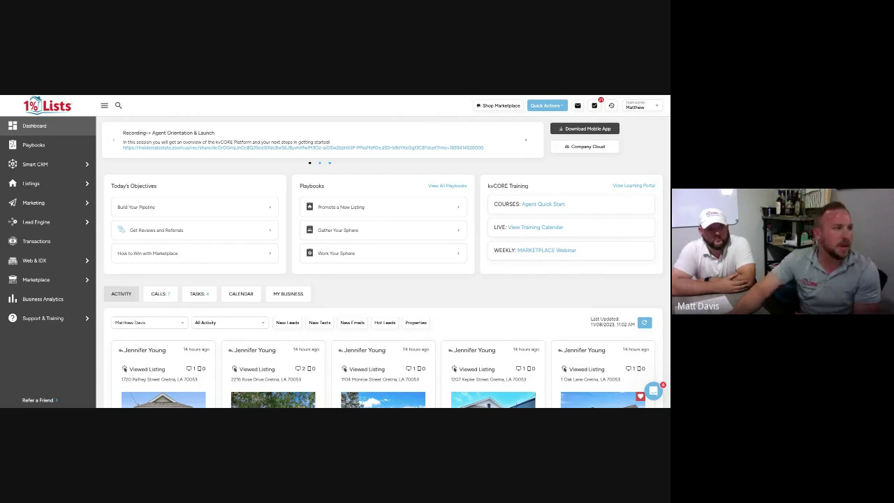
Open Marketing > Smart Campaigns and scroll through all 24 campaigns in My Campaigns
mouse_move(68, 201)
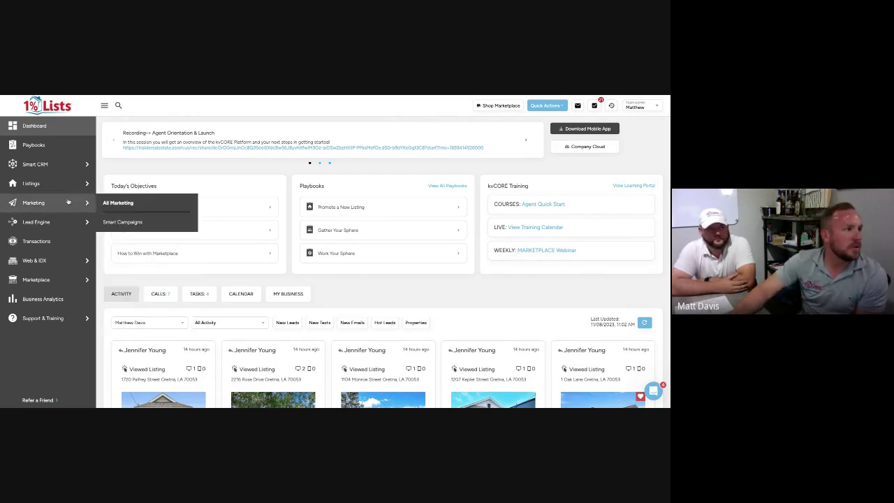
click(109, 221)
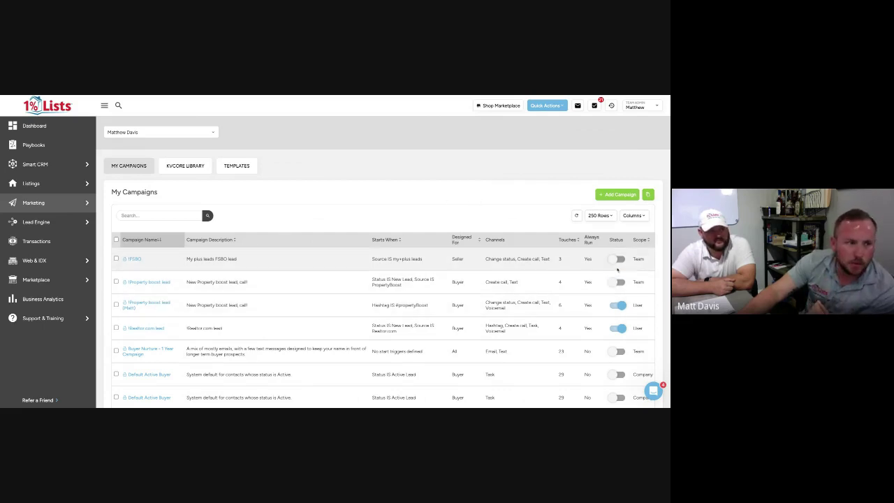
scroll(616, 294, down, 1)
scroll(616, 294, down, 10)
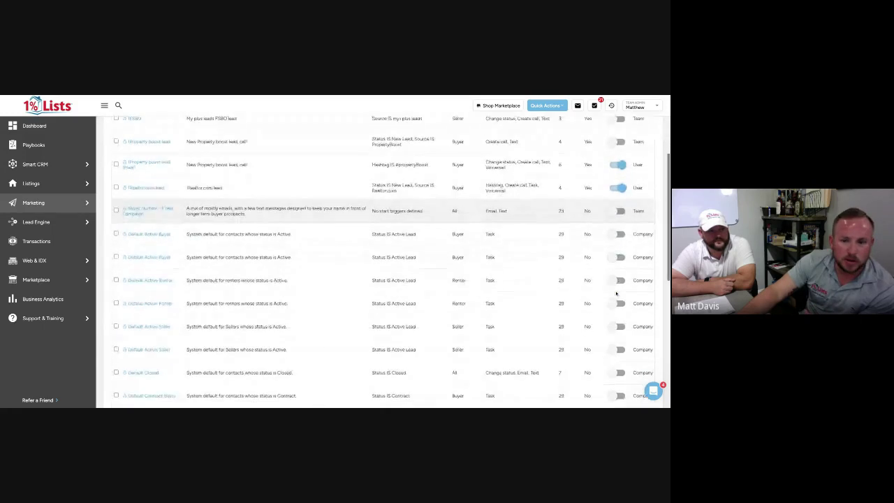
scroll(616, 294, down, 2)
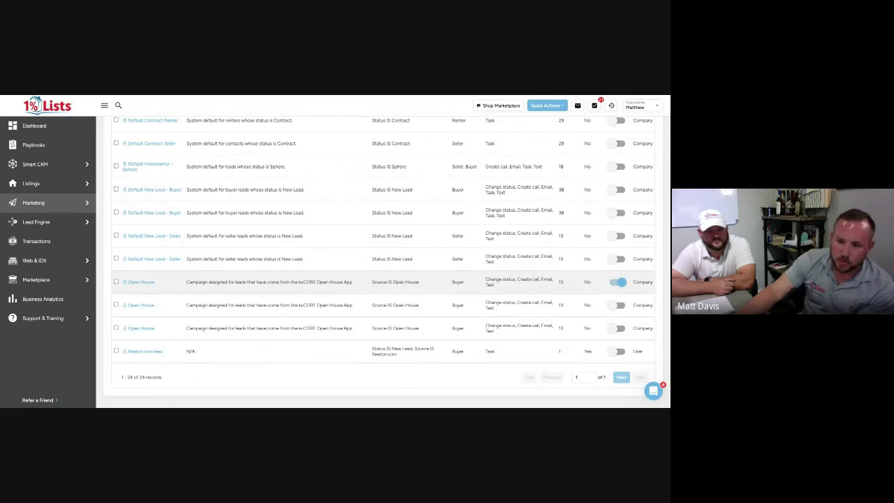
scroll(353, 279, up, 1)
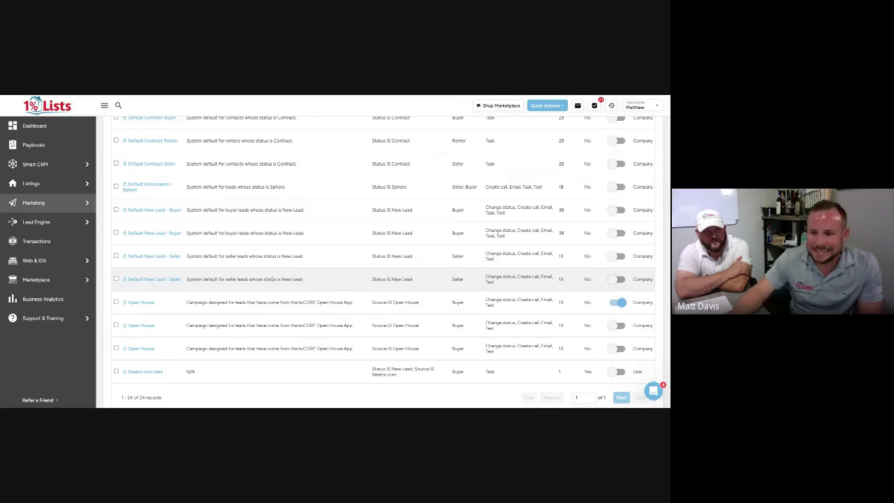
scroll(339, 254, up, 10)
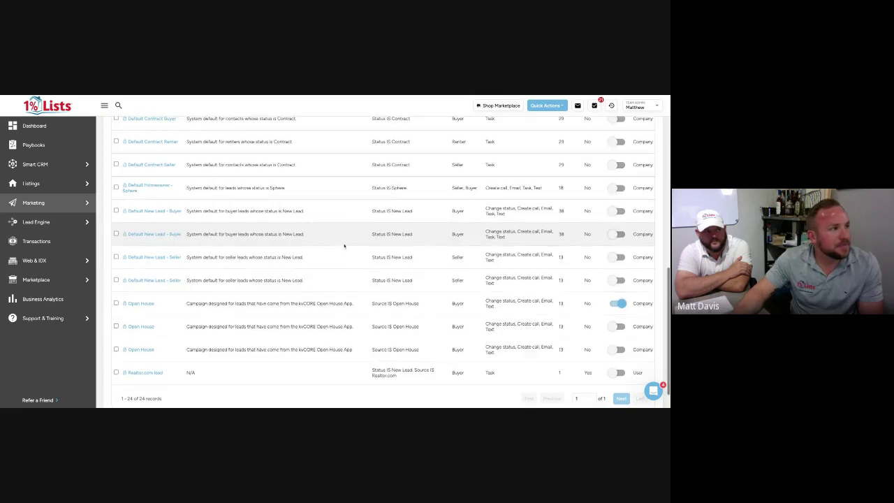
scroll(426, 245, up, 1)
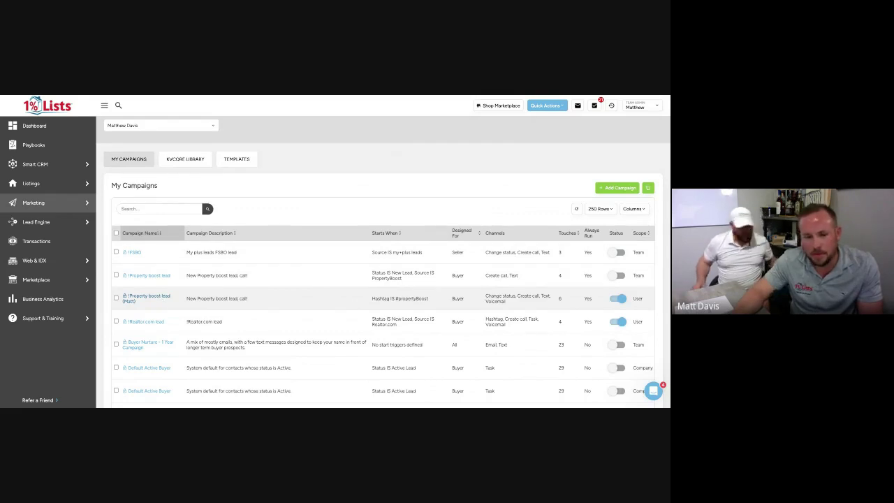
Open the #Property boost lead (Matt) campaign and review its six actions, immediate call to day-7 text
click(147, 296)
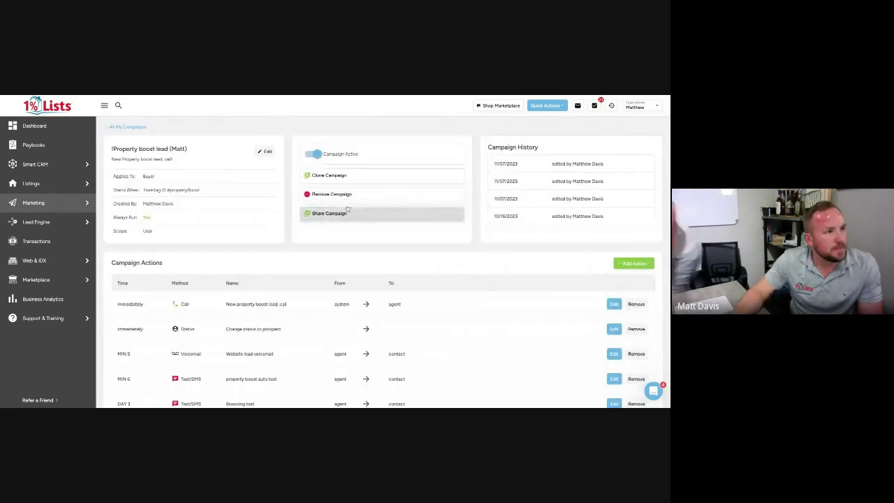
scroll(433, 274, down, 1)
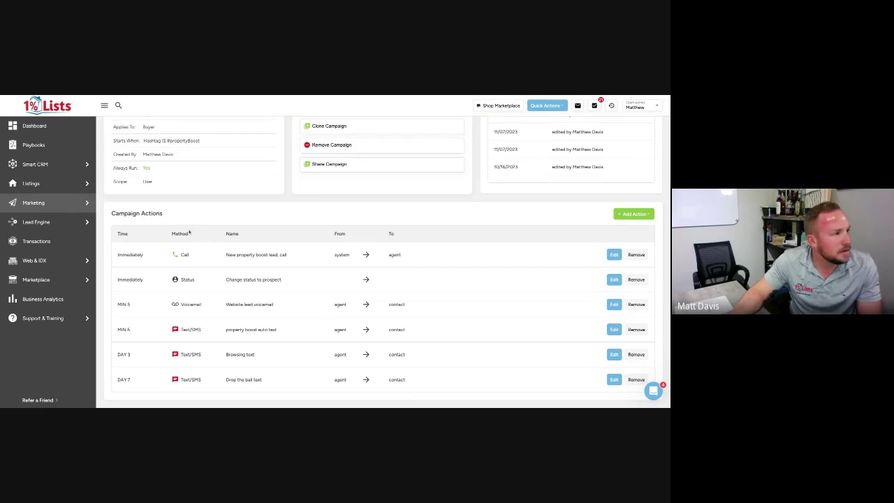
scroll(209, 227, down, 1)
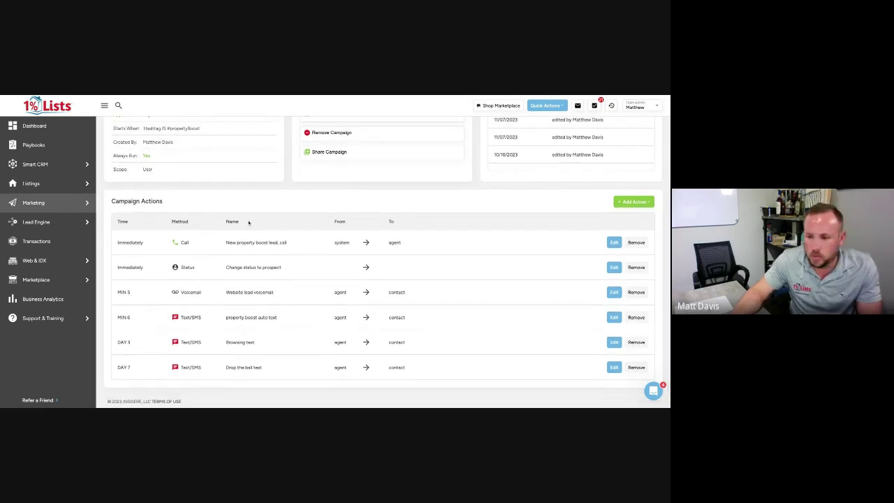
scroll(255, 222, up, 3)
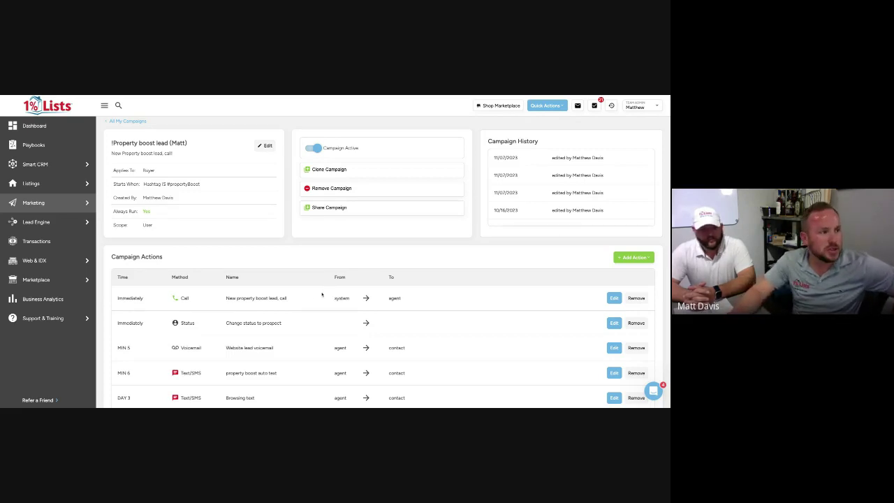
scroll(322, 294, down, 1)
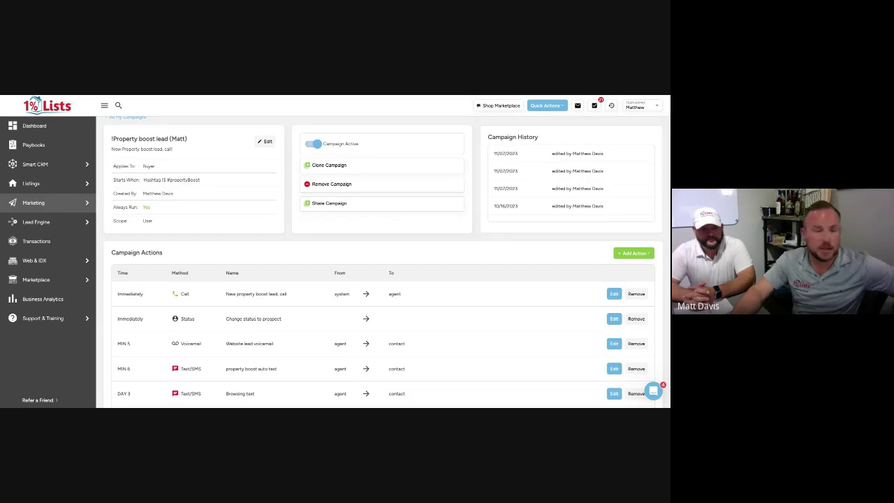
scroll(321, 294, down, 1)
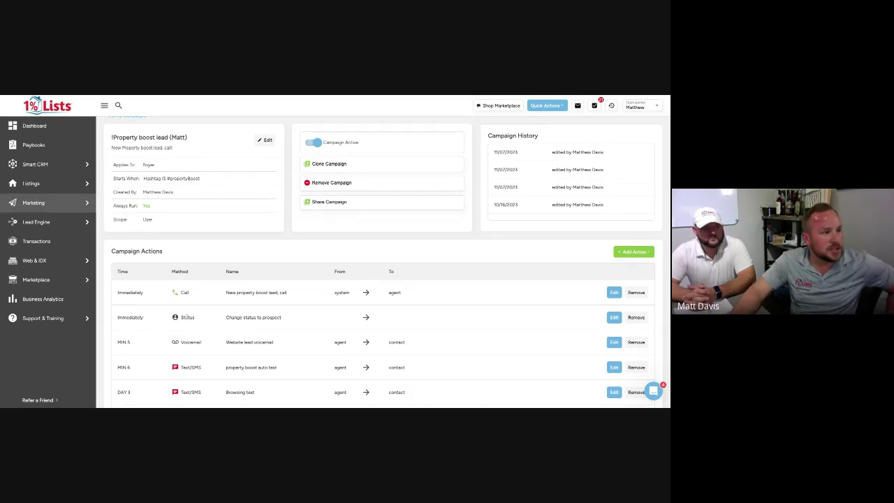
scroll(280, 317, down, 3)
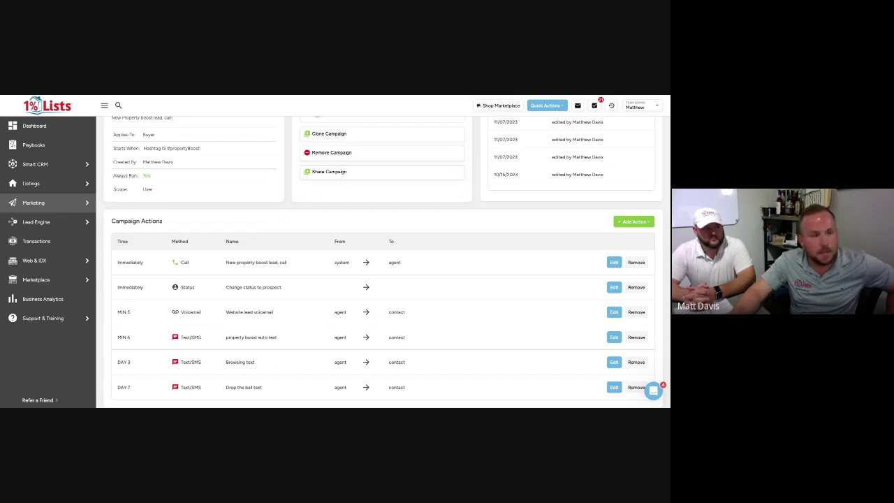
mouse_move(41, 202)
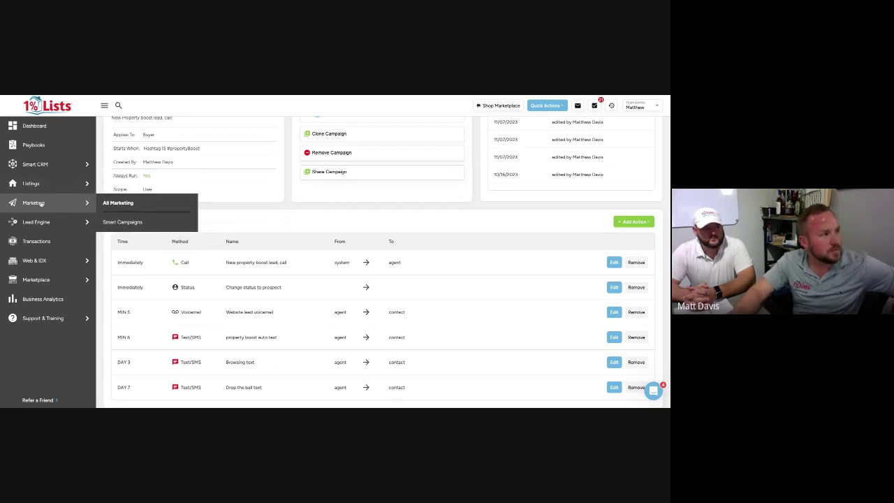
View the Voicemail Drop monthly plans in Marketplace, then return to the Smart Campaigns list
click(55, 282)
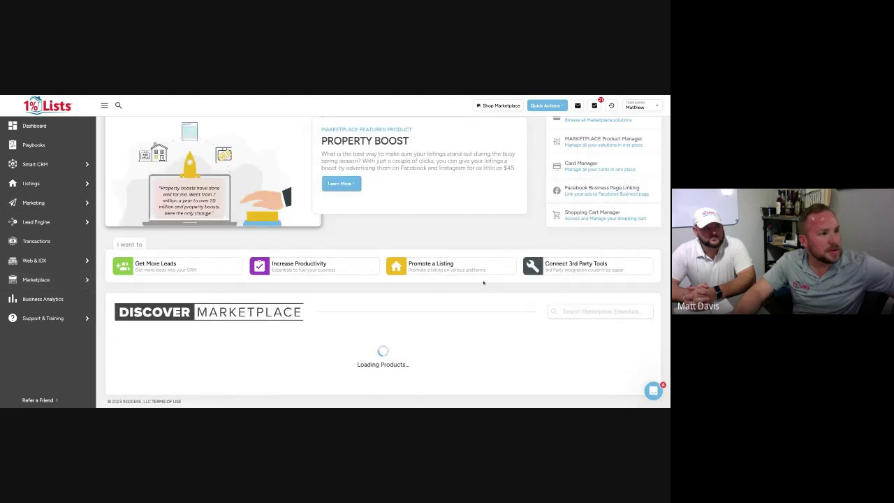
scroll(484, 282, down, 5)
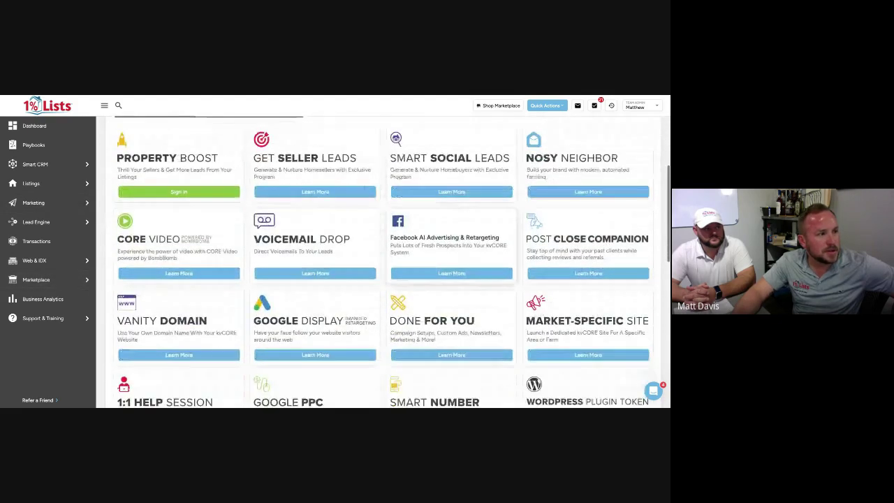
click(325, 268)
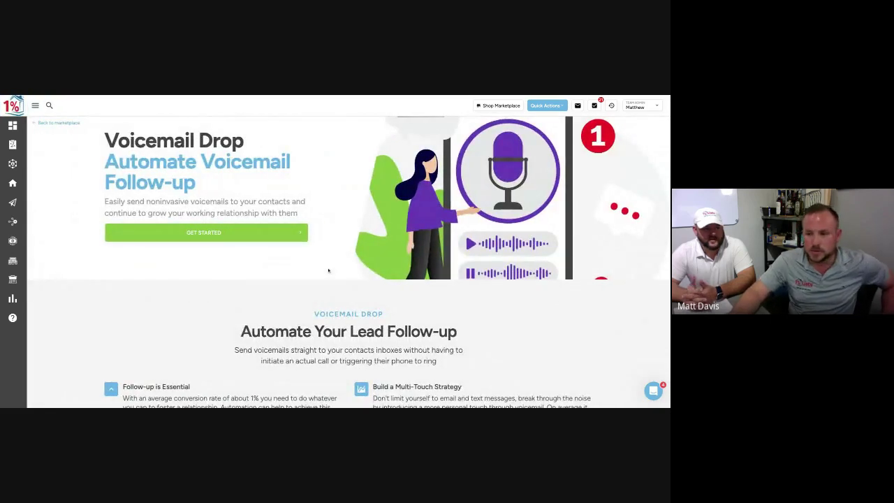
scroll(414, 249, down, 1)
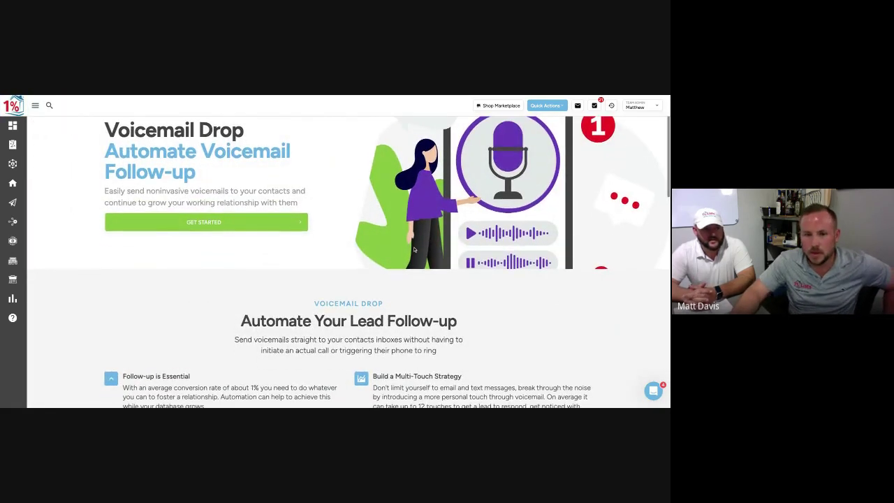
click(222, 219)
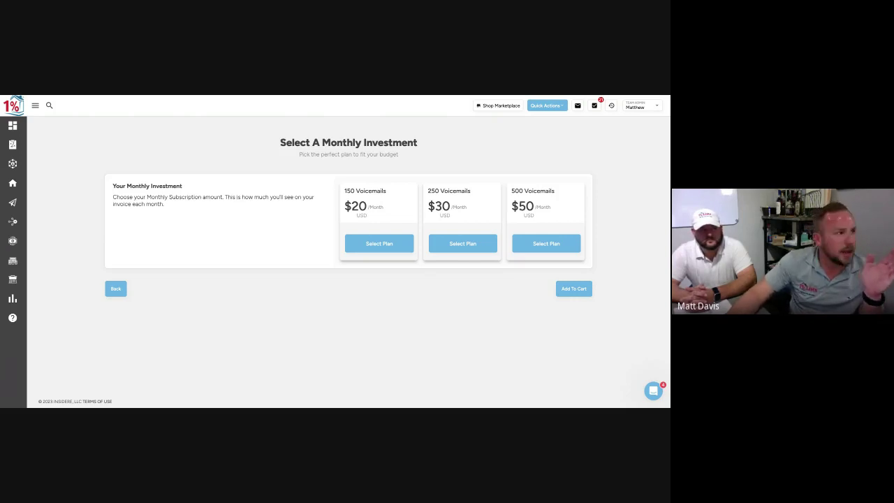
mouse_move(12, 203)
click(40, 222)
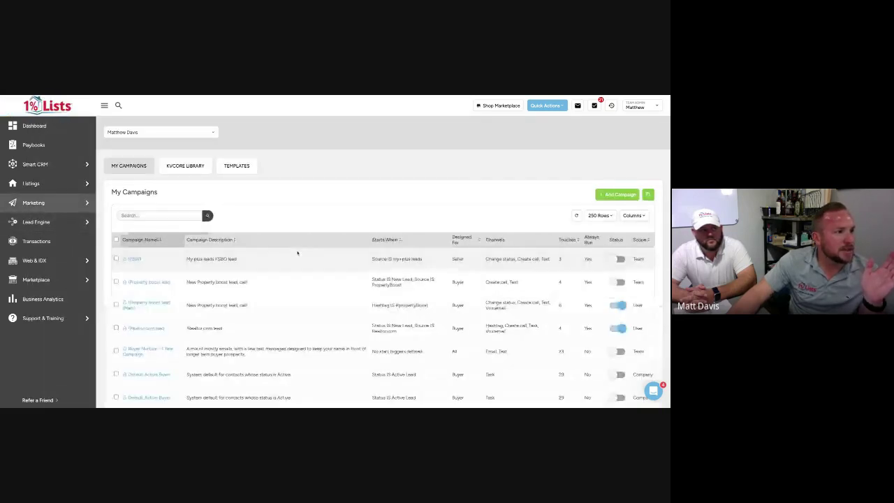
Open the #Property boost lead campaign again and scroll to its six Campaign Actions
scroll(209, 293, down, 1)
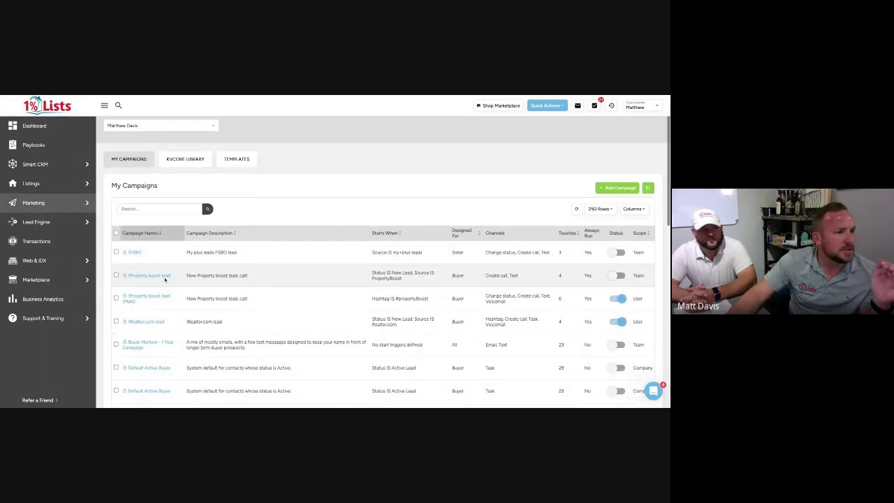
click(148, 296)
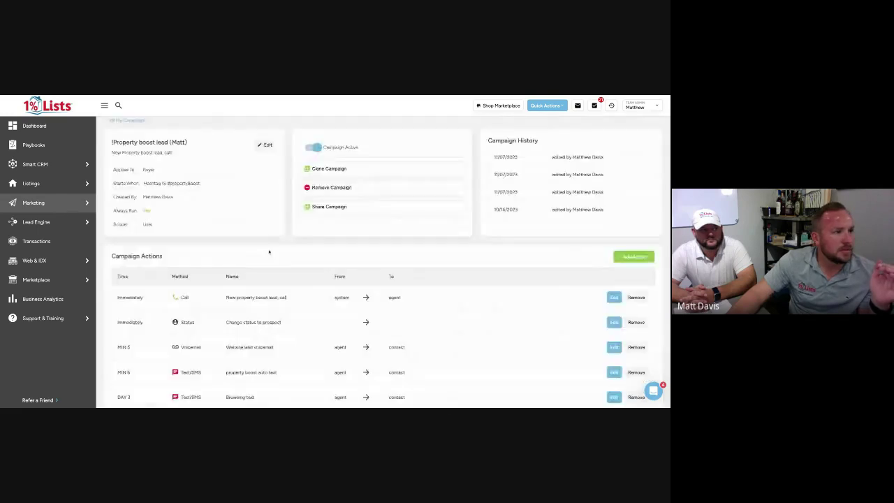
scroll(269, 251, down, 1)
scroll(269, 251, down, 1)
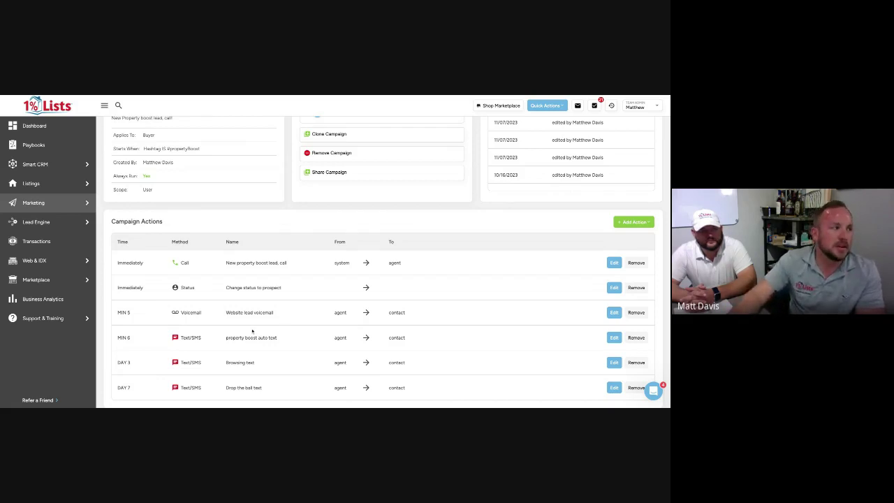
Expand the MIN 6 property boost auto text action and check the Add Action types list
click(614, 338)
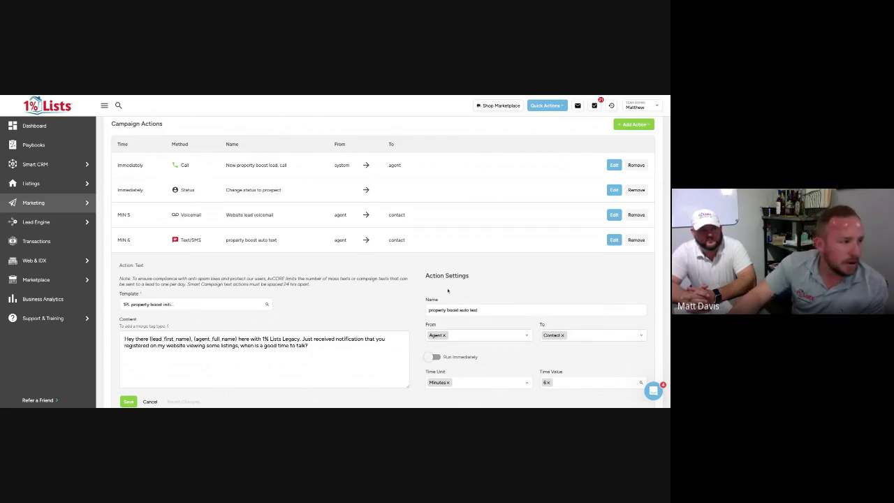
scroll(517, 234, up, 1)
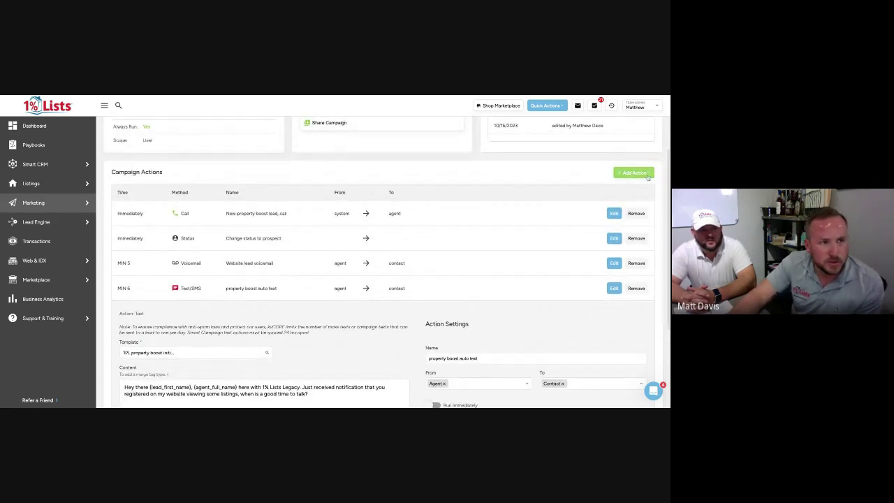
click(634, 172)
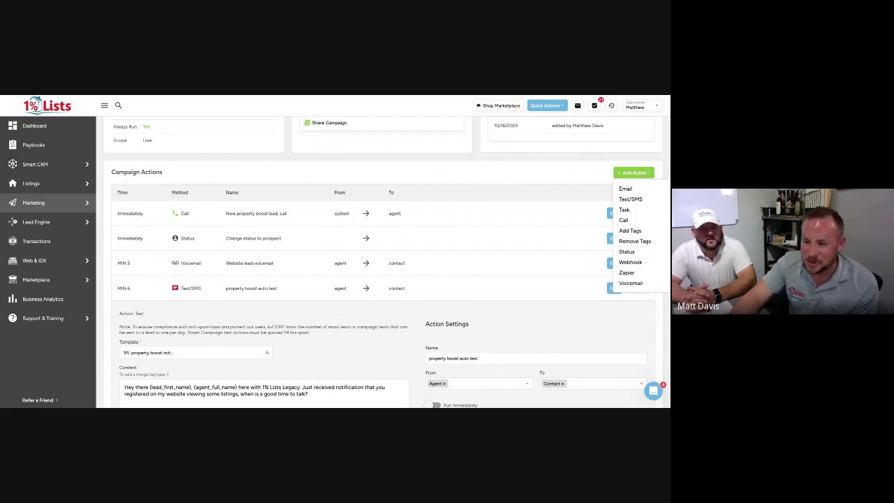
scroll(525, 186, down, 1)
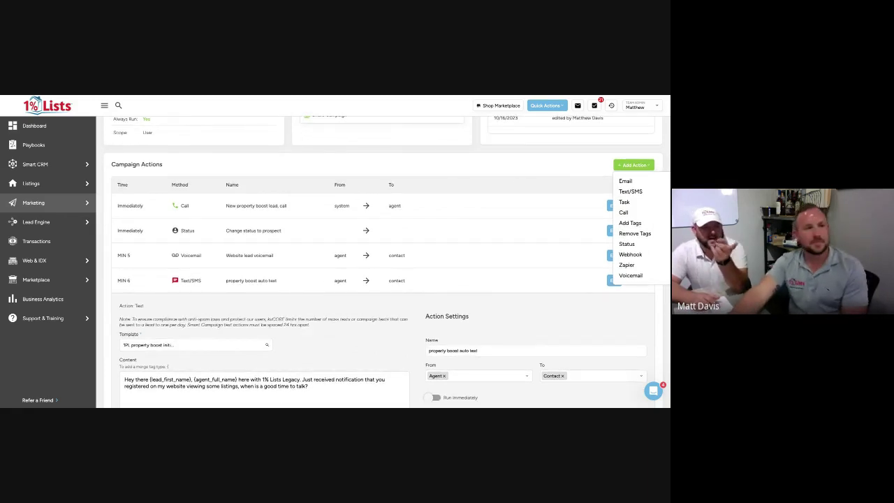
click(555, 164)
scroll(473, 171, up, 3)
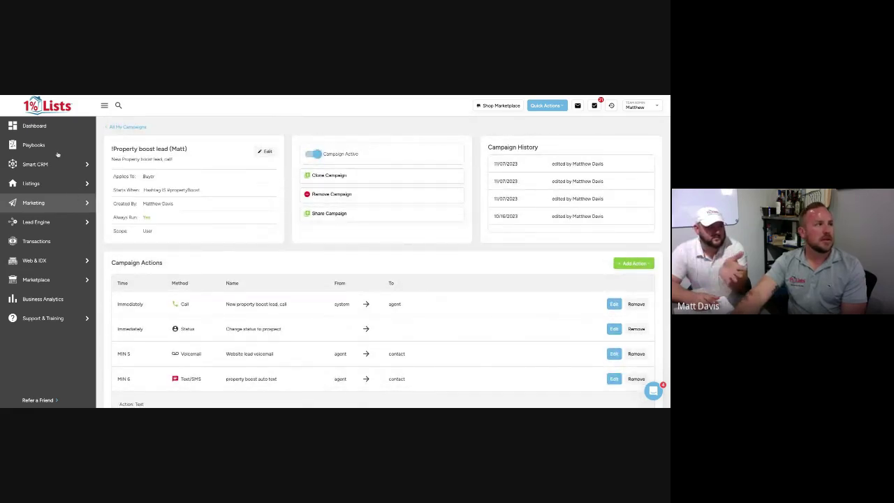
Go to Smart Campaigns and start a new campaign with + Add Campaign
mouse_move(90, 203)
click(130, 222)
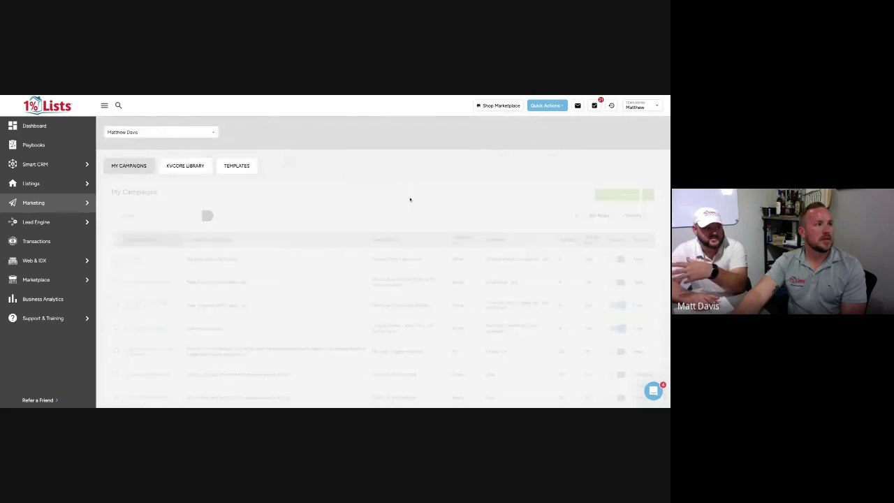
click(606, 193)
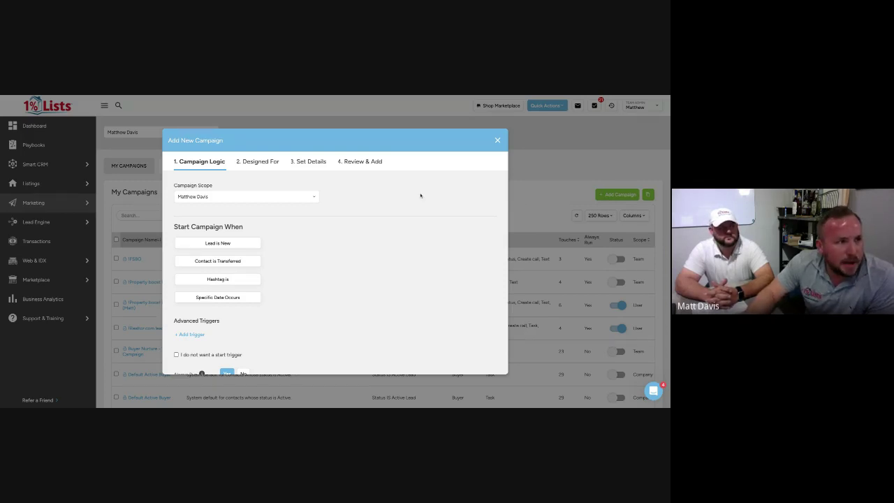
Set the new campaign's scope to the agent
click(257, 196)
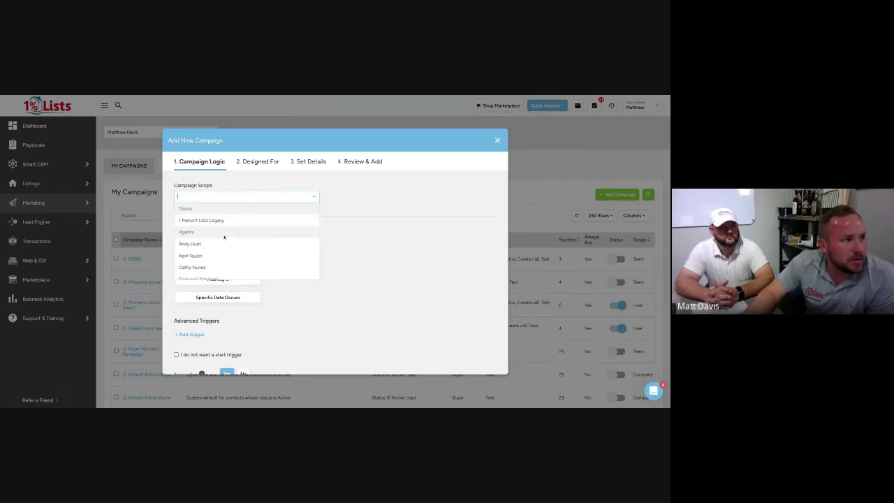
scroll(220, 251, down, 3)
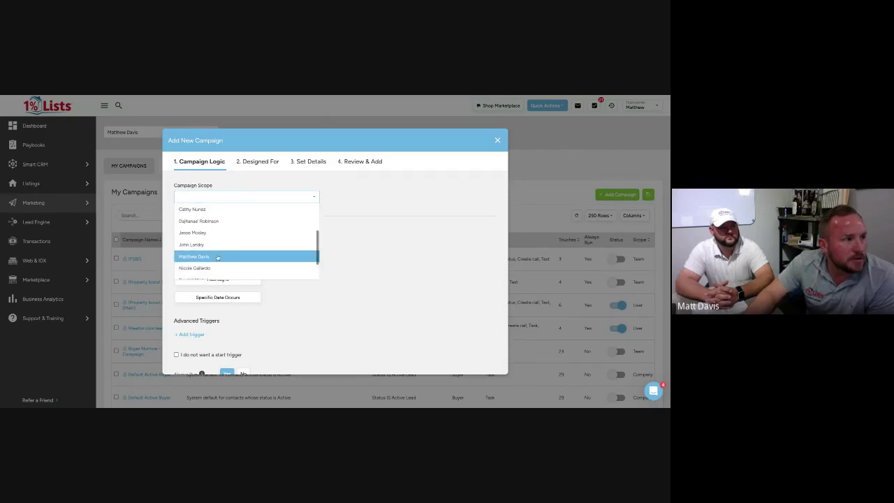
click(218, 257)
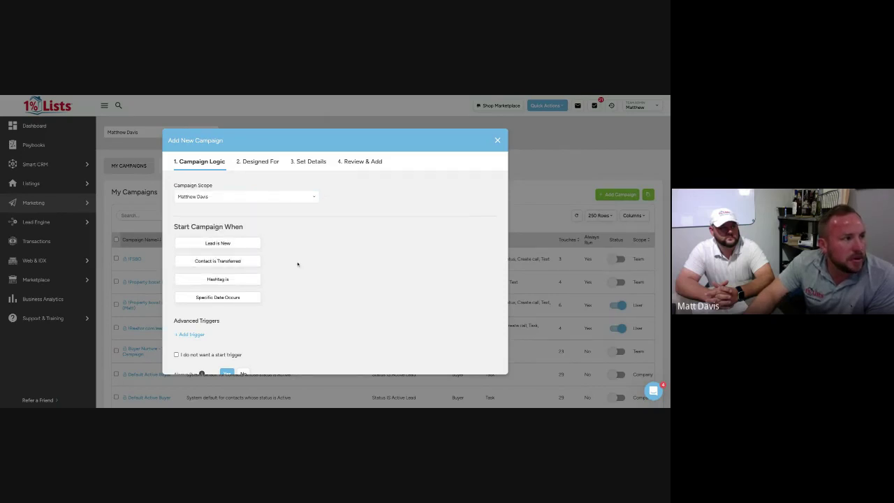
Add an advanced start trigger: Hashtag IS FSBO
scroll(297, 264, down, 1)
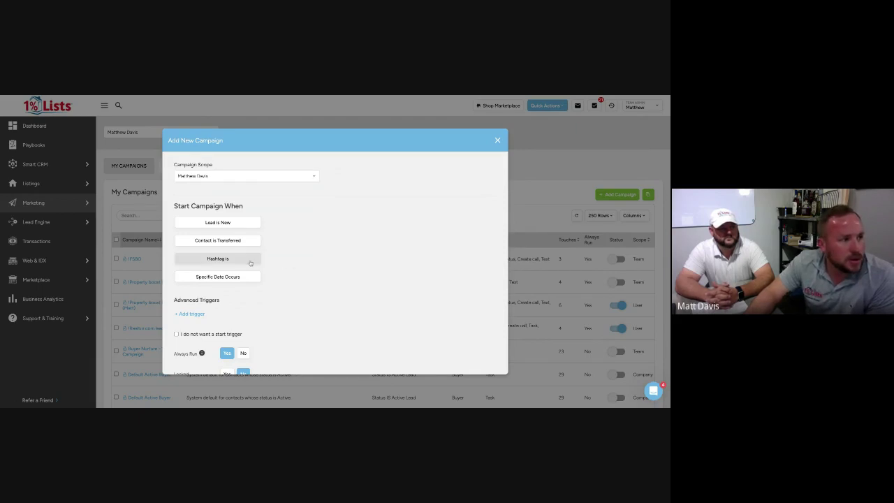
scroll(251, 264, down, 1)
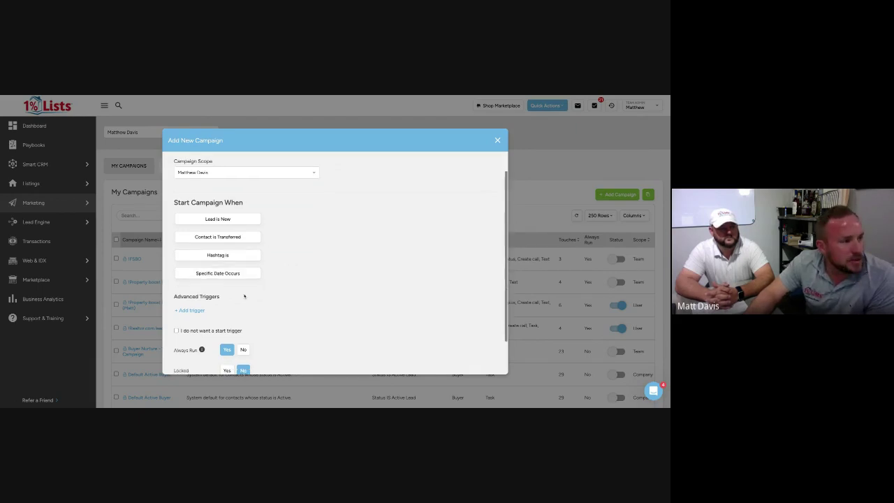
click(190, 310)
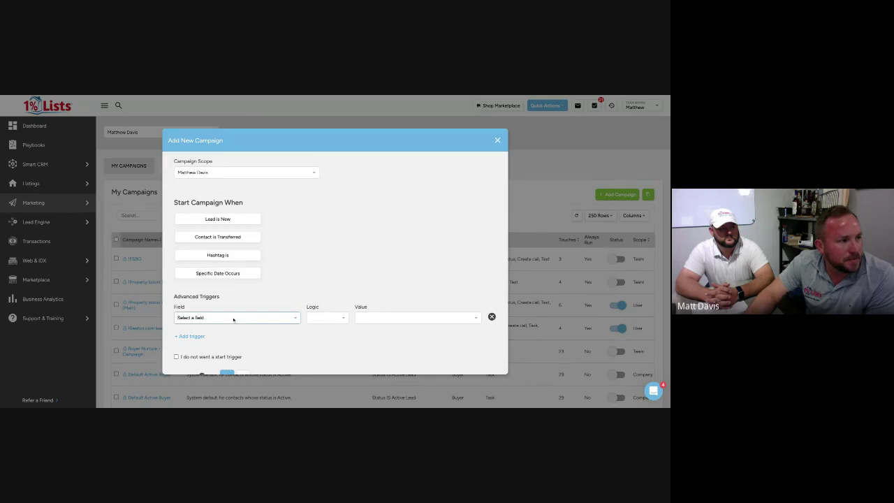
click(338, 323)
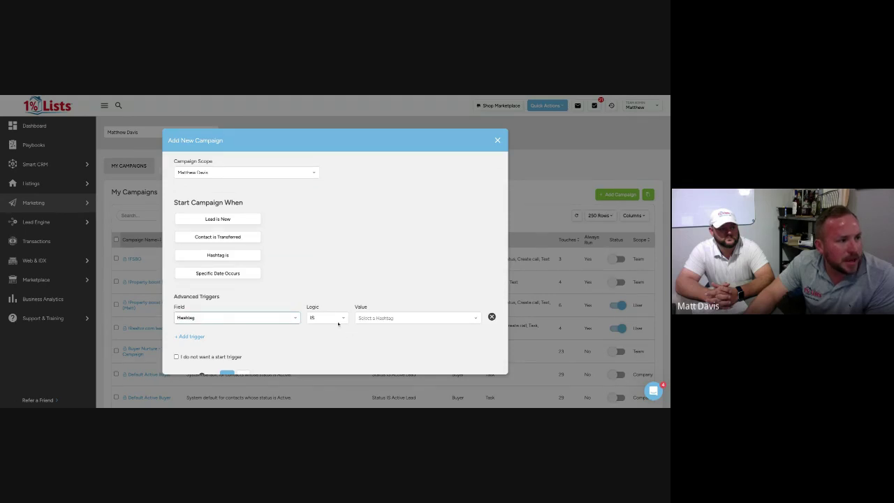
click(378, 318)
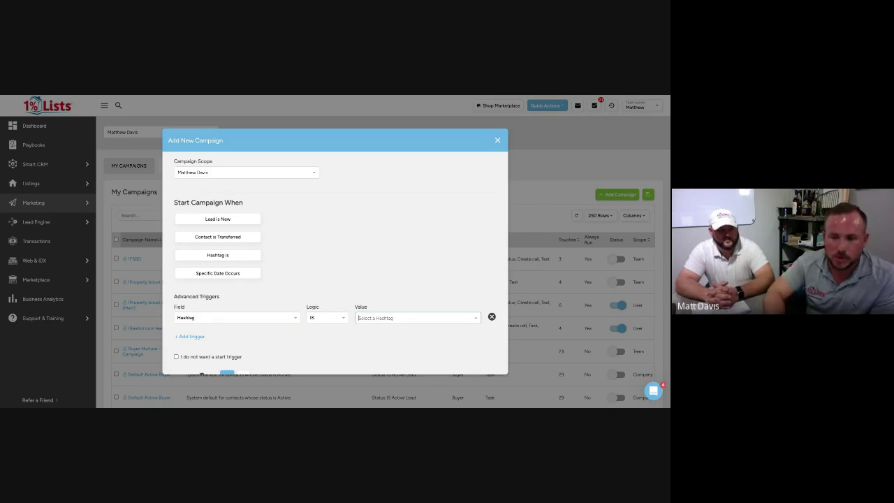
text(ford)
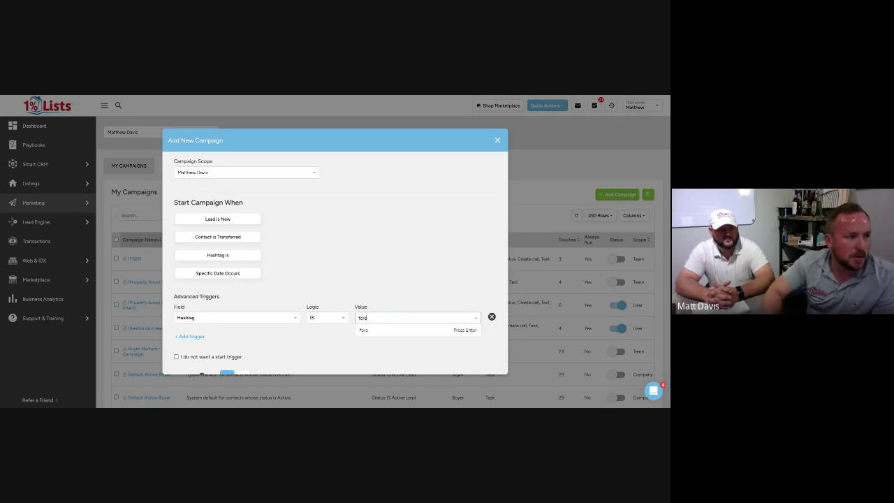
text(bo)
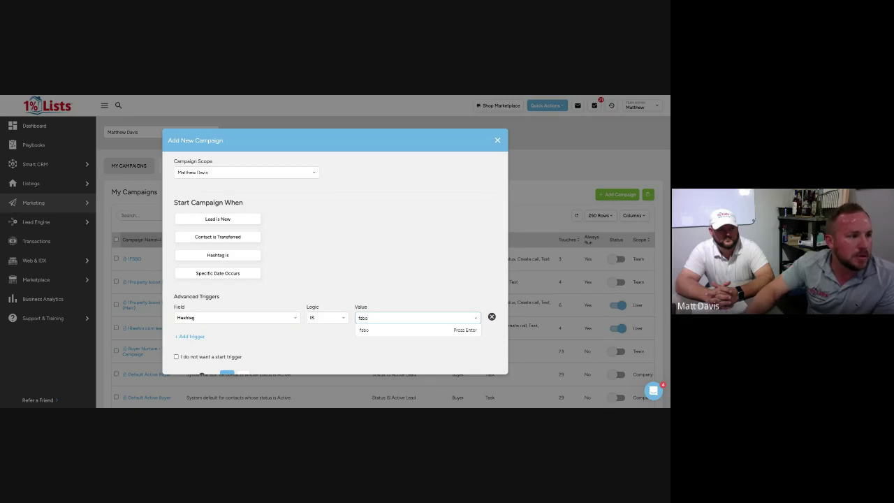
click(377, 341)
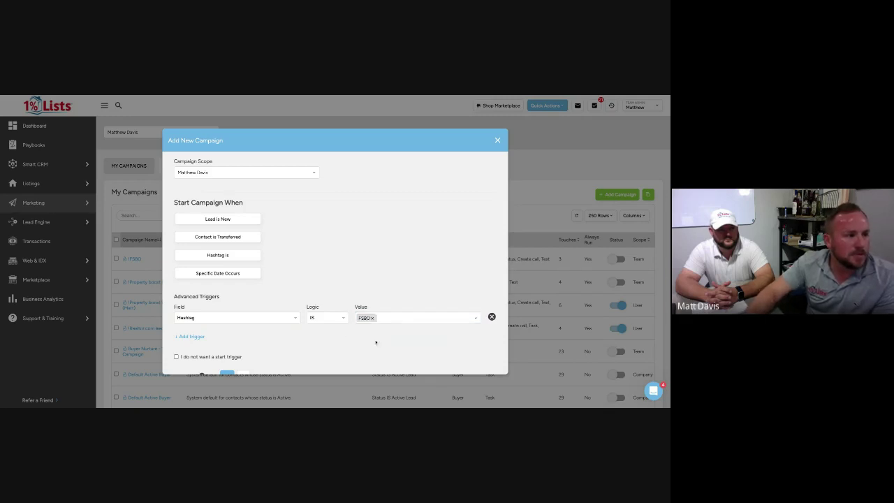
scroll(377, 343, down, 2)
scroll(319, 329, down, 1)
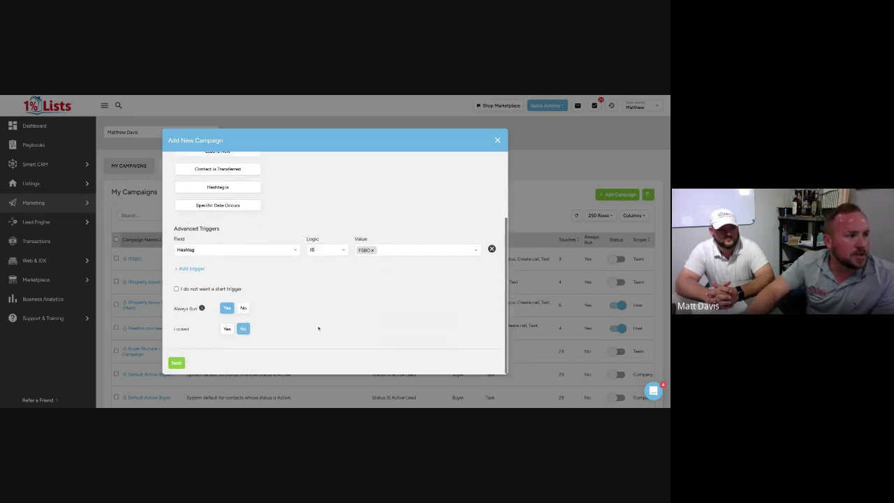
Target the campaign at sellers only, deselecting buyers
click(176, 363)
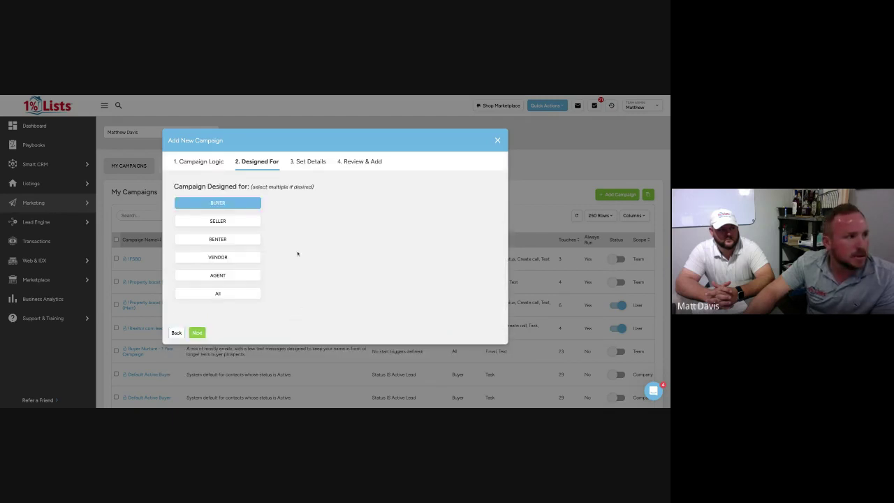
click(241, 220)
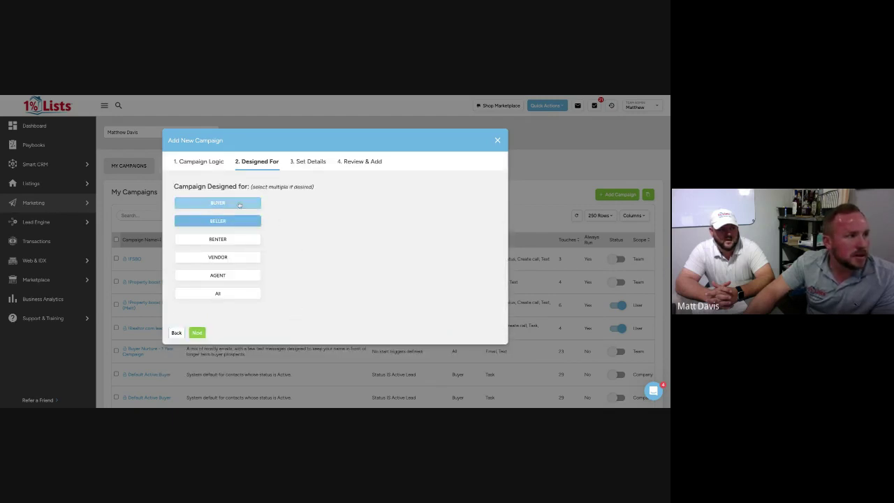
click(240, 204)
click(196, 333)
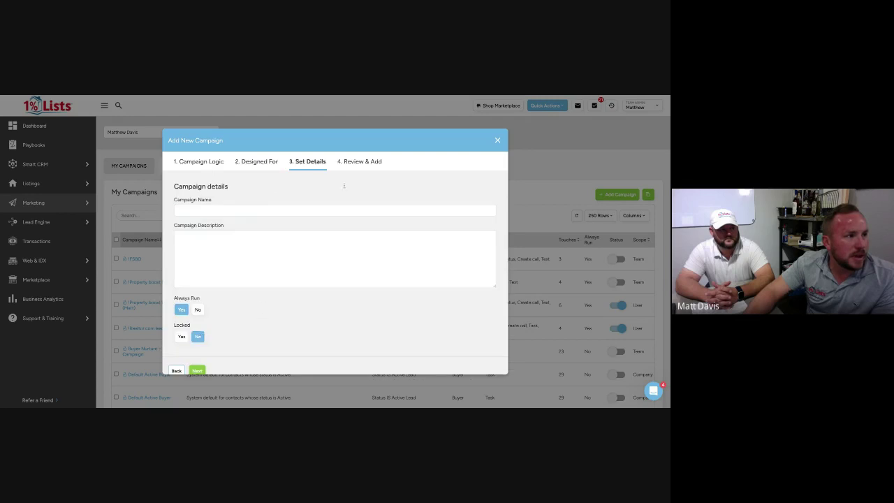
Name the campaign FSBO with description 'FSBo', review the summary and finish
click(269, 211)
text(FSBO)
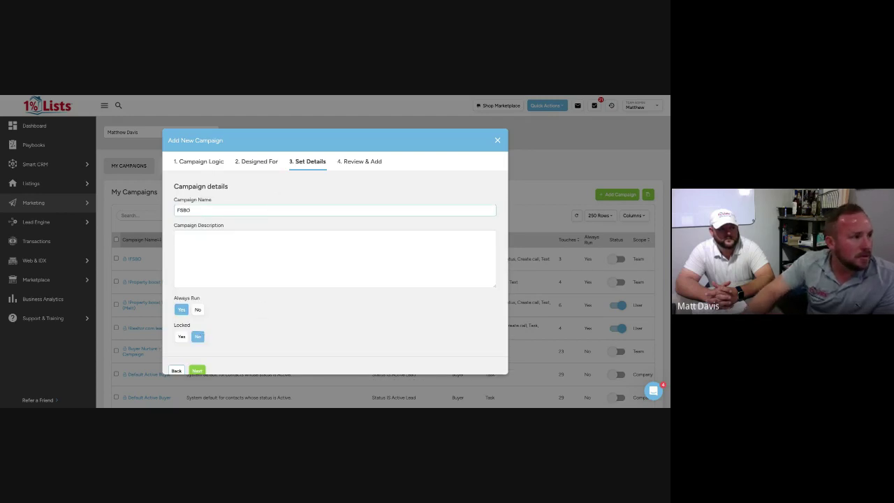
click(239, 242)
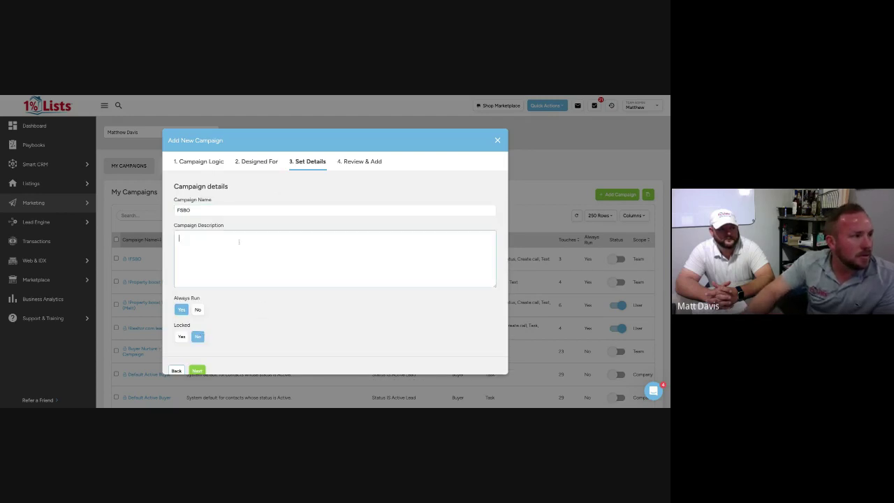
text(FSBo)
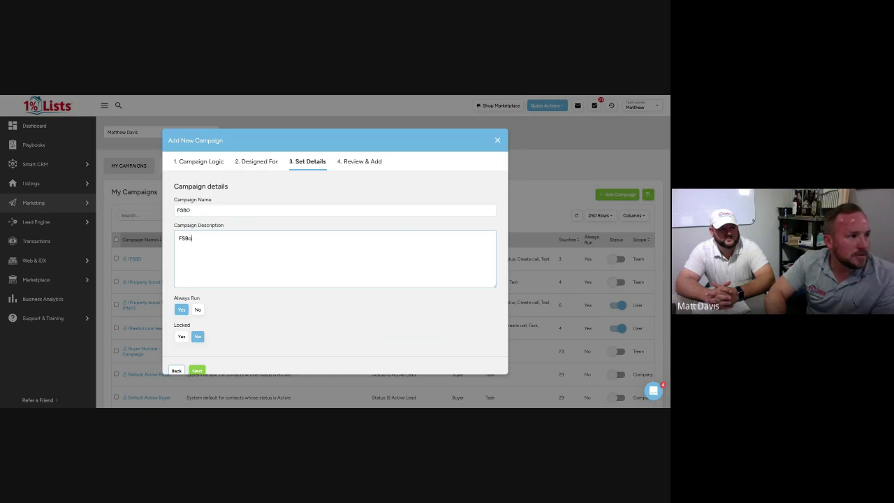
scroll(321, 295, down, 1)
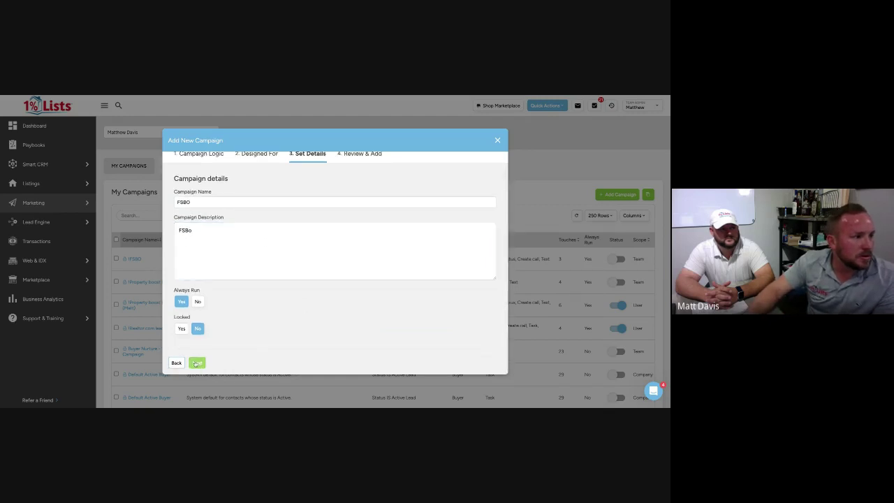
click(197, 363)
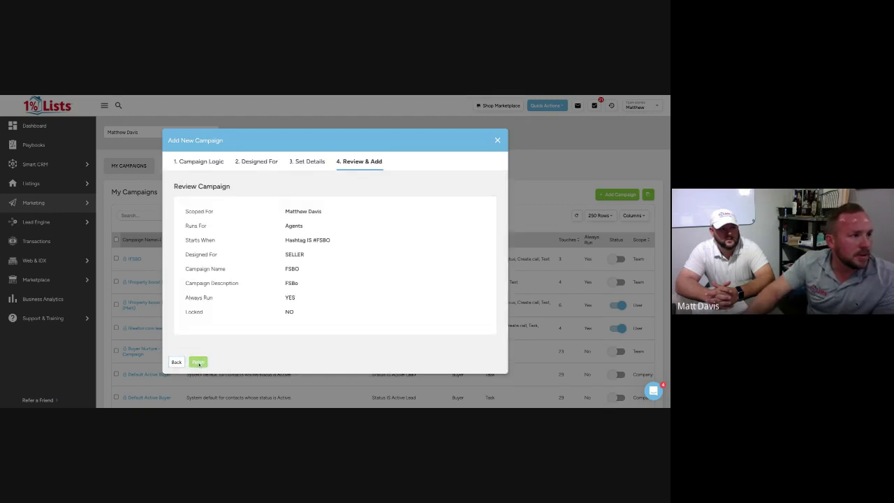
click(199, 363)
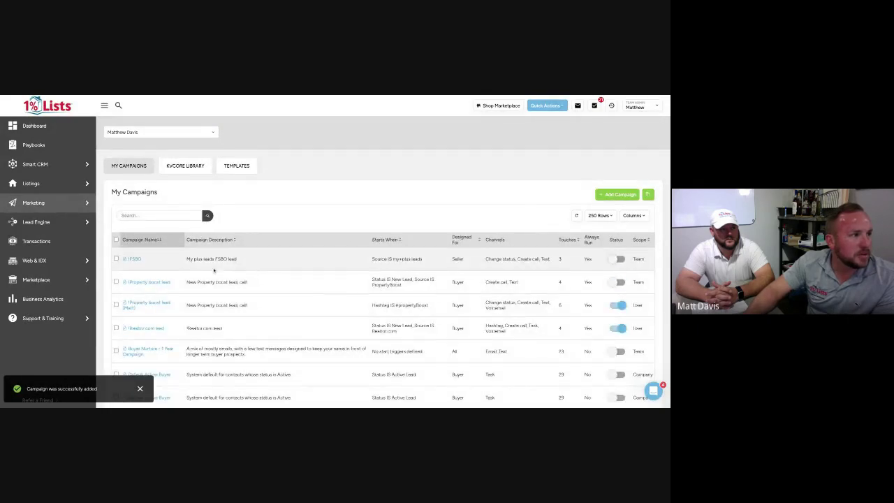
Open the FSBO campaign and add a Call action to it
scroll(227, 266, down, 2)
scroll(228, 266, down, 10)
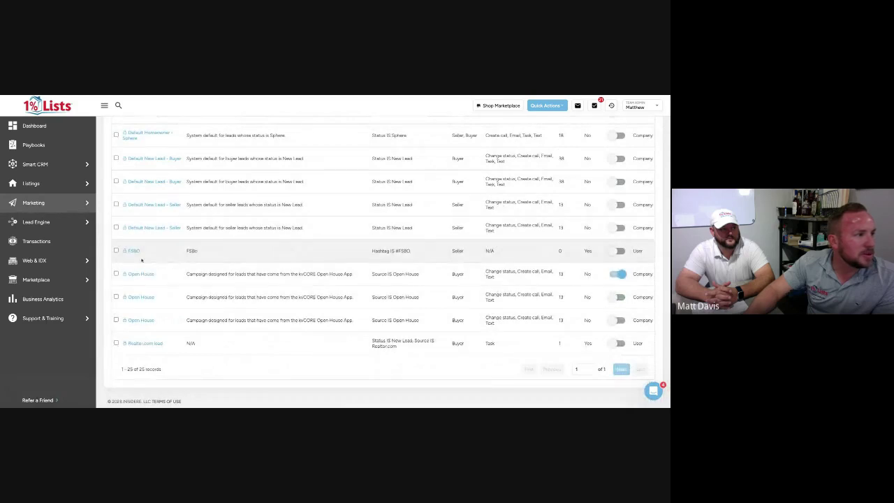
click(133, 251)
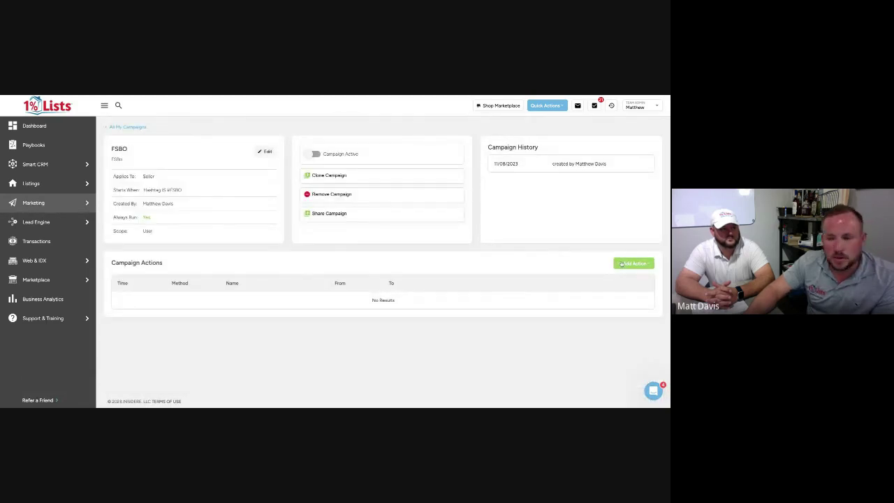
click(628, 263)
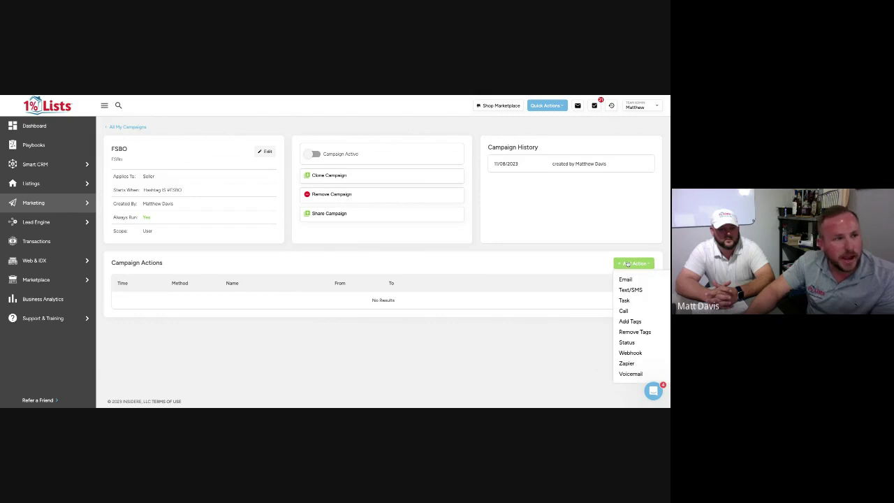
click(629, 312)
Set the call action to run immediately and name it 'NEW fsbo call'
scroll(502, 294, down, 1)
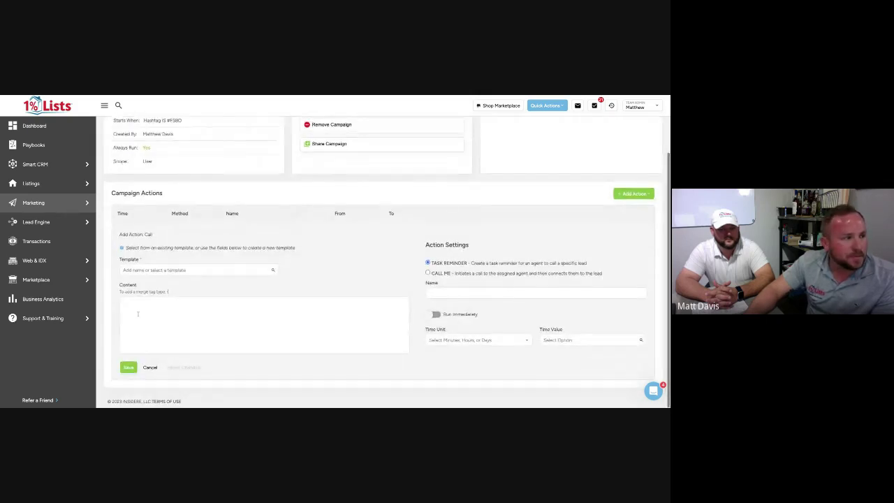
click(433, 315)
click(456, 294)
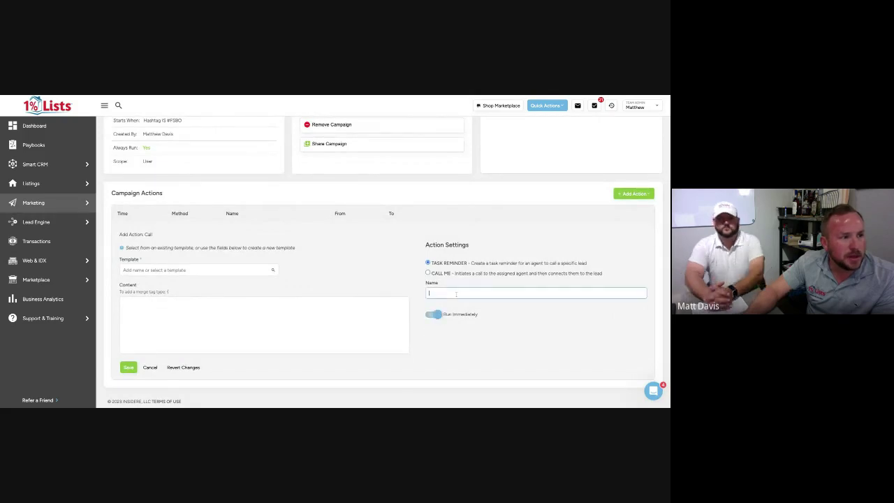
text(NE)
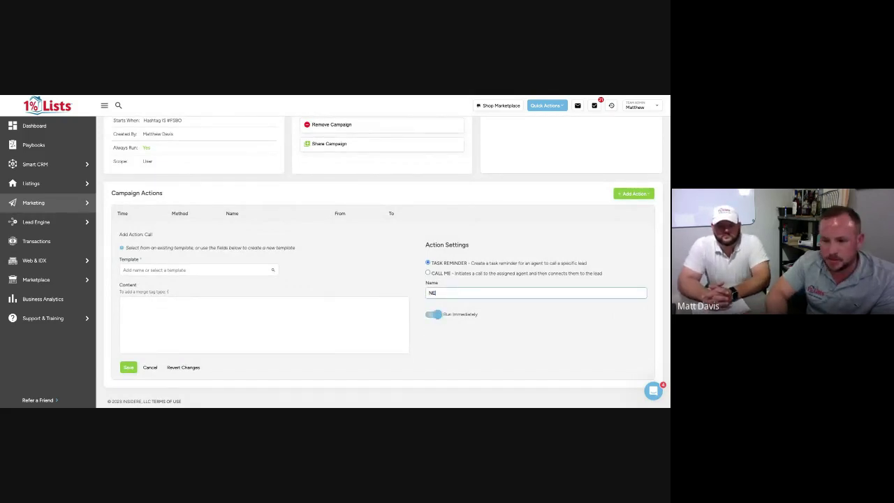
text(W fsbo)
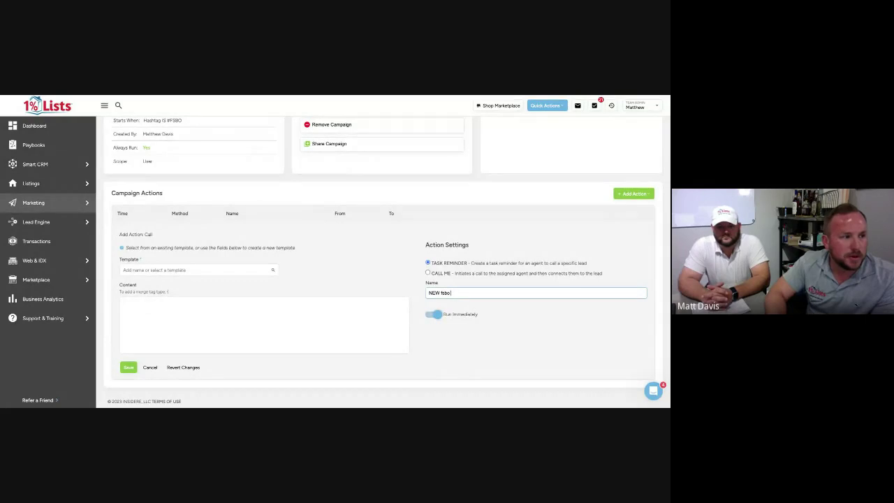
text( call)
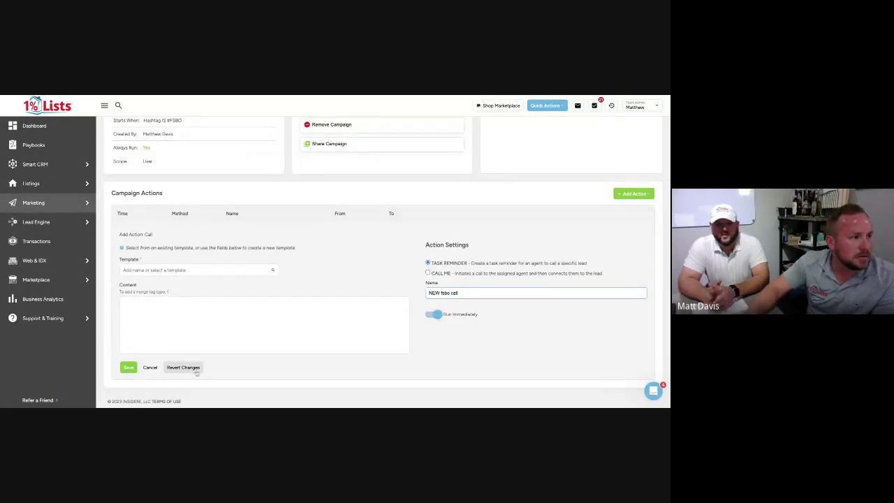
click(127, 368)
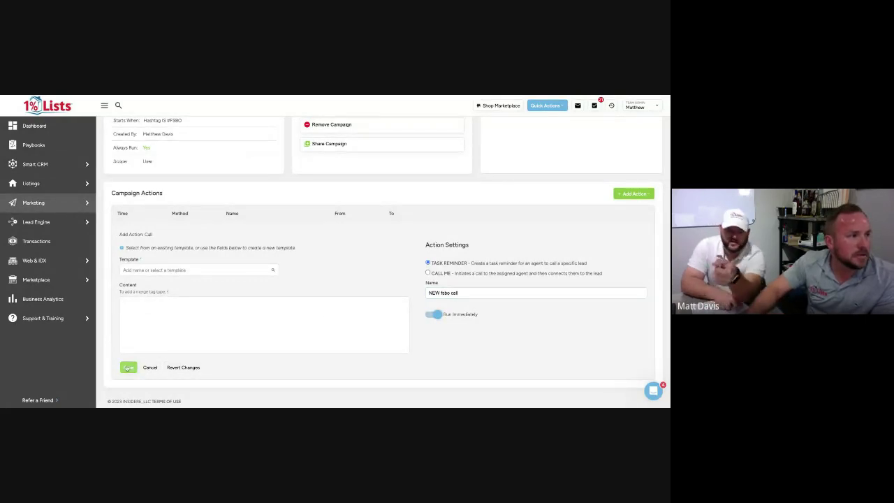
Copy 'NEW fsbo call' into Content and Template Name, then save the action
click(176, 310)
click(439, 292)
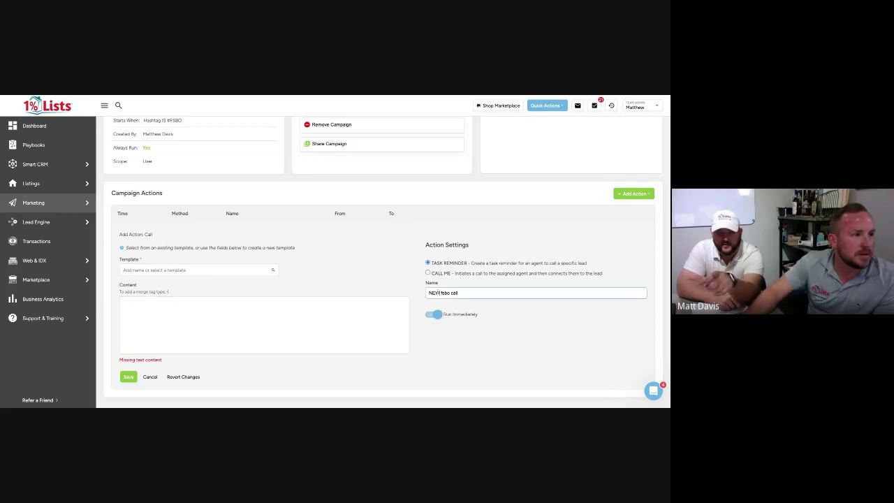
triple_click(438, 292)
key(ctrl+c)
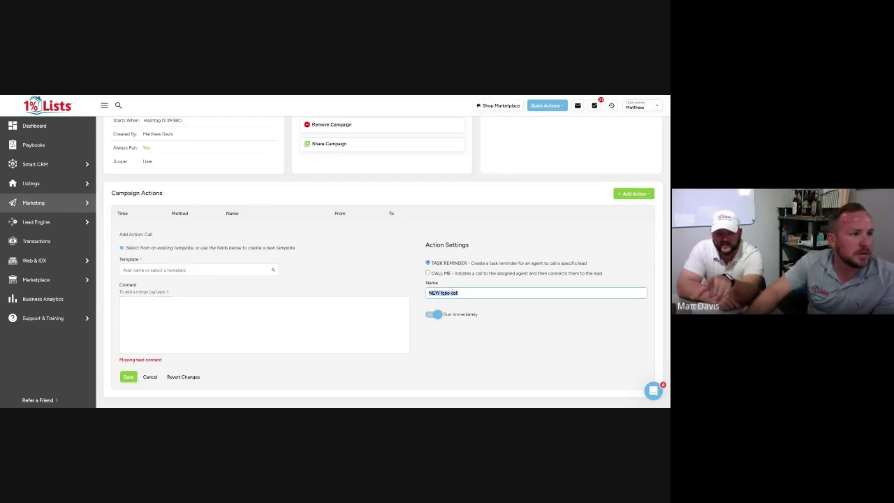
click(307, 308)
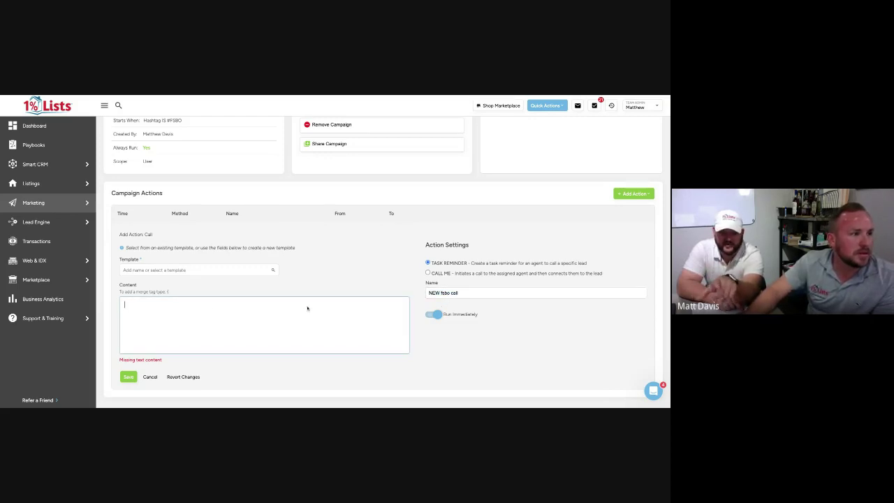
key(ctrl+v)
click(129, 377)
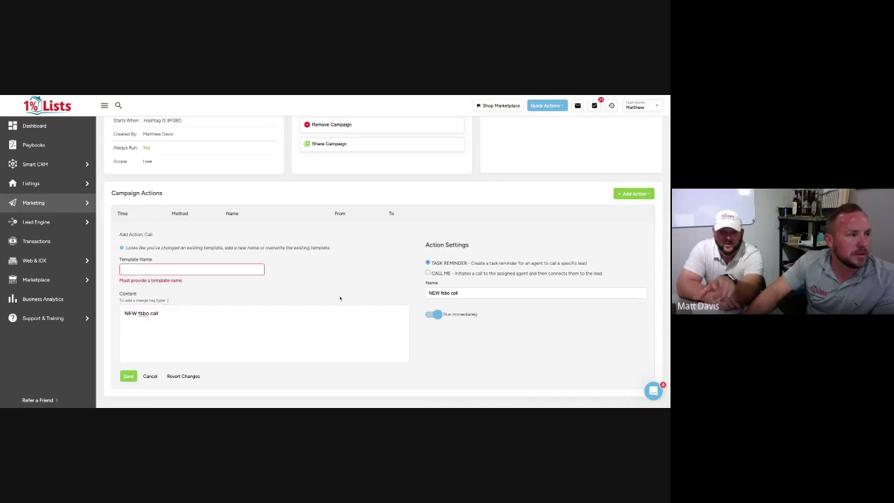
click(189, 268)
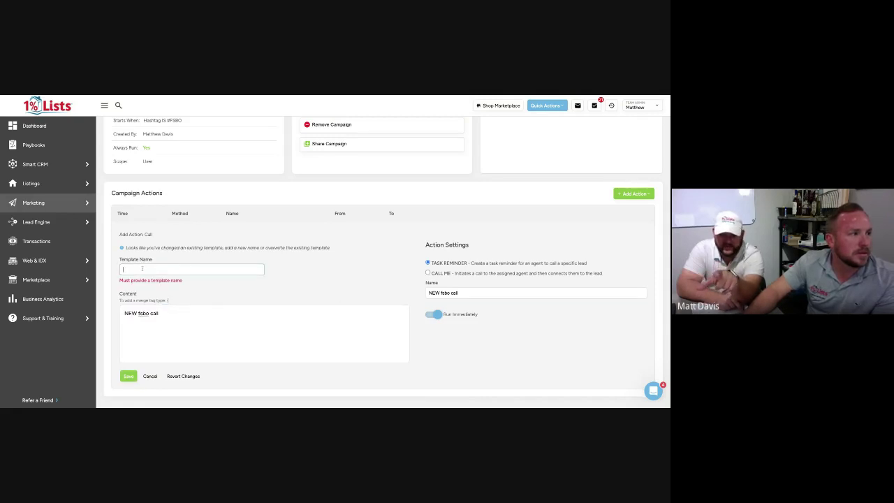
key(ctrl+v)
click(126, 367)
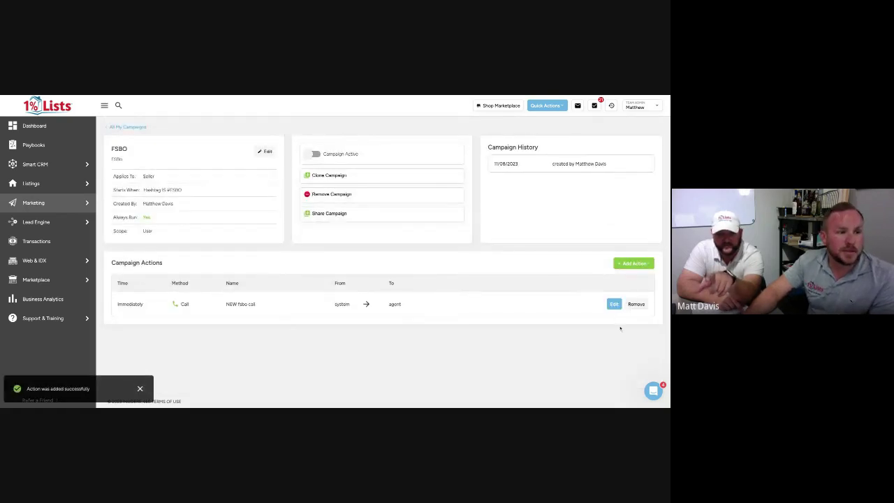
Edit the NEW fsbo call action and switch it to CALL ME between agent and contact
click(614, 304)
scroll(531, 314, down, 1)
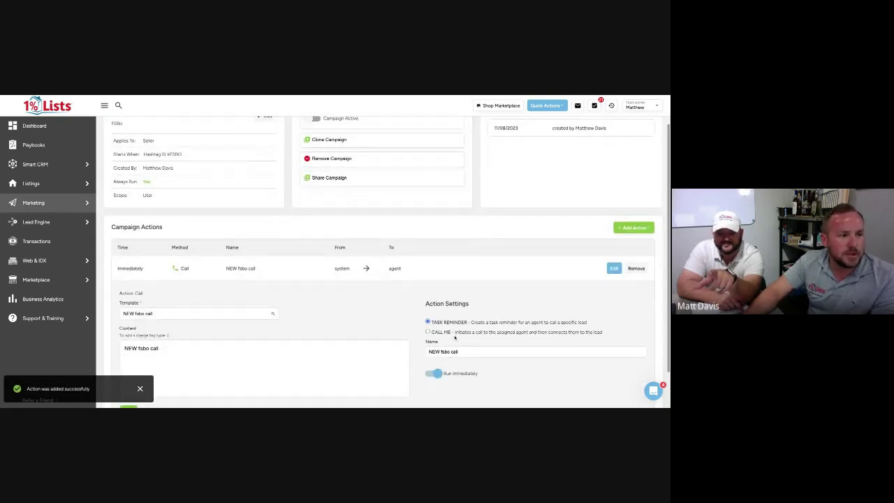
click(429, 333)
scroll(435, 308, down, 1)
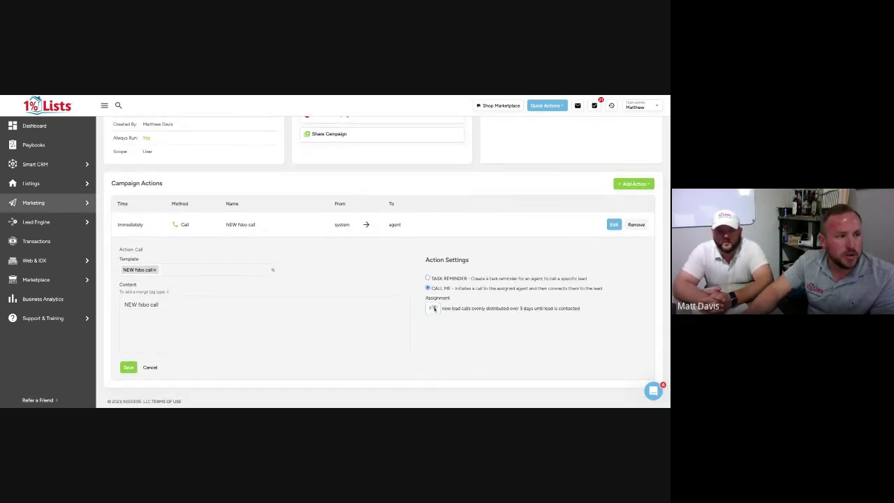
Set the assignment to 2 calls over 3 days, save, and return to the dashboard
click(435, 306)
click(434, 306)
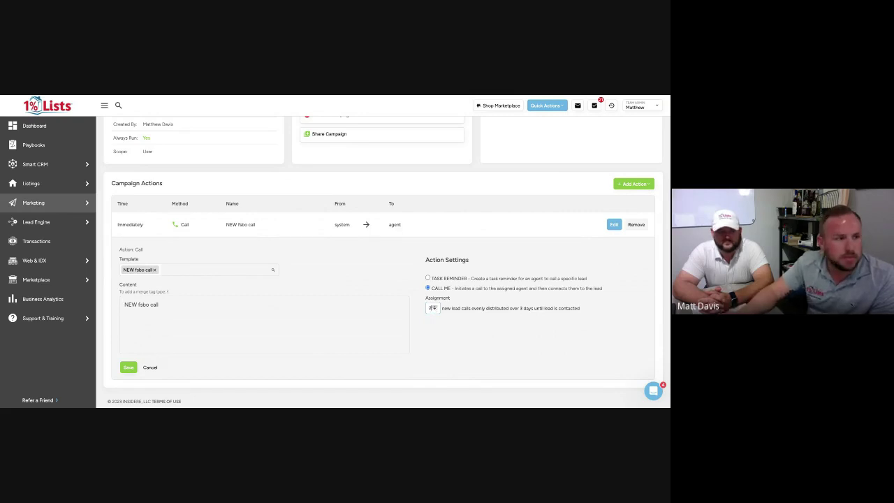
click(434, 306)
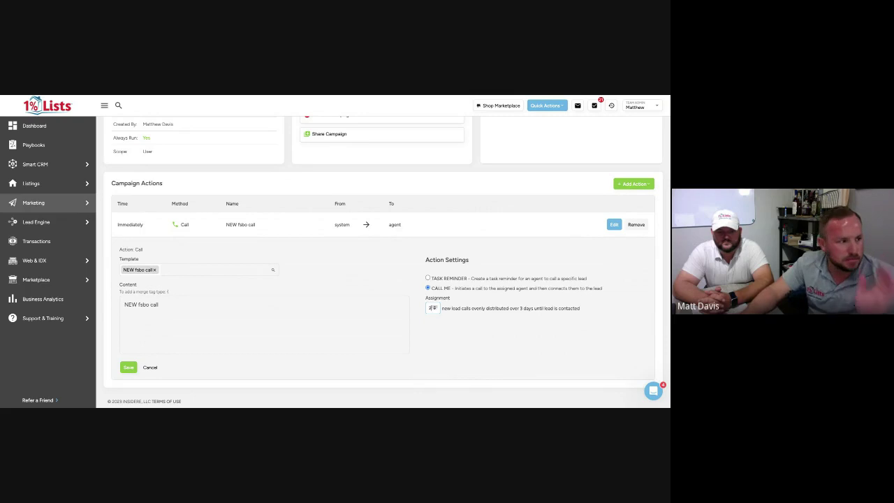
click(435, 307)
click(435, 307)
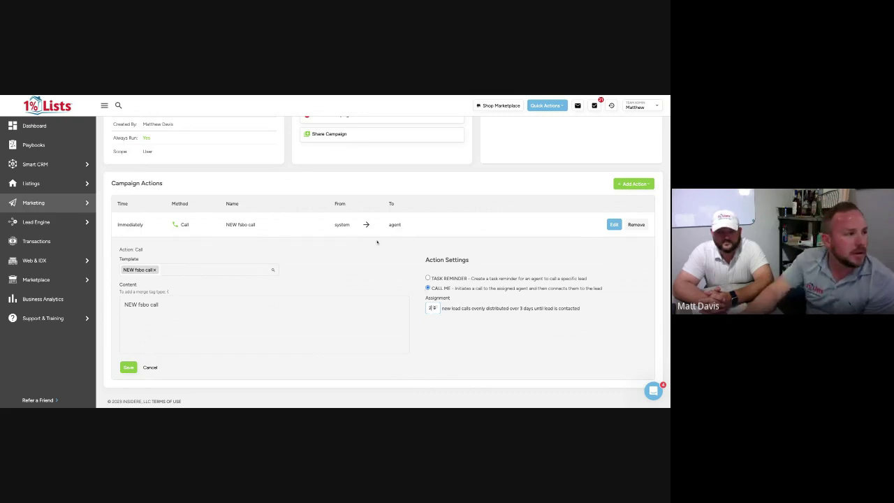
click(129, 367)
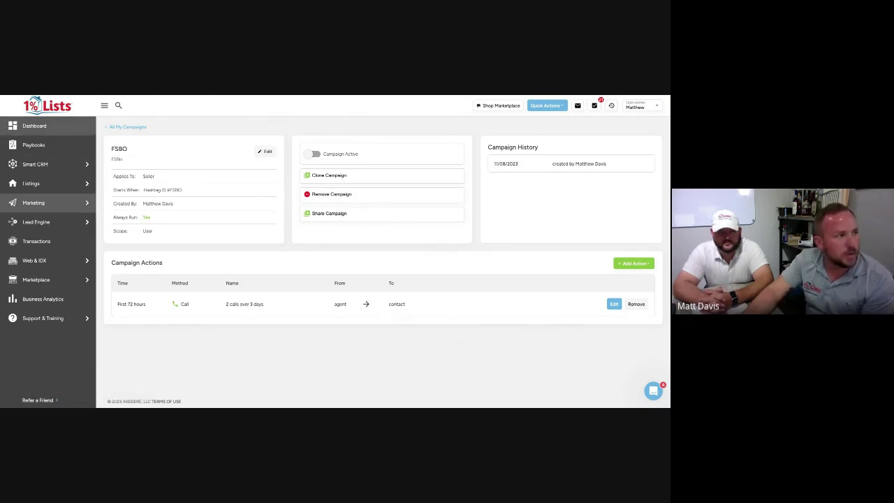
click(46, 126)
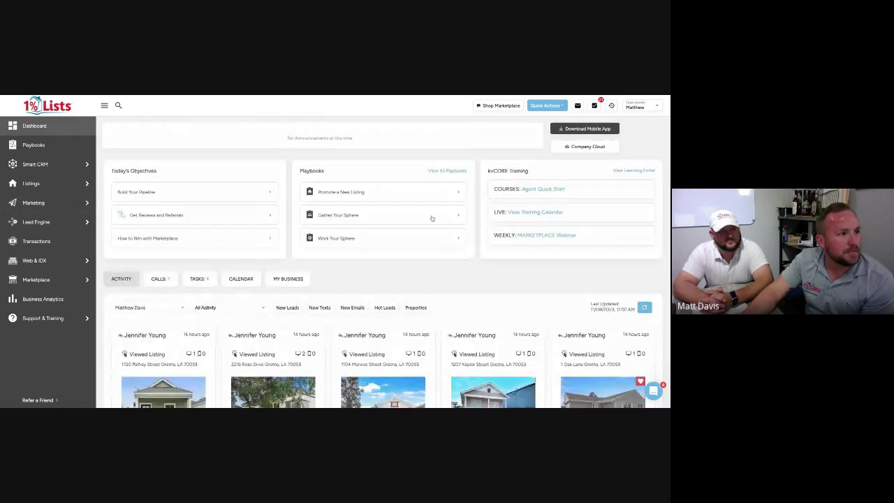
Show the dashboard's calls due today and open the first due-today lead's details
scroll(365, 233, down, 5)
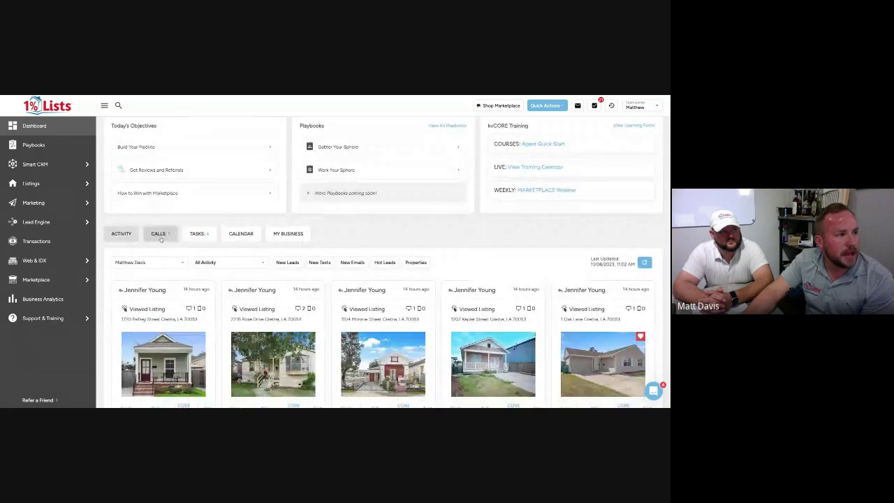
click(158, 235)
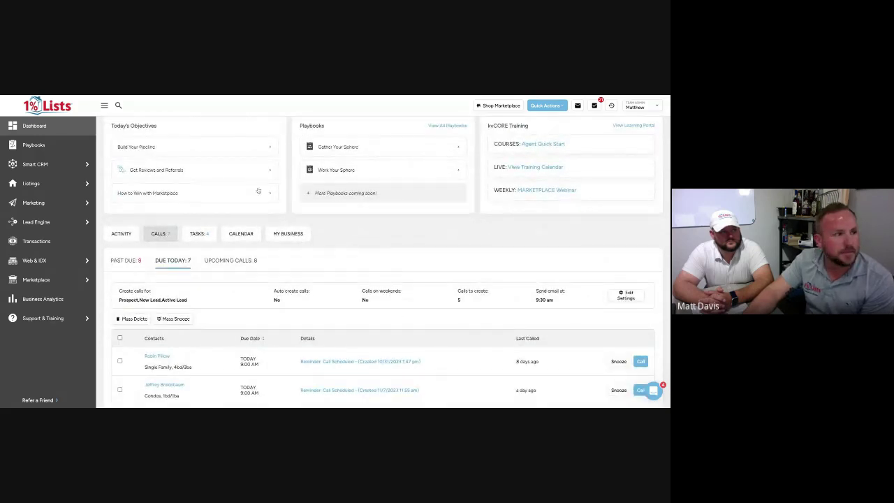
scroll(257, 190, down, 5)
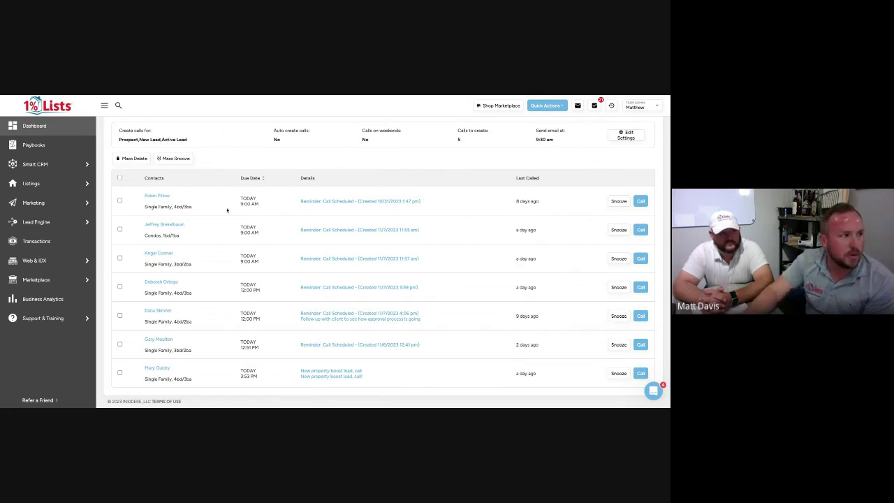
click(165, 194)
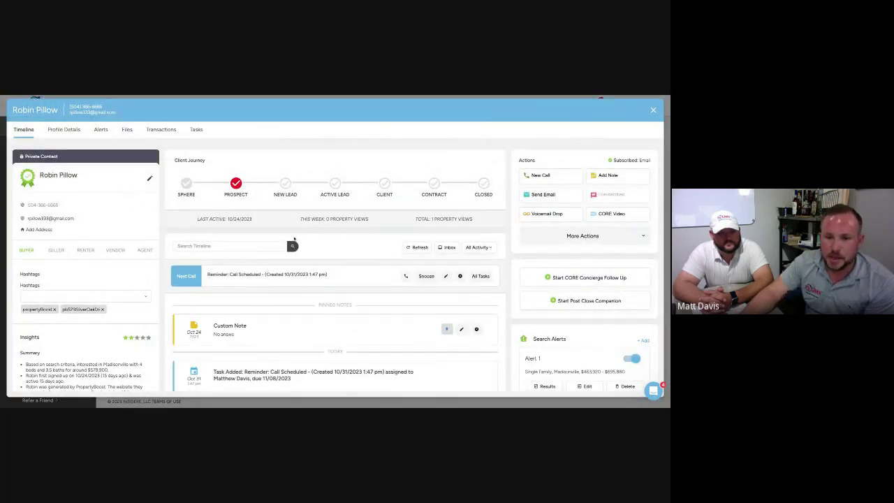
scroll(314, 321, down, 5)
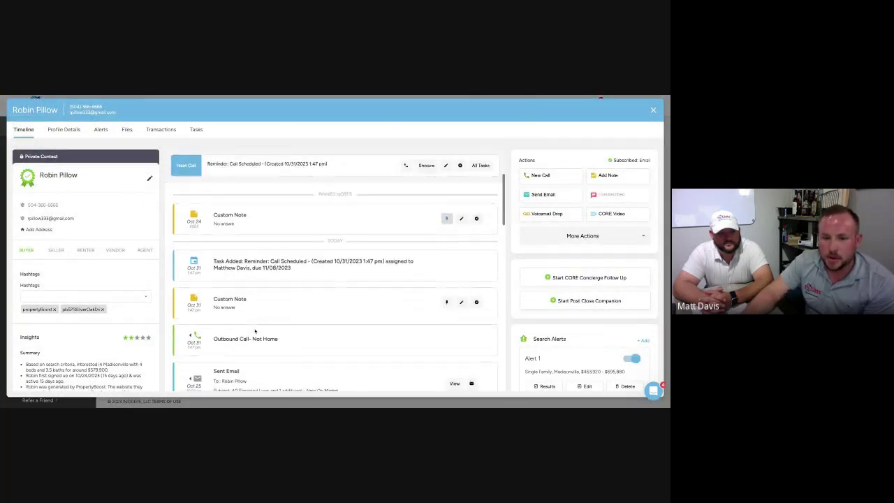
scroll(255, 332, down, 10)
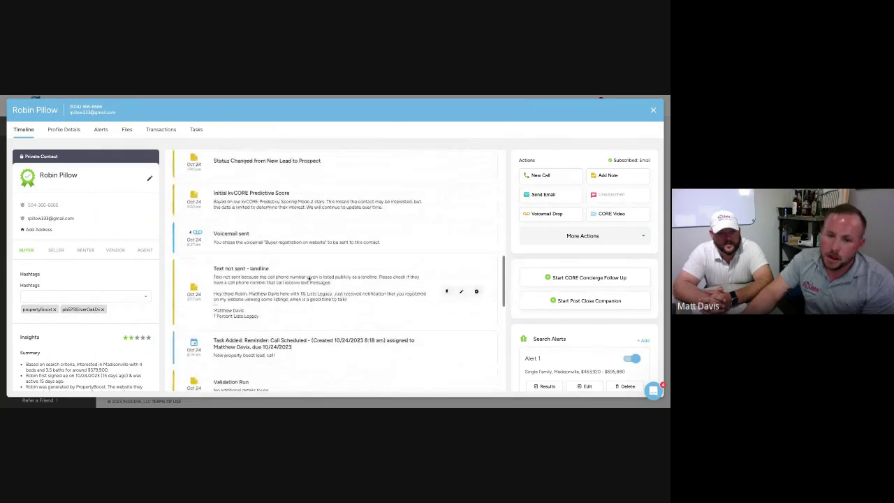
scroll(311, 202, up, 15)
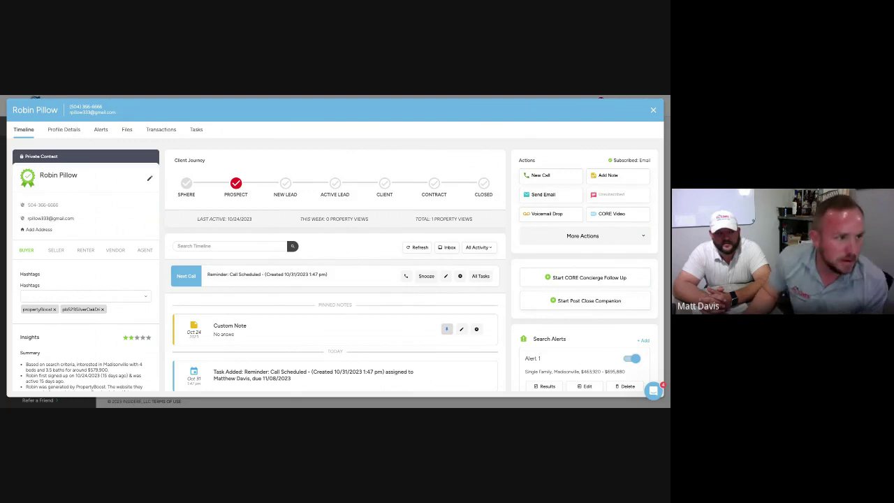
click(582, 97)
scroll(342, 223, up, 3)
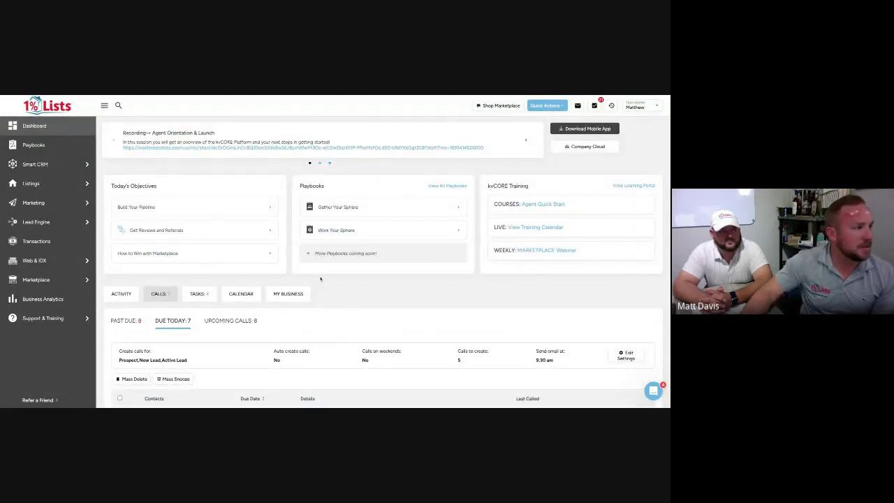
Open the !FSBO campaign from My Campaigns to view its trigger and three actions
mouse_move(51, 210)
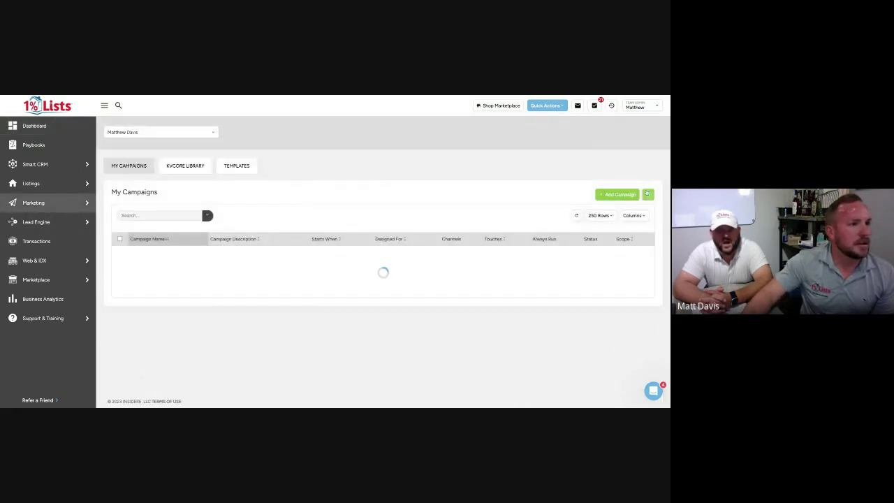
scroll(255, 272, down, 3)
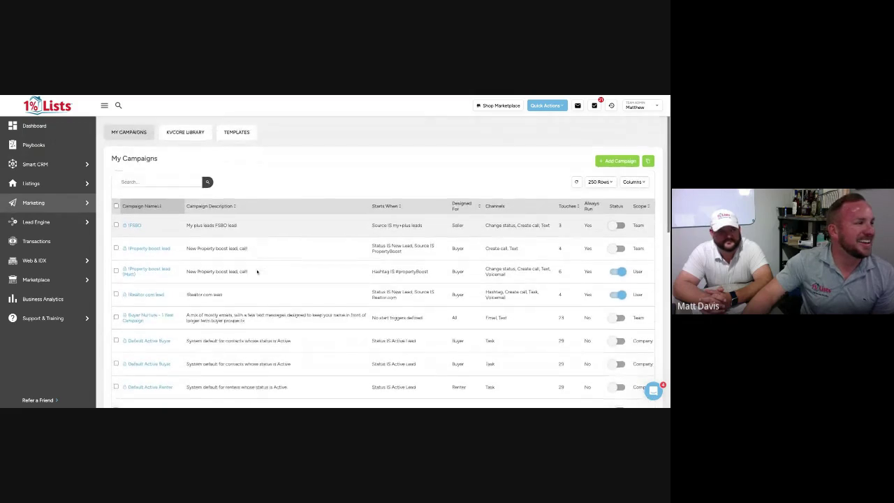
scroll(257, 272, up, 2)
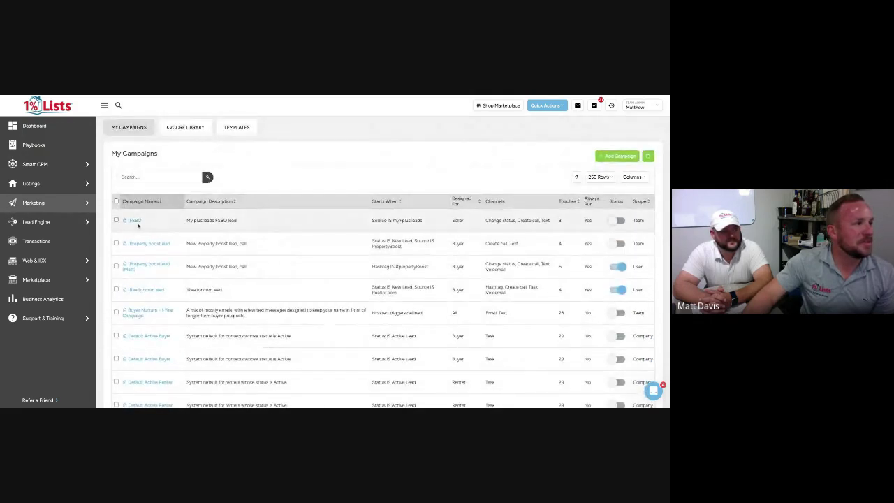
click(136, 221)
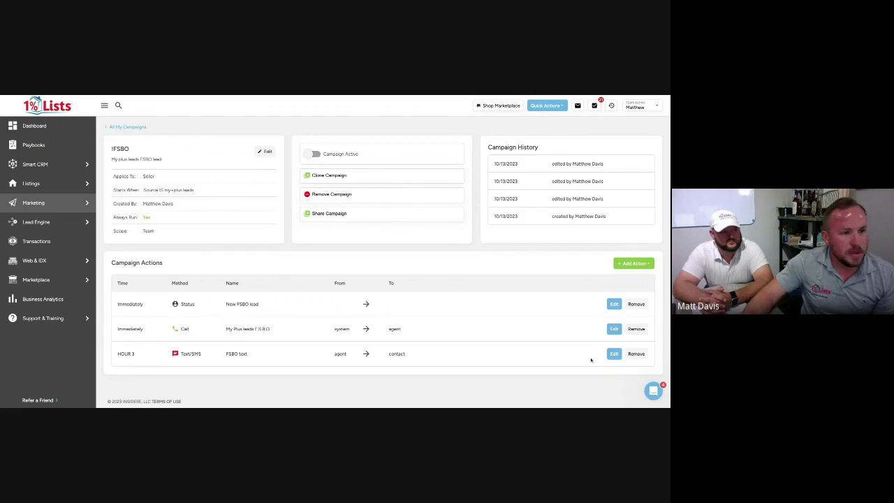
Review the FSBO campaign's Hour 3 text action and its !Legacy FSBO text template content
click(614, 354)
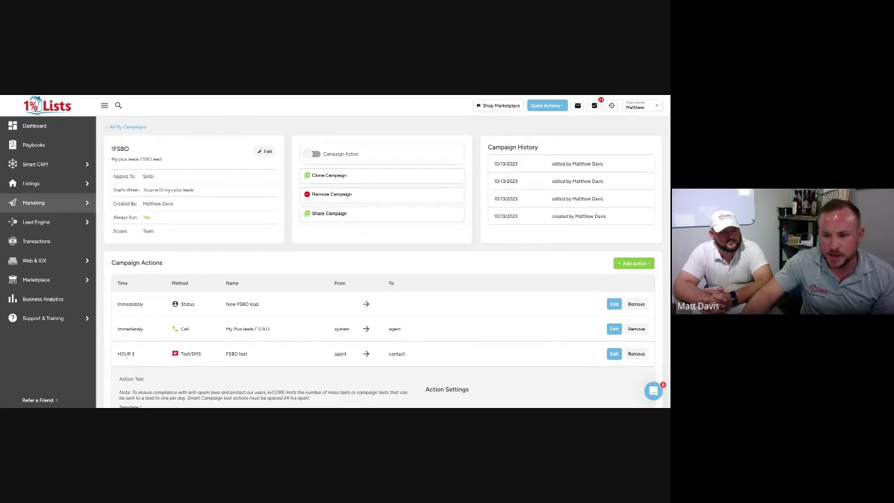
scroll(221, 334, down, 4)
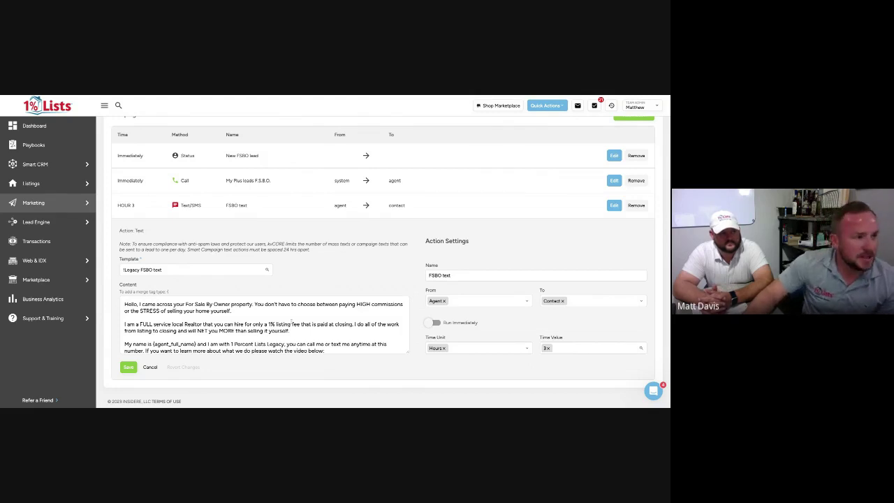
scroll(292, 321, down, 2)
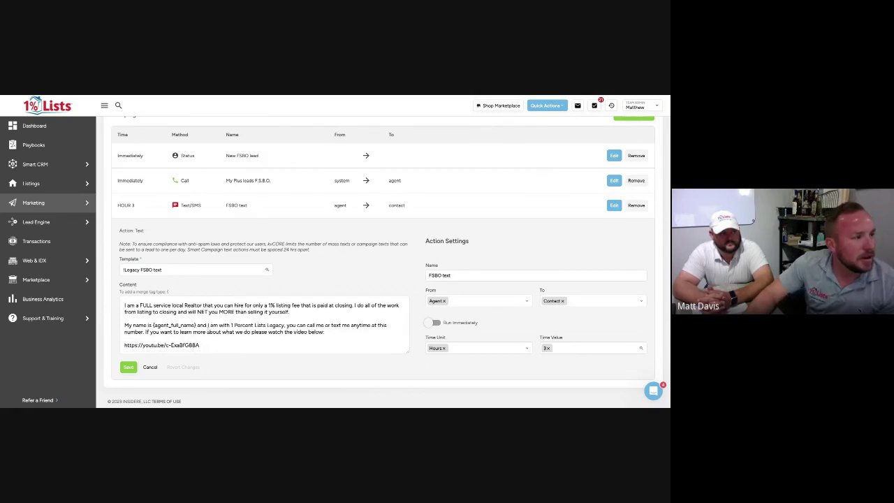
scroll(209, 324, up, 2)
scroll(210, 324, down, 2)
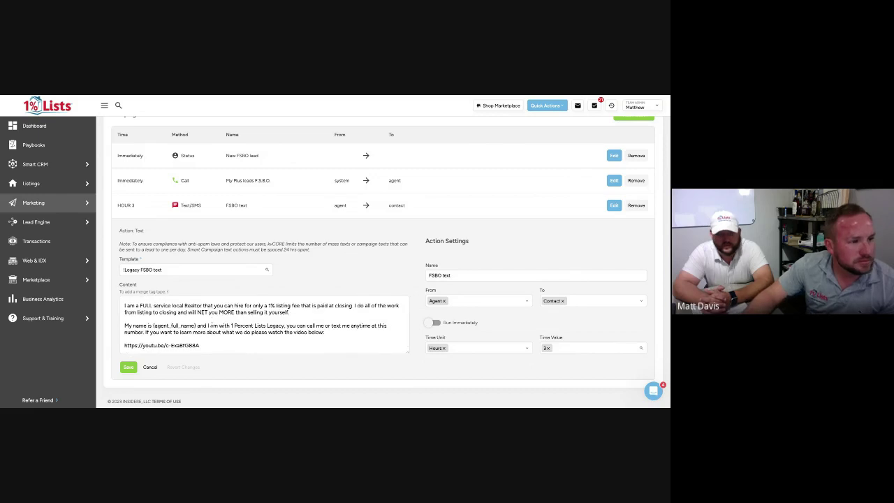
mouse_move(79, 175)
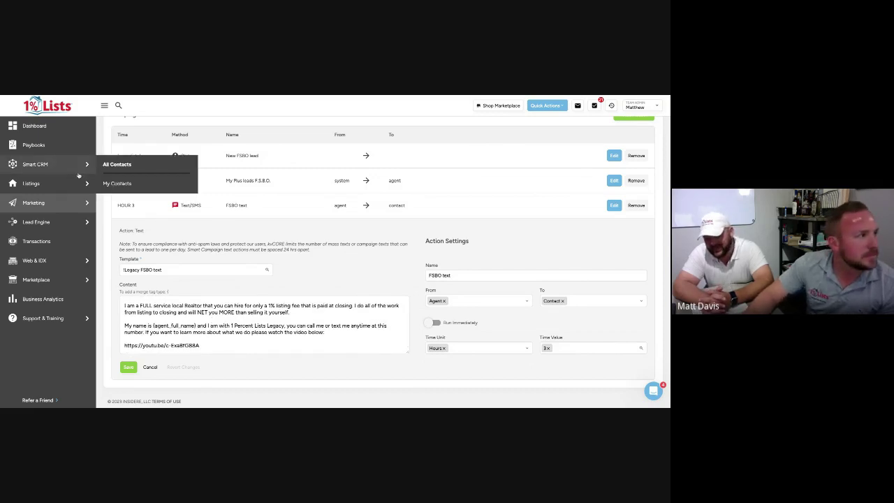
scroll(299, 204, up, 4)
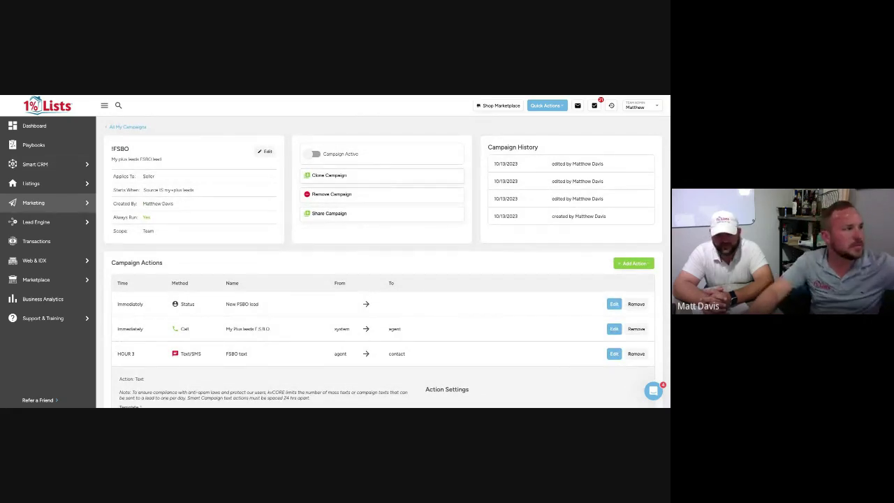
Look through the Property boost lead (Matt) campaign's steps, then go back to the dashboard
mouse_move(90, 201)
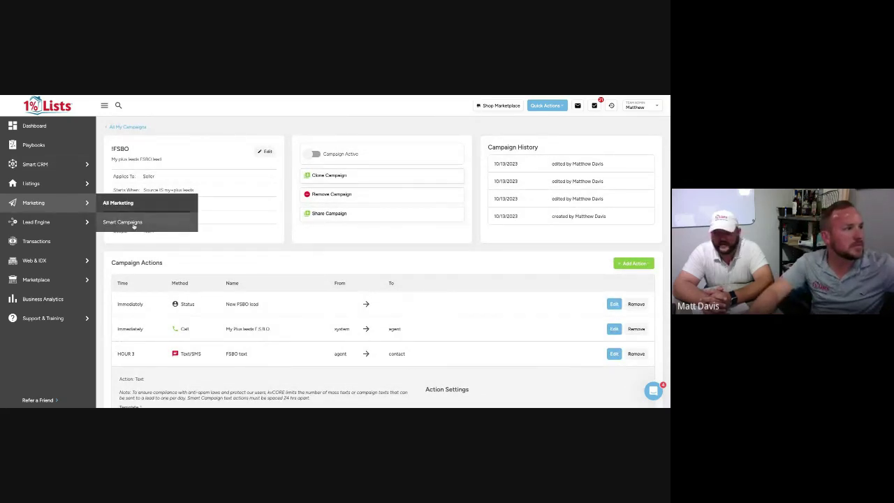
click(122, 221)
scroll(181, 209, down, 1)
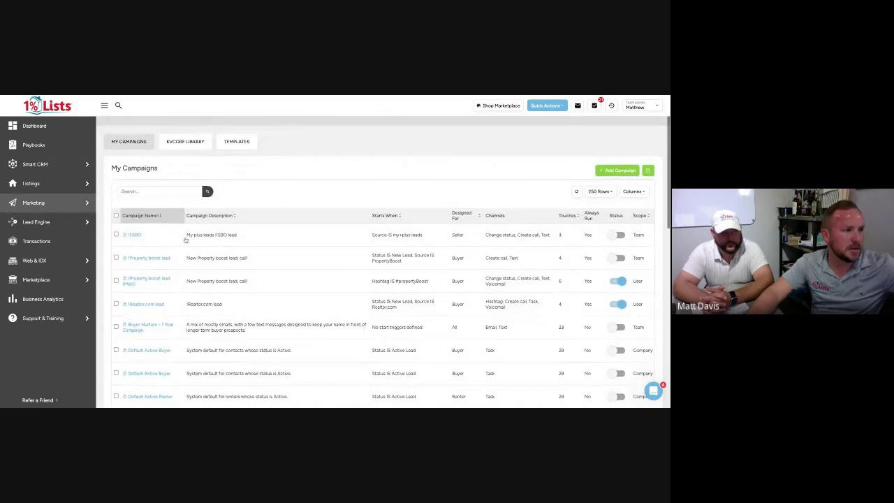
click(156, 280)
scroll(404, 278, down, 1)
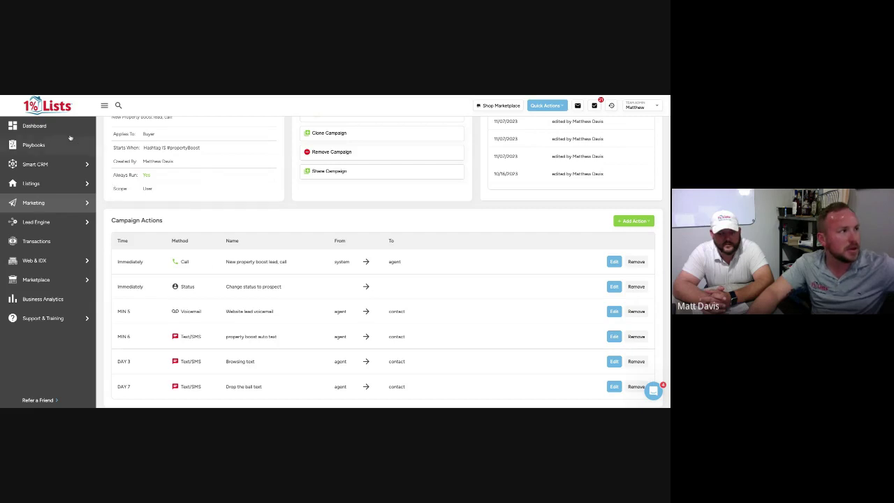
click(38, 126)
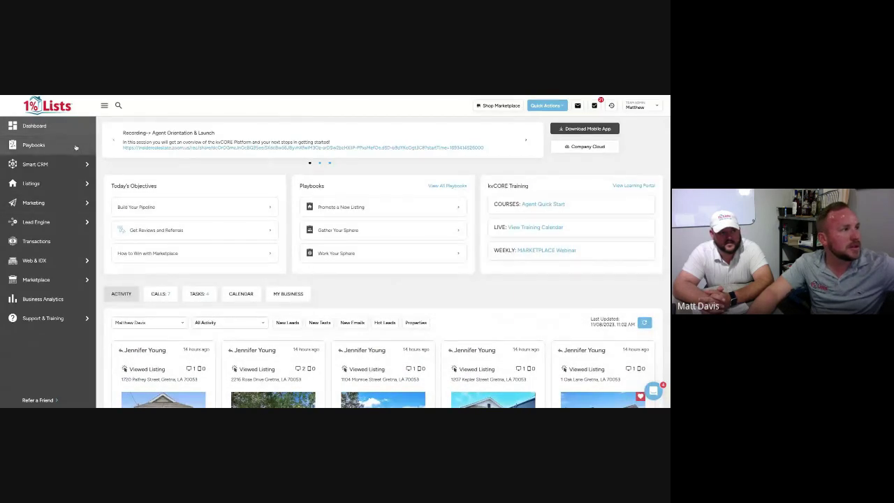
In My Contacts, select all contacts with the header checkbox and show More Actions
click(116, 183)
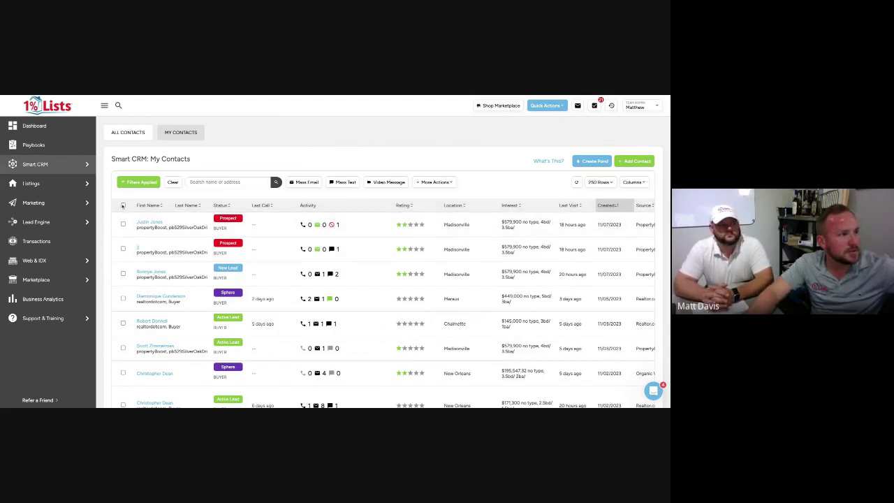
click(122, 224)
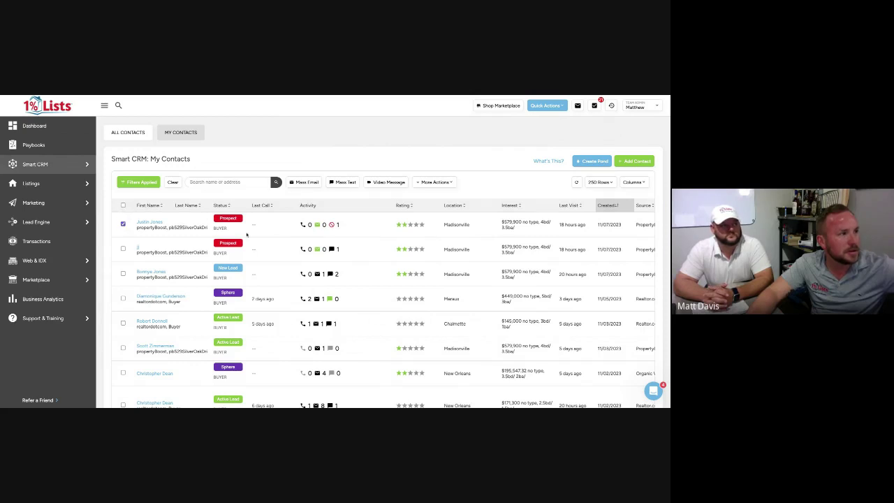
click(122, 206)
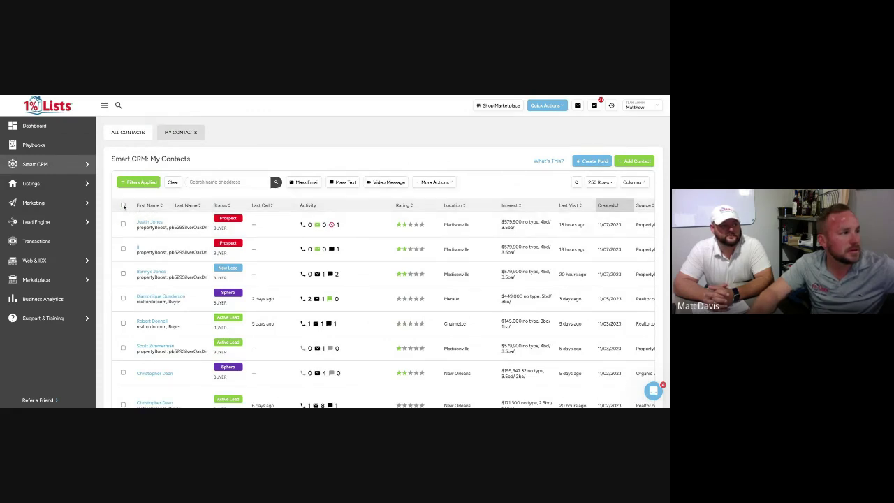
click(122, 205)
click(436, 182)
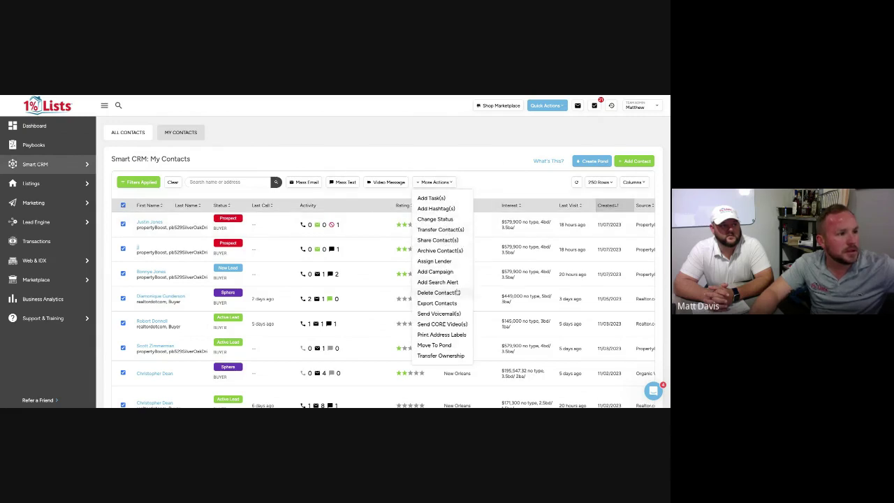
Preview Send Voicemail(s) for the selected contacts, then close the Voicemail Drop Plans dialog unsent
click(440, 313)
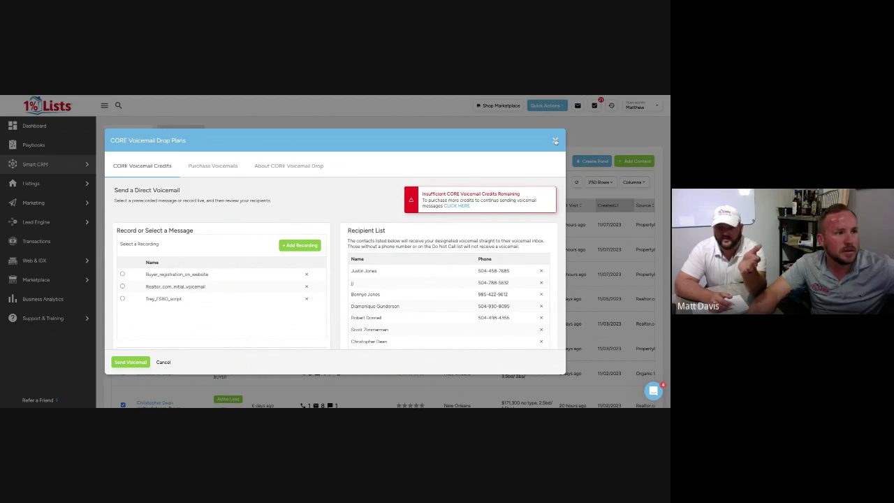
click(554, 140)
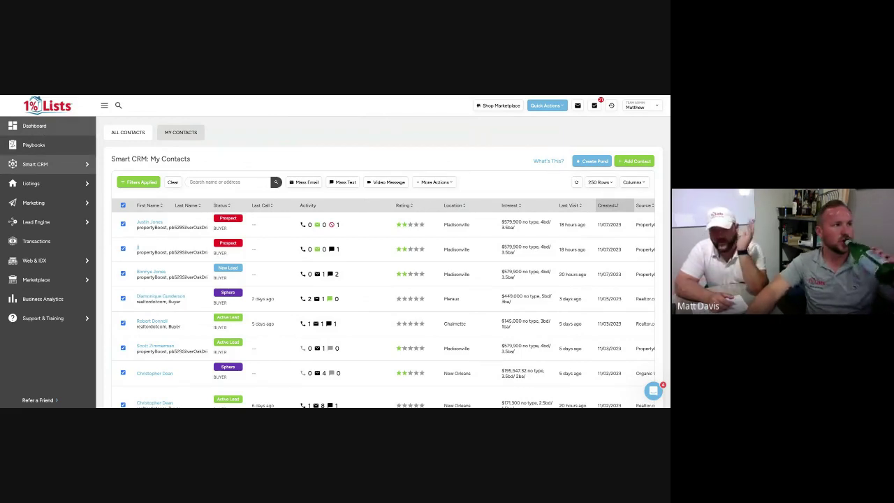
Return to the dashboard, then go to Marketing > Smart Campaigns
click(34, 126)
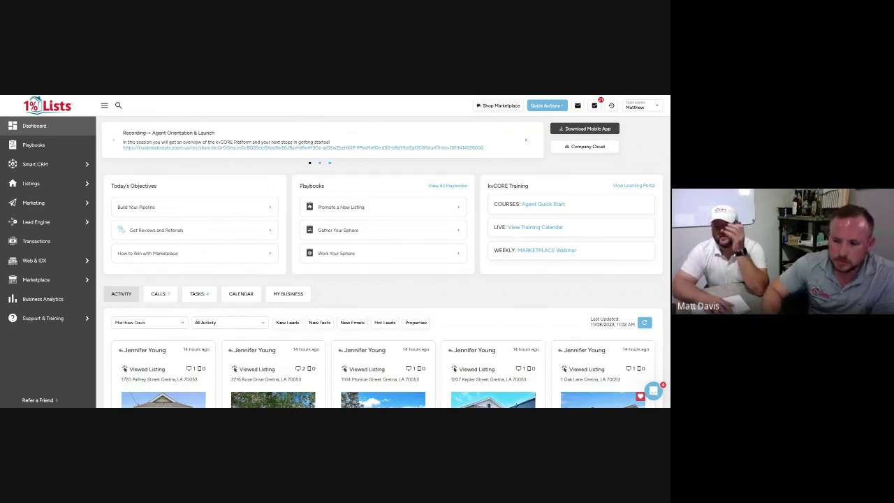
mouse_move(84, 203)
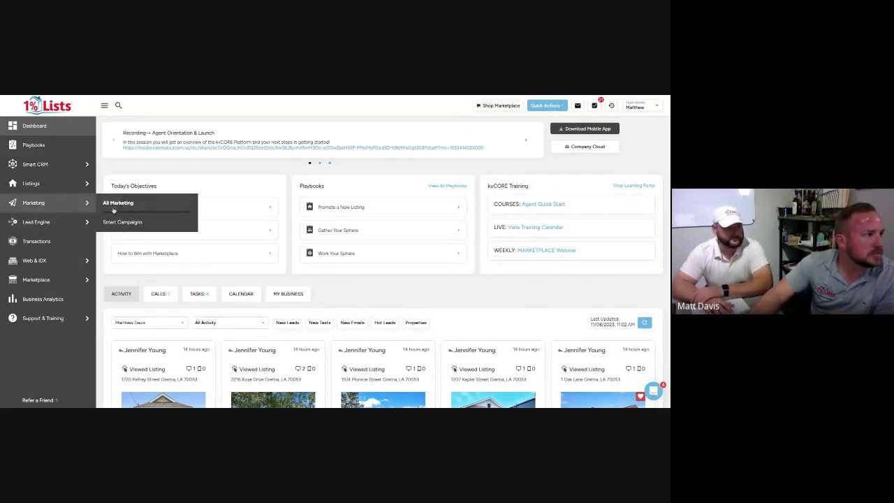
click(120, 221)
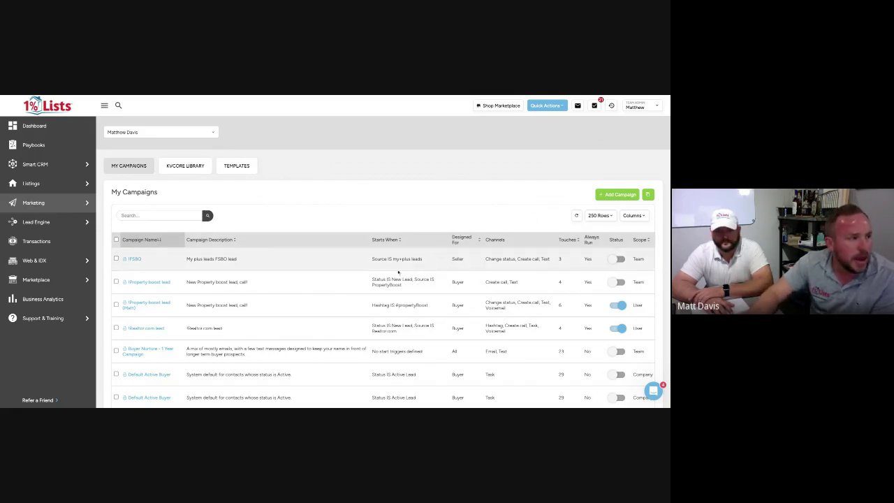
Open the Property boost lead (Matt) campaign and scroll down to its Day 7 Drop the ball text
click(140, 303)
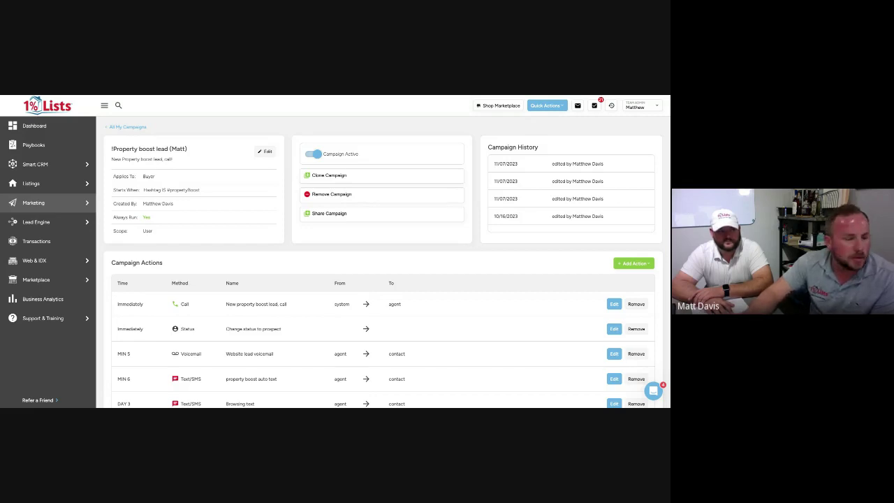
scroll(326, 331, down, 1)
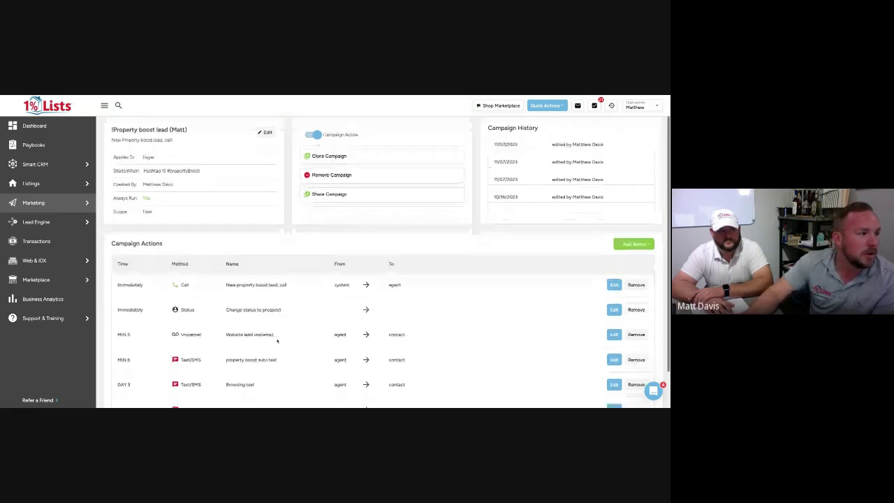
scroll(326, 332, down, 1)
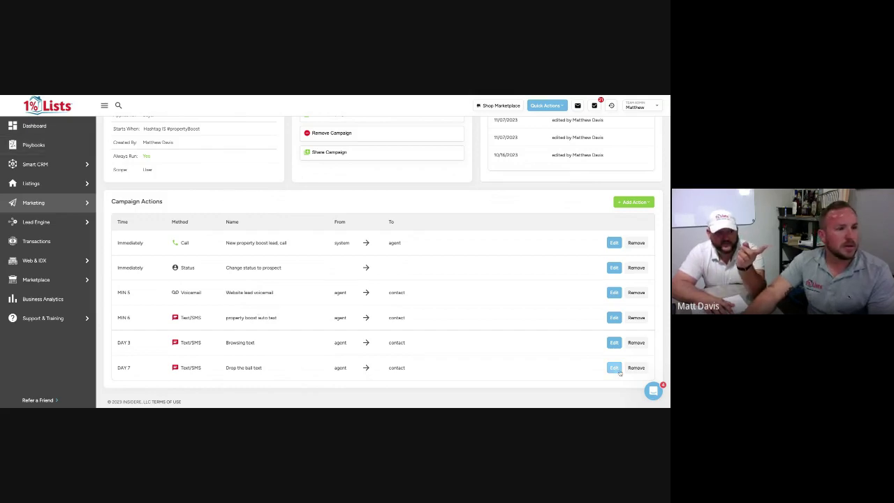
Edit the Day 7 Drop the ball text action and select all of its message content
click(613, 367)
click(200, 348)
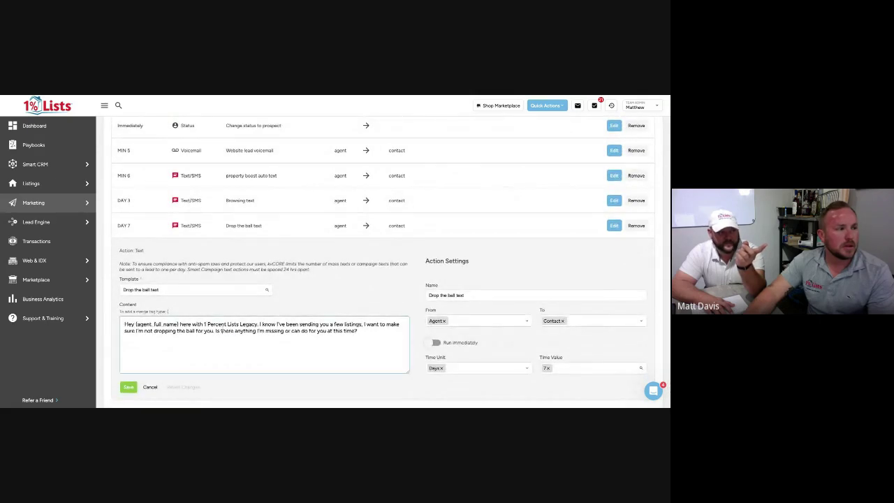
key(ctrl+a)
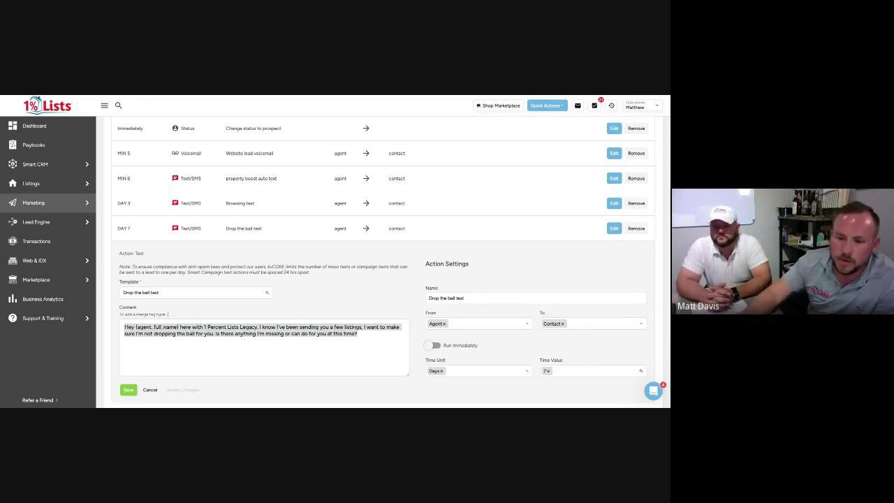
scroll(383, 280, up, 3)
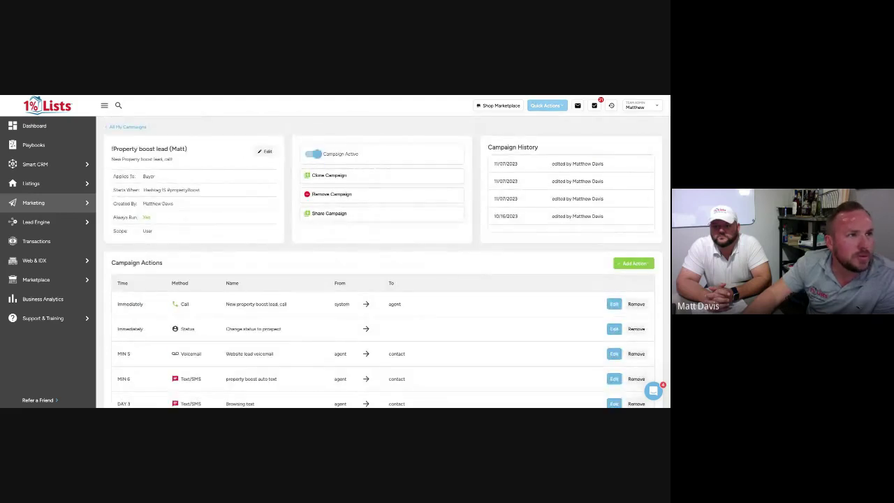
click(547, 105)
click(562, 123)
click(300, 197)
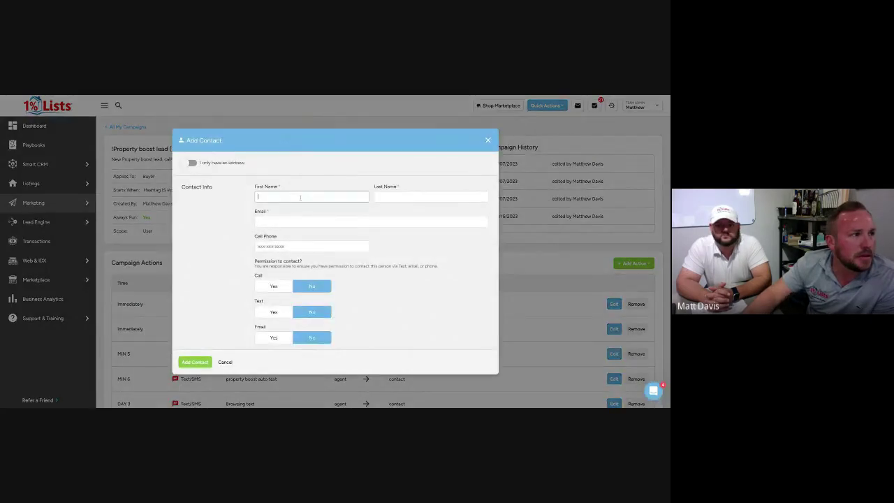
scroll(303, 202, down, 8)
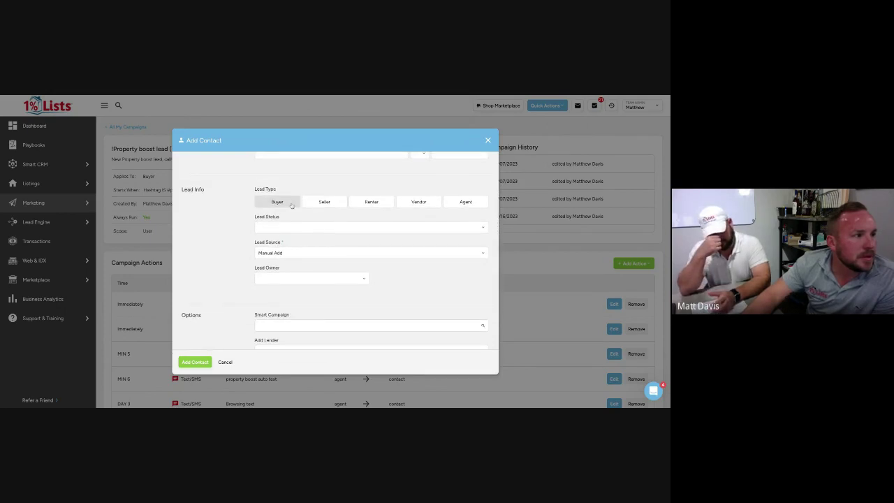
scroll(301, 241, down, 5)
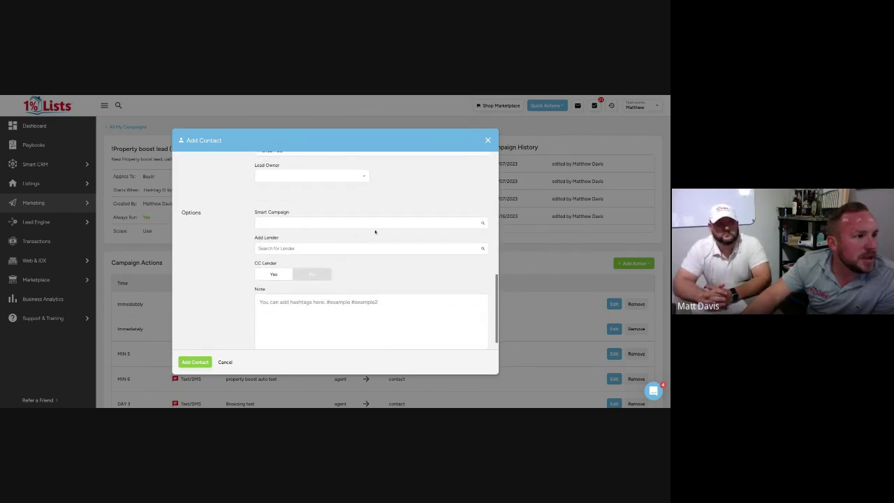
click(345, 223)
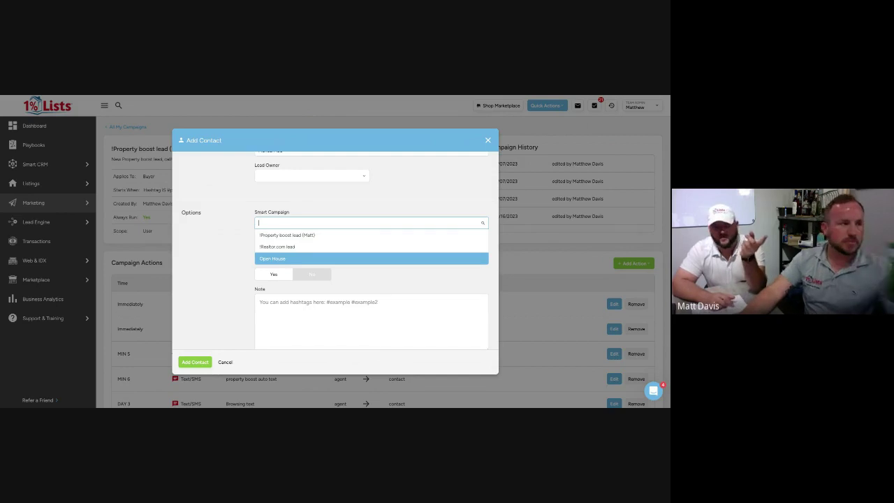
click(79, 230)
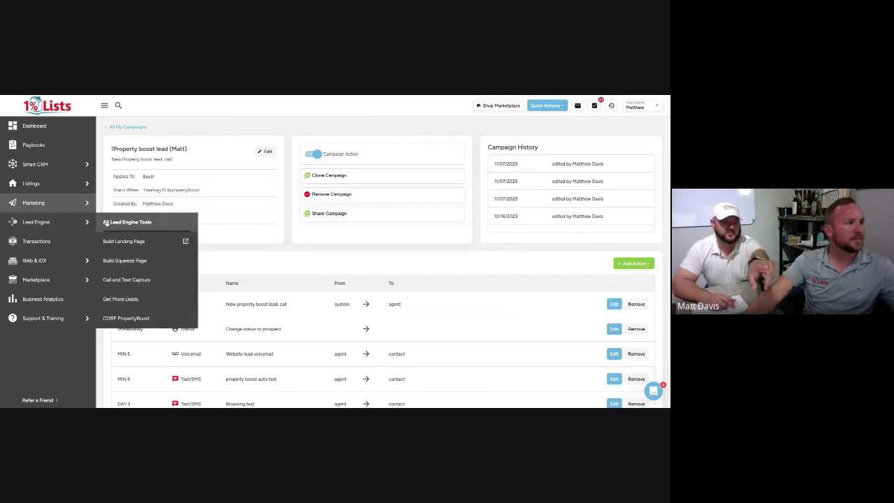
Open All Lead Engine Tools and go to the Lead Dropbox settings page
click(105, 222)
scroll(367, 256, down, 2)
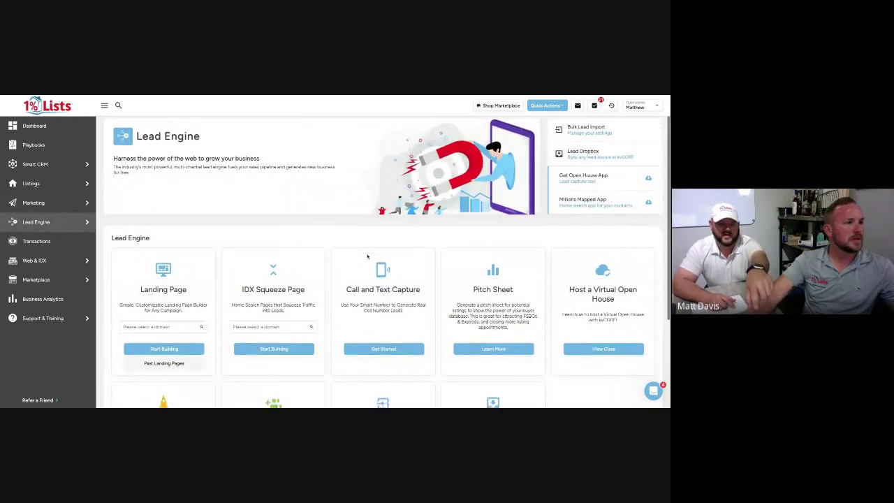
scroll(368, 257, down, 2)
click(495, 360)
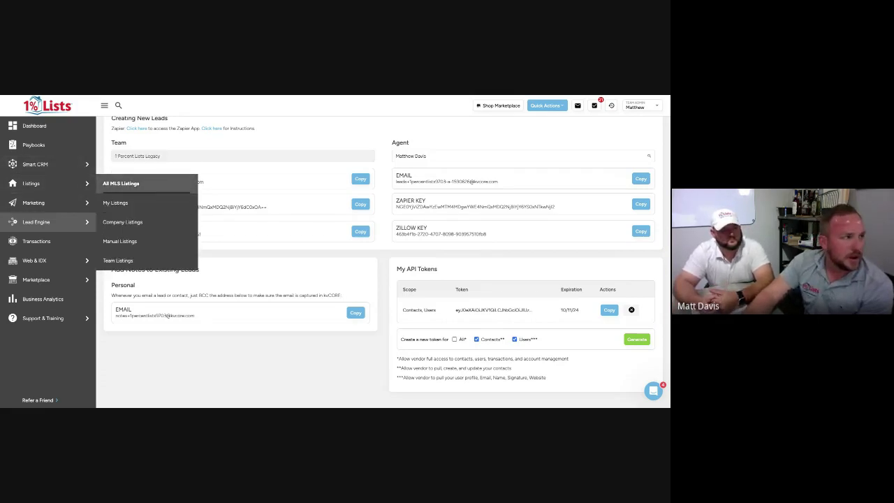
click(120, 183)
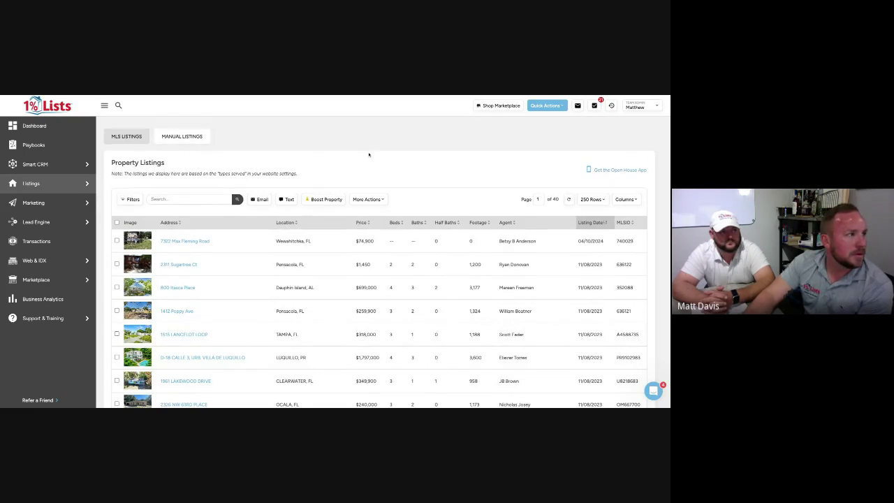
mouse_move(67, 185)
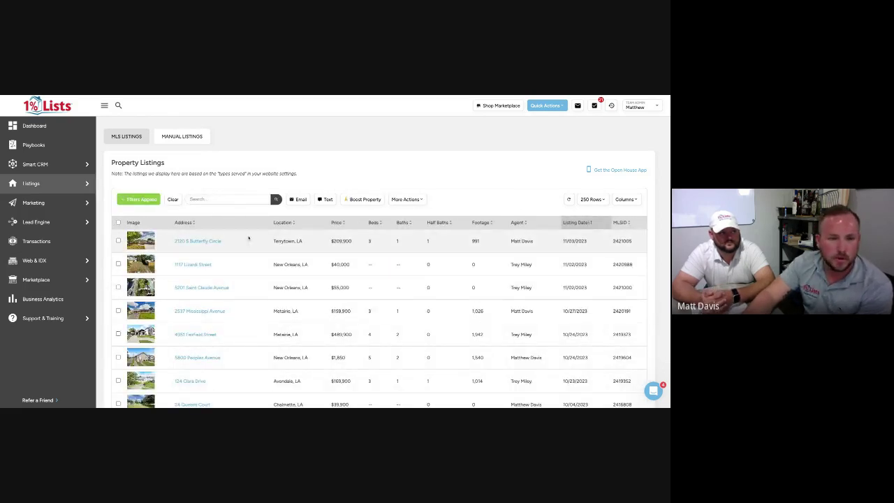
click(214, 242)
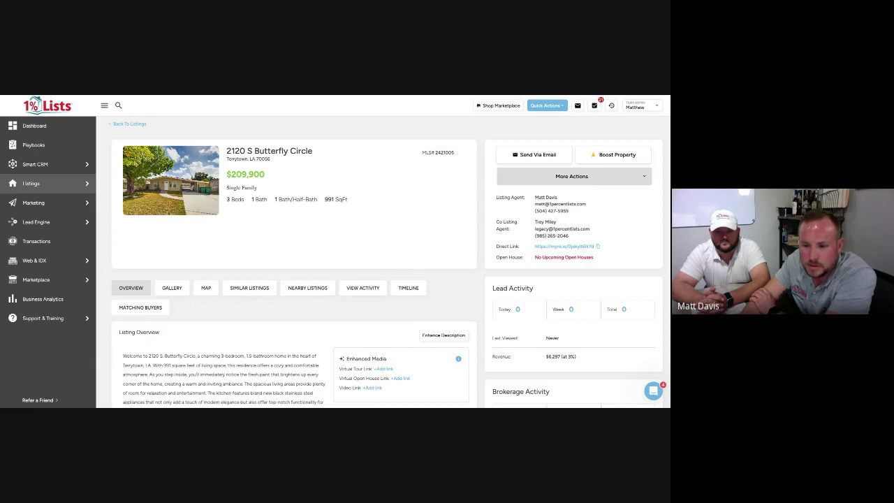
click(552, 176)
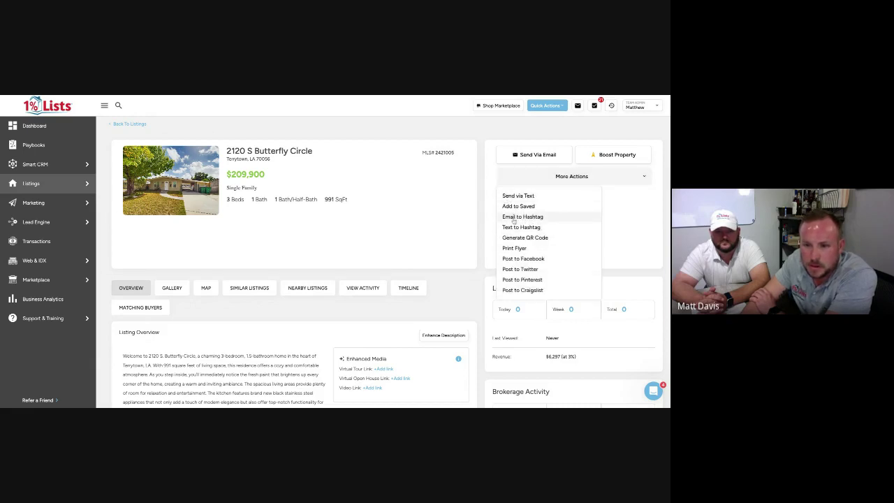
click(521, 292)
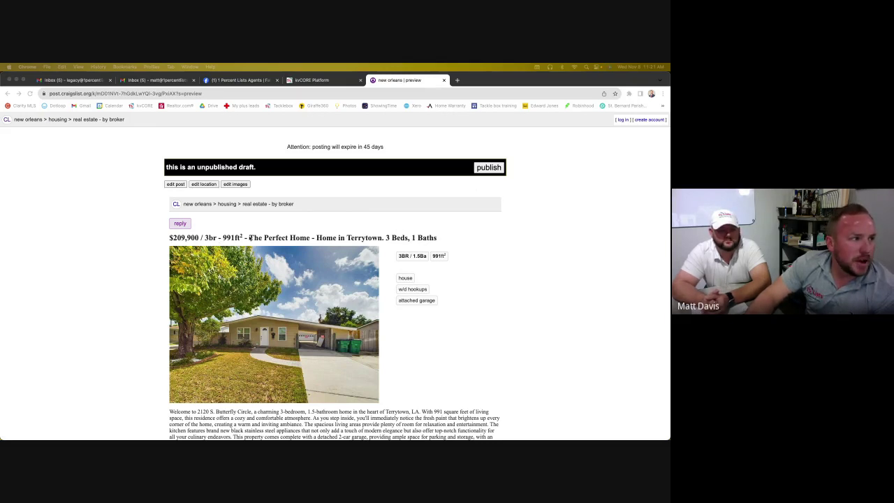
Review the $209,900 Butterfly Circle Craigslist preview, publish it, and close the Craigslist tab
scroll(288, 239, down, 3)
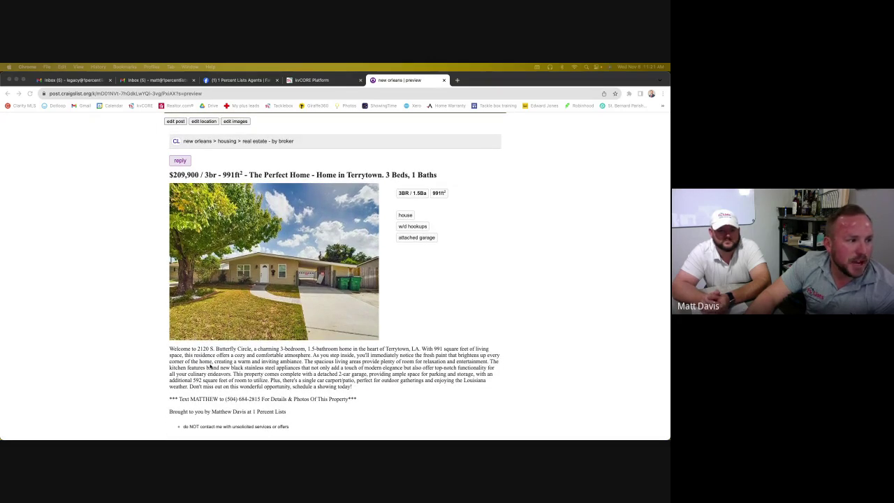
scroll(180, 361, down, 2)
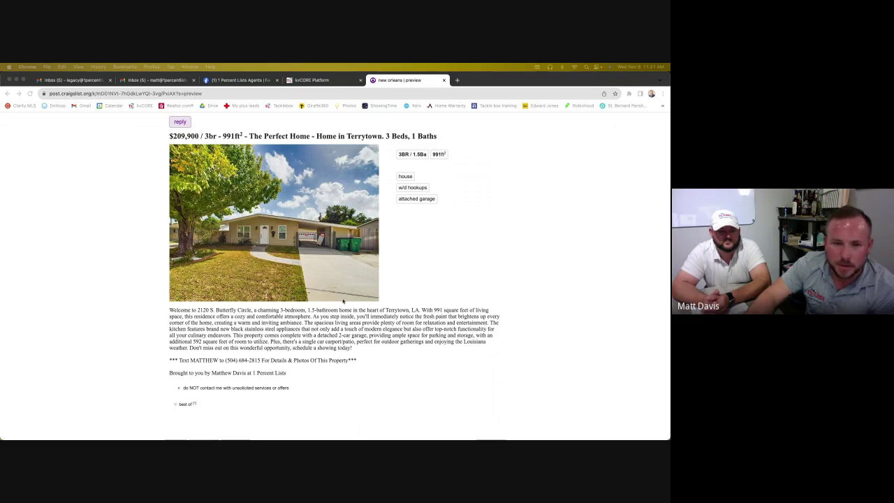
scroll(376, 264, up, 5)
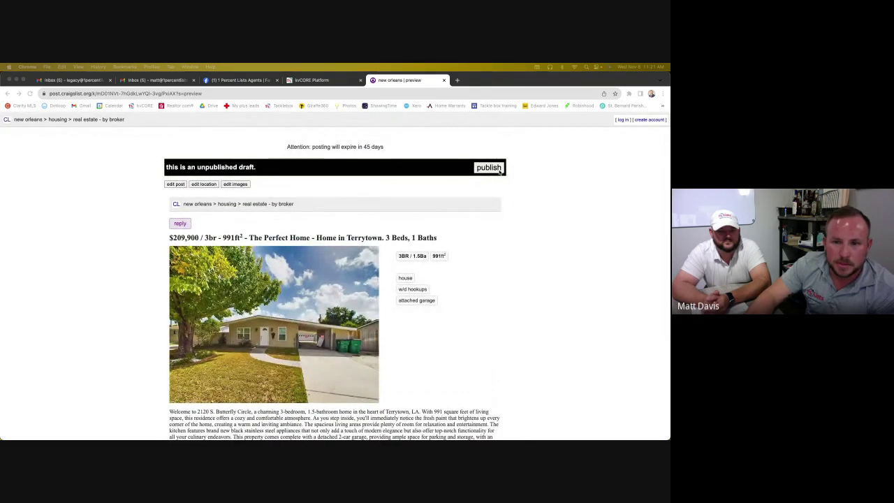
click(499, 170)
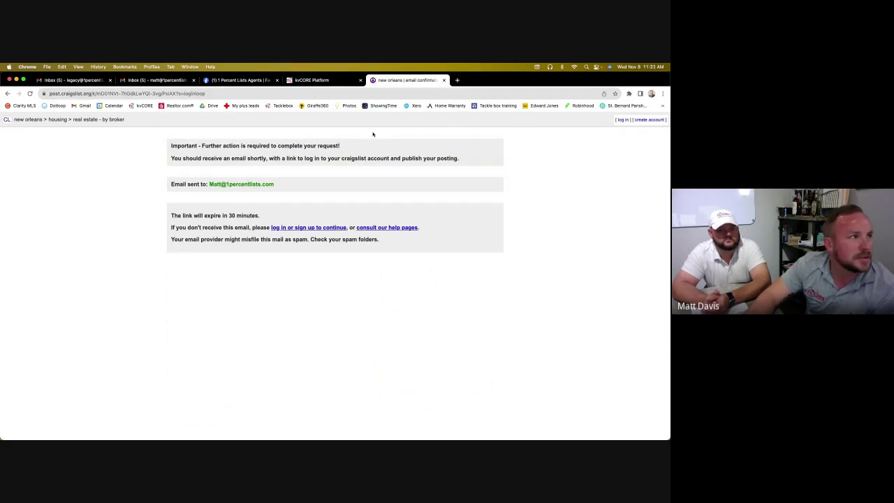
click(444, 80)
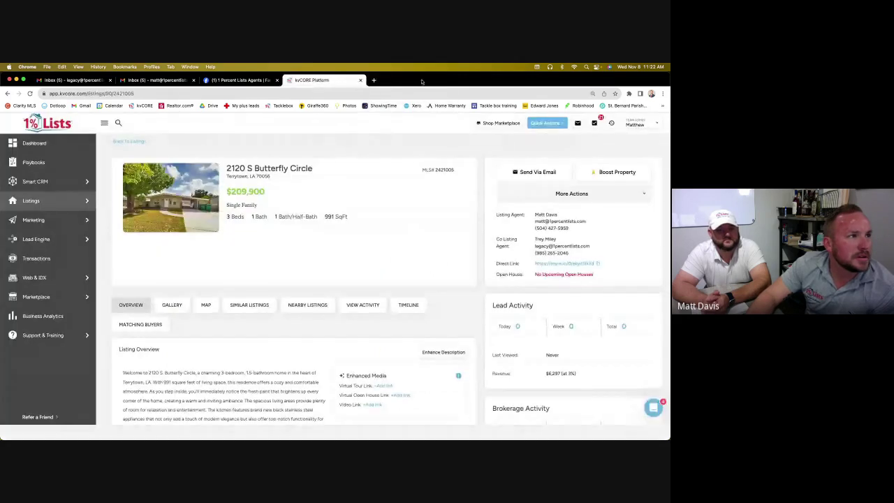
mouse_move(83, 200)
click(188, 218)
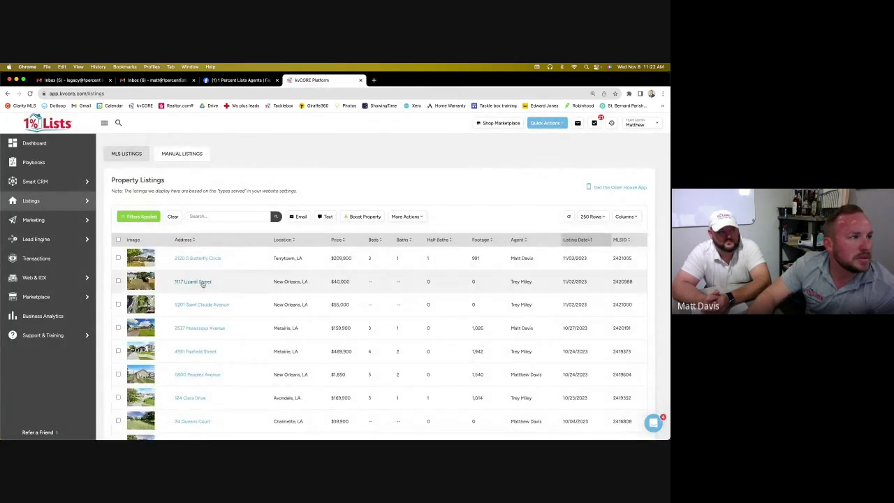
click(203, 282)
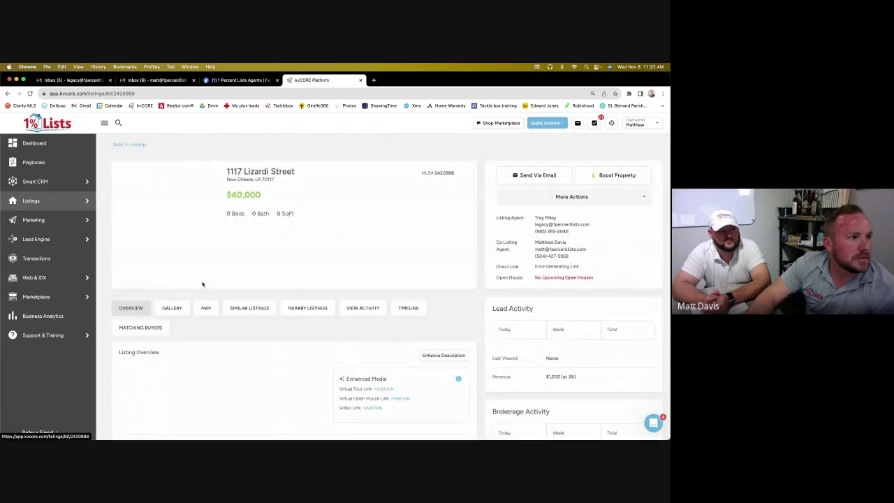
click(521, 198)
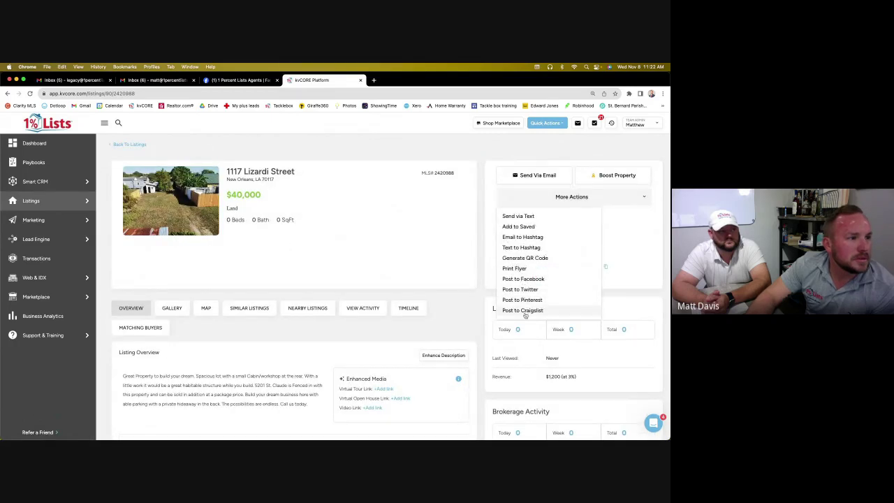
click(523, 310)
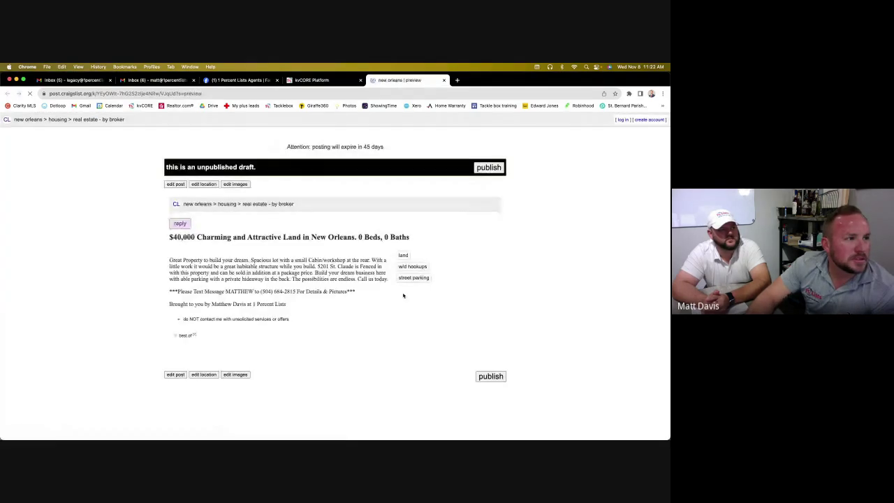
Publish the $40,000 Lizardi Street land post on Craigslist and close the Craigslist tab
scroll(405, 293, down, 2)
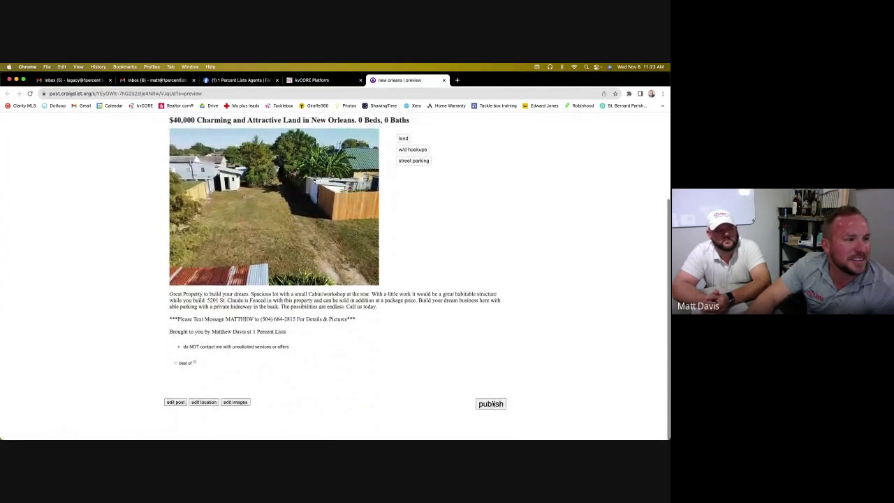
click(487, 404)
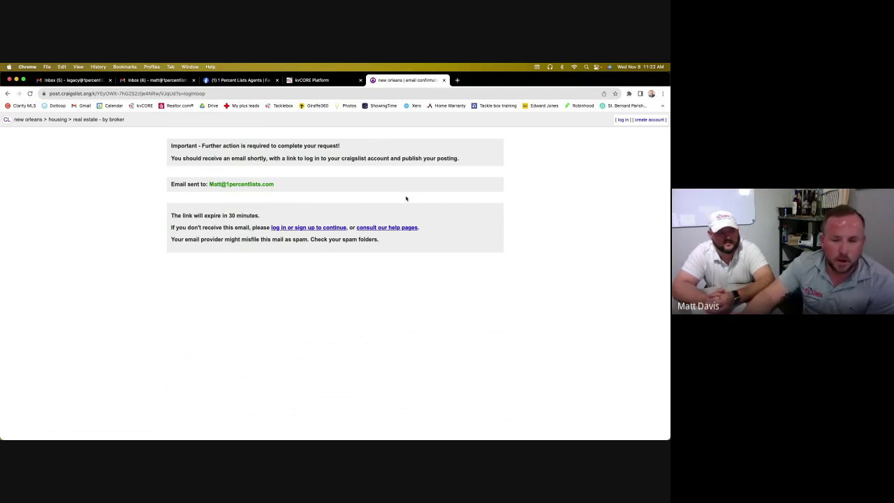
click(444, 81)
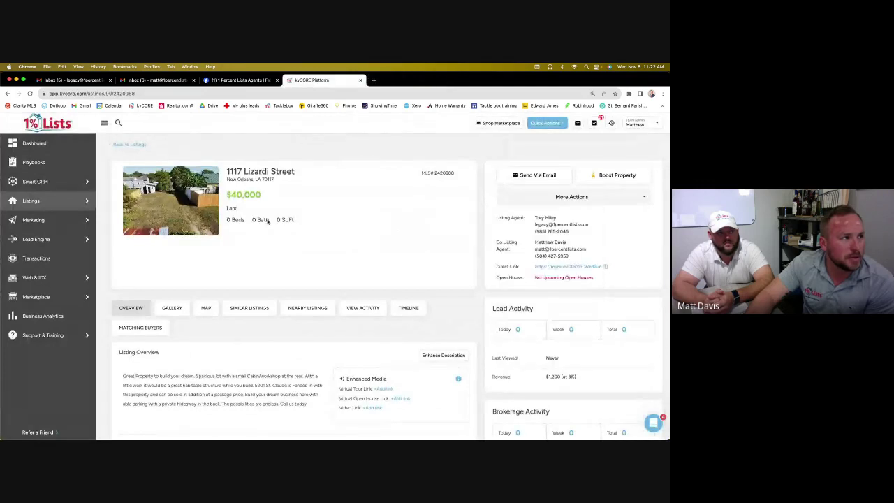
Go back to All MLS Listings and scroll the Property Listings table
mouse_move(87, 200)
click(127, 219)
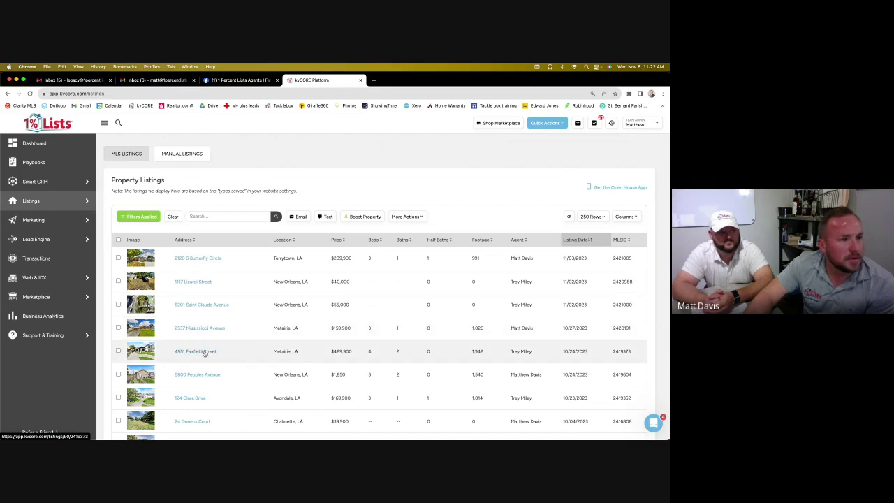
scroll(204, 355, down, 1)
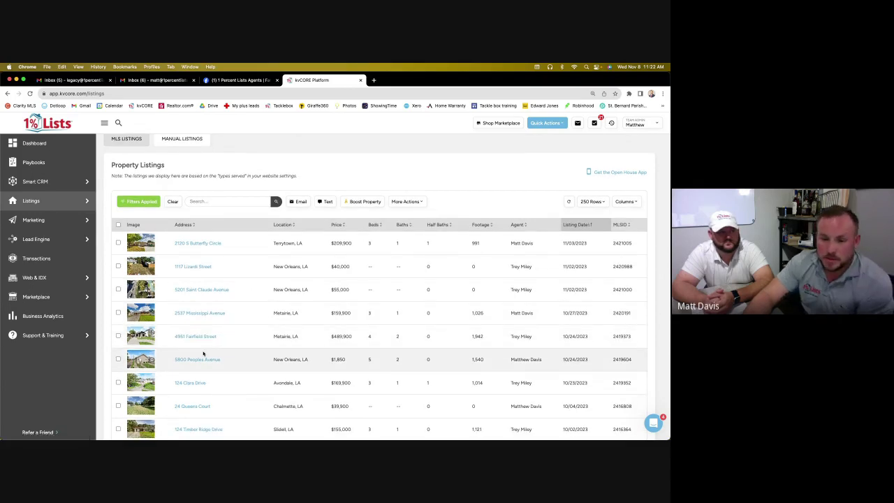
mouse_move(60, 203)
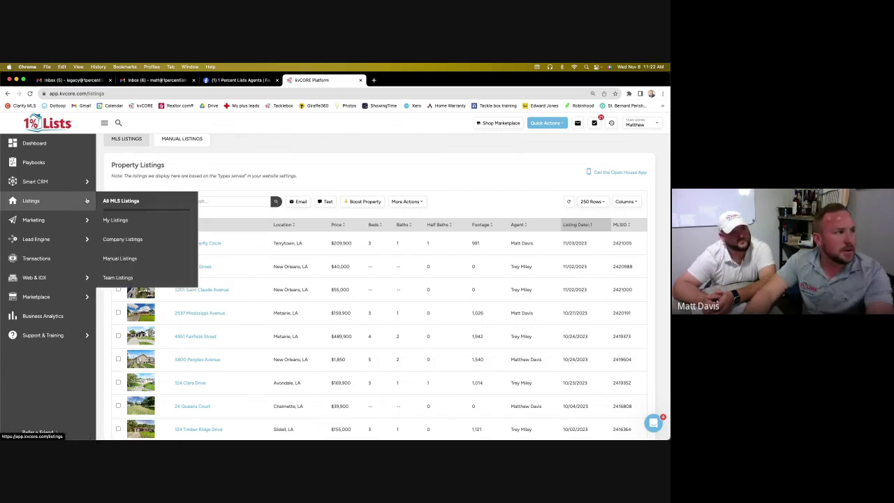
Return to the dashboard and filter its Activity feed to New Leads
click(58, 145)
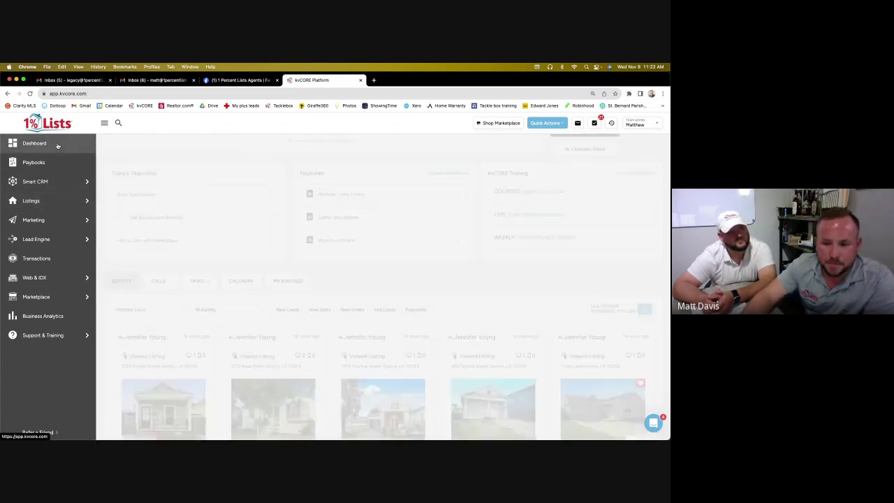
scroll(300, 374, down, 1)
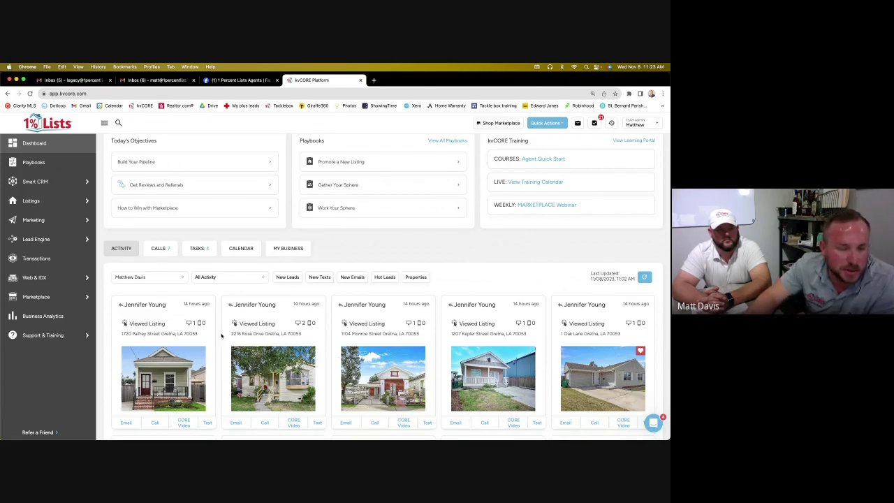
scroll(221, 336, down, 2)
scroll(251, 280, up, 1)
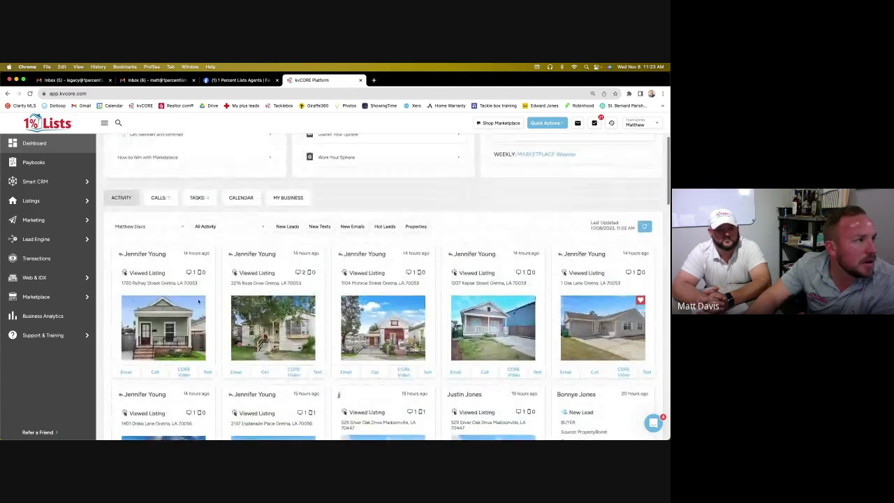
click(286, 226)
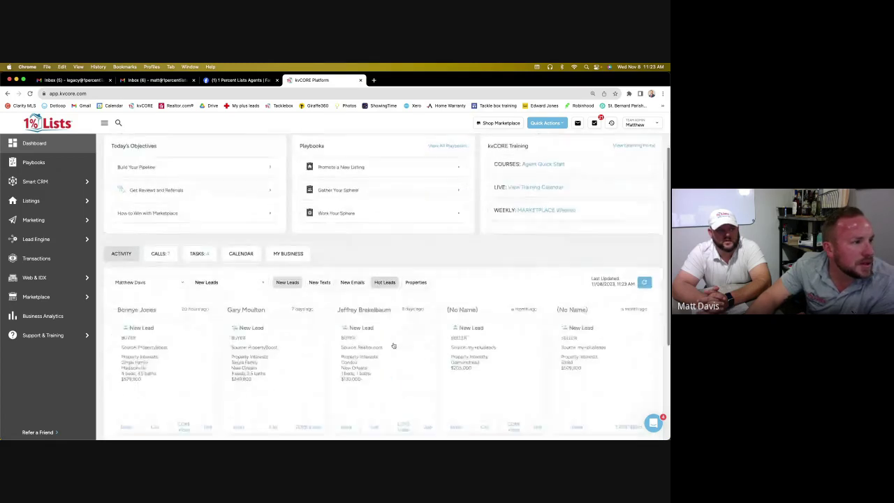
scroll(393, 346, down, 2)
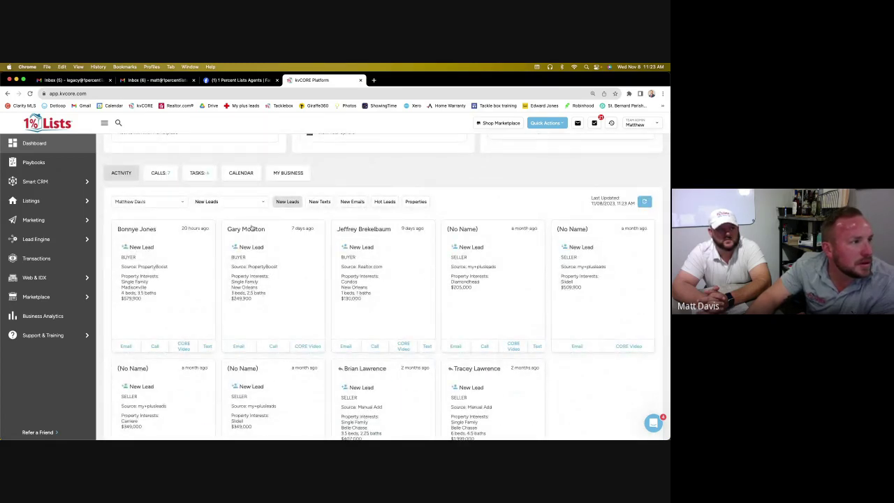
Open the newest lead's contact record and start adding a search alert
click(132, 230)
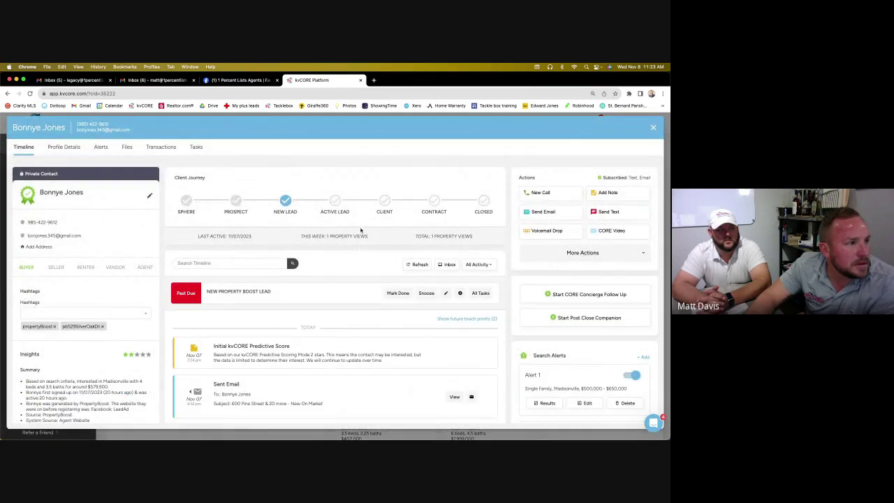
scroll(438, 359, down, 2)
scroll(559, 321, down, 2)
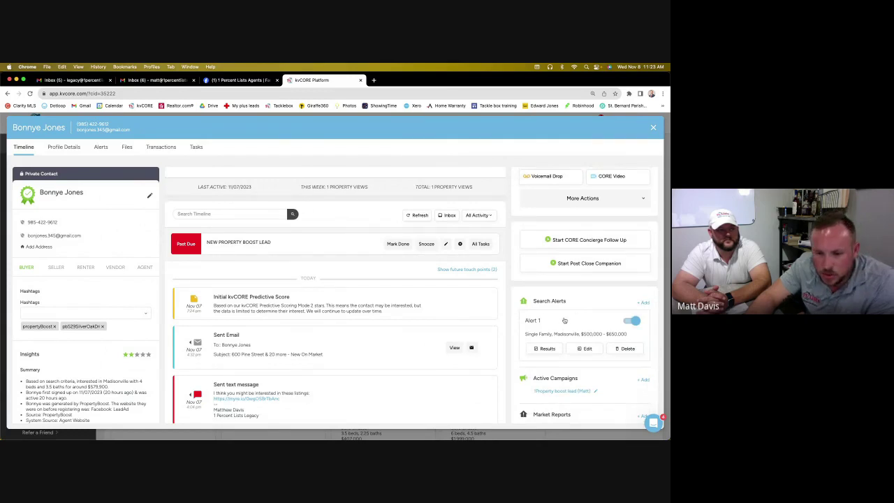
click(644, 303)
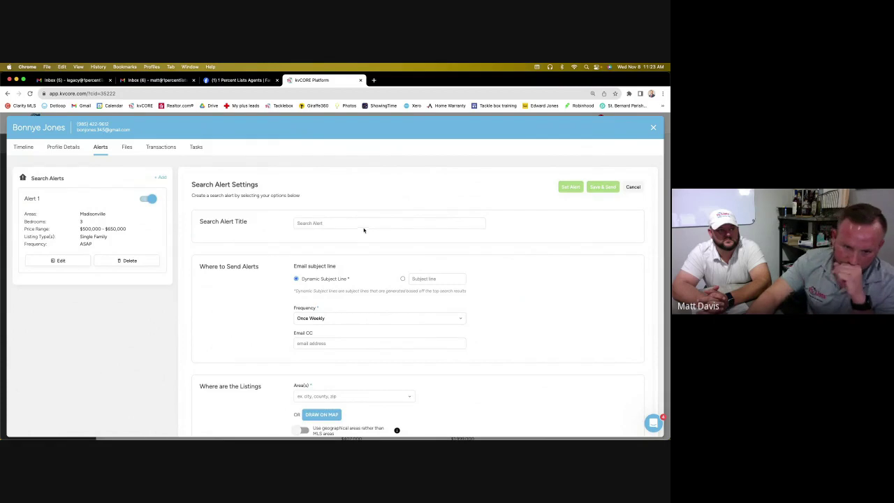
Set the alert frequency to Daily, the area to Gretna, LA, and listing type Single Family
click(377, 319)
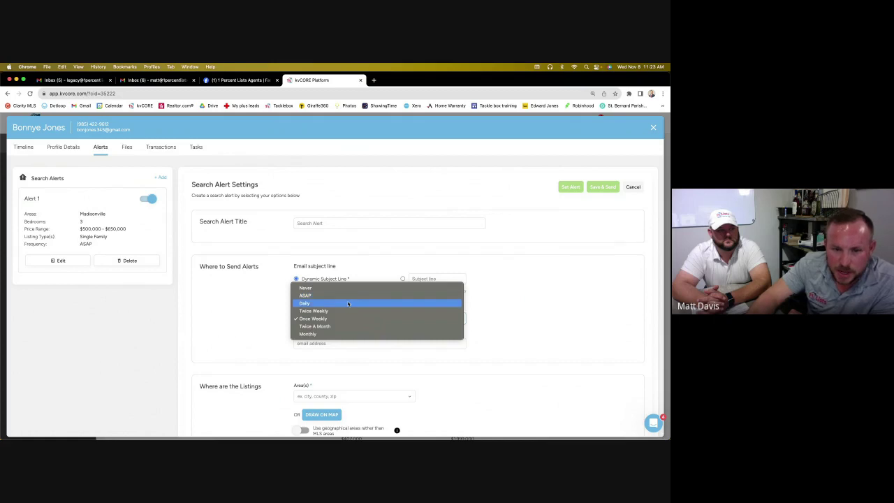
click(348, 303)
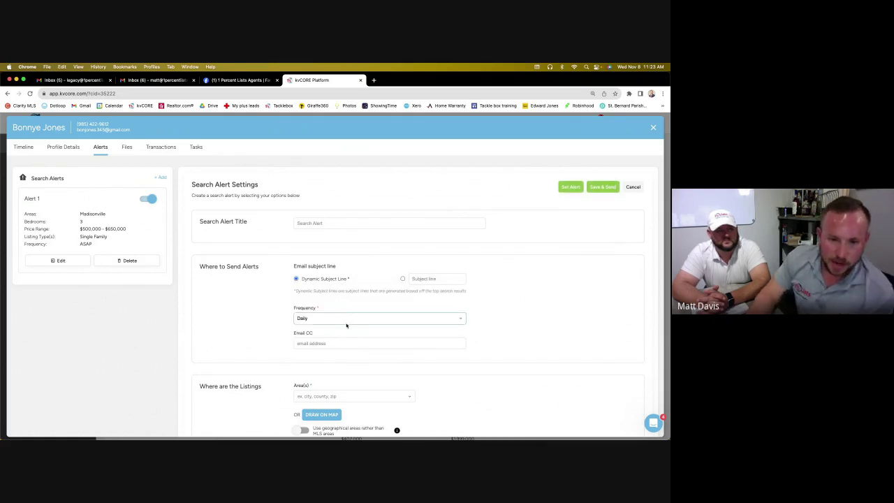
click(341, 397)
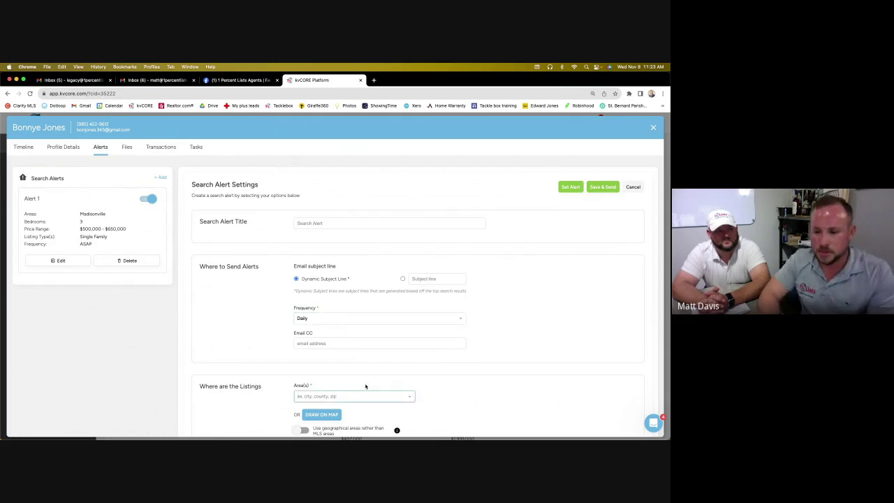
text(Gretna)
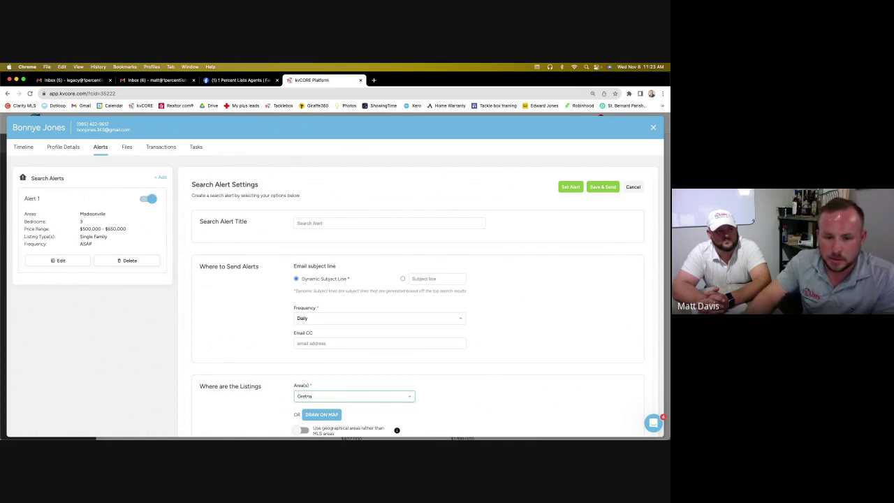
click(363, 410)
scroll(524, 384, down, 5)
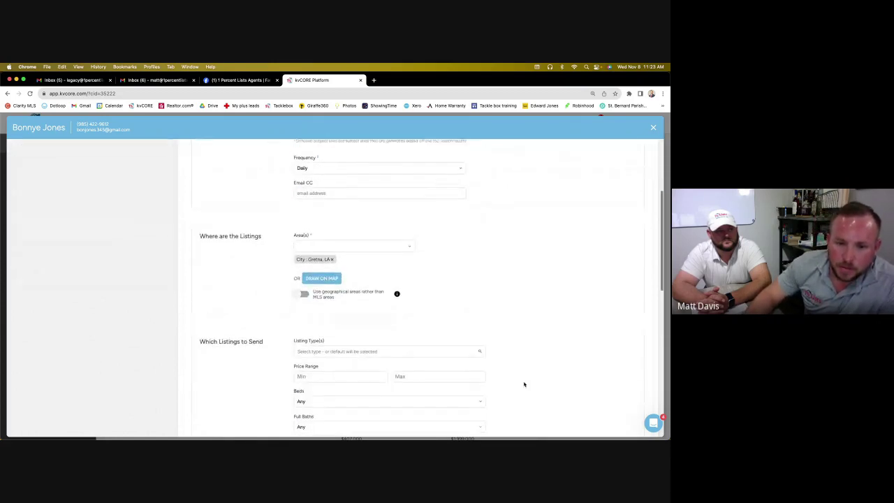
click(436, 278)
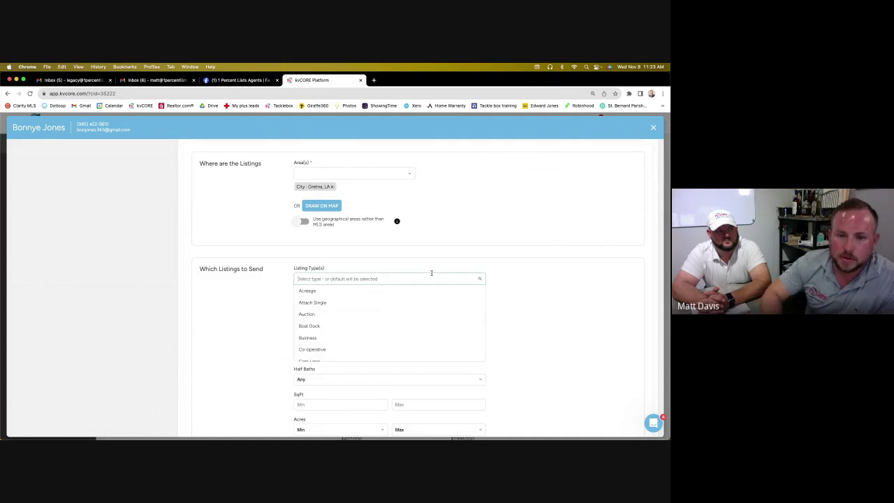
text(single)
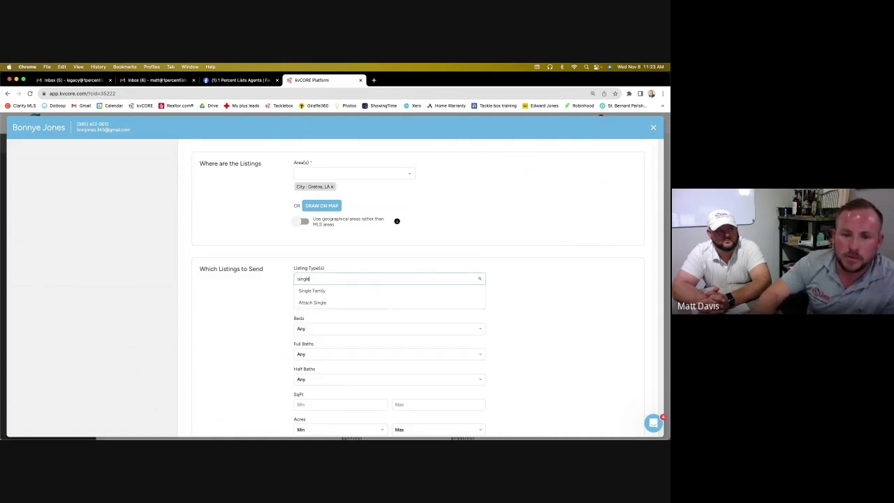
click(421, 291)
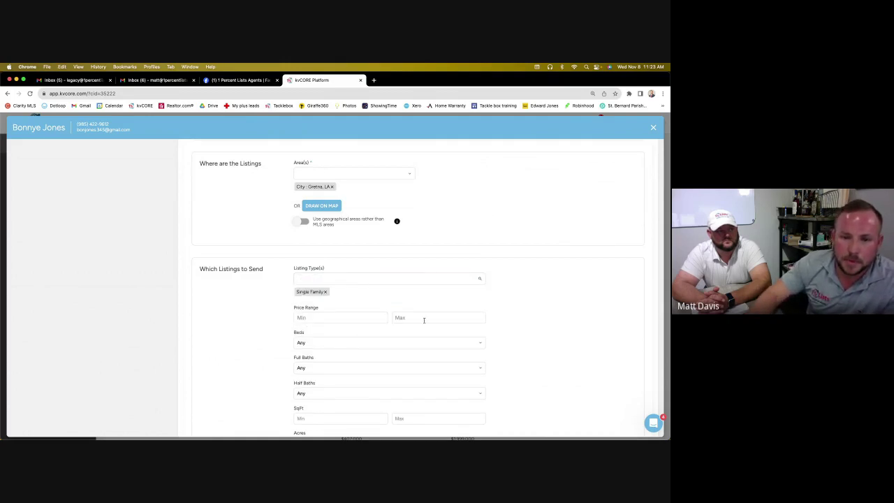
Set max price $350,000, 3+ beds and 2+ full baths, then save the alert
click(424, 320)
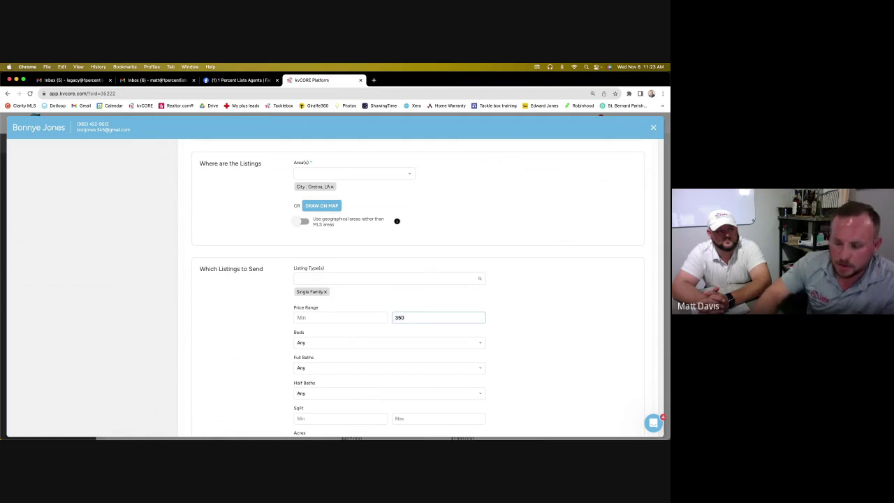
text(000)
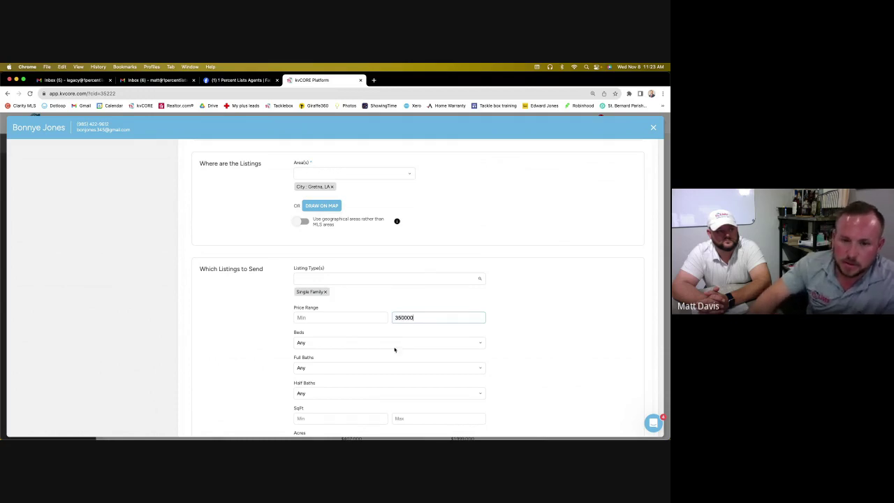
click(395, 350)
click(385, 388)
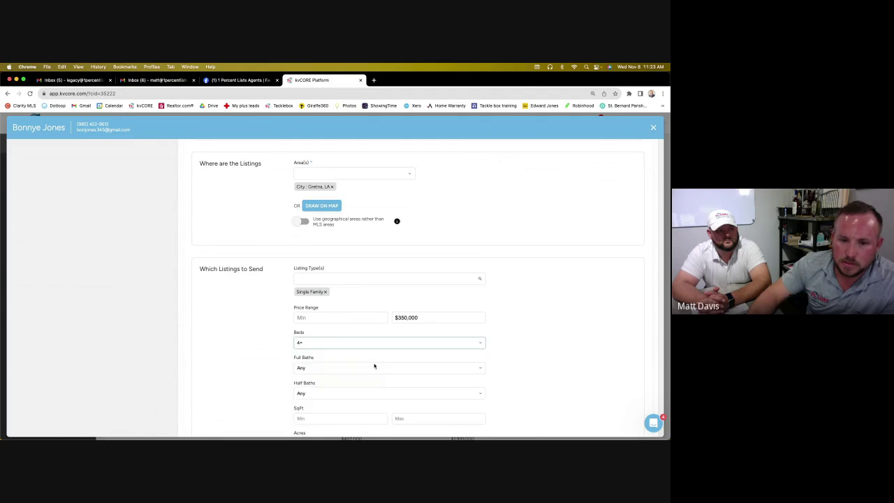
click(368, 342)
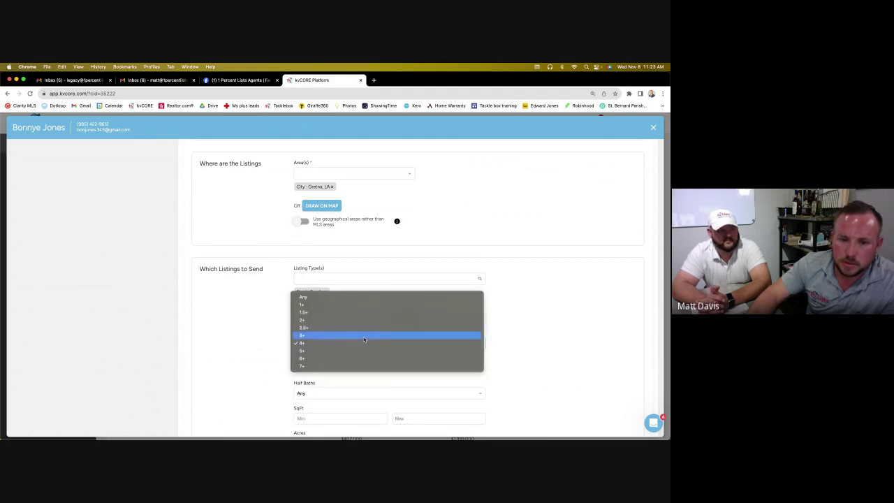
click(363, 339)
click(347, 368)
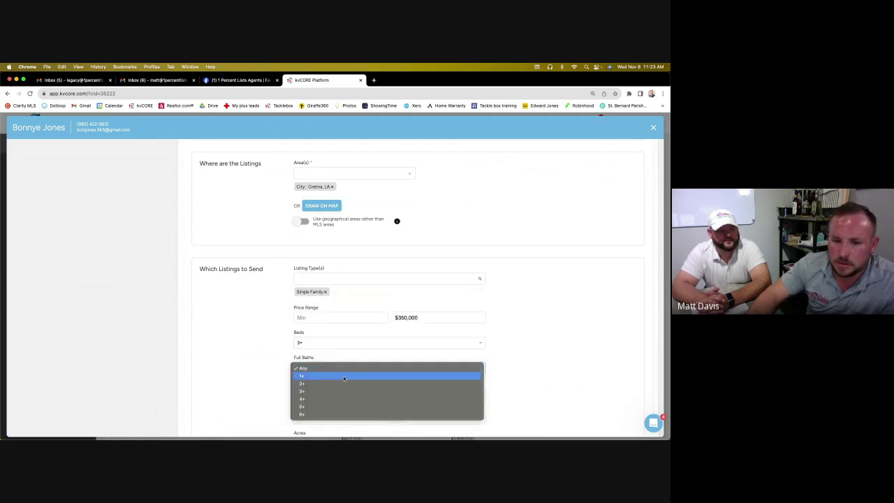
click(344, 383)
scroll(511, 338, down, 2)
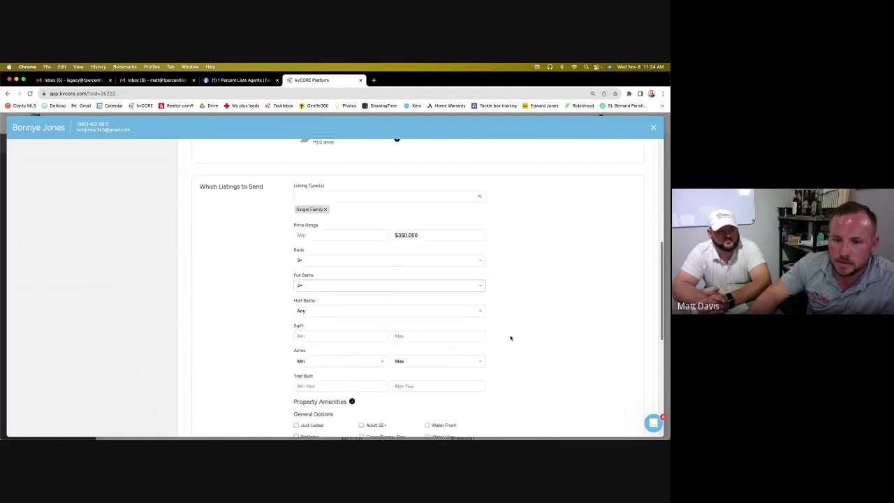
scroll(510, 338, down, 7)
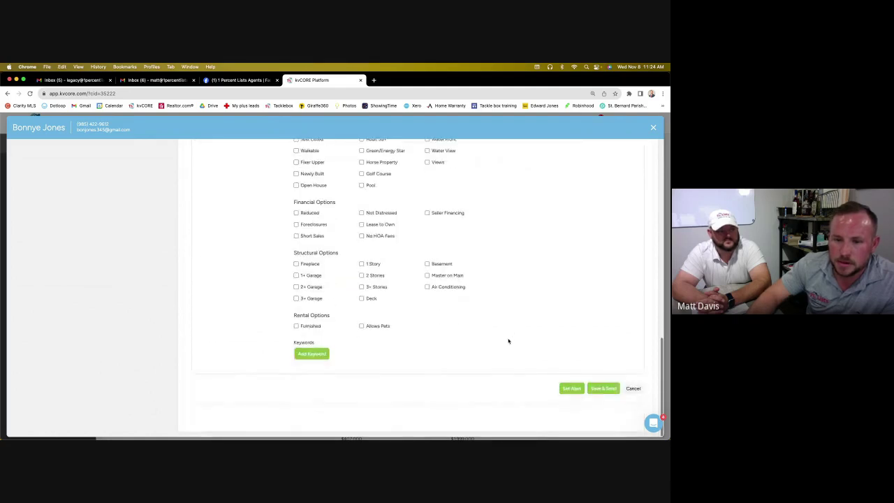
click(579, 390)
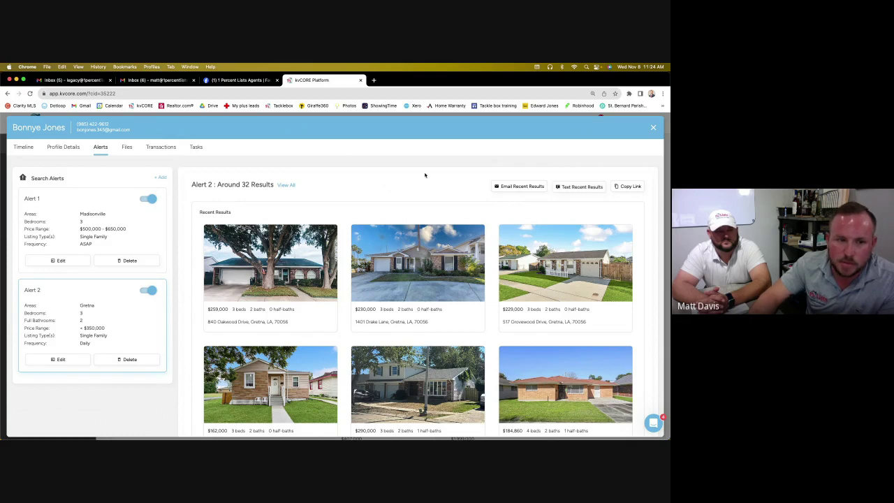
Delete the Gretna search alert (Alert 2), confirm, and close the contact record
click(151, 364)
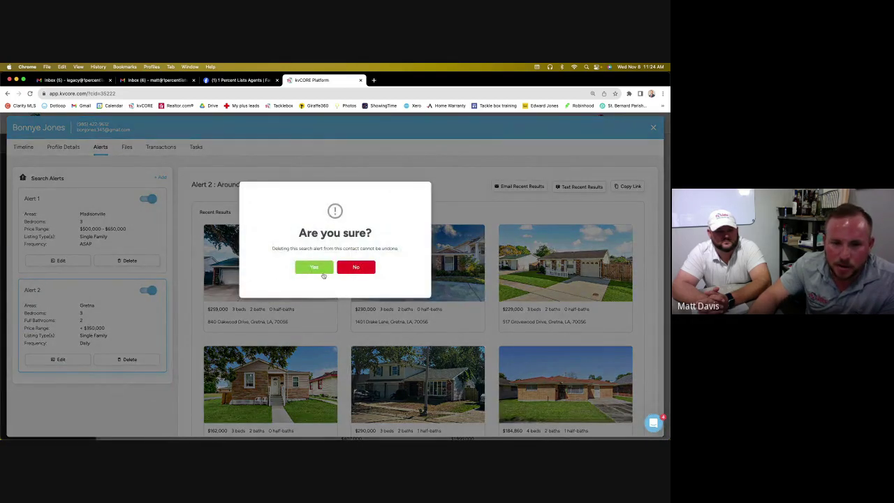
click(322, 270)
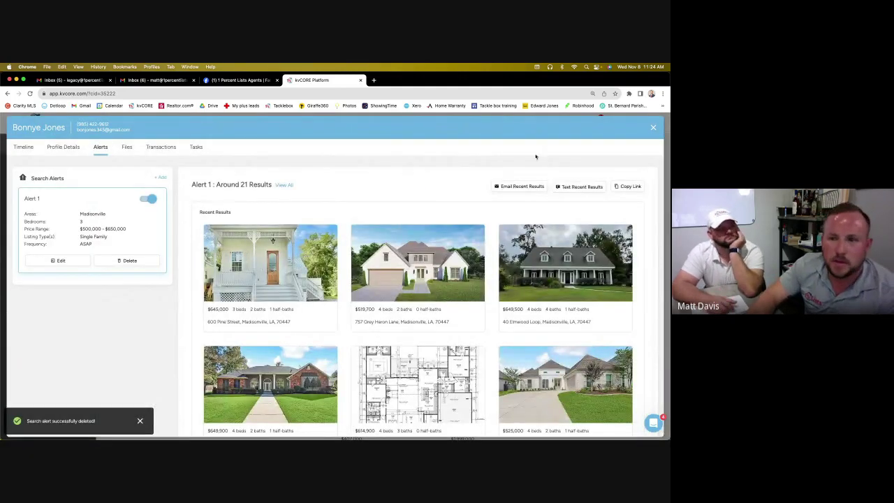
click(653, 128)
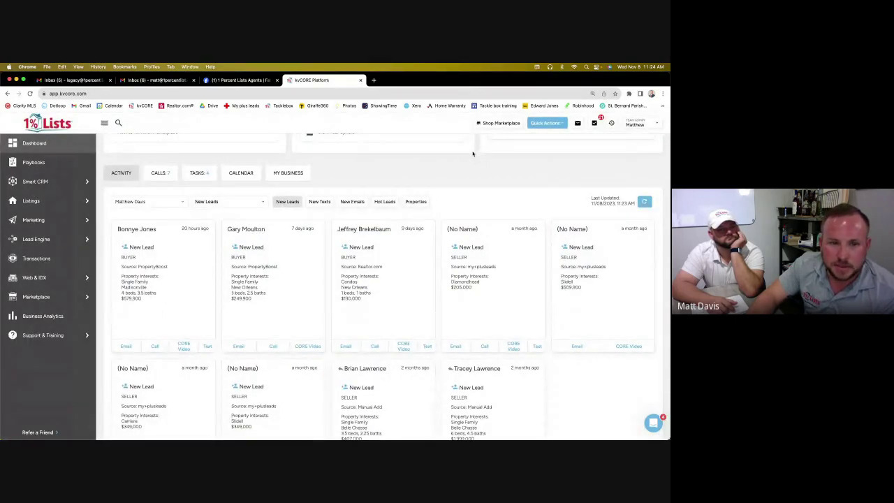
Scroll through the Recent Activities panel, then close it
scroll(468, 165, up, 3)
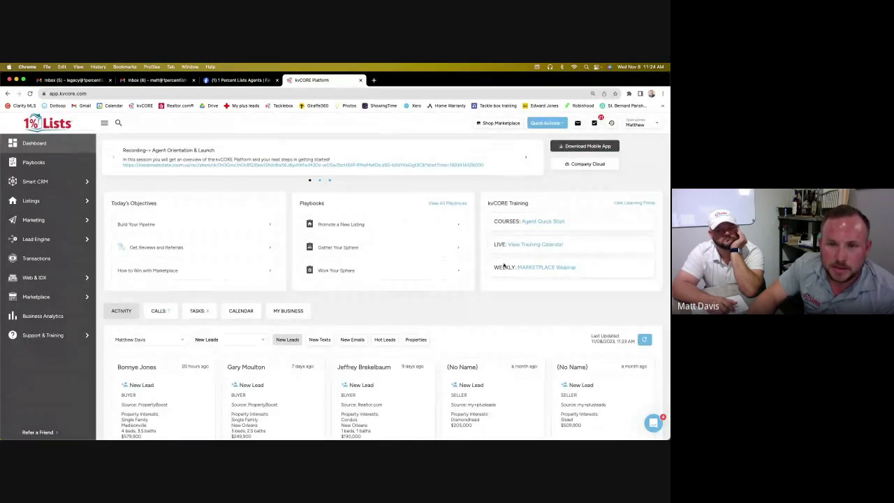
click(610, 124)
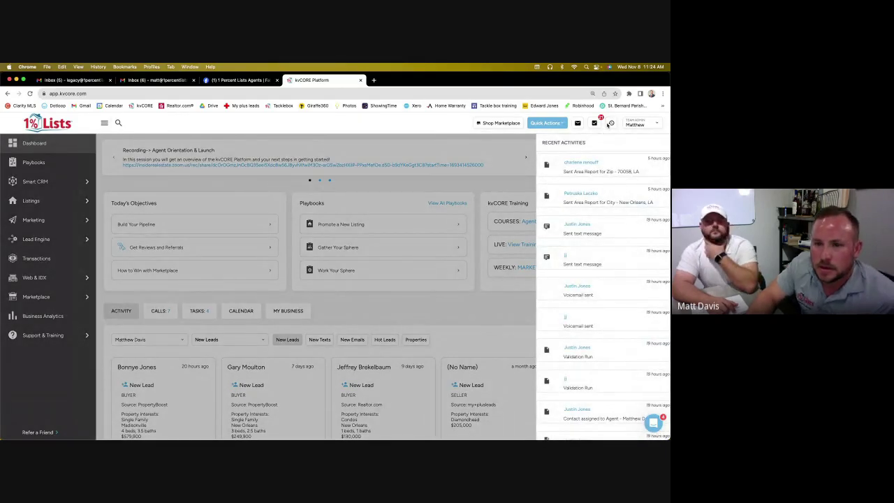
scroll(606, 168, down, 1)
scroll(606, 168, down, 5)
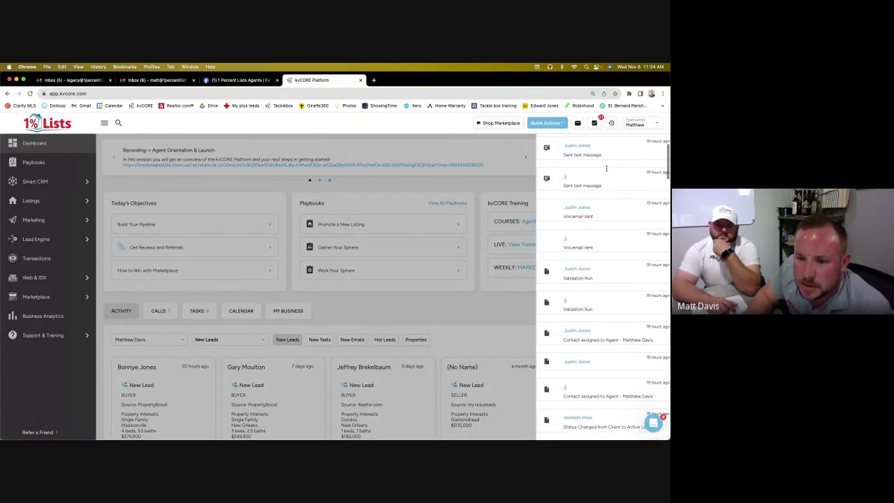
scroll(606, 170, down, 4)
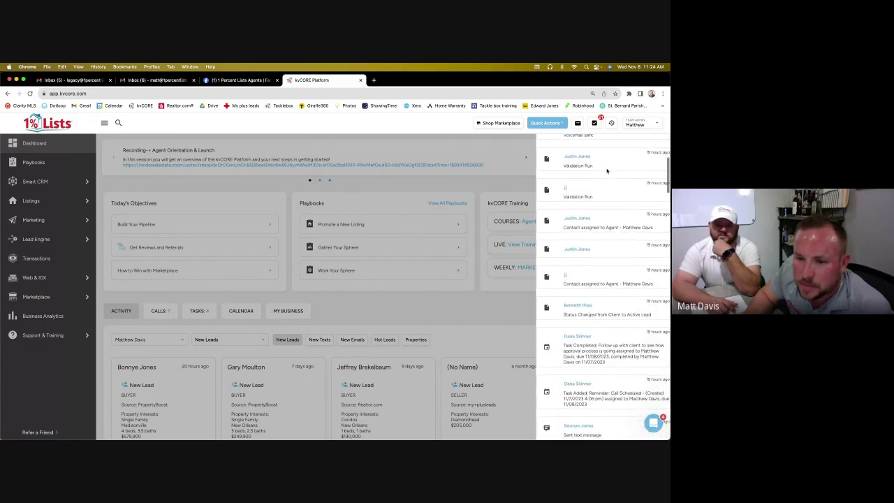
scroll(606, 170, down, 4)
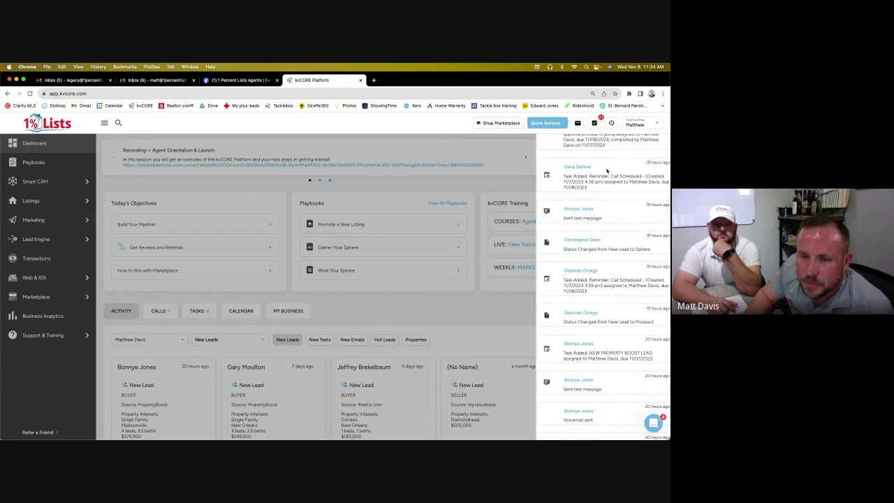
scroll(607, 168, up, 15)
click(119, 123)
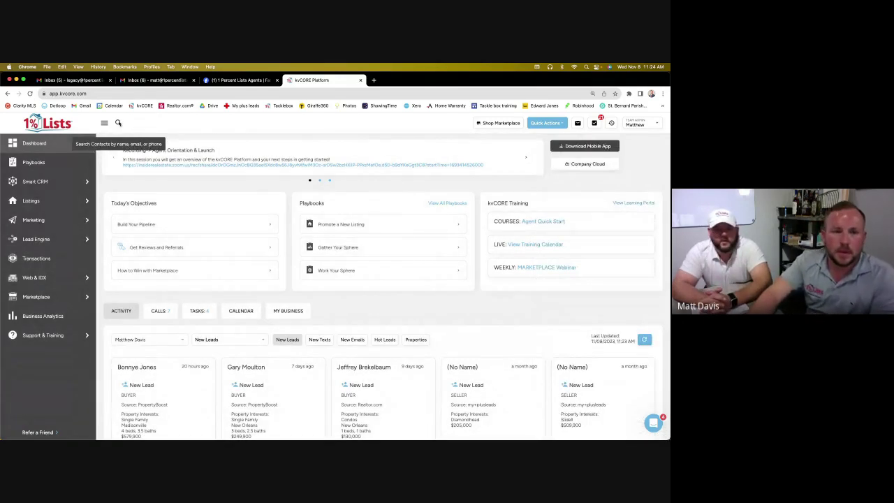
Search contacts for the lead by first name and open their matching contact record
click(119, 123)
text(benjamin)
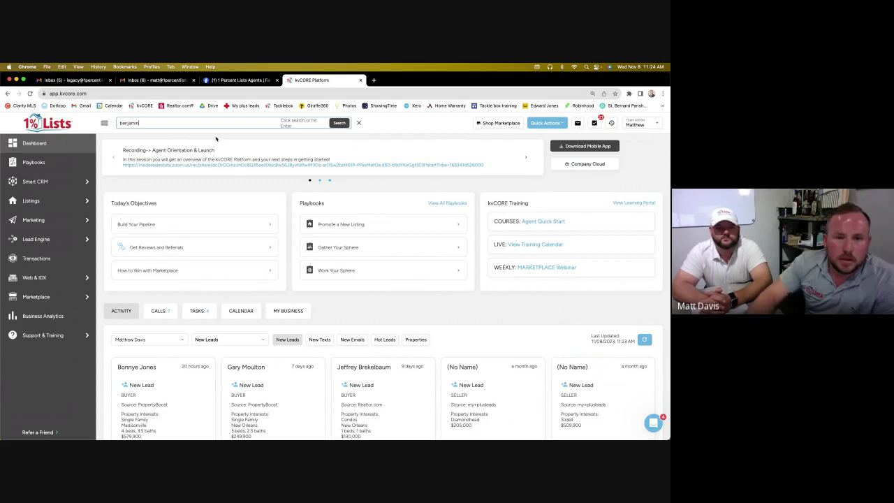
click(339, 123)
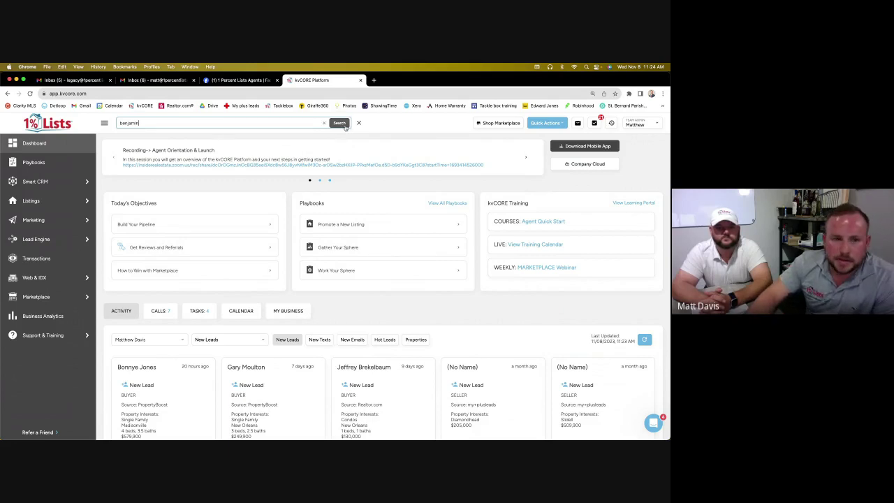
click(167, 136)
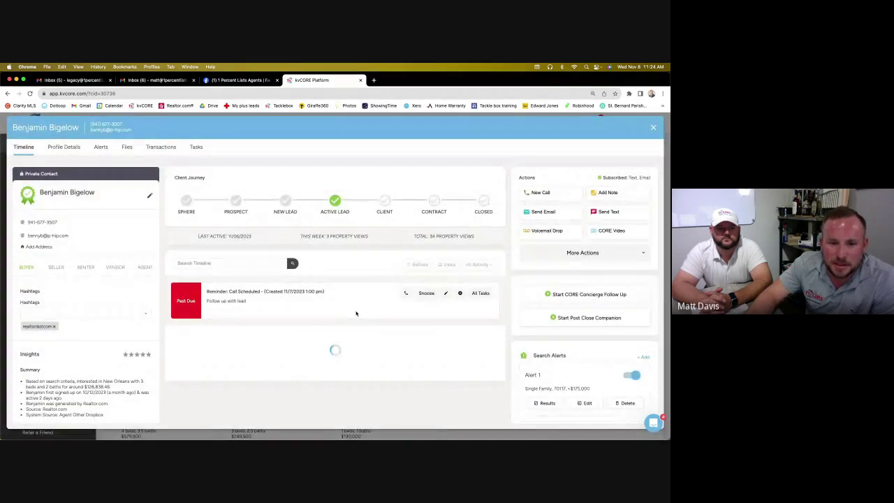
Review the lead's timeline of property alert emails, texts, 3 viewed properties and search alert
scroll(356, 313, down, 5)
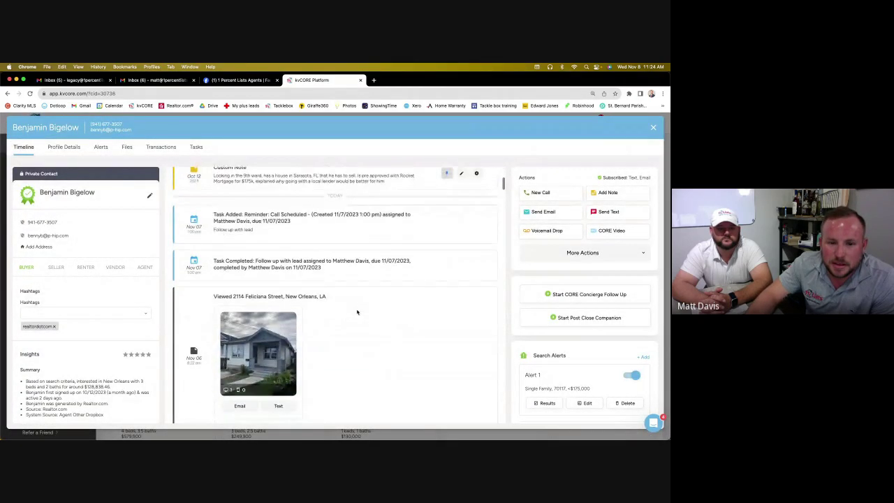
scroll(357, 312, down, 6)
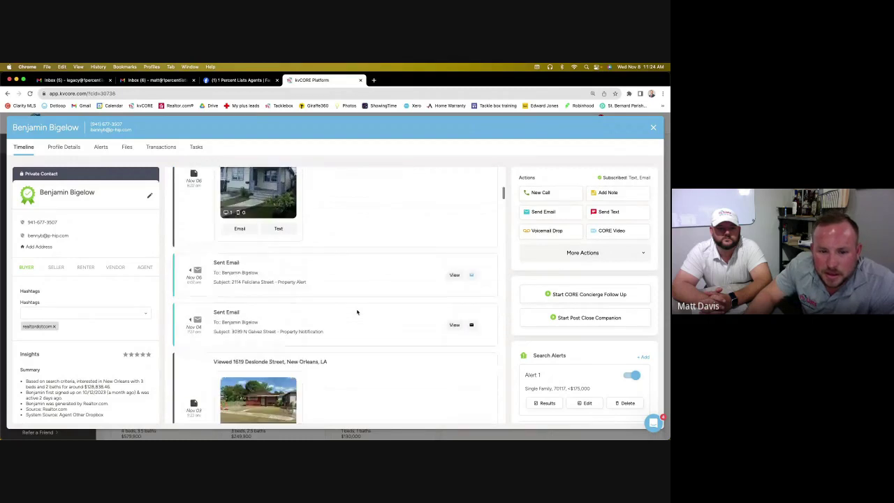
scroll(357, 313, down, 5)
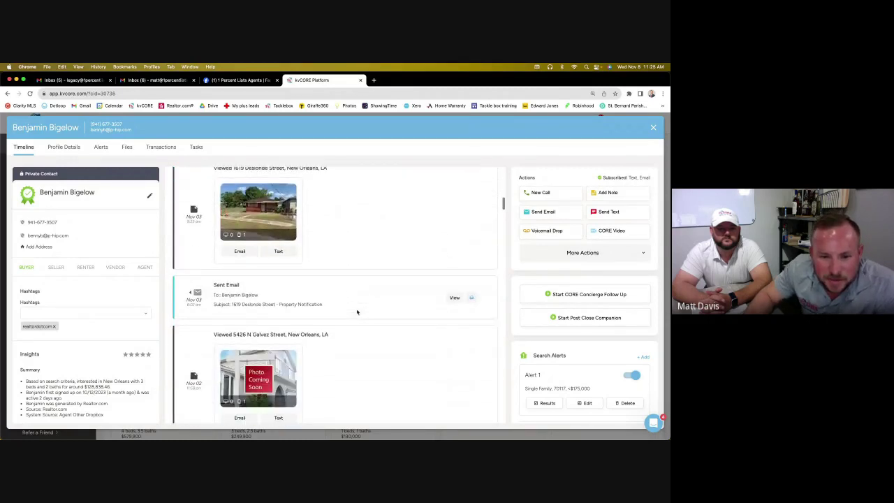
scroll(357, 312, down, 6)
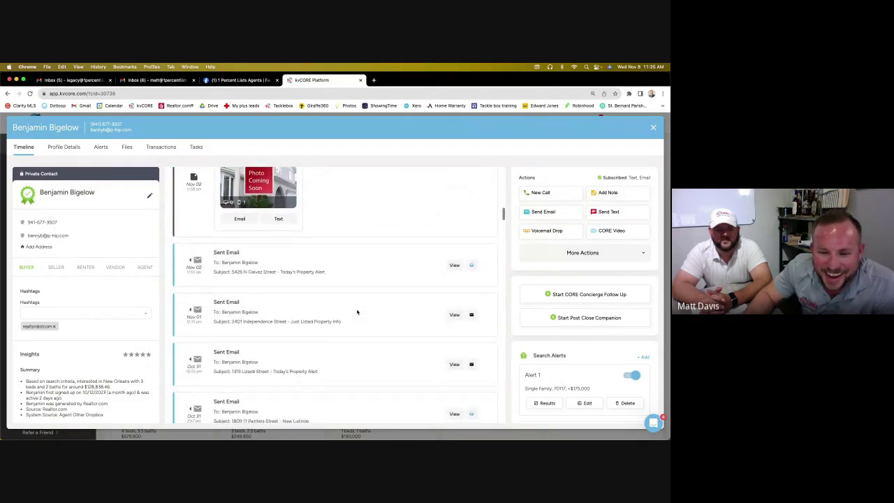
scroll(357, 313, down, 8)
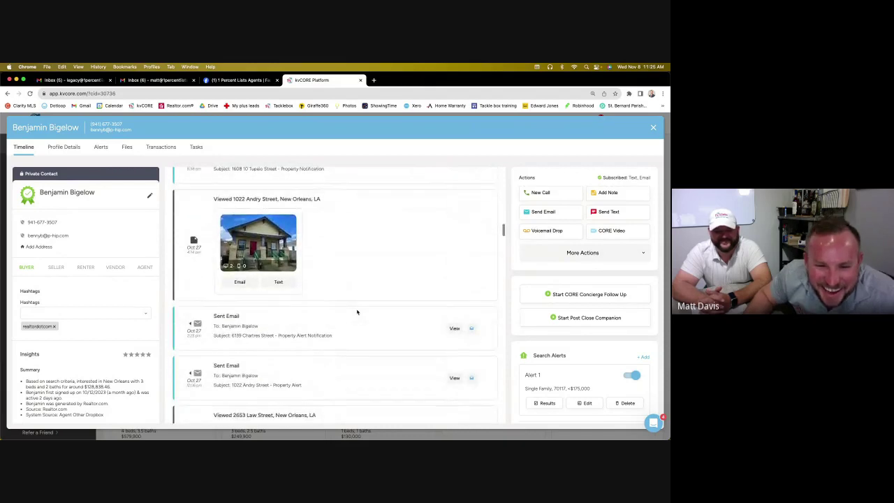
scroll(356, 312, up, 15)
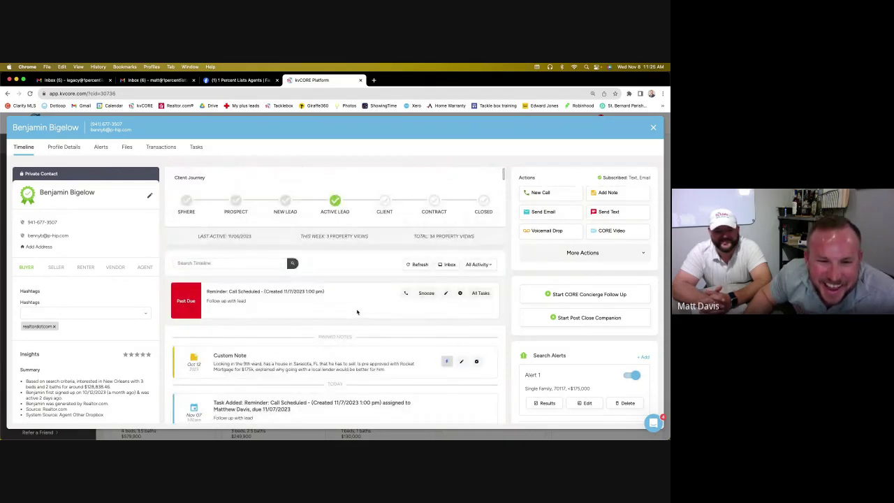
scroll(357, 312, down, 1)
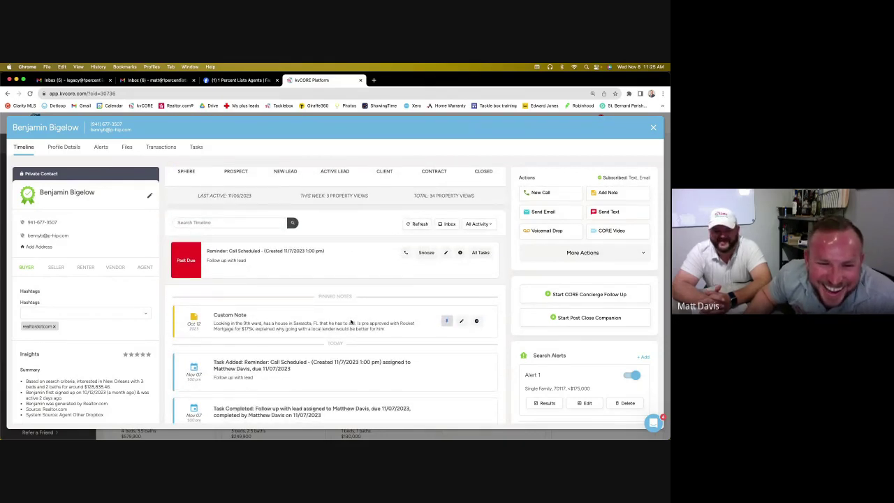
scroll(350, 322, down, 4)
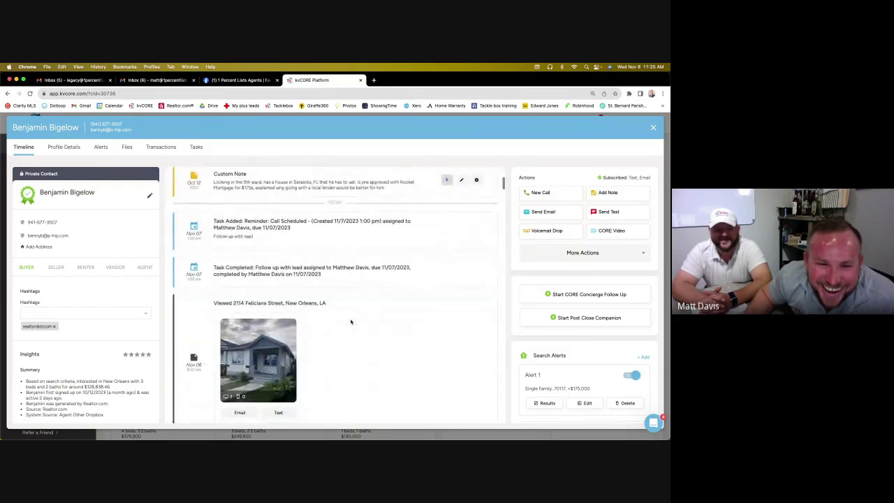
scroll(351, 322, down, 2)
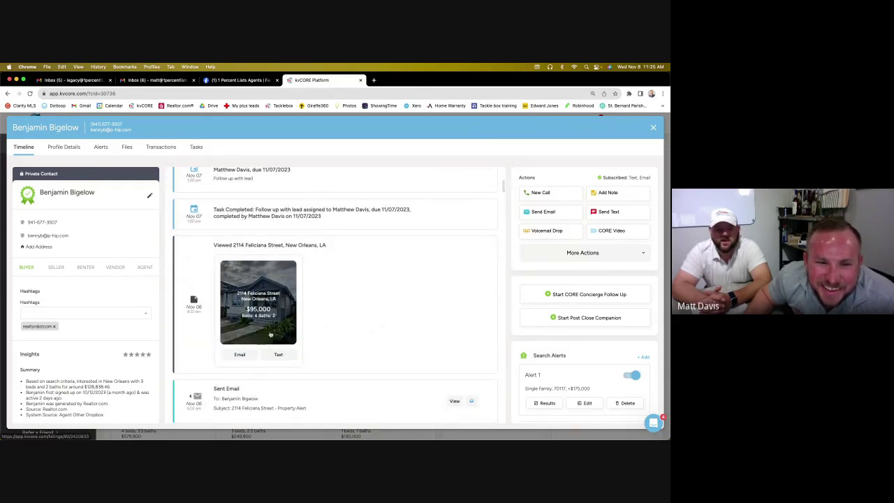
scroll(270, 334, up, 2)
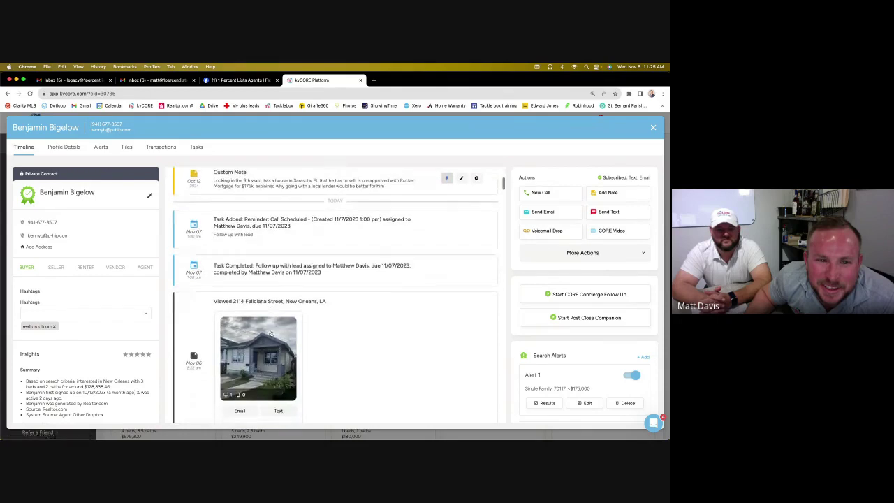
scroll(270, 335, down, 8)
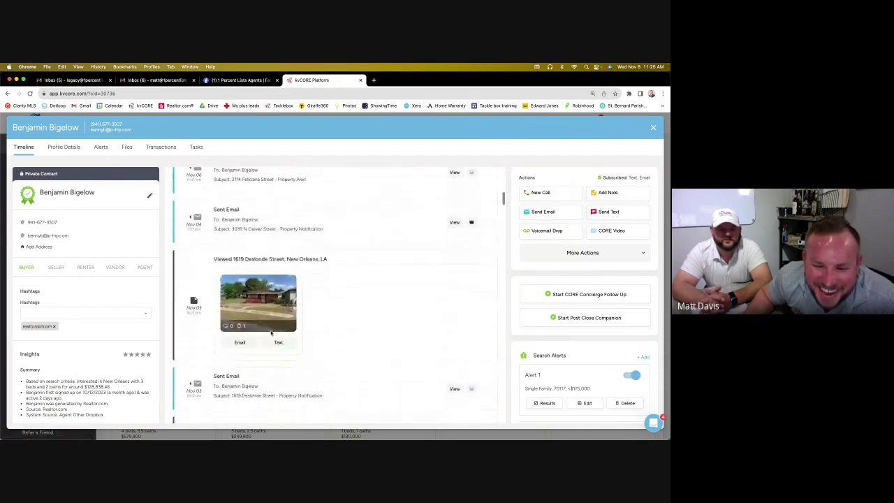
scroll(271, 333, down, 10)
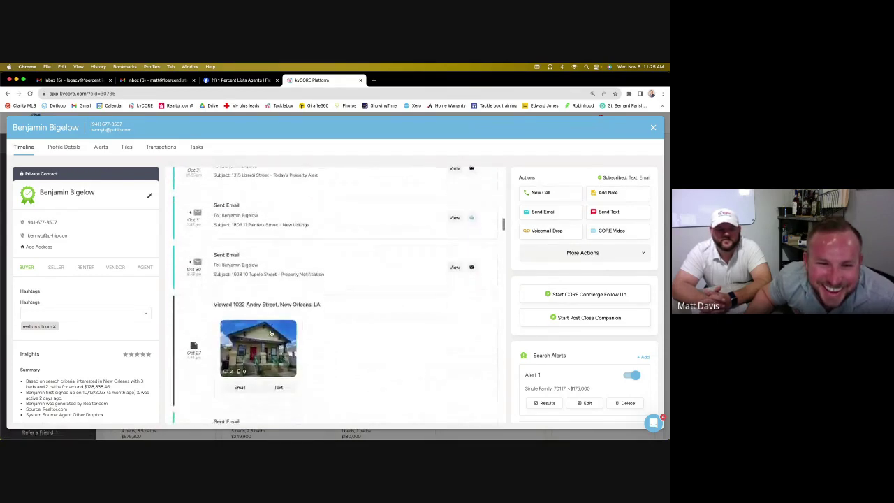
scroll(271, 333, down, 7)
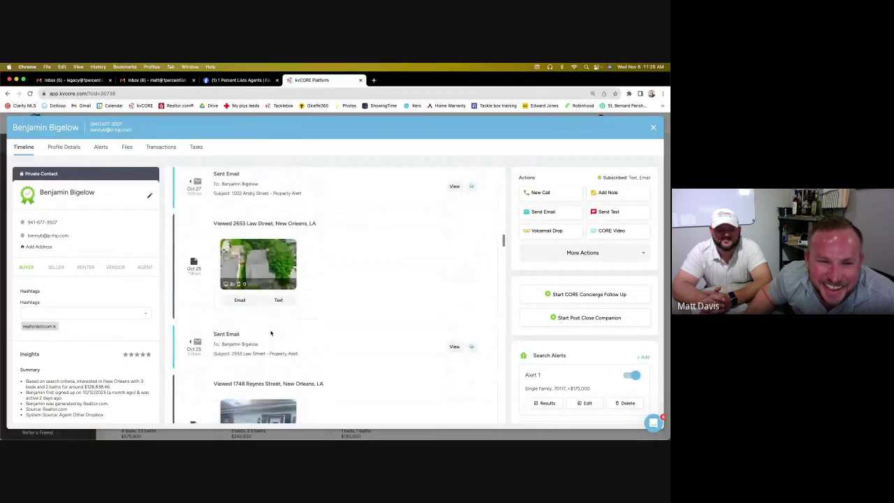
scroll(271, 333, down, 3)
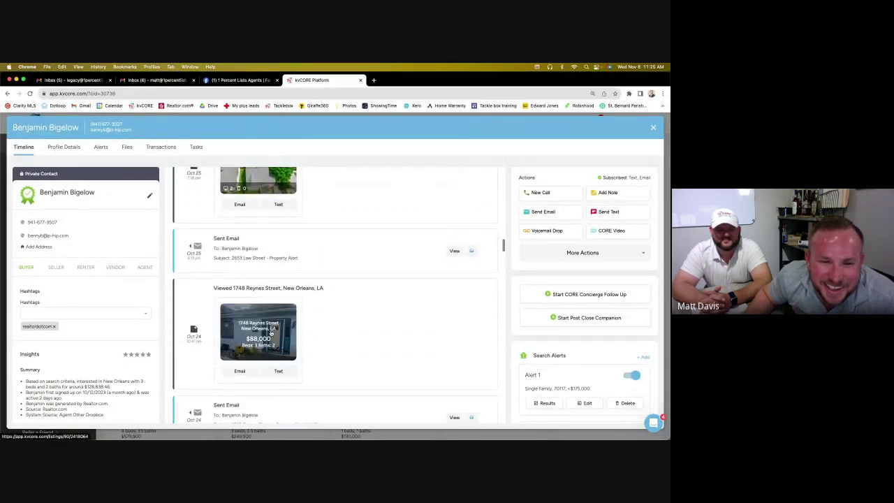
scroll(271, 334, down, 6)
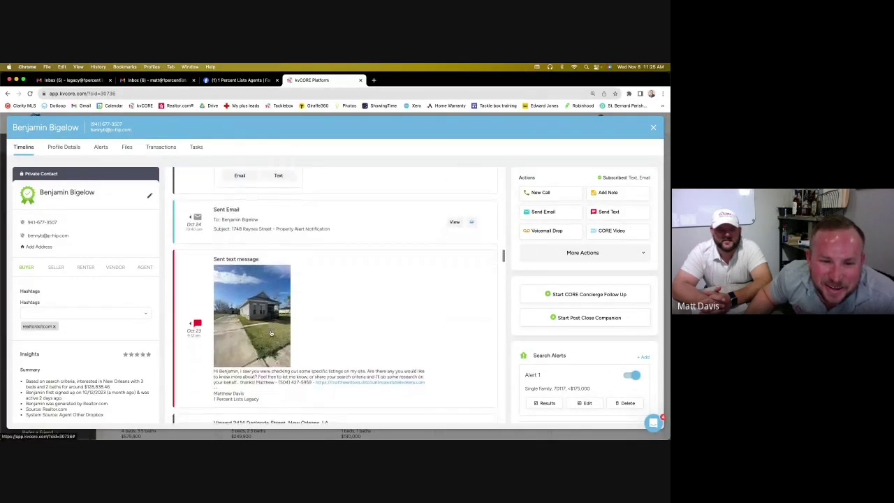
scroll(271, 333, down, 4)
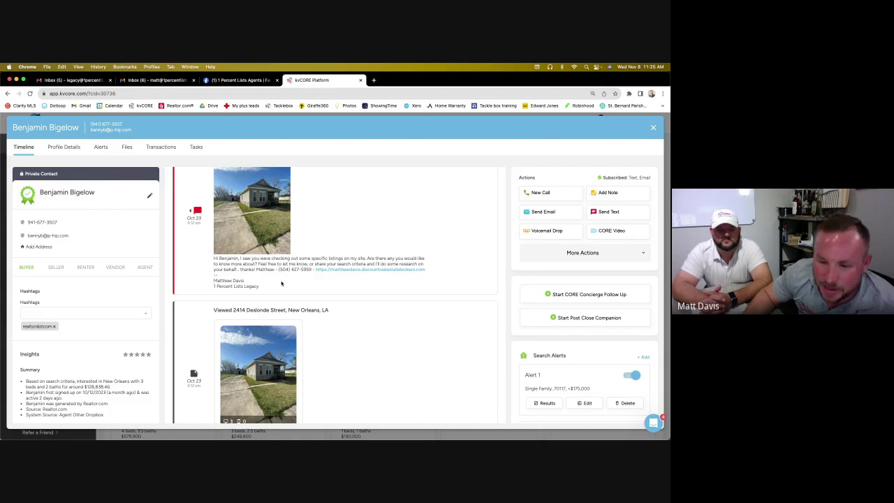
scroll(357, 280, down, 5)
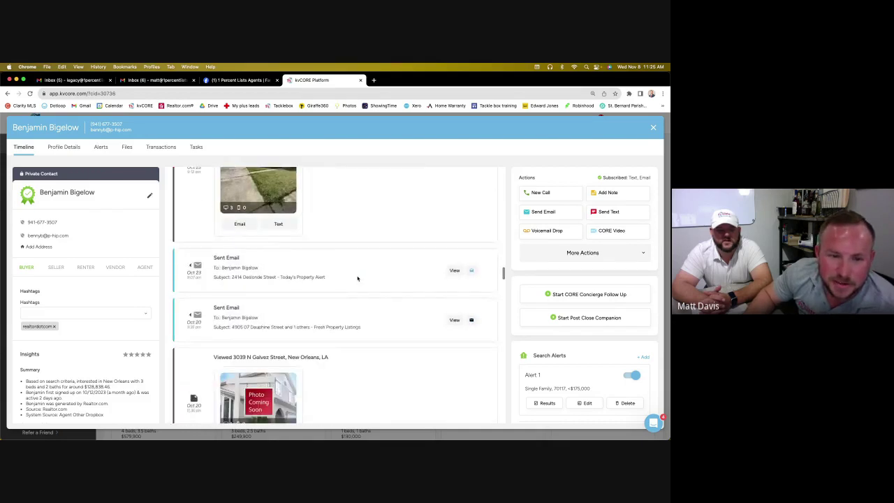
scroll(357, 279, down, 7)
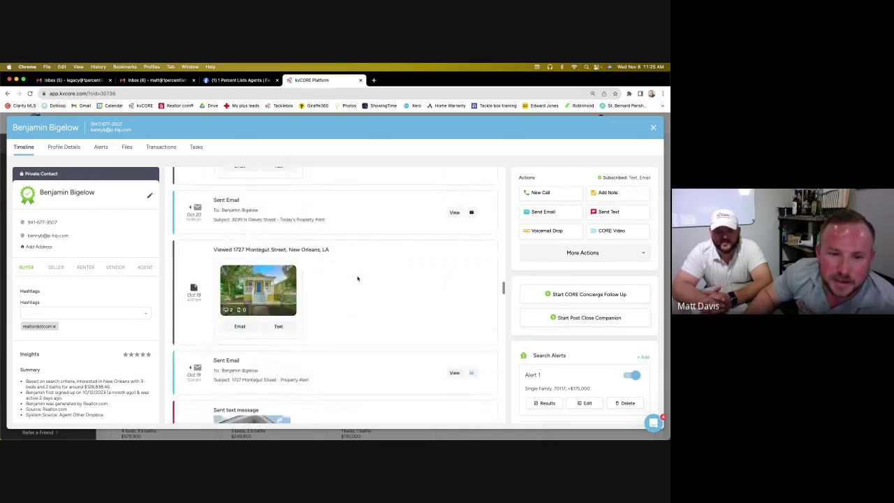
scroll(357, 278, down, 2)
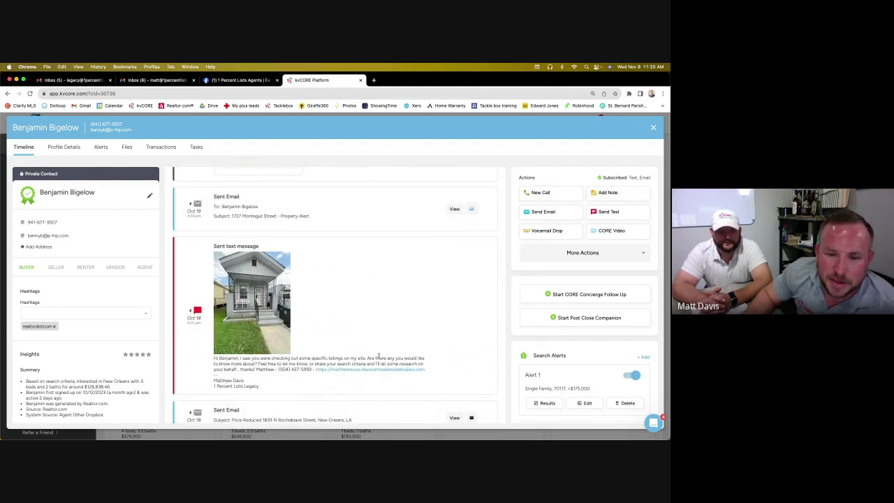
scroll(387, 352, down, 6)
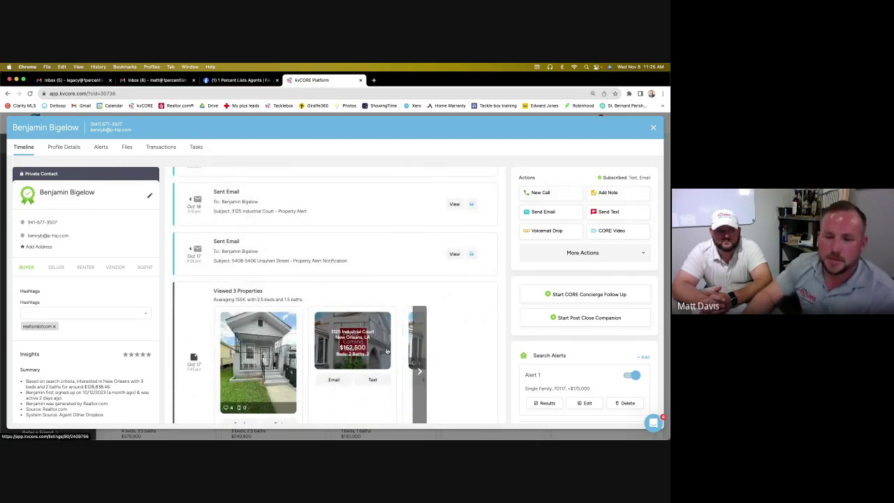
scroll(611, 287, down, 1)
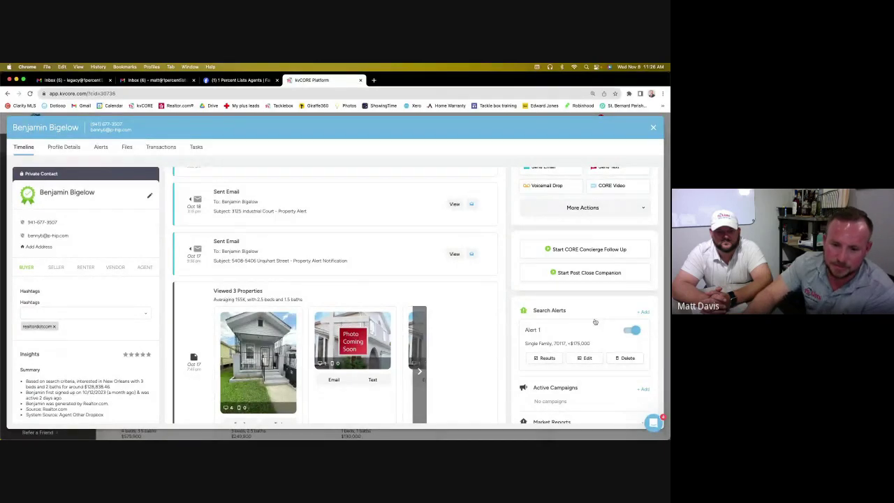
scroll(541, 294, down, 3)
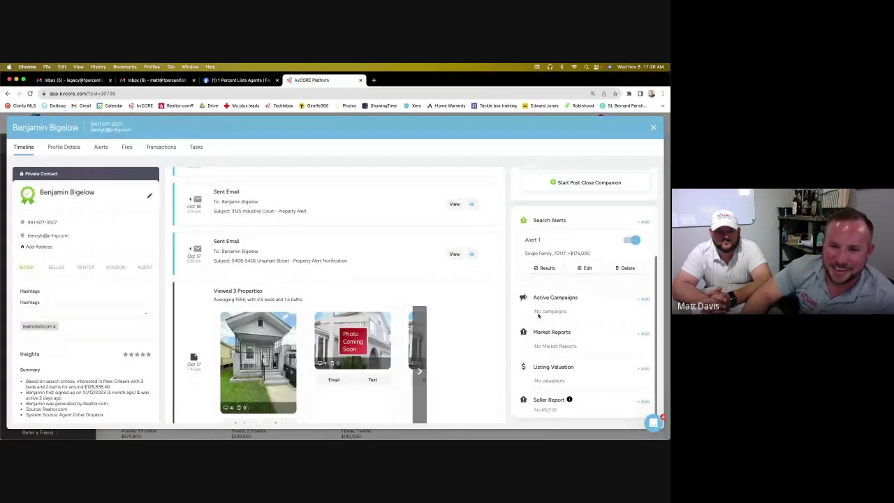
scroll(301, 279, down, 3)
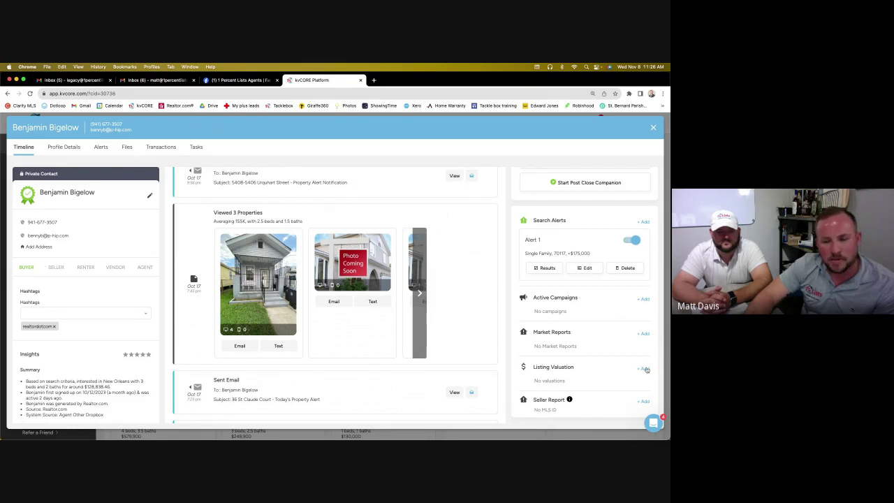
click(644, 368)
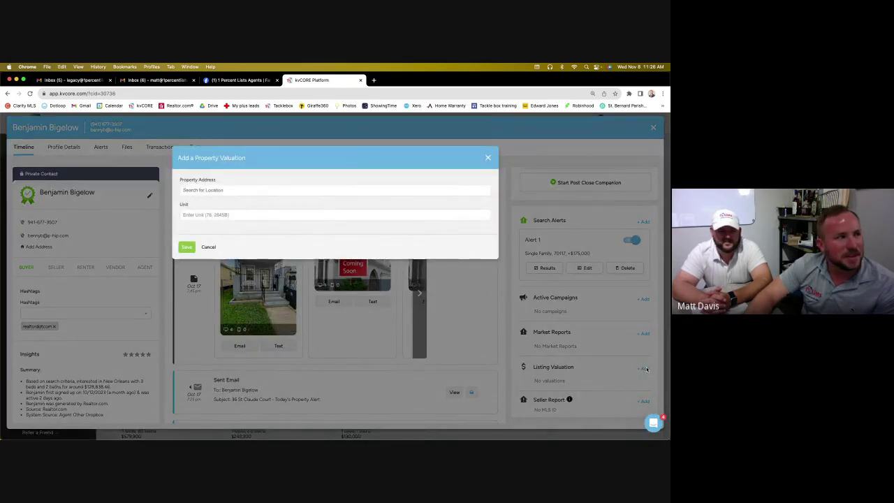
click(488, 158)
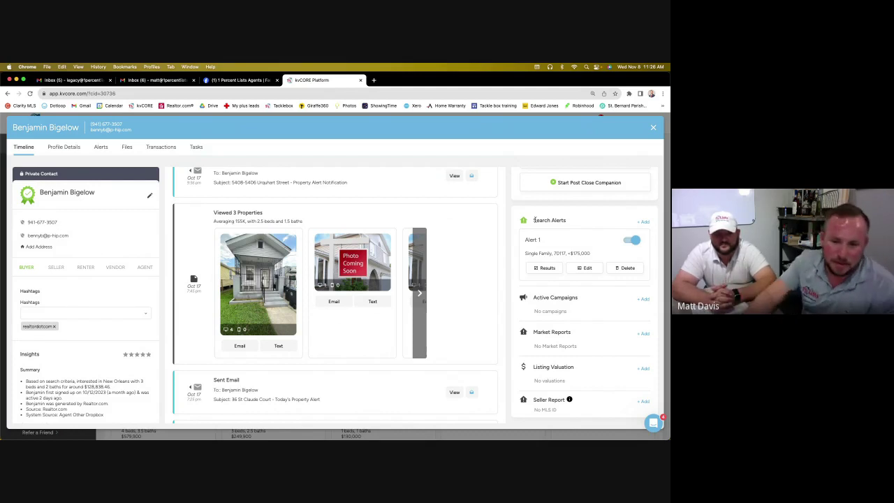
Start a market report with location search 'comington', then close the buyer contact's record
click(644, 334)
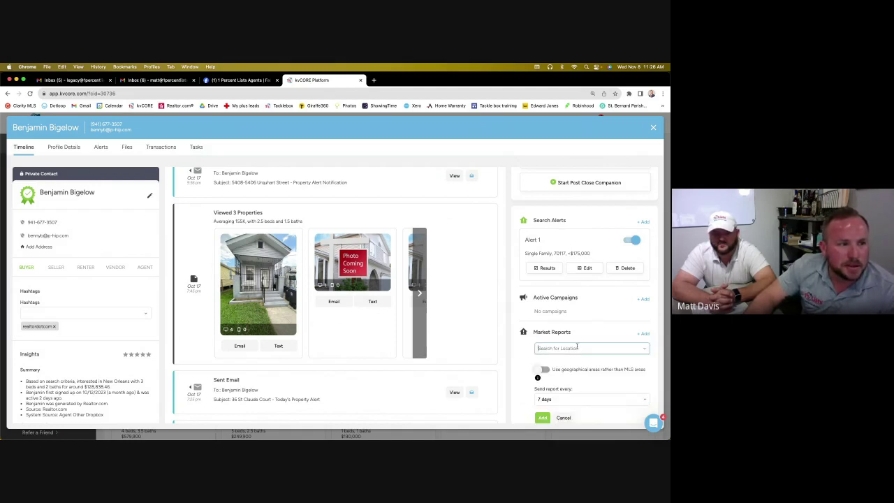
text(com)
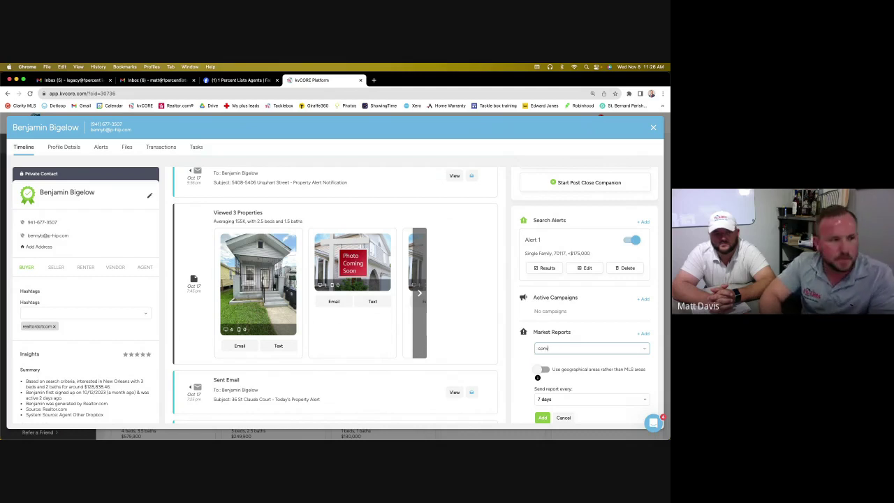
text(ing)
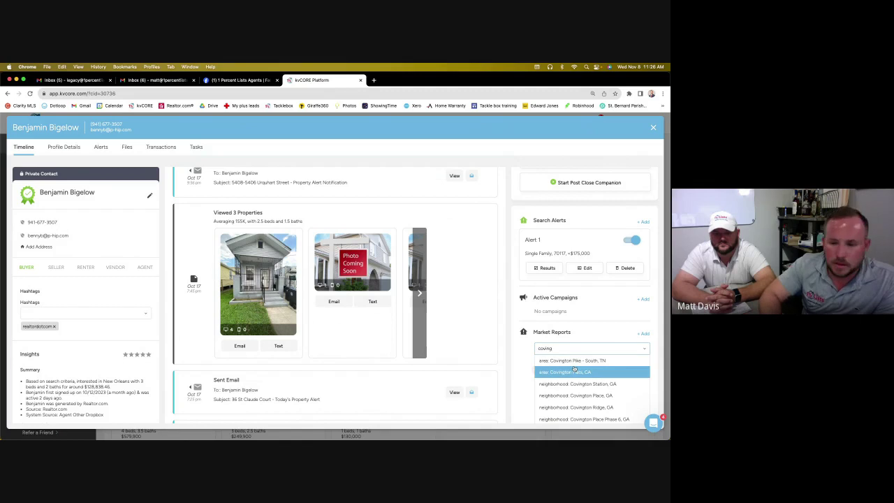
text(ton)
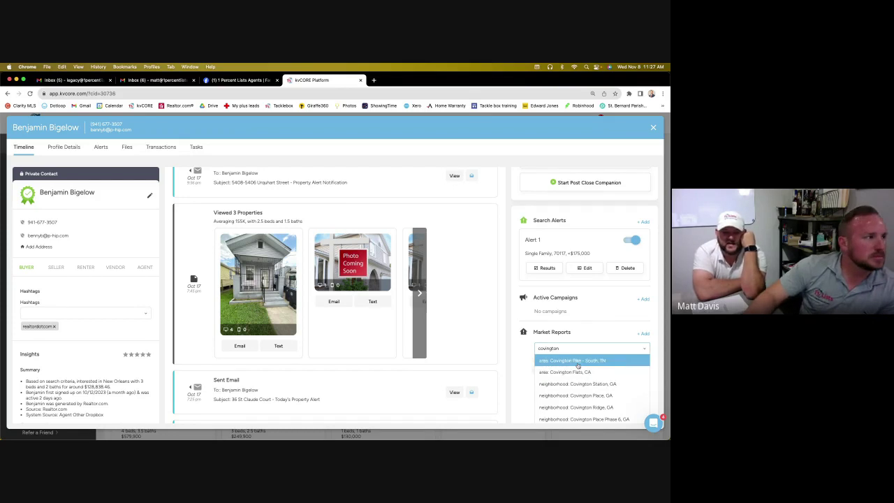
click(654, 127)
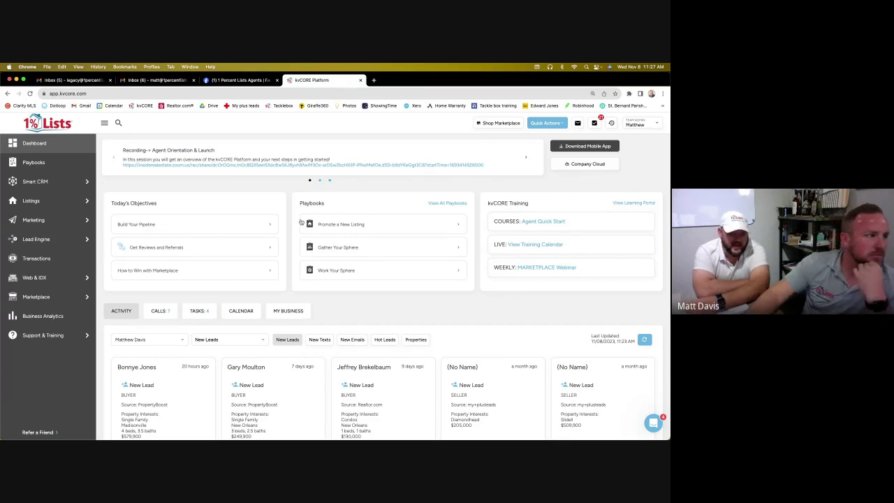
Open the Madisonville buyer lead's record, begin a seller report, and start a new market report form
click(135, 366)
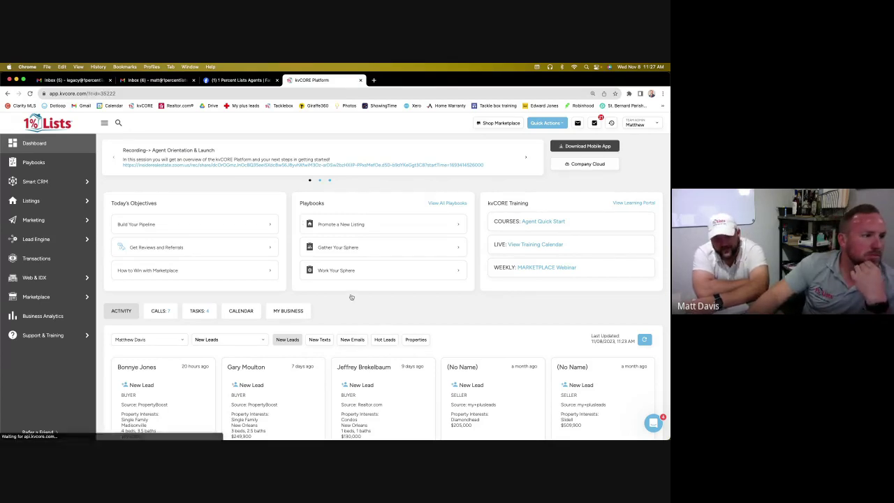
scroll(543, 279, down, 2)
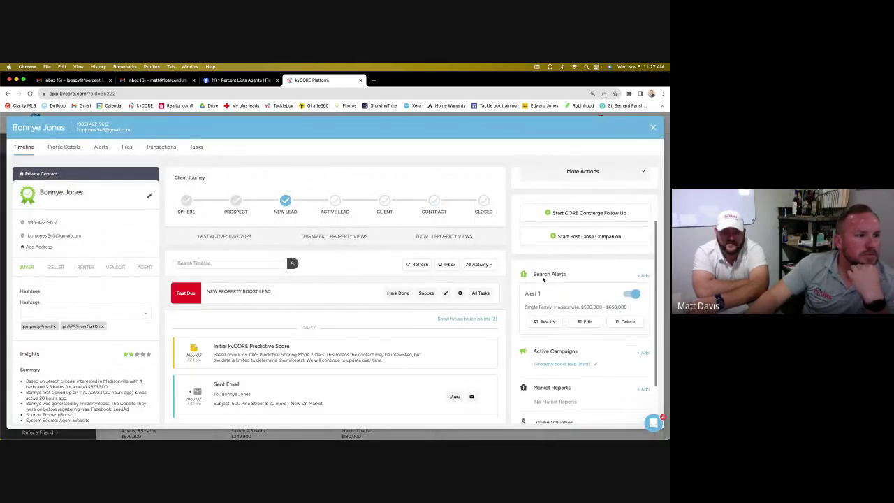
scroll(544, 279, down, 2)
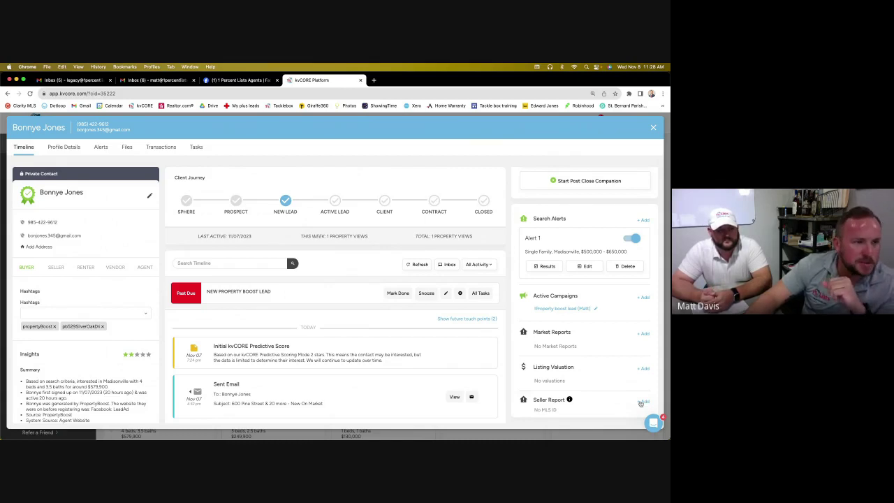
click(642, 402)
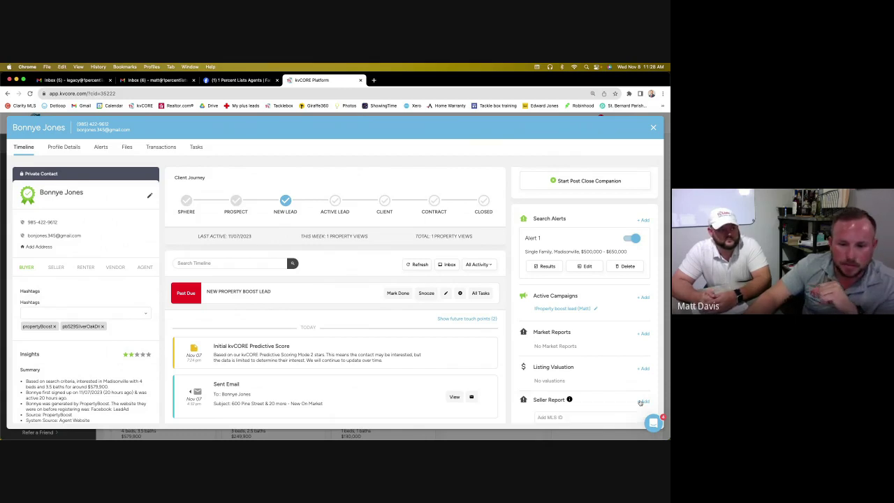
scroll(573, 360, down, 1)
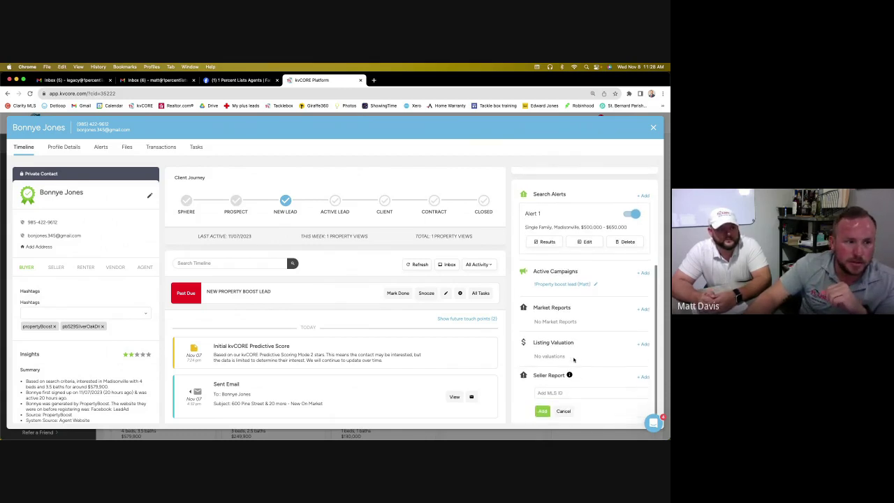
click(642, 303)
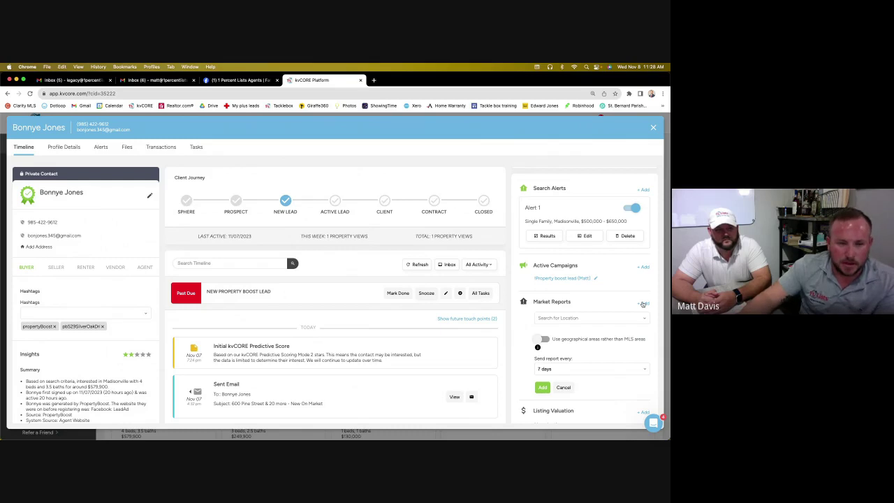
Fill in a city: Chalmette, LA market report sent every 14 days, then cancel it
click(615, 318)
text(C)
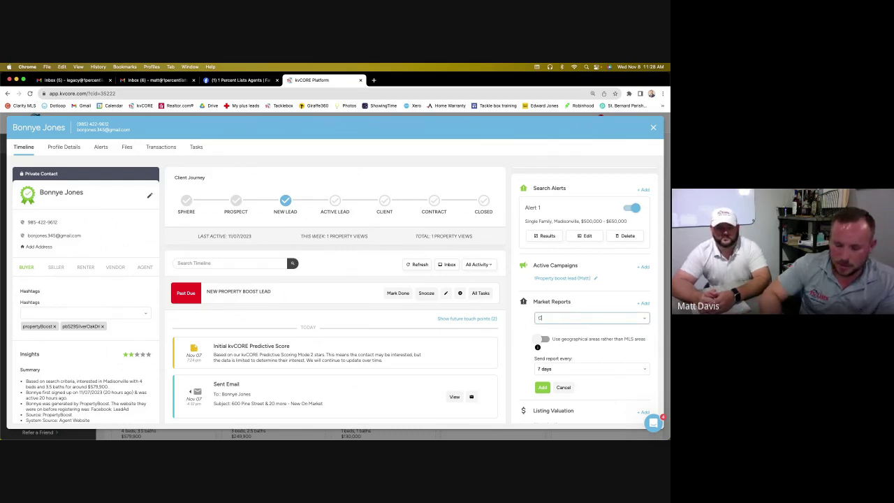
text(halmette)
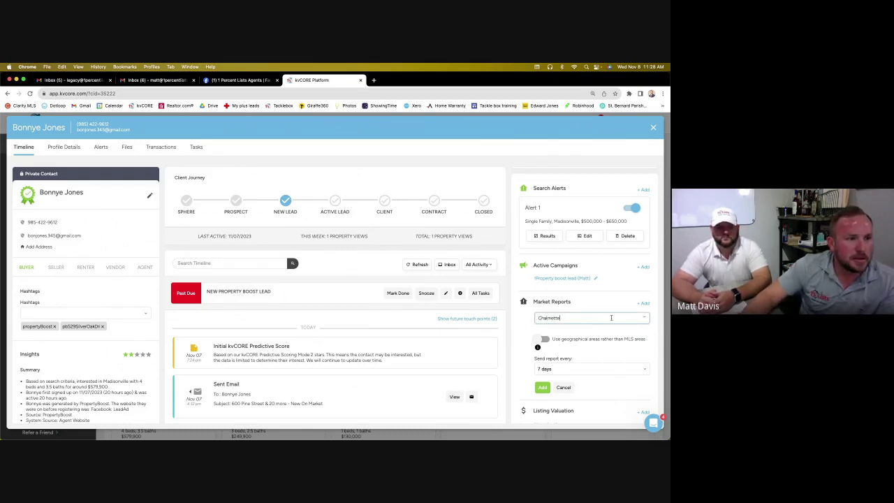
click(604, 341)
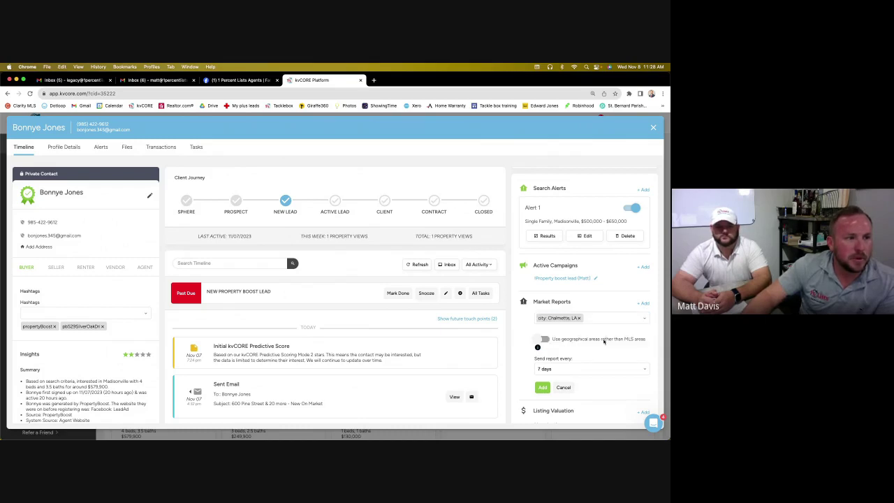
click(599, 369)
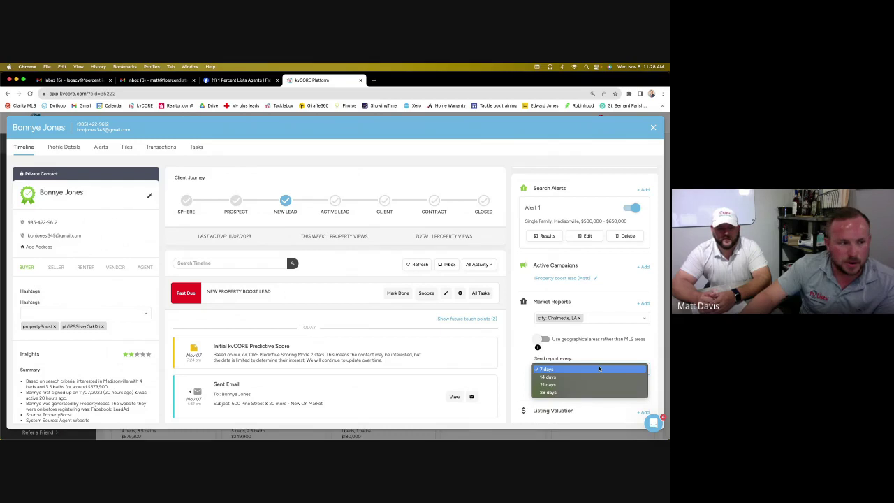
click(597, 376)
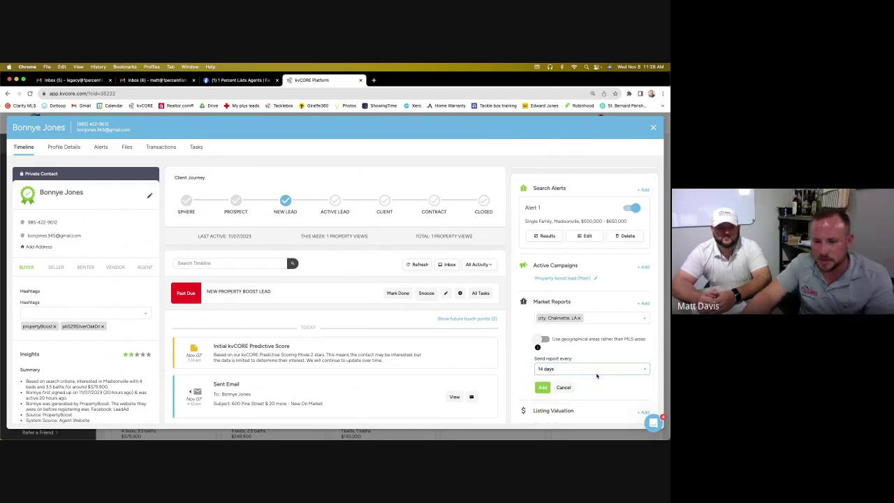
click(564, 387)
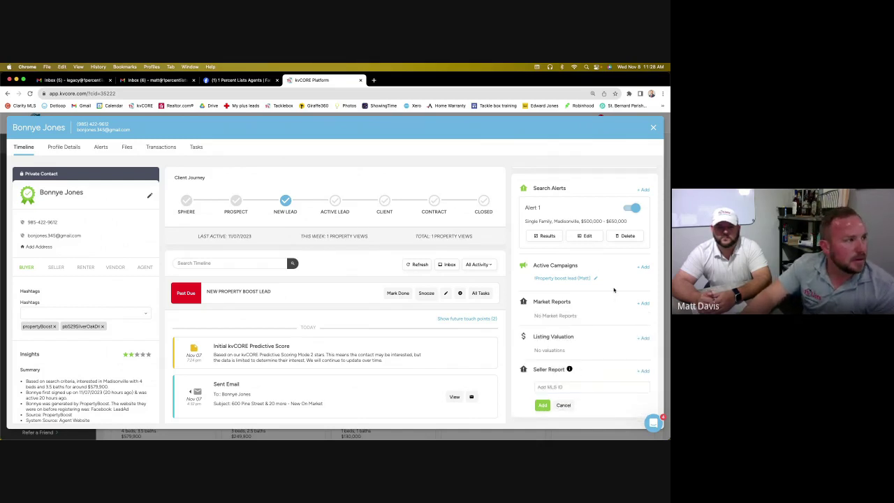
scroll(421, 220, down, 3)
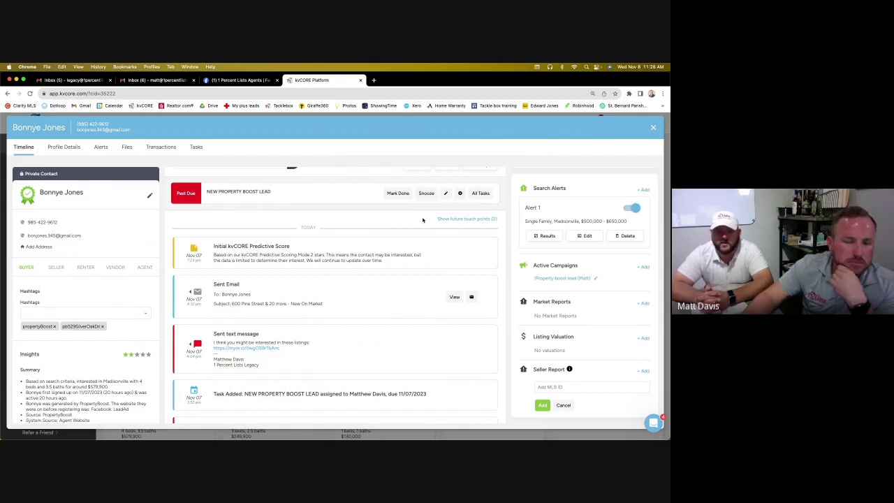
Close the Madisonville lead's record and scroll the dashboard's New Leads activity feed
click(653, 127)
mouse_move(73, 172)
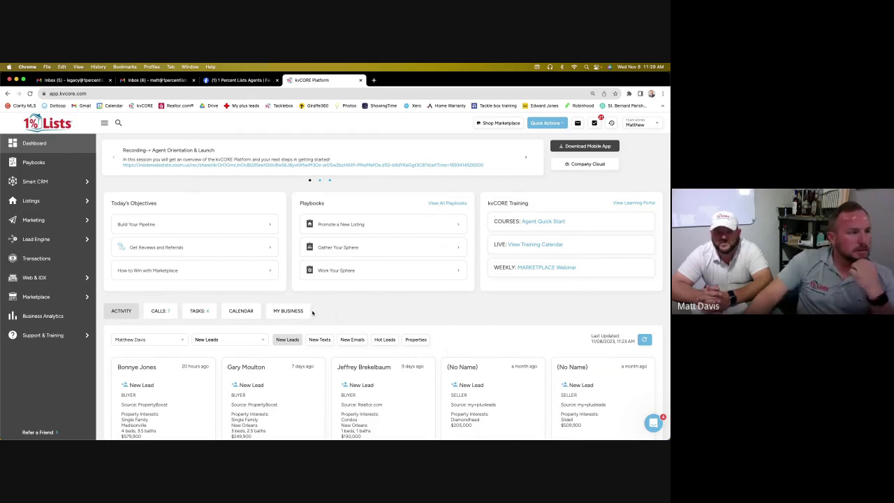
scroll(321, 315, down, 1)
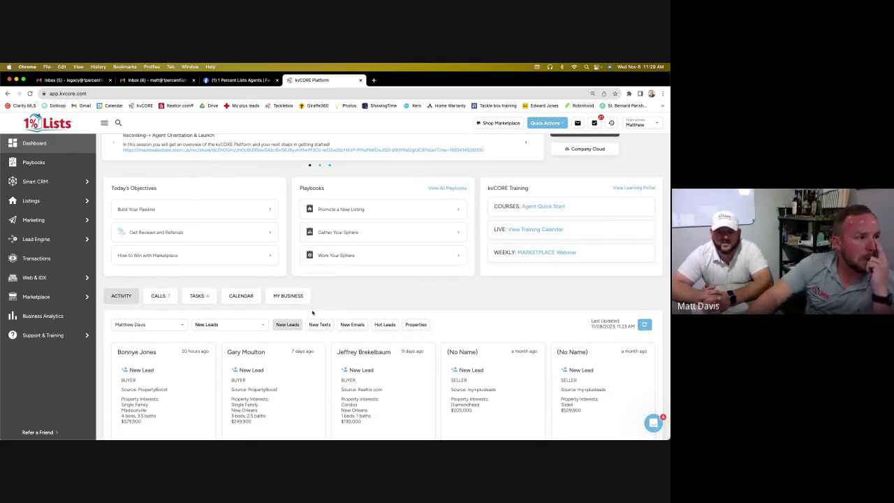
scroll(312, 313, down, 1)
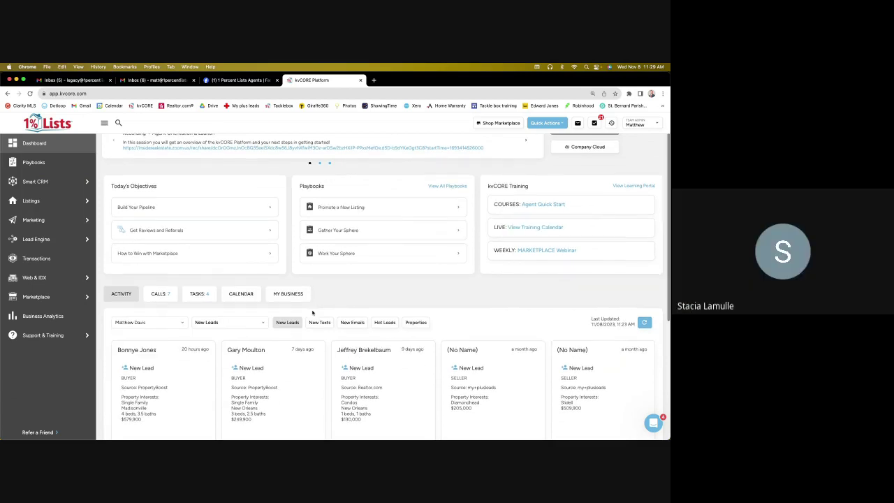
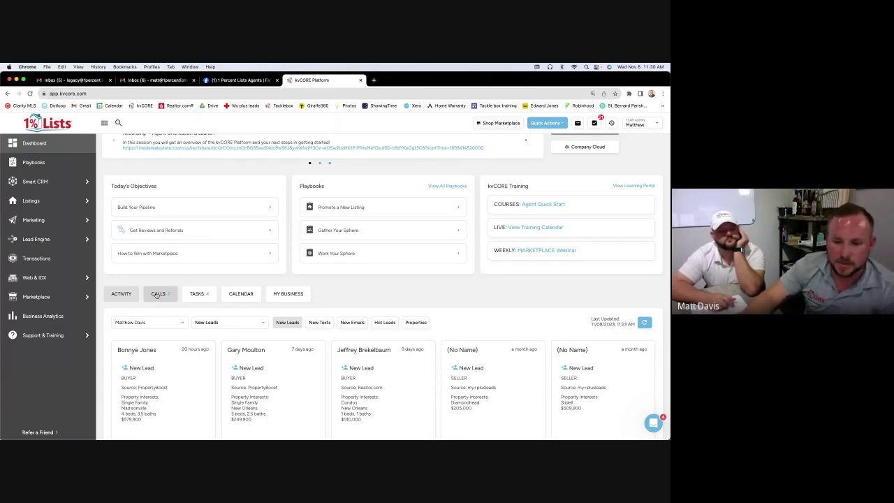
Switch the dashboard to the Calls tab: 7 due today, 8 past due, 8 upcoming
mouse_move(104, 242)
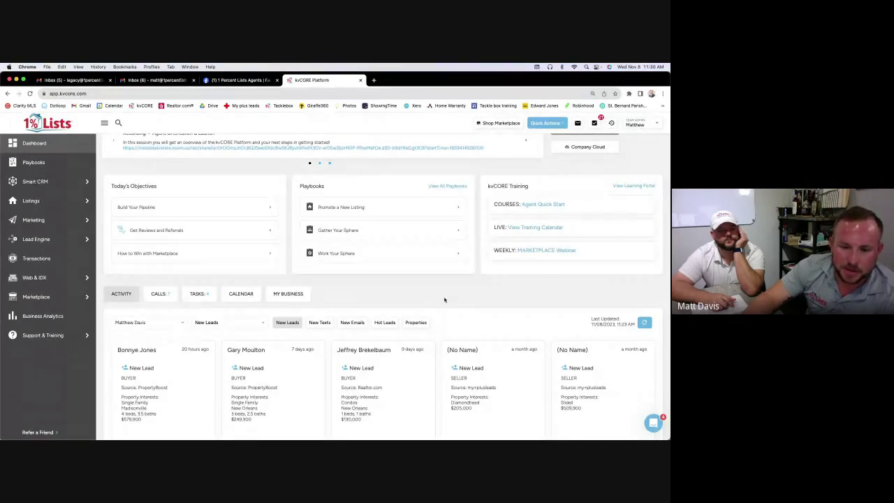
click(169, 298)
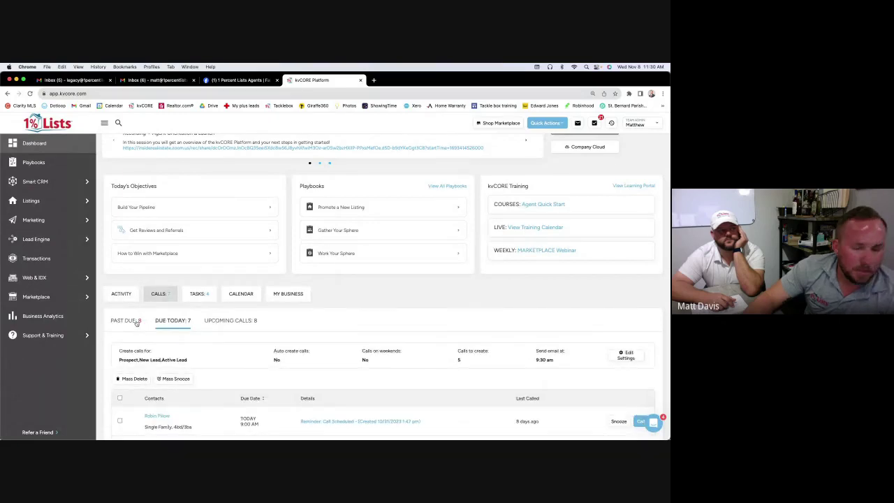
scroll(256, 316, down, 3)
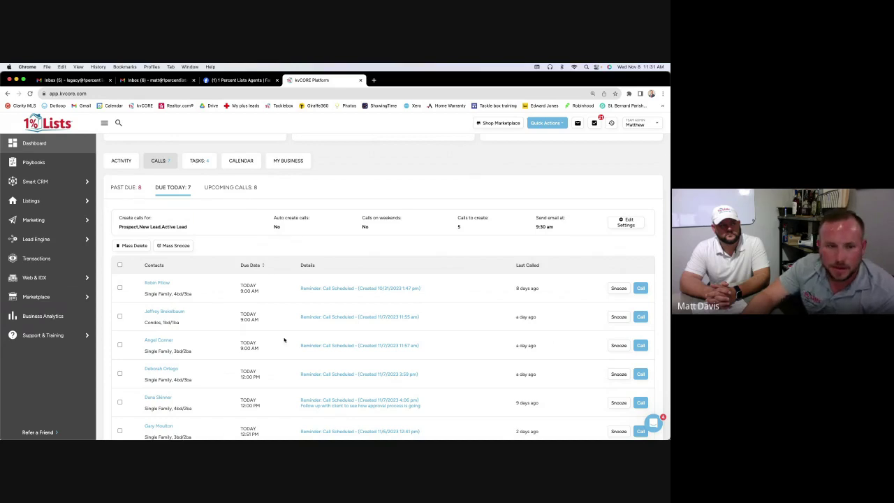
mouse_move(70, 277)
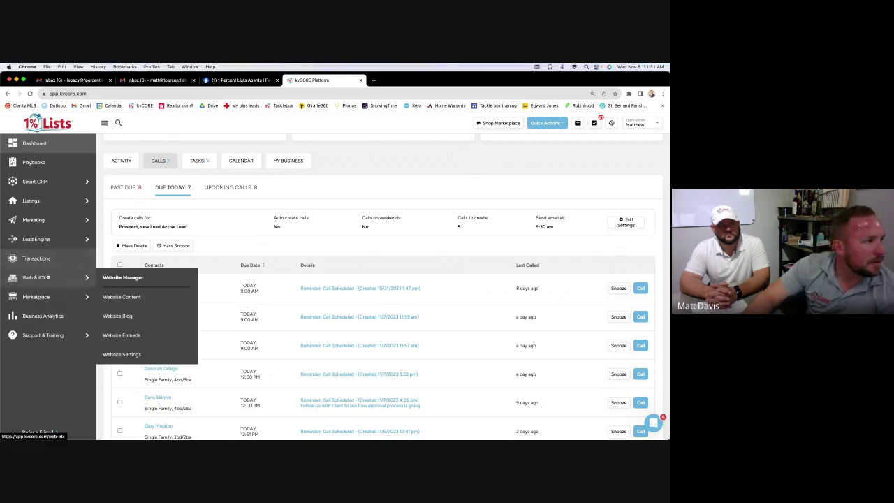
mouse_move(74, 299)
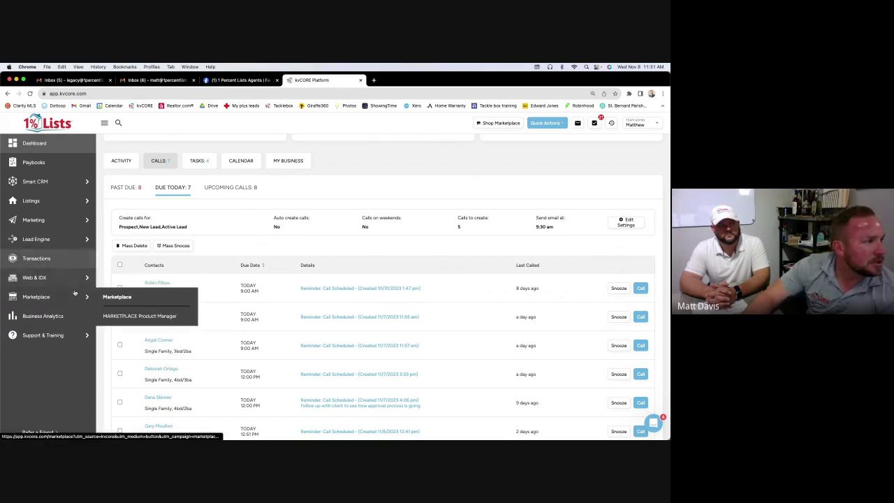
mouse_move(70, 241)
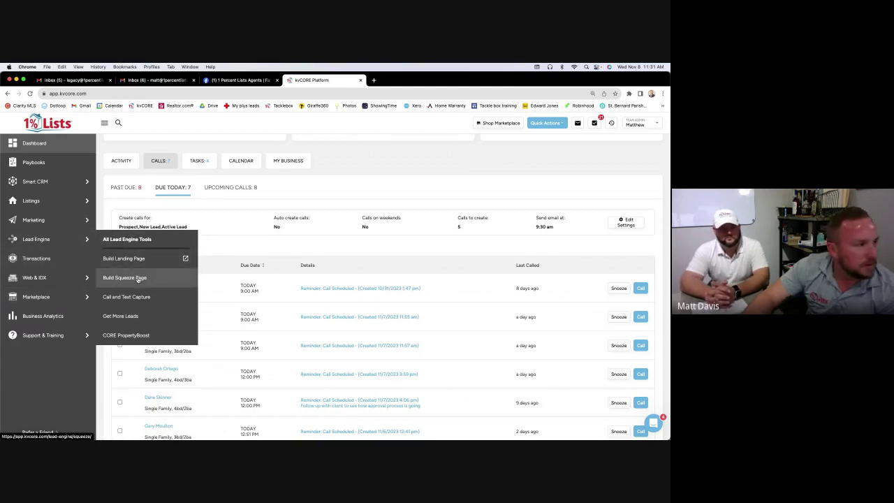
click(139, 278)
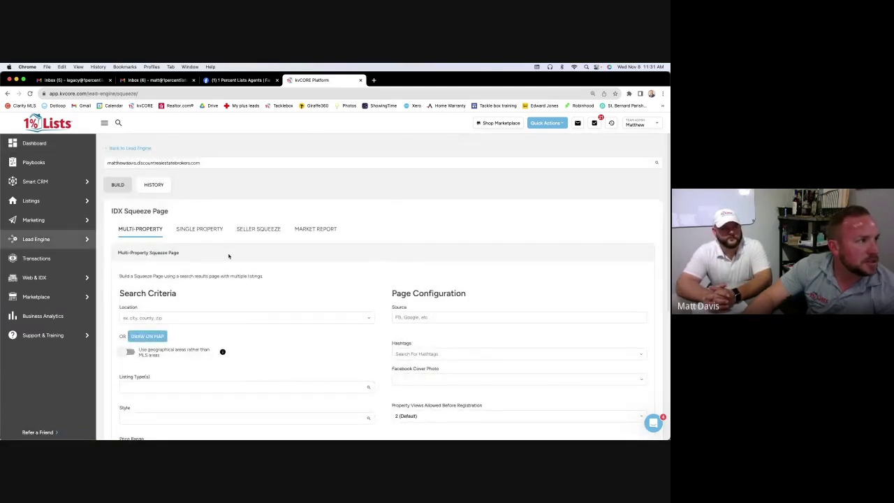
click(215, 233)
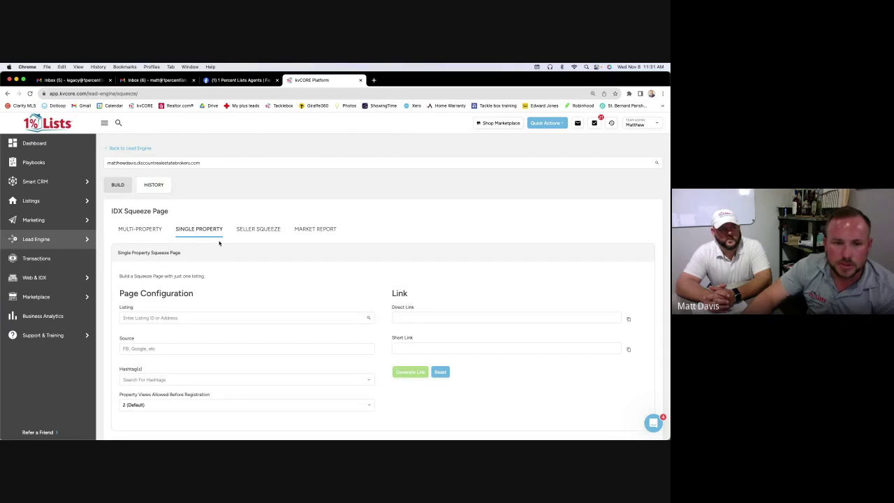
click(181, 317)
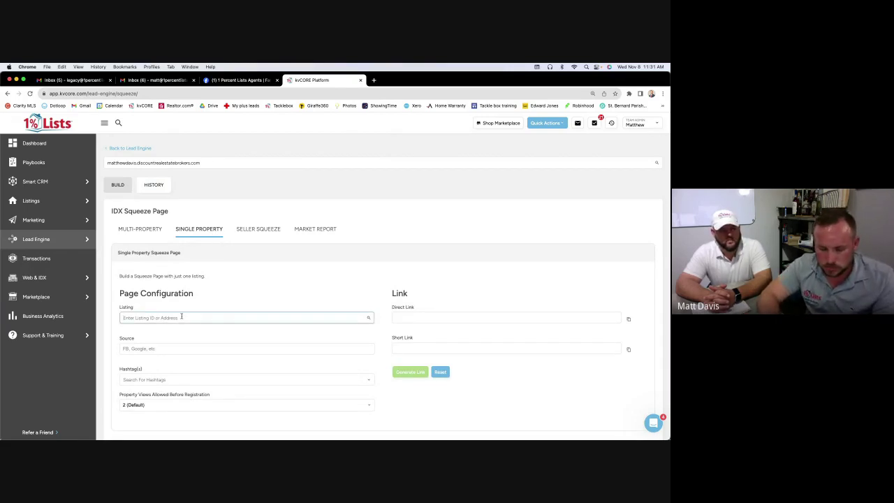
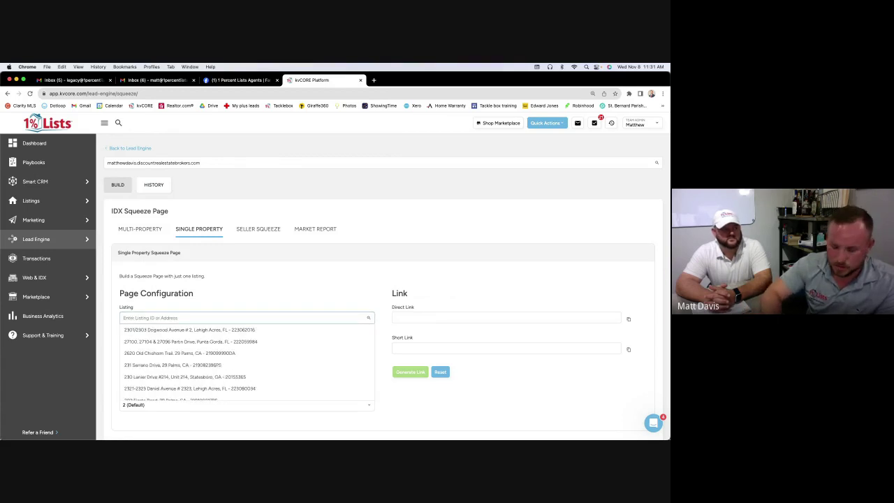
text(Butterfly)
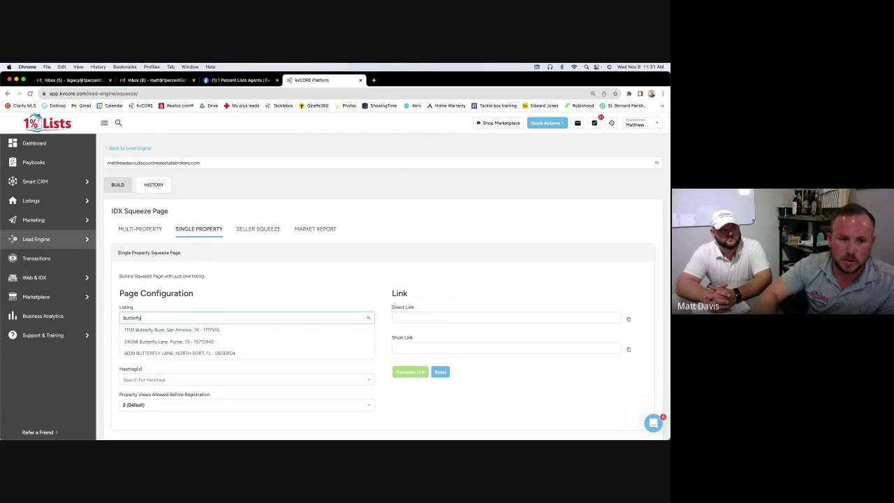
double_click(185, 317)
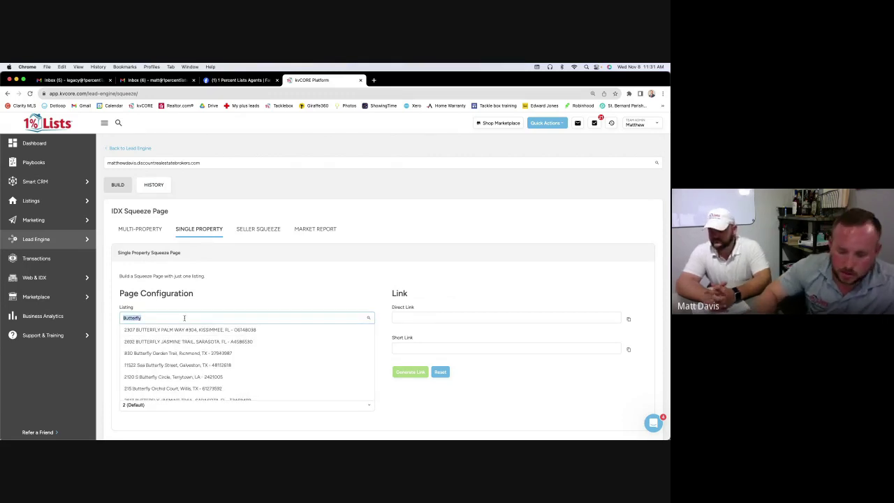
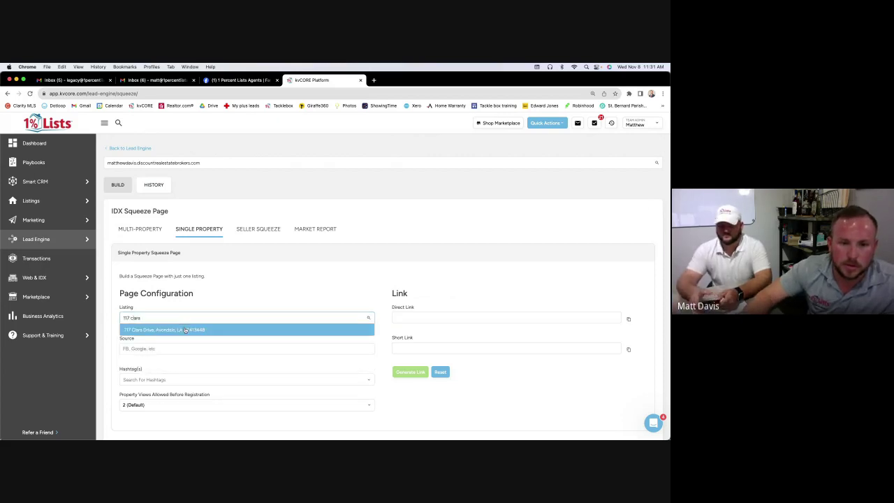
click(185, 330)
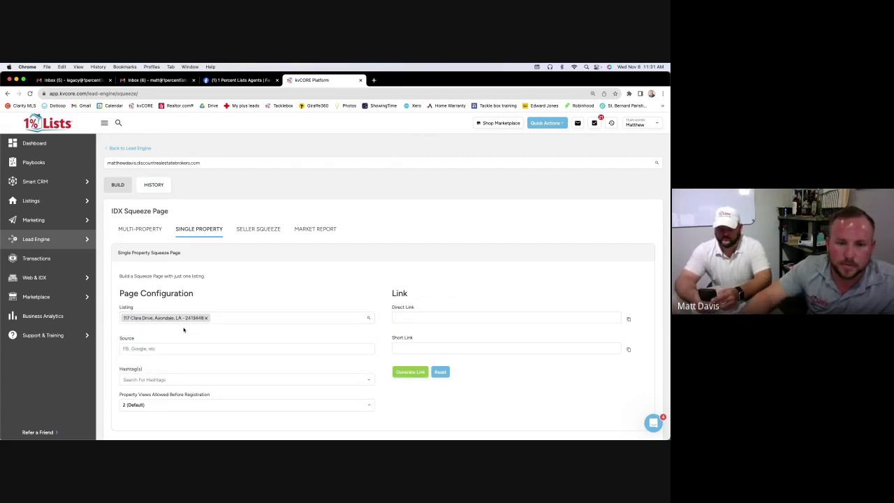
Set source FB with immediate registration after 1 view, generate the link and copy the short link
click(182, 349)
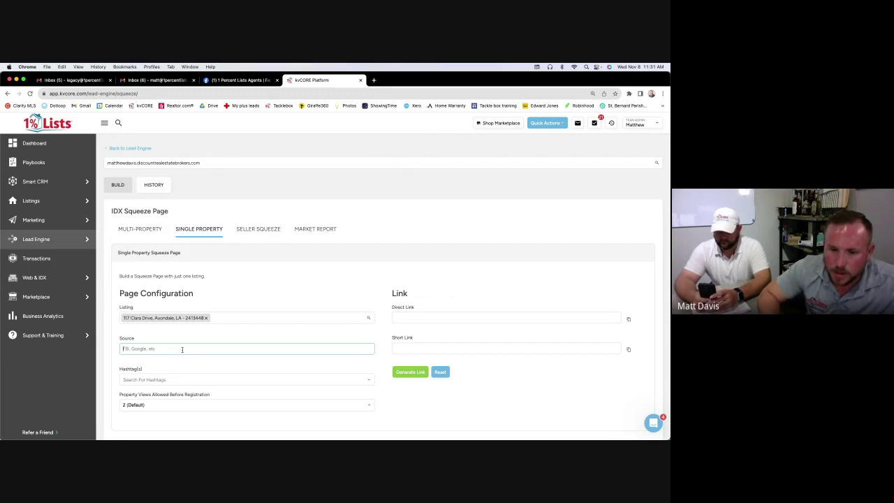
text(F)
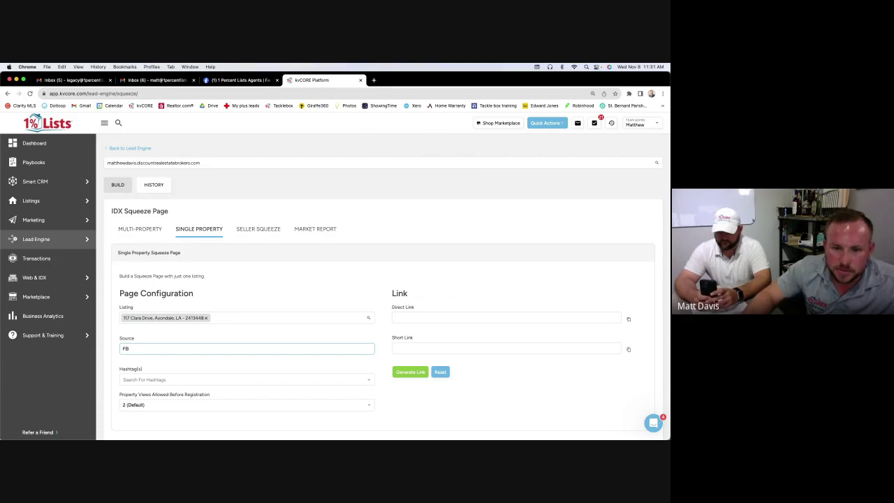
text(B)
click(173, 376)
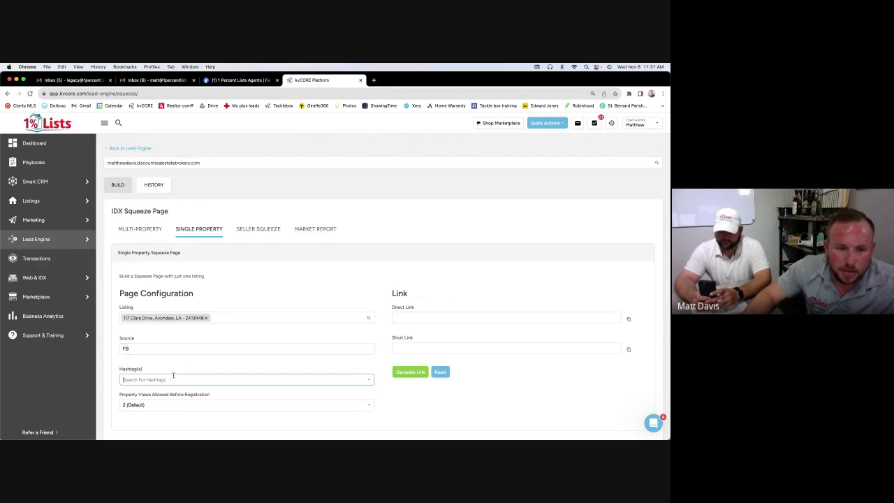
click(198, 404)
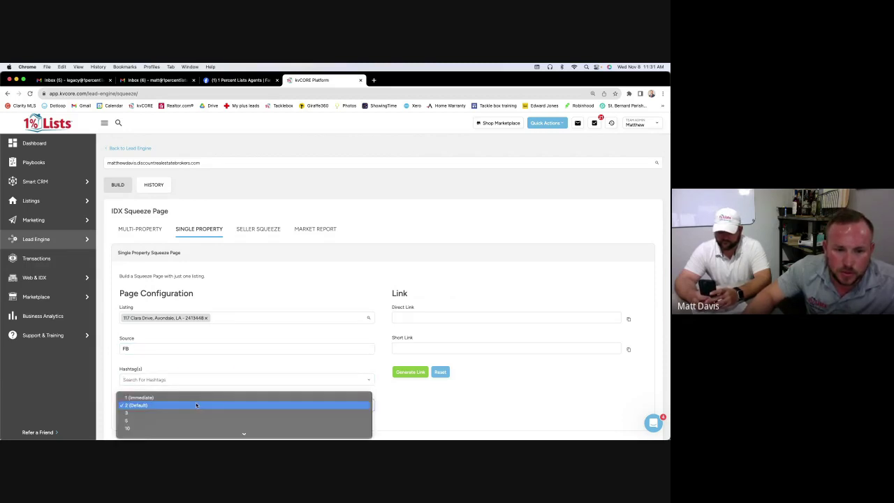
click(195, 398)
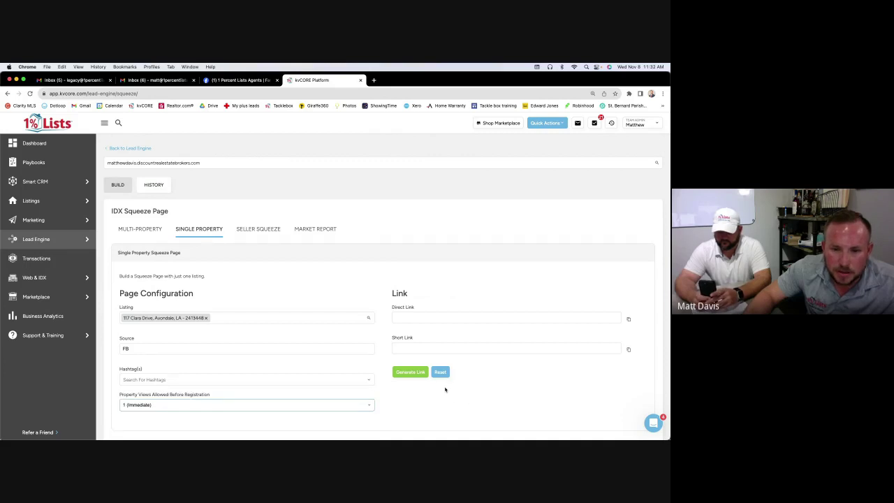
click(423, 376)
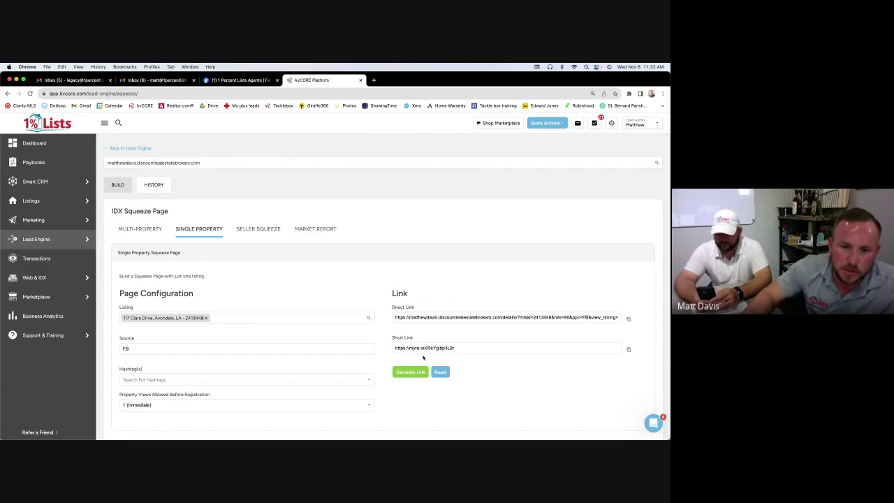
click(628, 349)
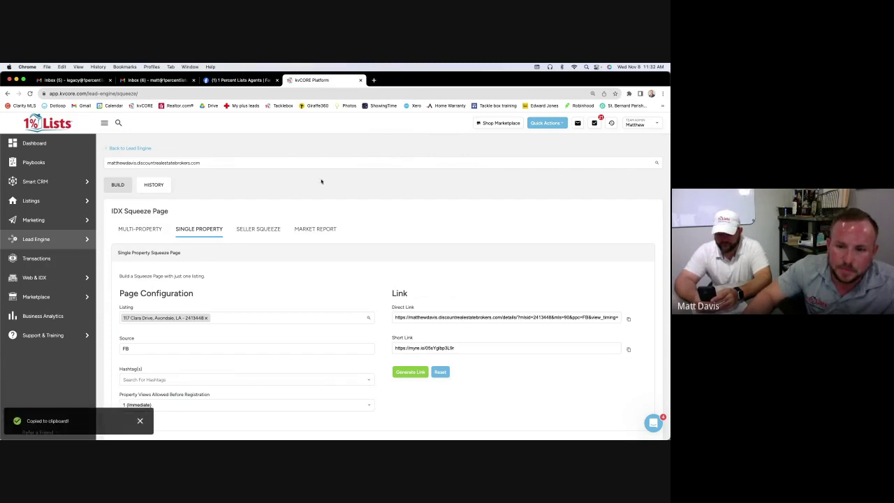
click(373, 80)
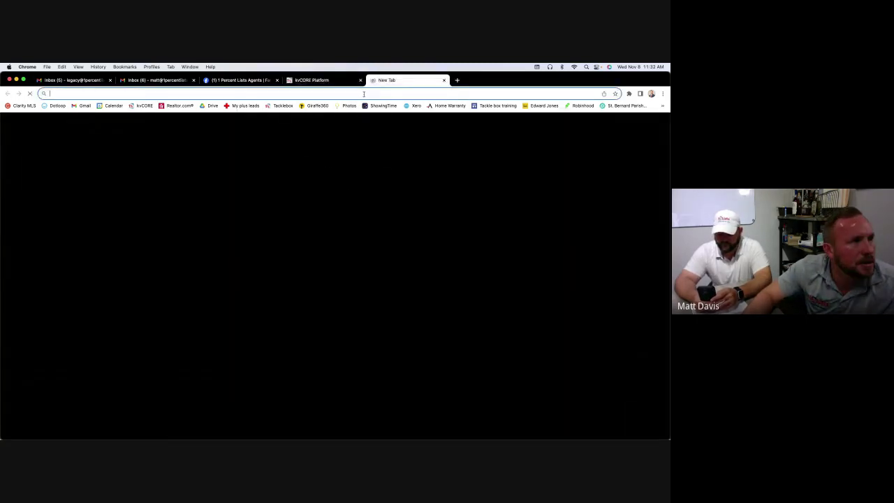
right_click(365, 96)
click(377, 136)
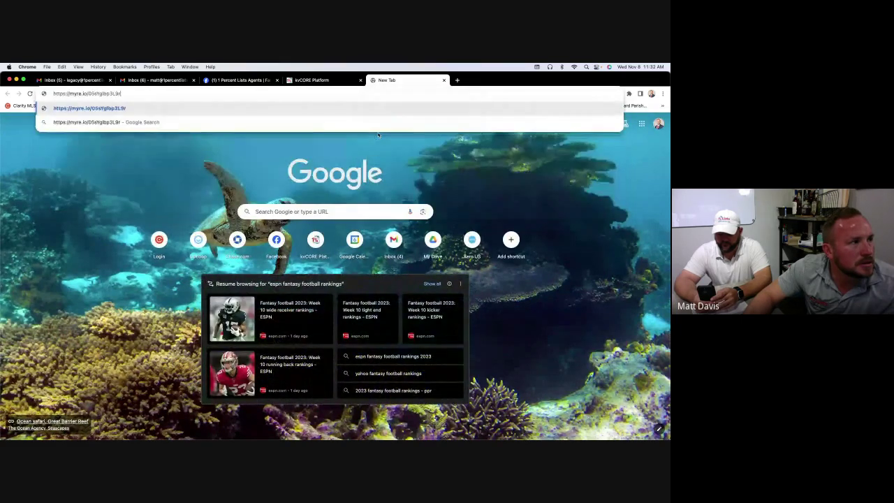
key(Return)
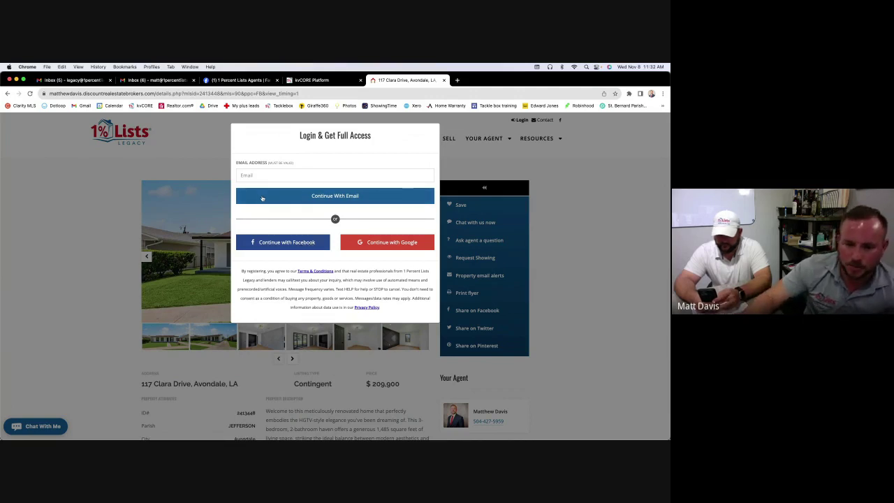
click(444, 79)
scroll(361, 256, down, 1)
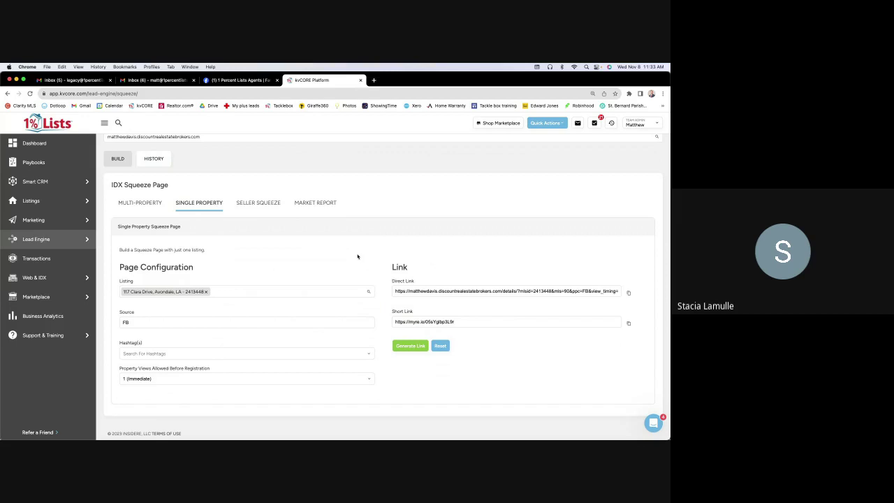
scroll(177, 224, up, 1)
mouse_move(56, 201)
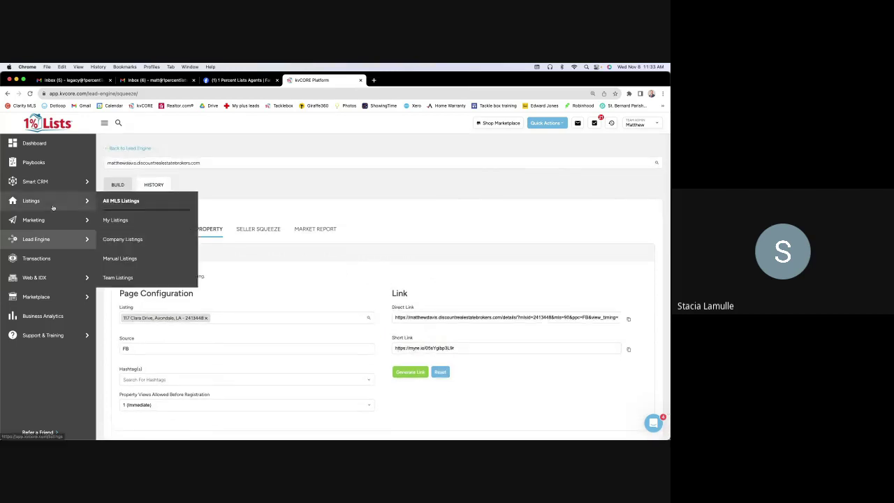
click(120, 221)
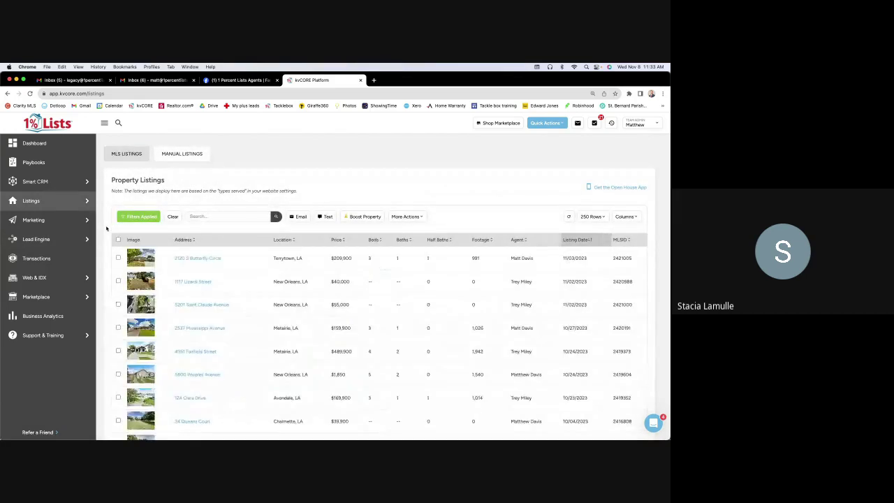
click(178, 258)
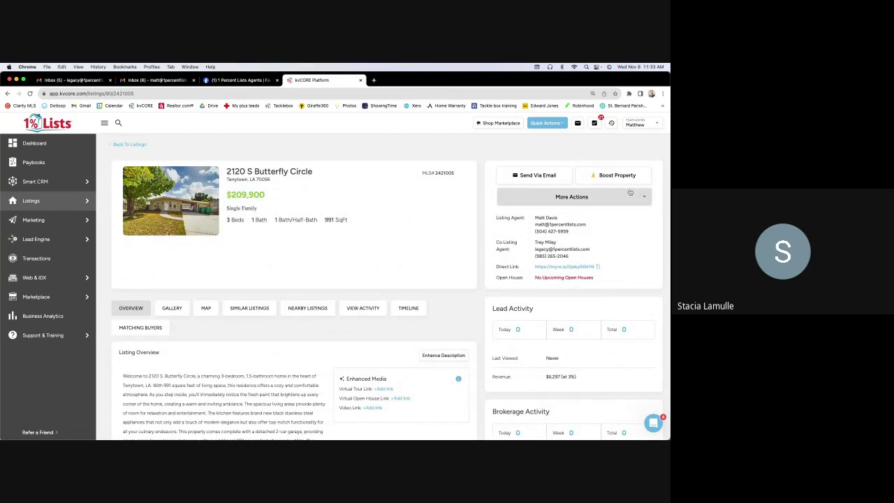
scroll(629, 192, down, 2)
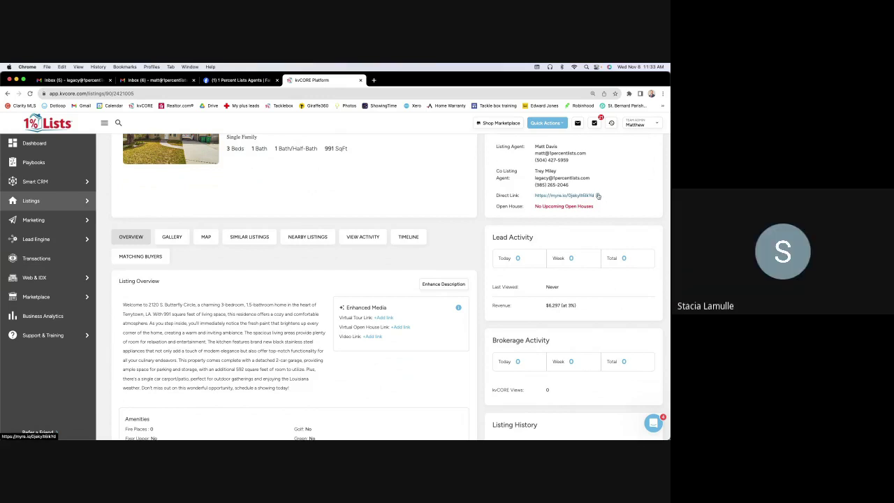
scroll(598, 196, down, 3)
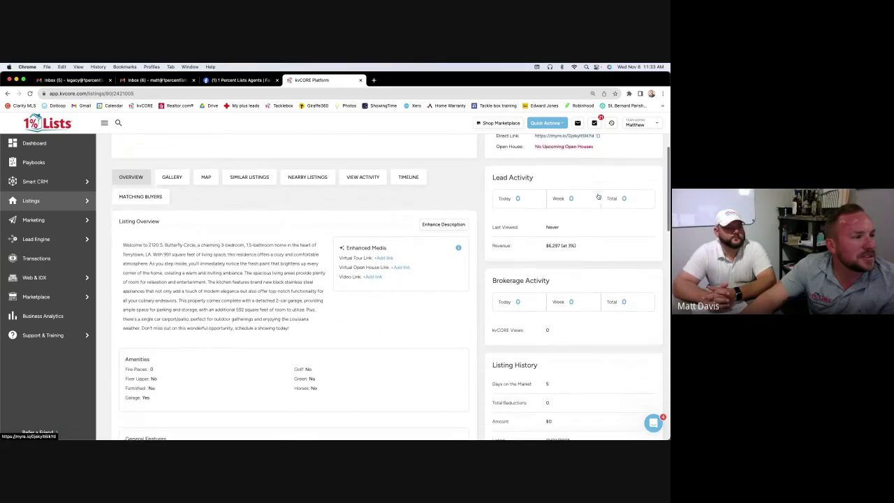
scroll(597, 196, up, 5)
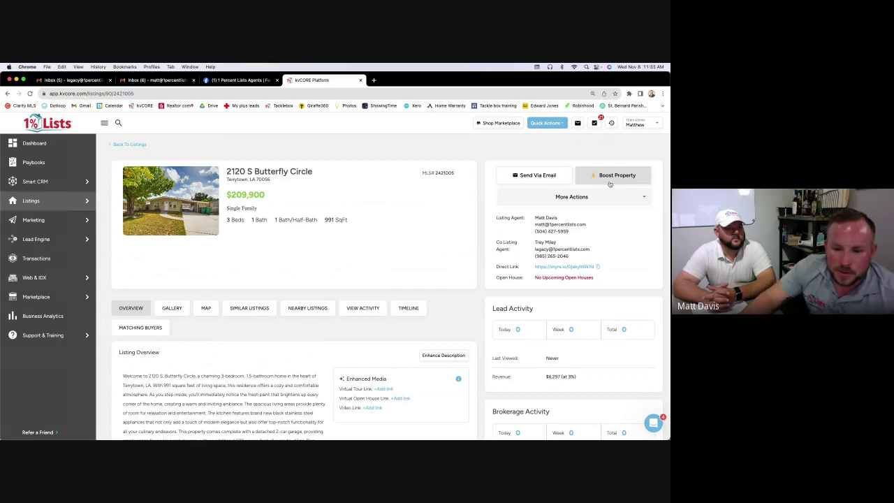
click(618, 179)
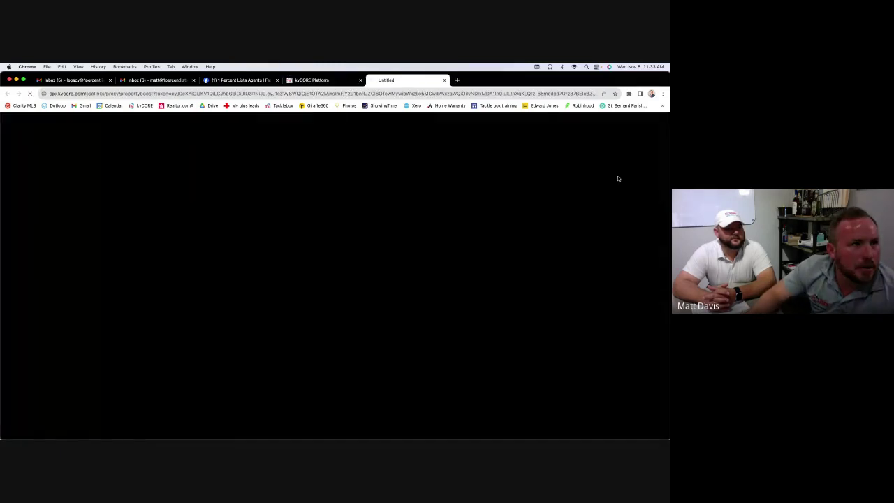
Choose the agent website to receive the Butterfly Circle ad traffic
click(326, 80)
click(402, 81)
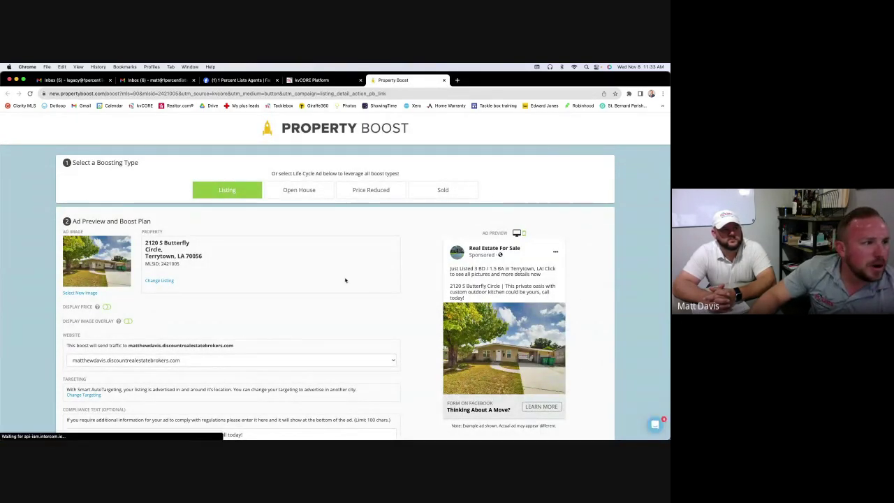
scroll(345, 279, down, 1)
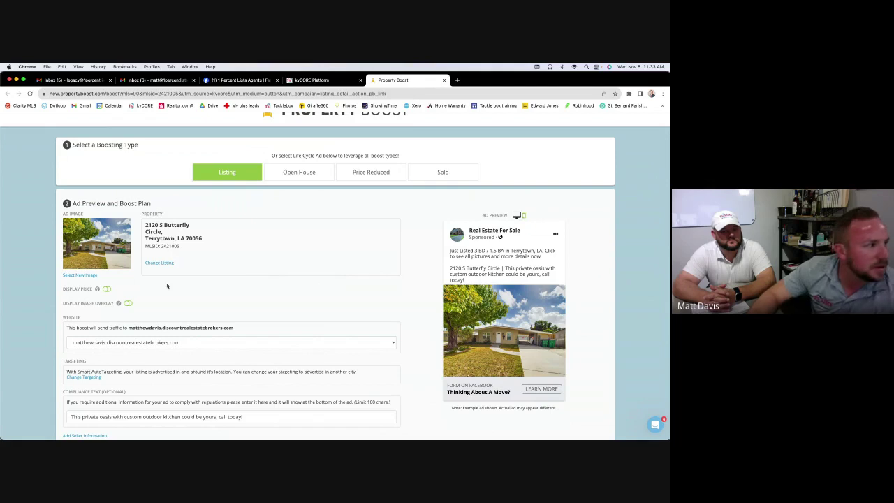
scroll(166, 286, down, 1)
click(315, 332)
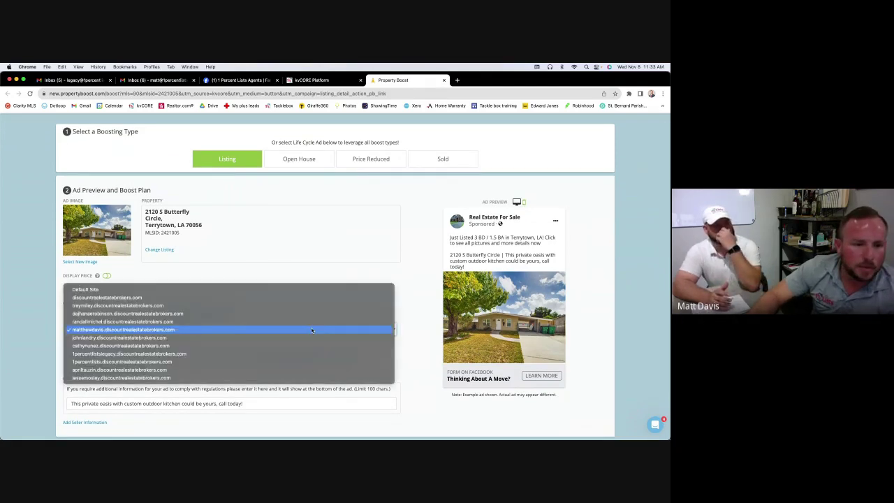
click(312, 330)
Replace the existing compliance text with 'Great starter home'
scroll(255, 301, down, 2)
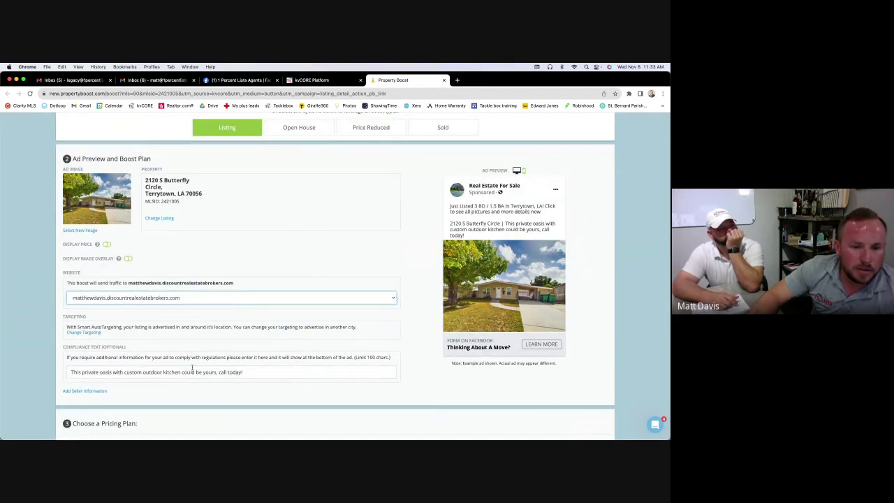
triple_click(192, 371)
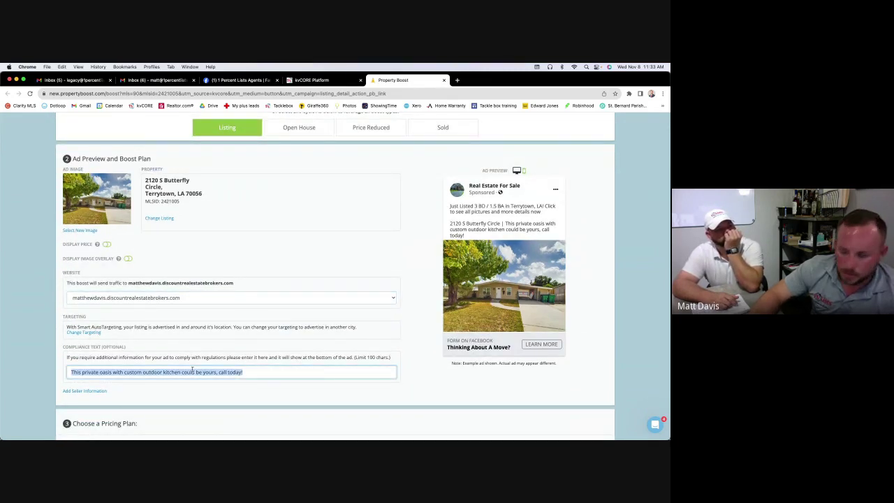
key(BackSpace)
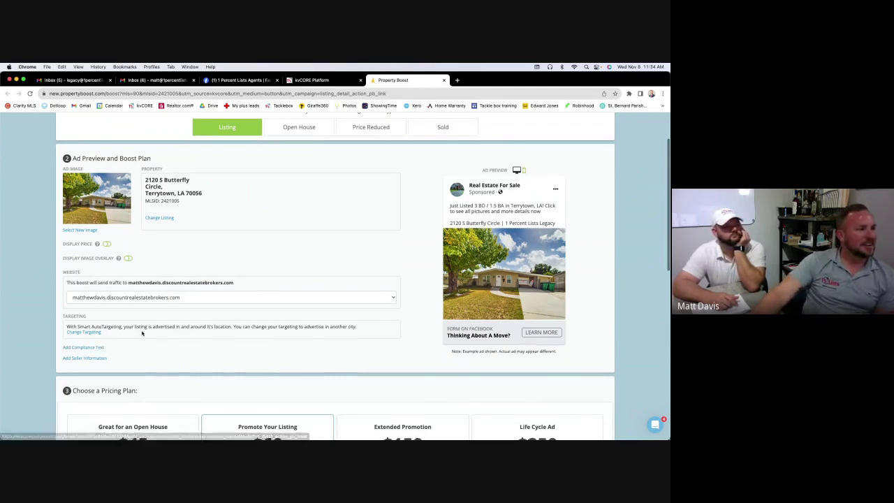
scroll(84, 349, down, 2)
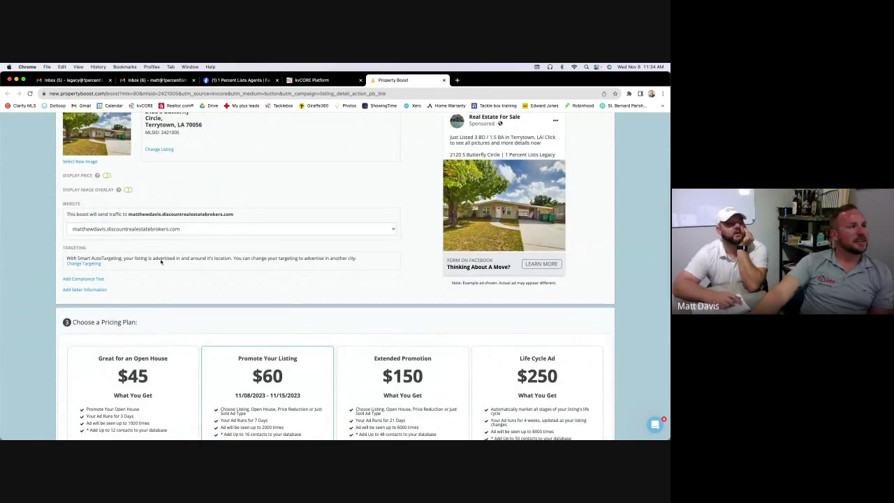
click(87, 279)
click(110, 304)
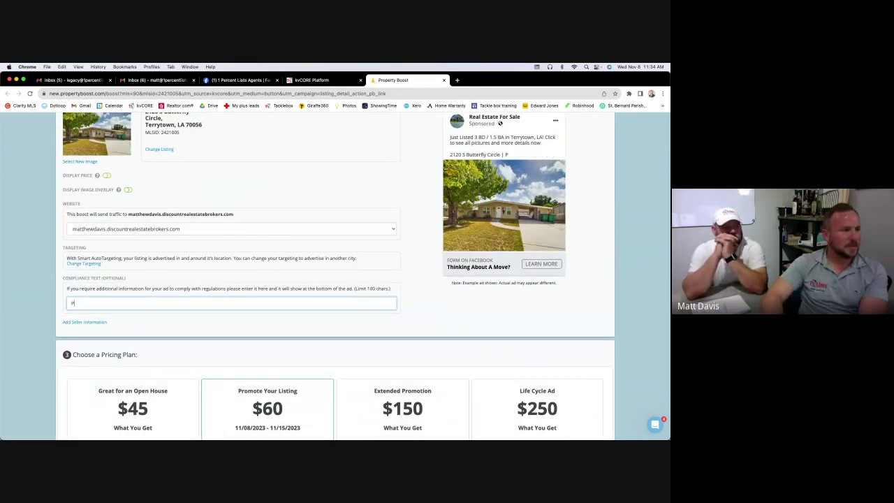
text(Perfect star)
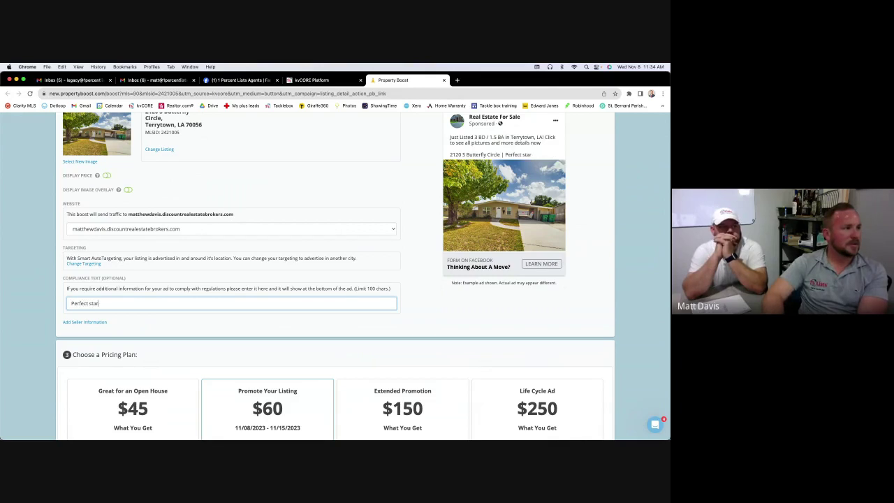
text(ter home!)
scroll(145, 315, down, 4)
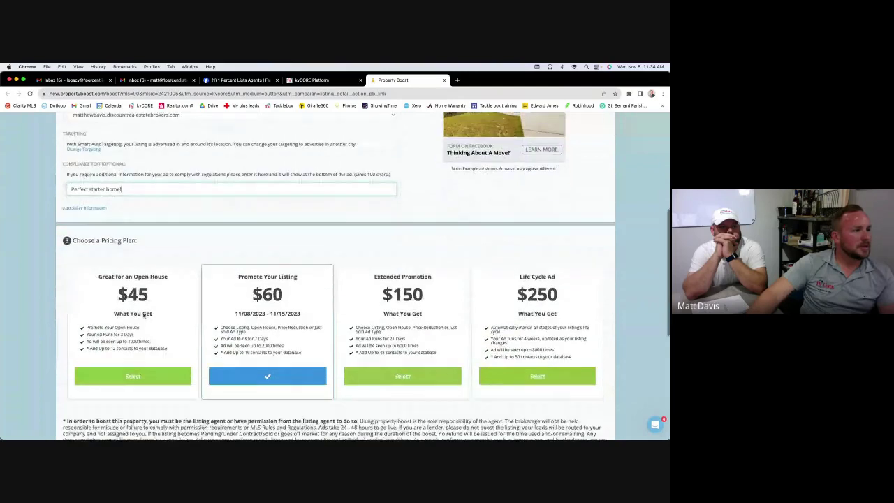
scroll(144, 316, down, 3)
scroll(273, 274, up, 3)
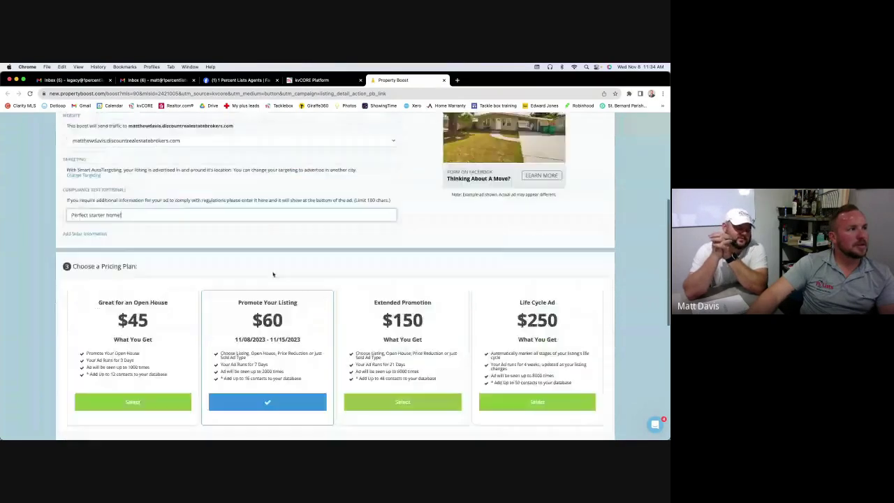
double_click(83, 214)
text(G)
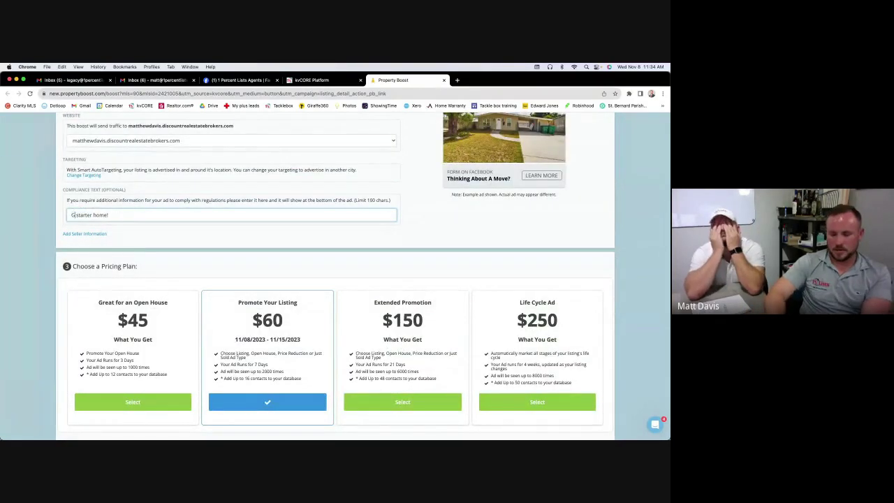
text(reat)
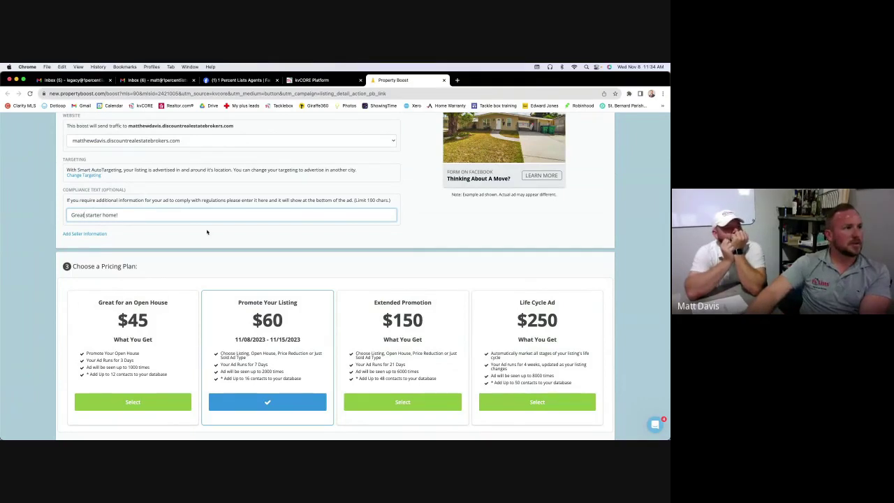
Show the $209,900 price and add the red Just Listed image overlay badge to the ad
scroll(206, 232, up, 3)
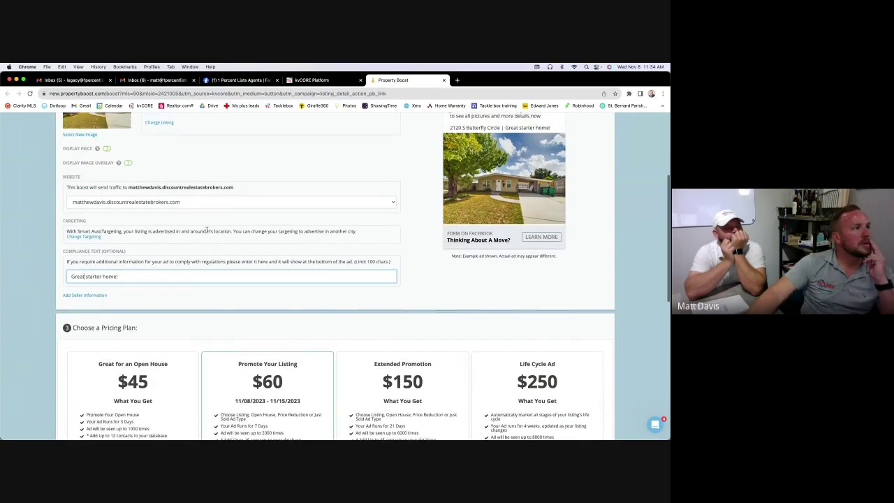
scroll(207, 230, up, 2)
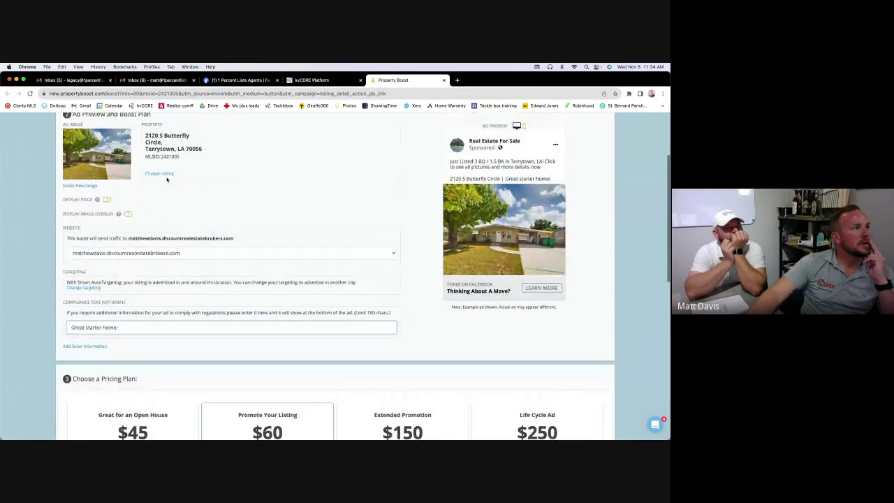
click(105, 200)
click(106, 200)
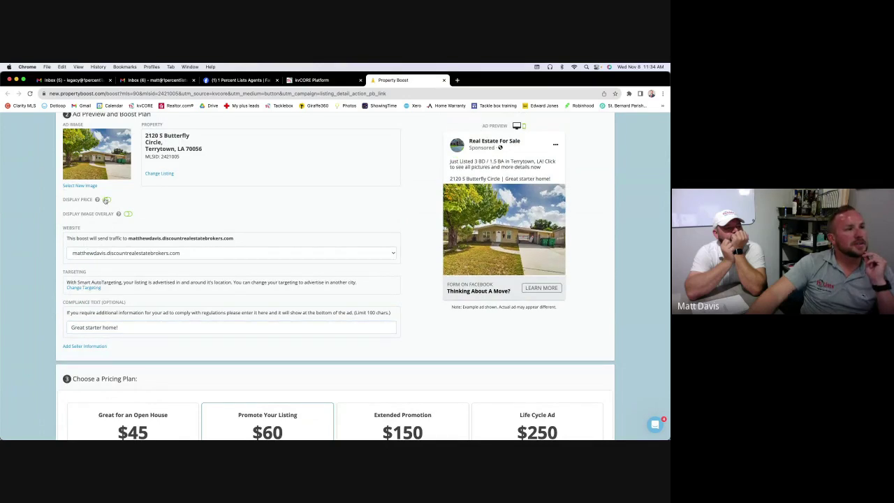
click(105, 200)
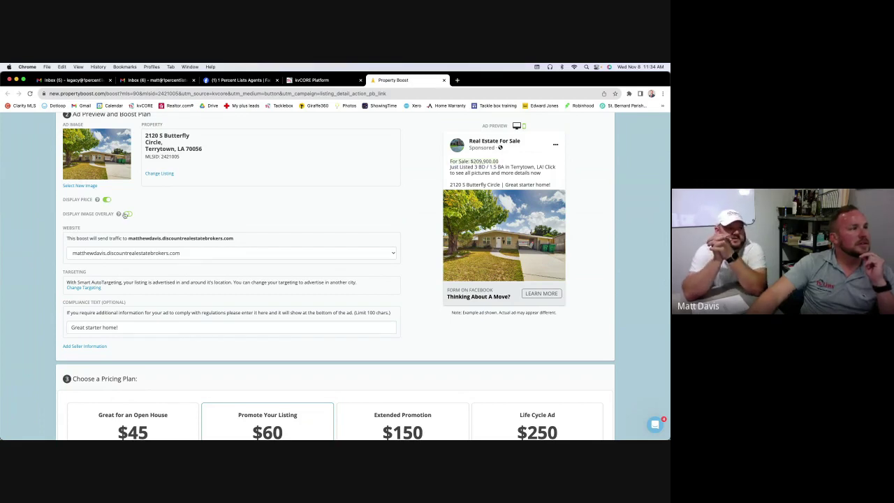
click(126, 214)
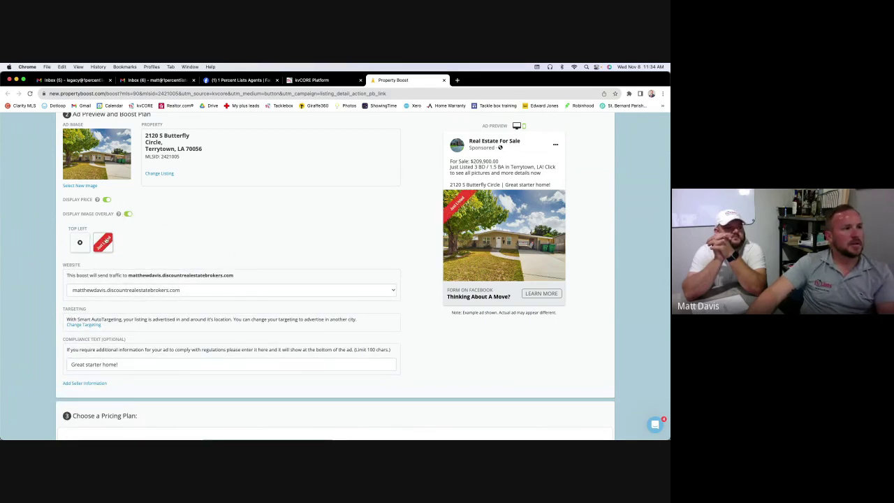
scroll(269, 195, up, 3)
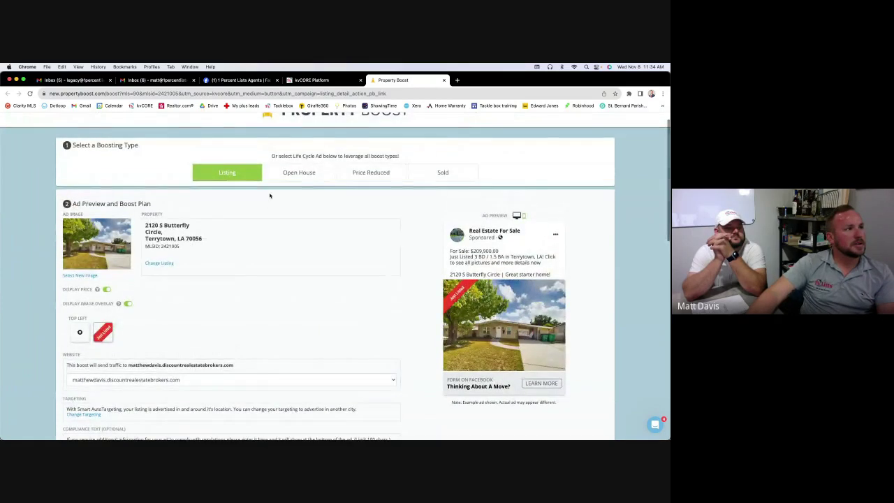
scroll(269, 196, down, 1)
scroll(270, 195, down, 5)
scroll(269, 195, down, 10)
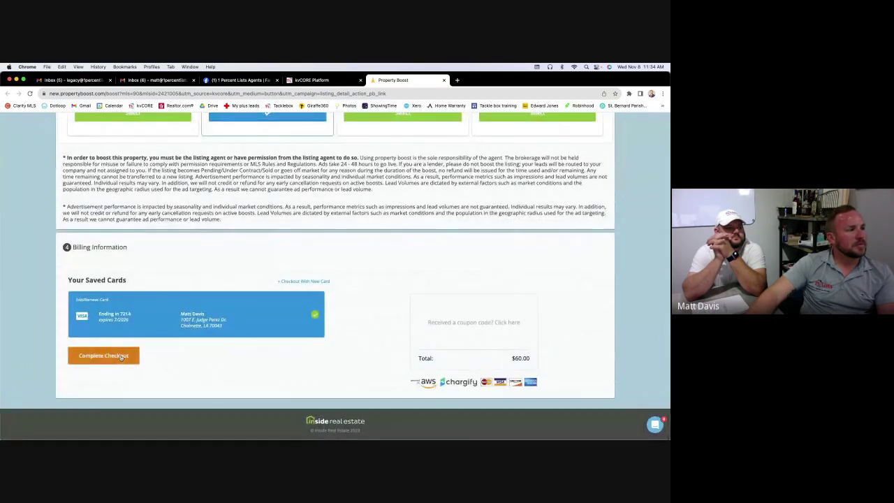
Complete the $60 checkout with the saved card, then choose Boost Another Property
click(104, 355)
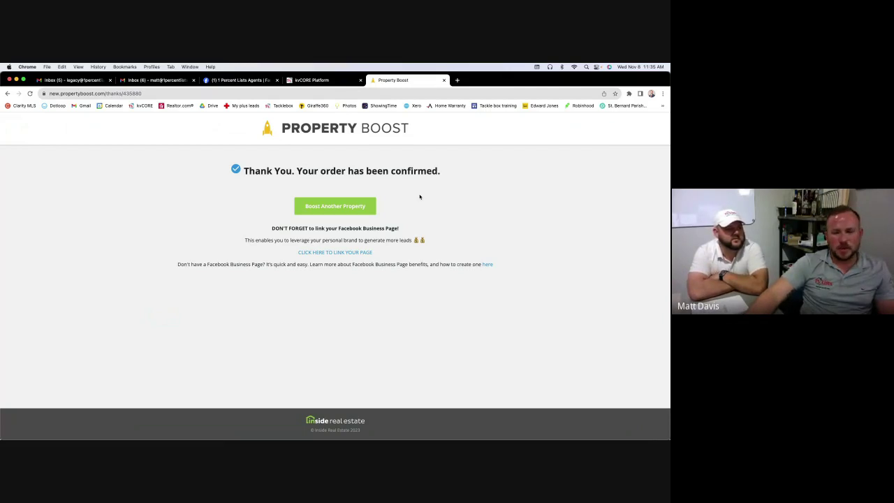
click(360, 209)
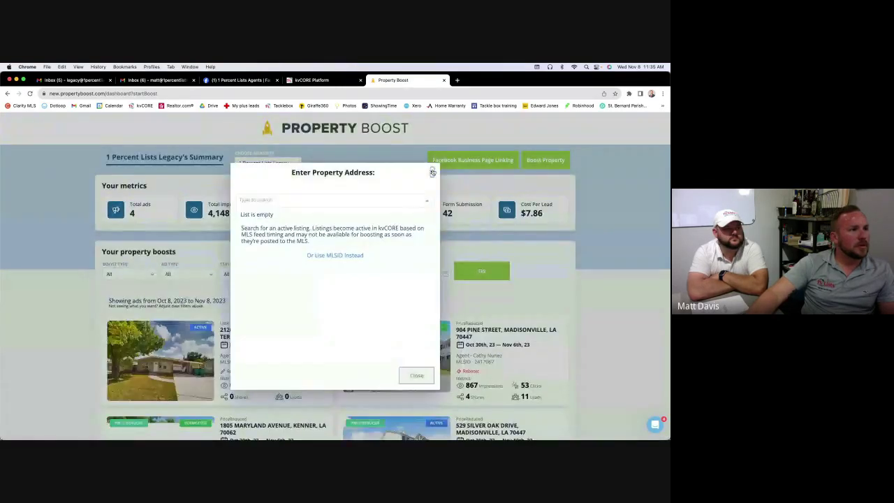
click(433, 170)
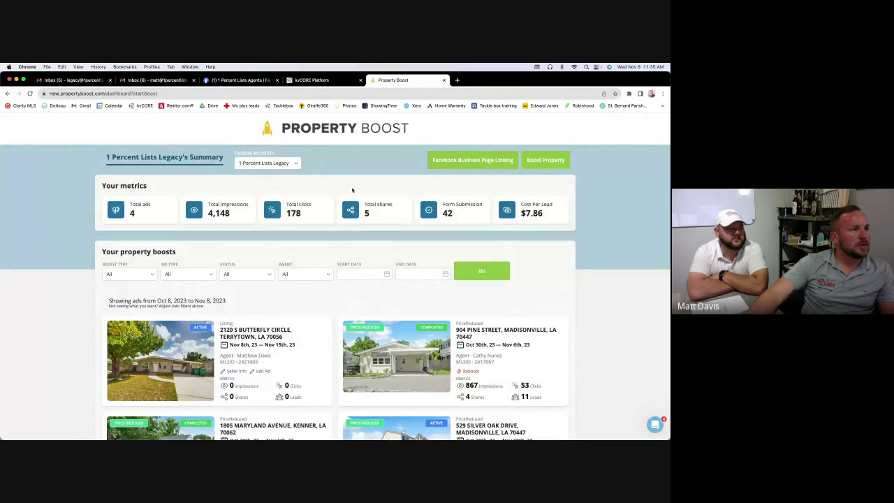
scroll(355, 190, down, 3)
scroll(359, 192, down, 2)
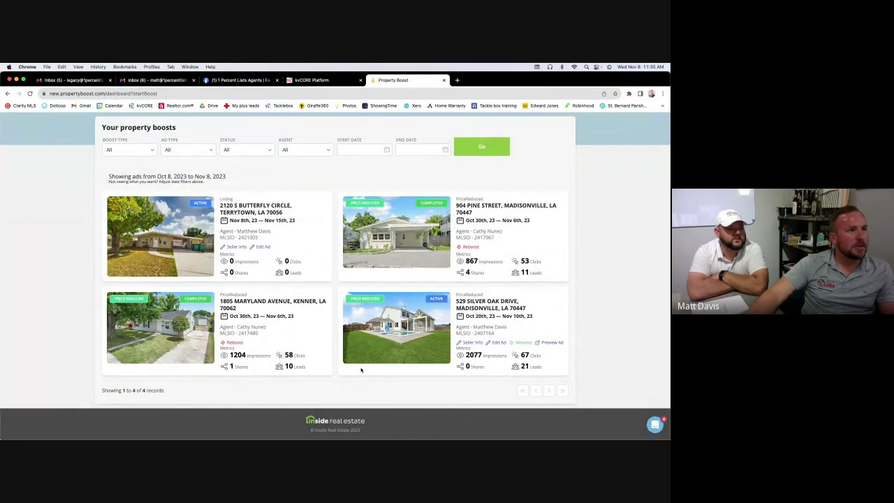
scroll(291, 197, up, 3)
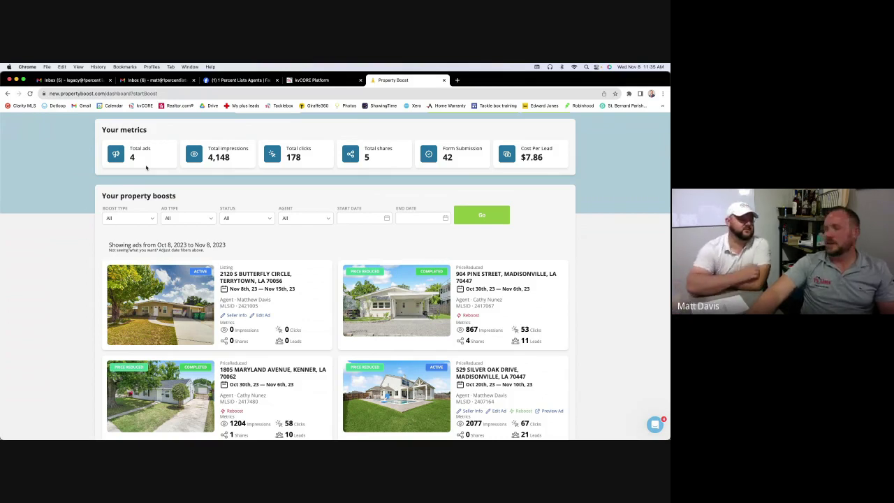
scroll(279, 195, down, 1)
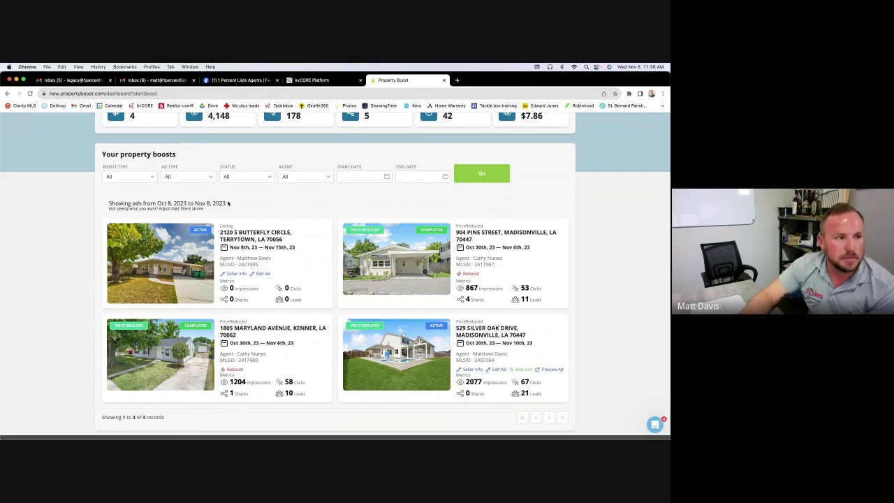
scroll(419, 289, down, 1)
scroll(433, 280, up, 4)
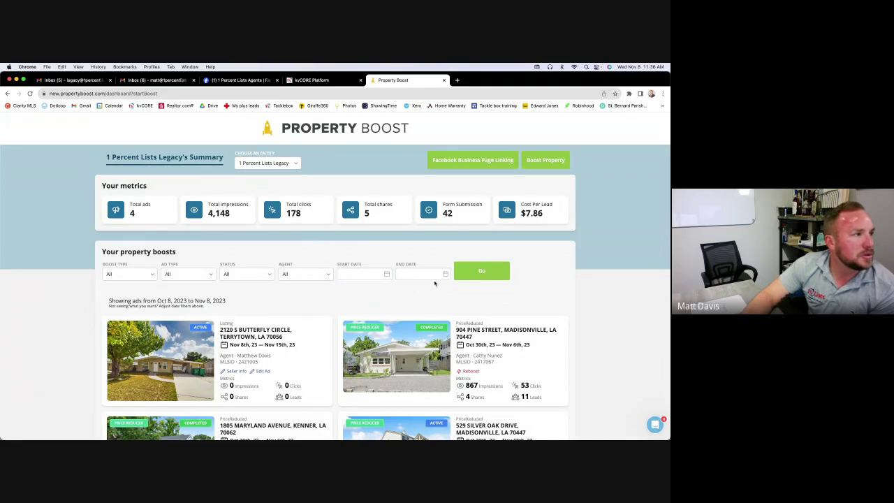
Filter boosts to 10/01/2023–11/08/2023 and review the 9 resulting ads and totals
click(376, 271)
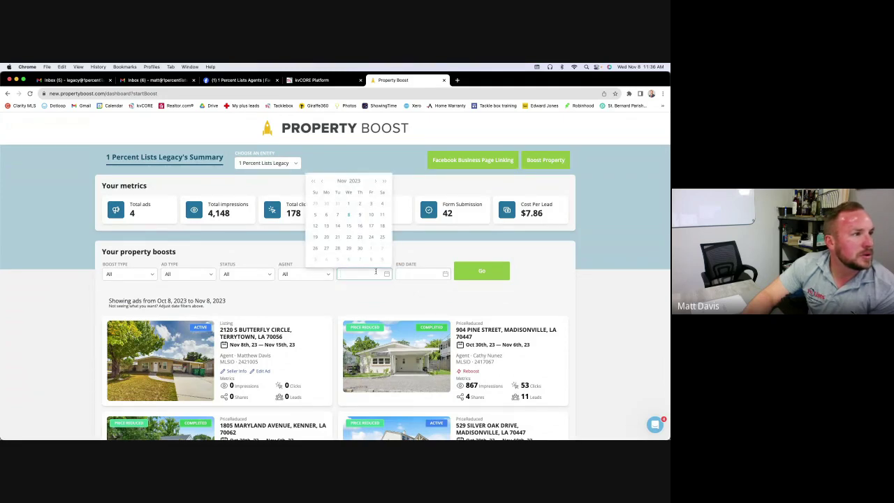
click(320, 182)
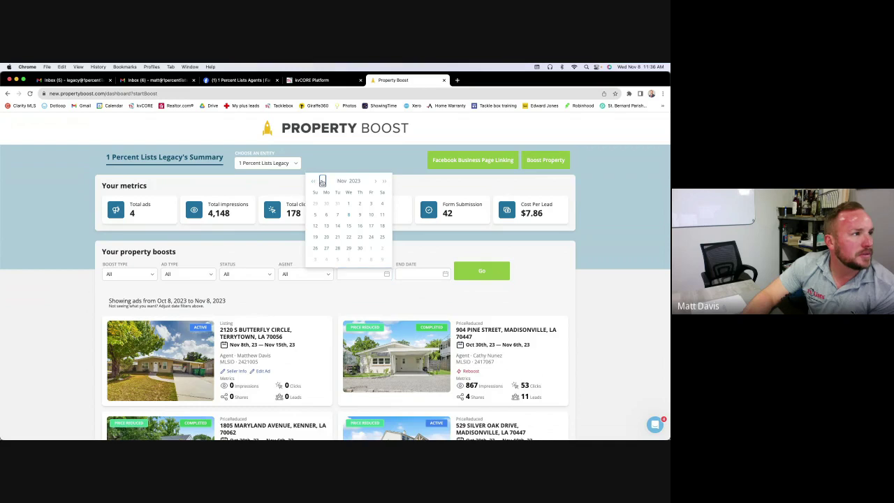
click(319, 218)
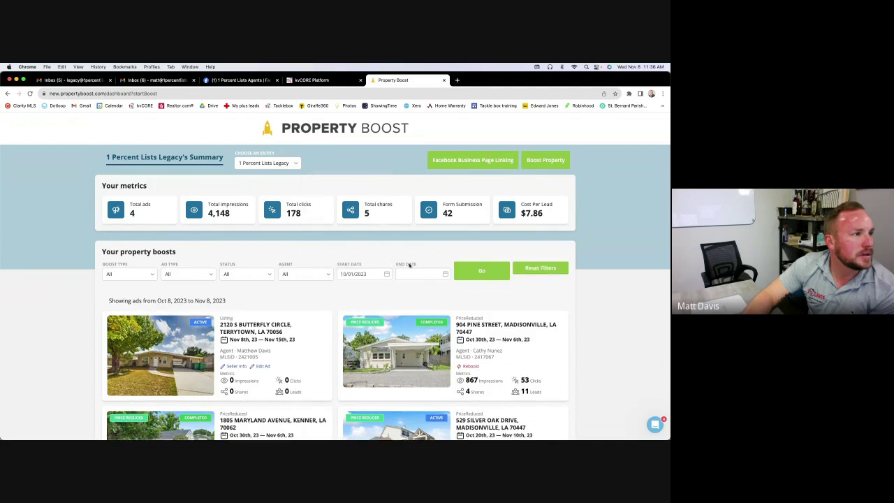
click(429, 277)
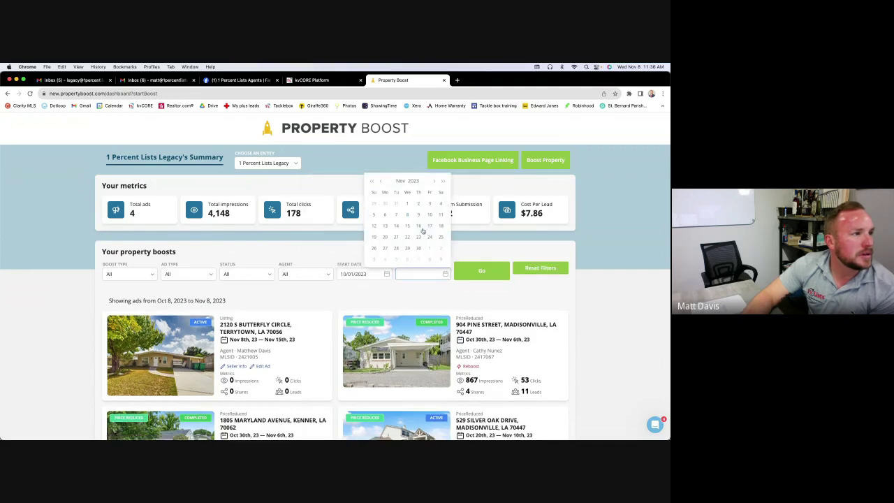
click(404, 213)
click(481, 272)
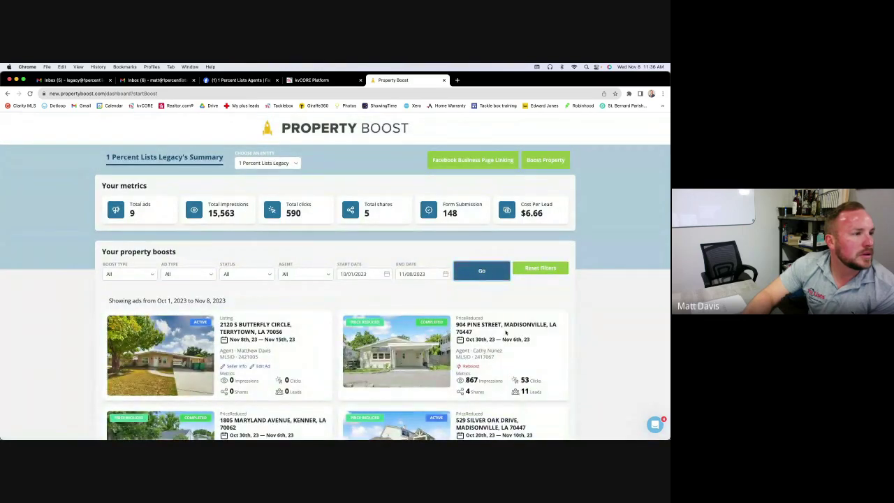
scroll(505, 333, down, 2)
scroll(506, 333, down, 10)
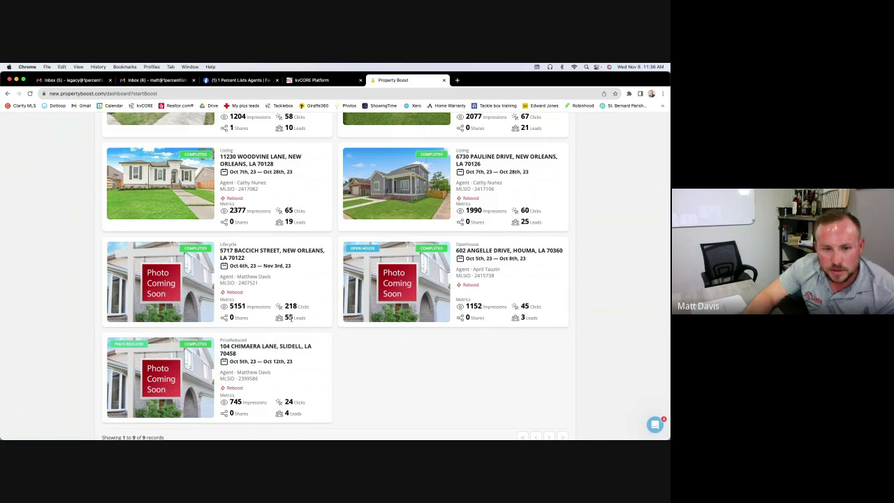
scroll(258, 263, down, 1)
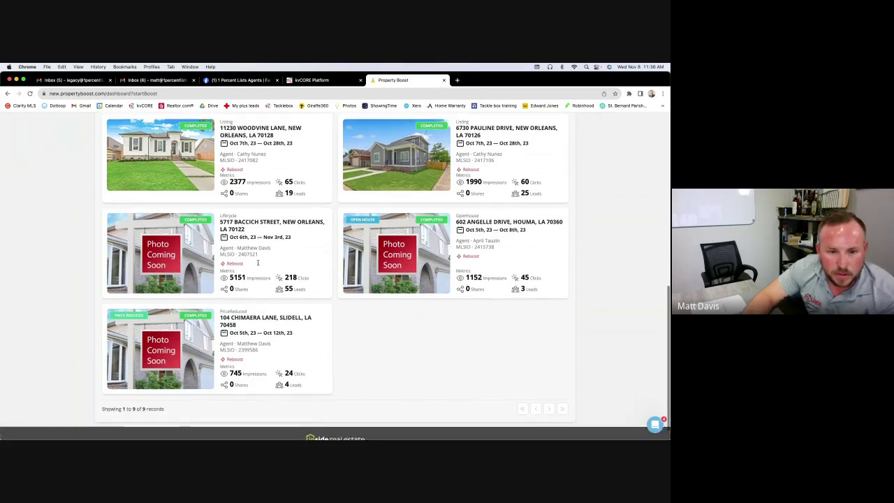
scroll(257, 263, up, 4)
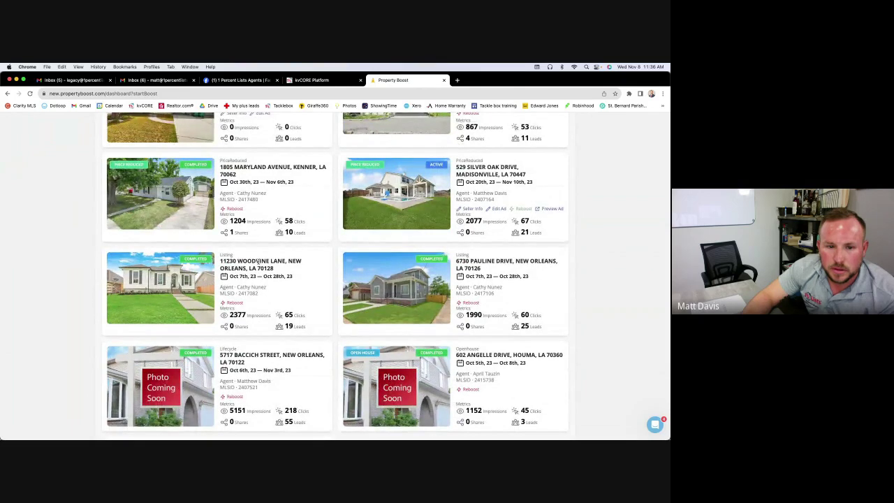
scroll(258, 261, down, 1)
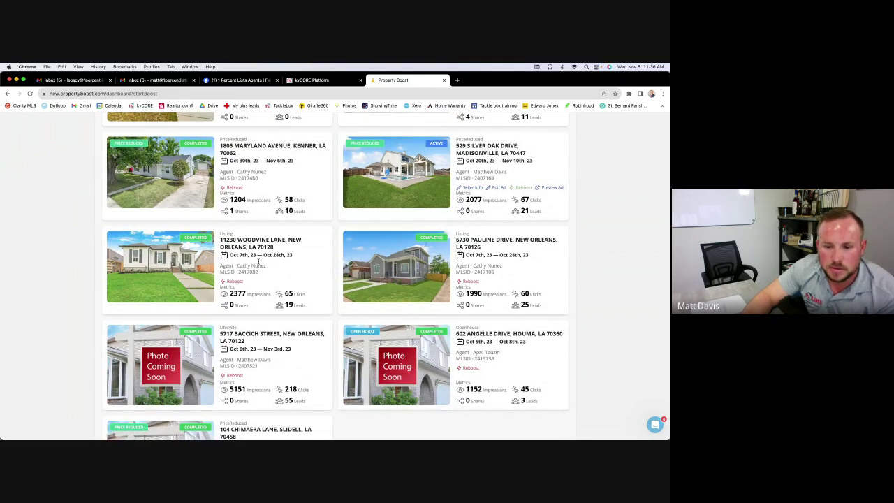
scroll(258, 263, up, 3)
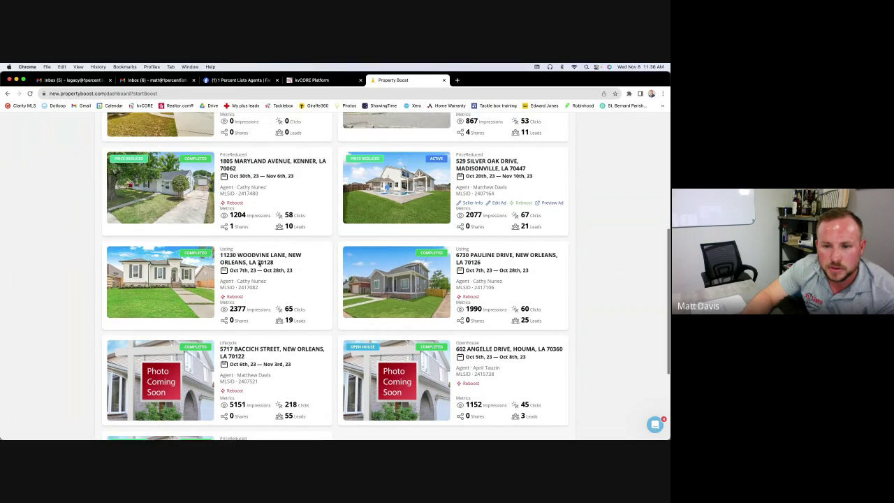
scroll(257, 263, up, 3)
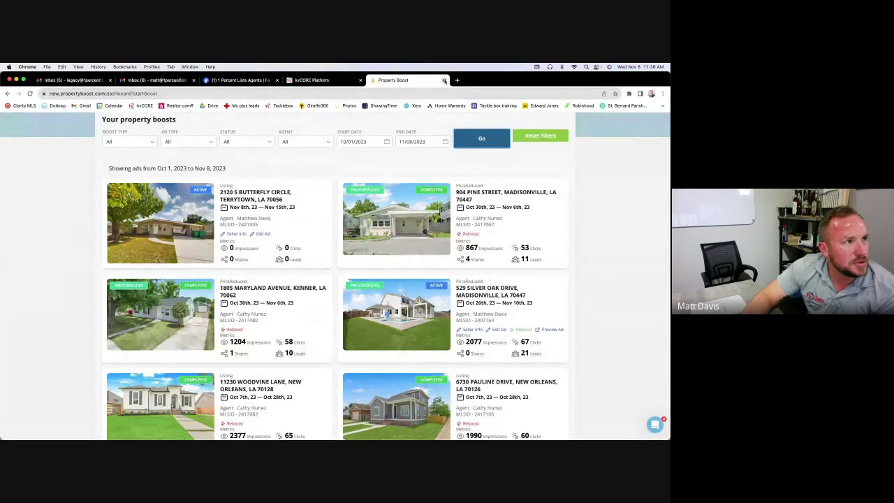
Close the Property Boost tab and go to the Marketplace from the sidebar flyout
click(444, 80)
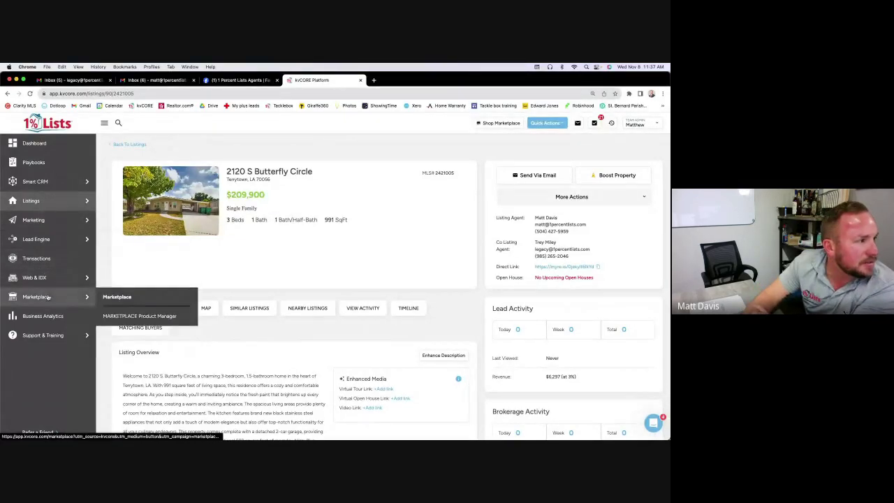
click(133, 299)
Scroll through the Discover Marketplace add-ons and open Nosy Neighbor's product details
scroll(366, 322, down, 3)
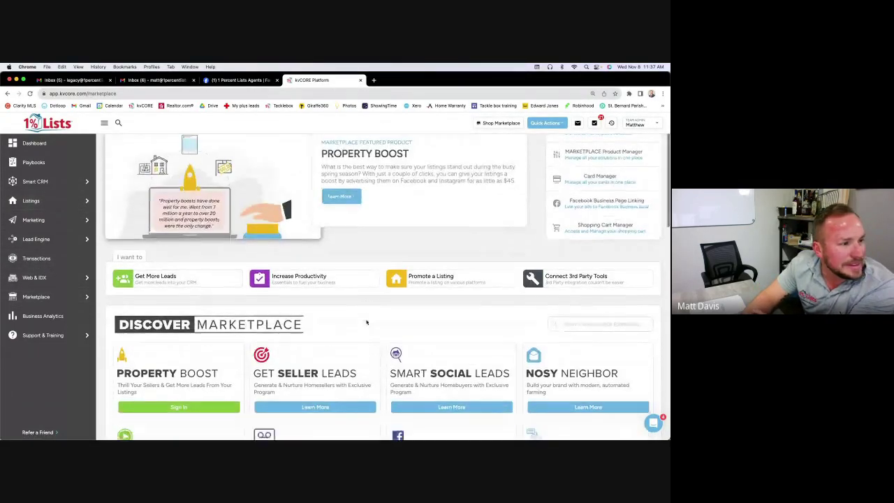
scroll(366, 322, down, 5)
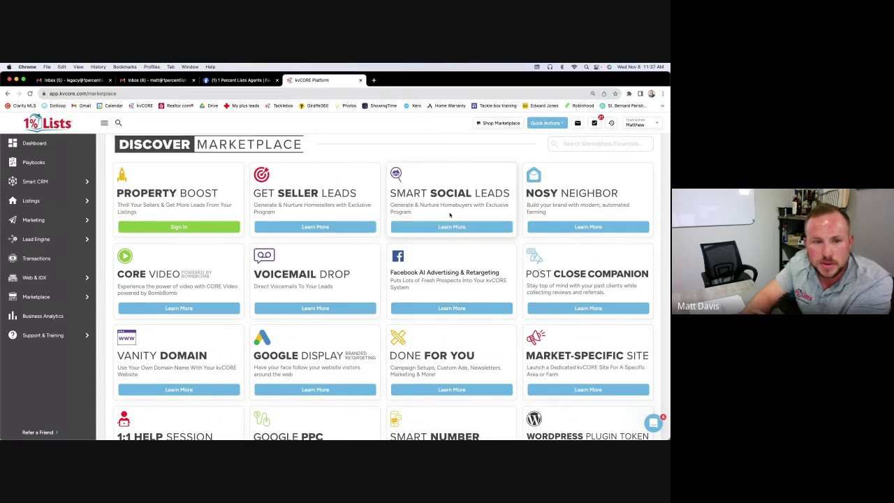
scroll(449, 215, down, 2)
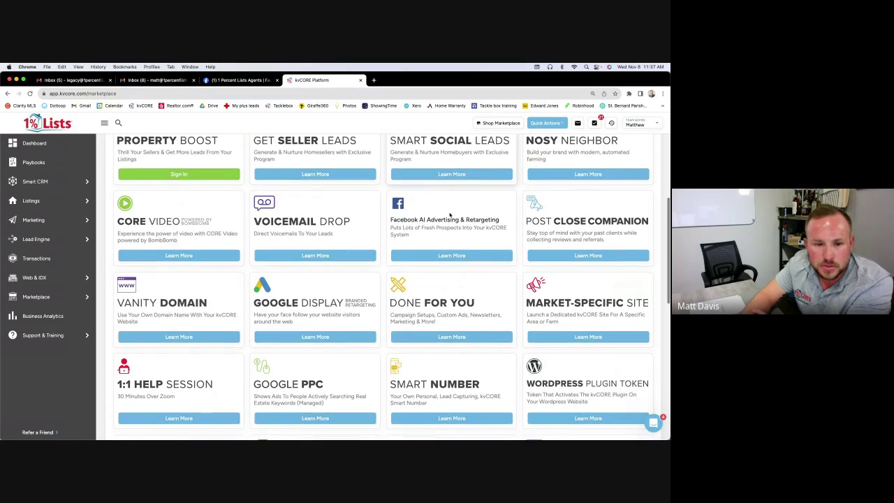
scroll(419, 265, down, 1)
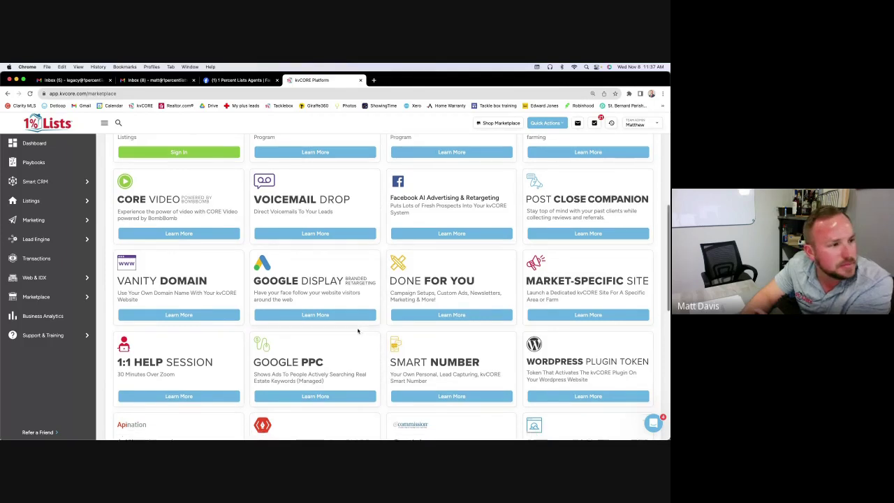
scroll(377, 349, down, 3)
scroll(358, 330, down, 5)
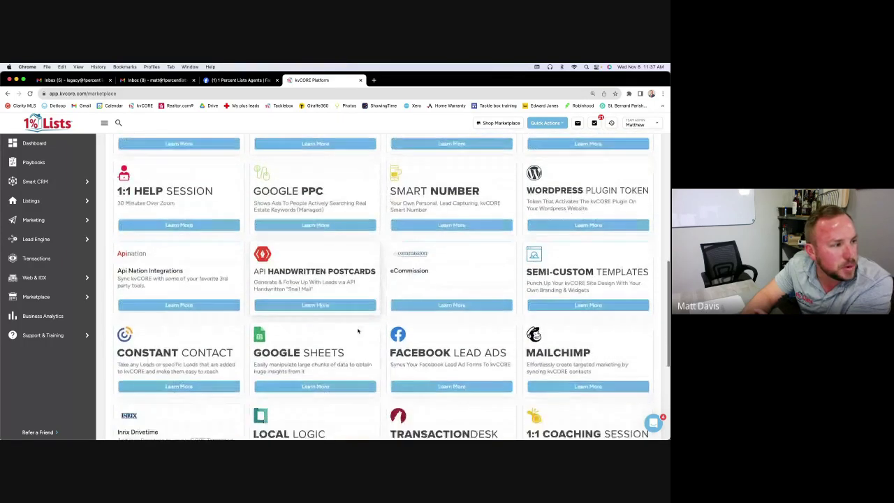
scroll(357, 330, down, 4)
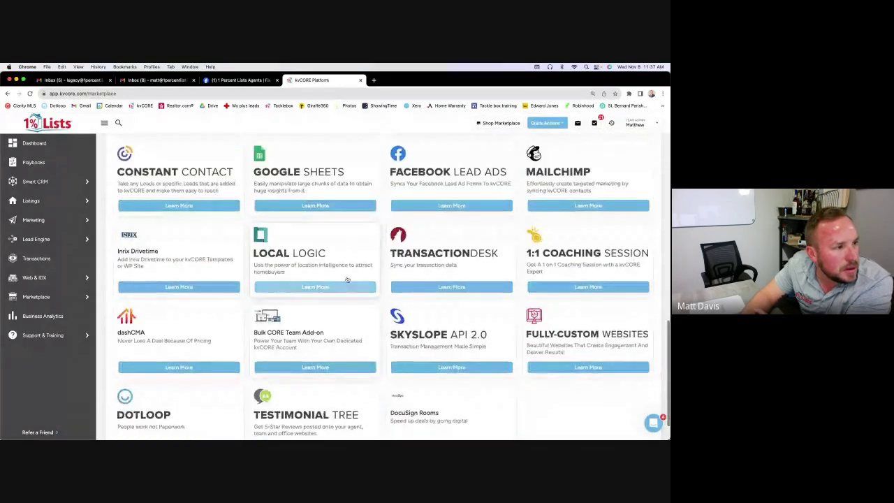
scroll(340, 260, up, 5)
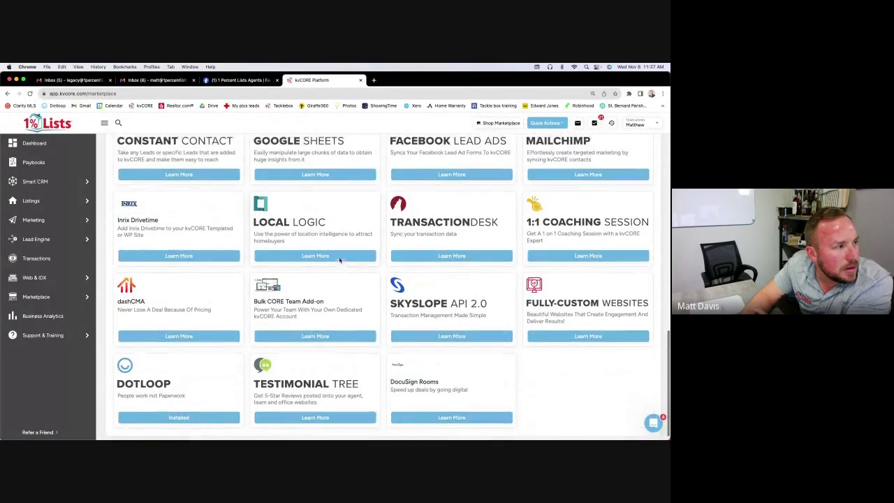
scroll(340, 260, up, 15)
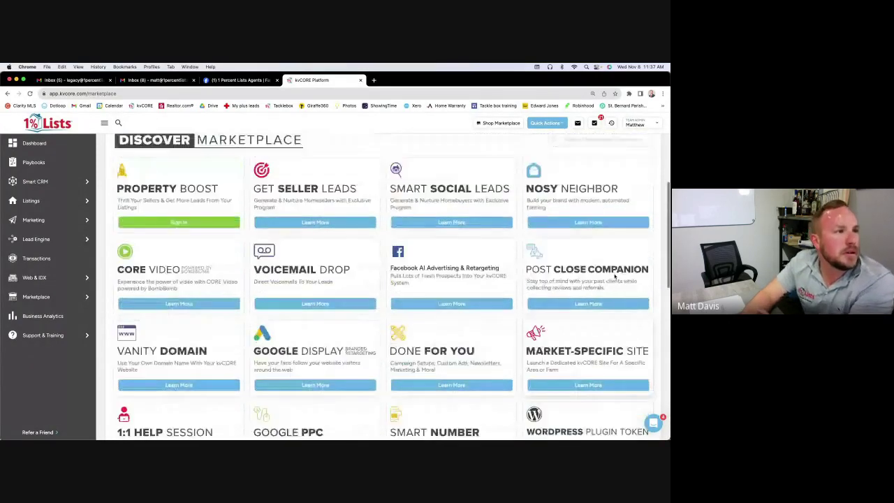
scroll(606, 282, down, 5)
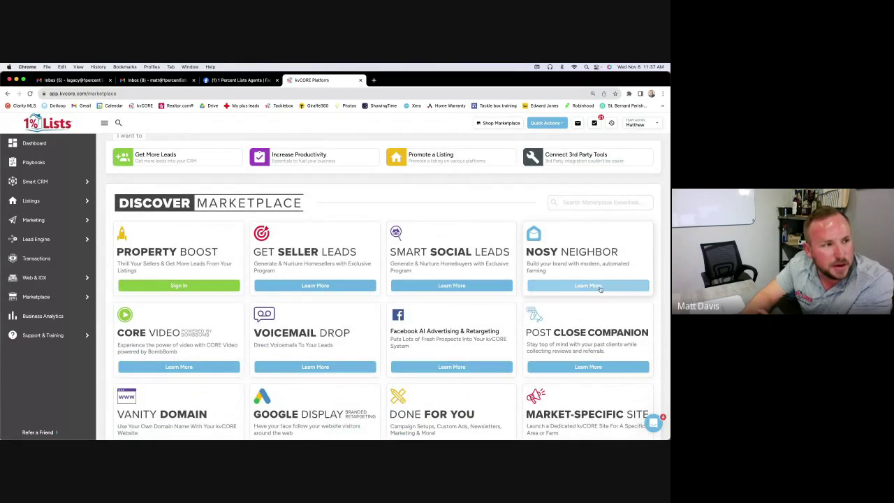
click(600, 286)
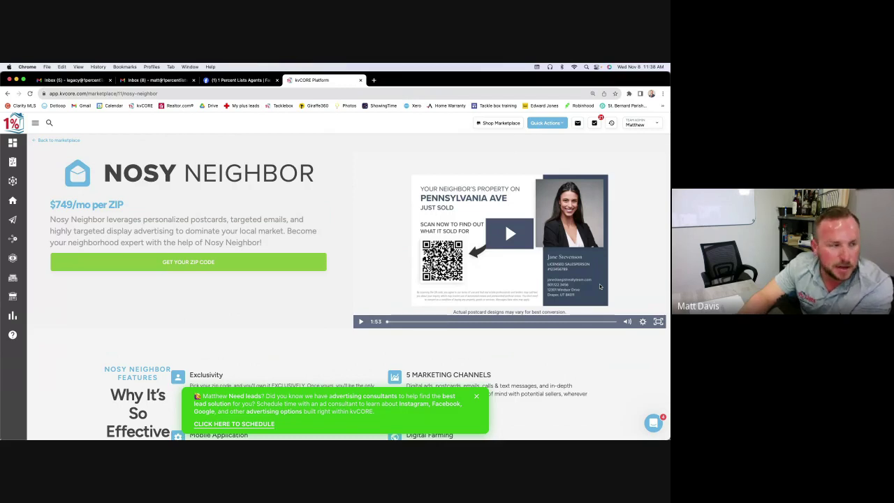
Review Nosy Neighbor's $749/mo per ZIP offer, then return via Marketplace to the Dashboard
scroll(174, 202, down, 2)
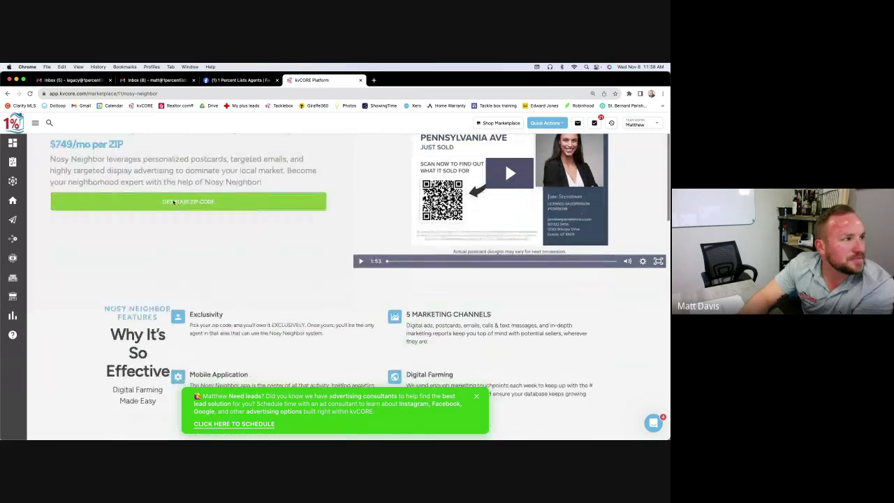
scroll(174, 202, up, 2)
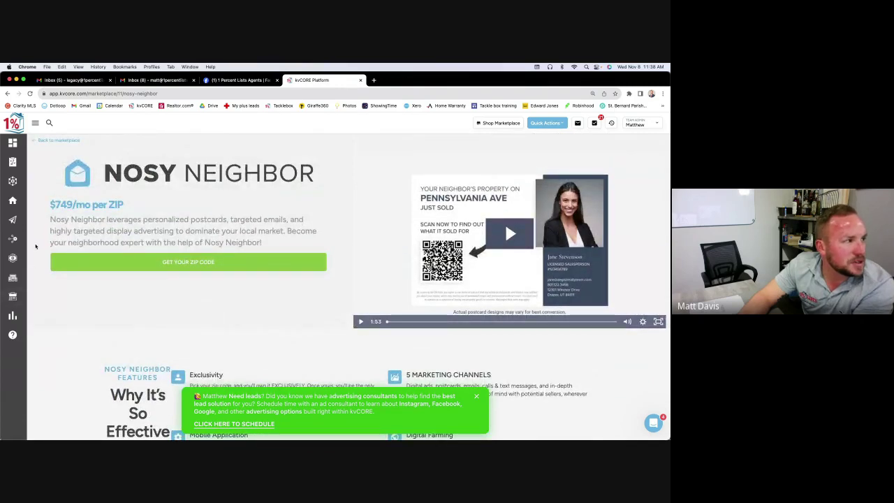
click(43, 295)
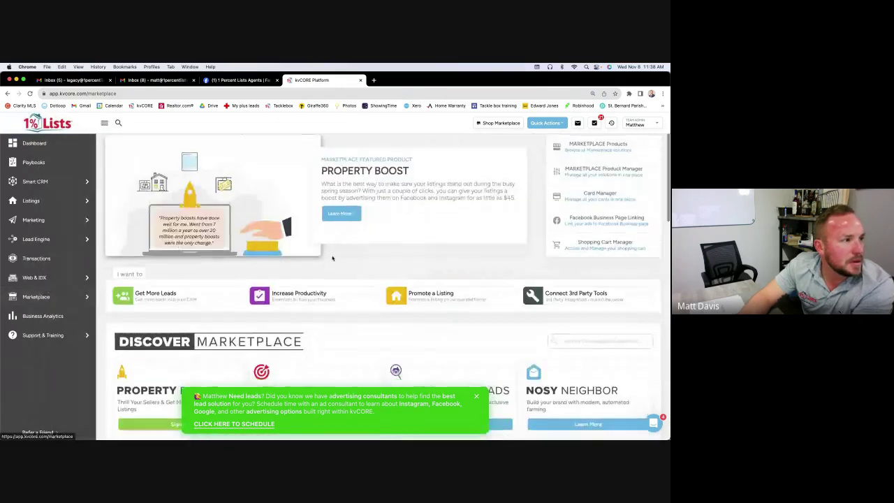
scroll(333, 258, down, 8)
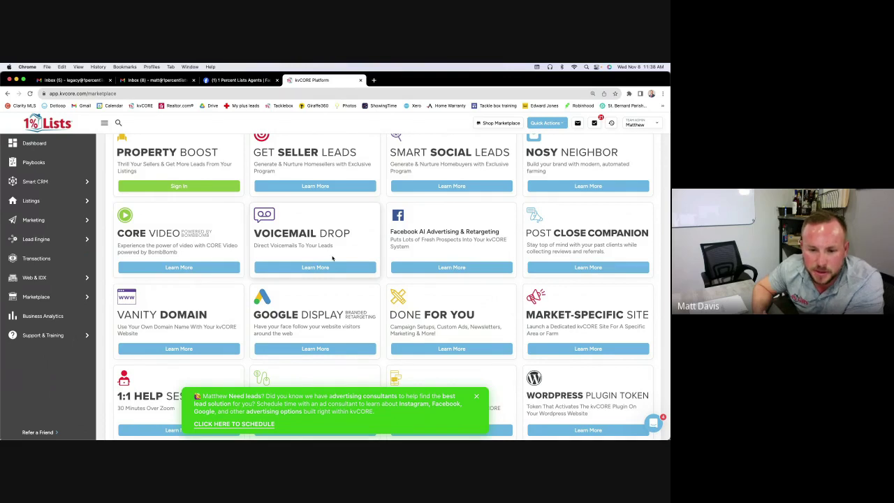
click(34, 144)
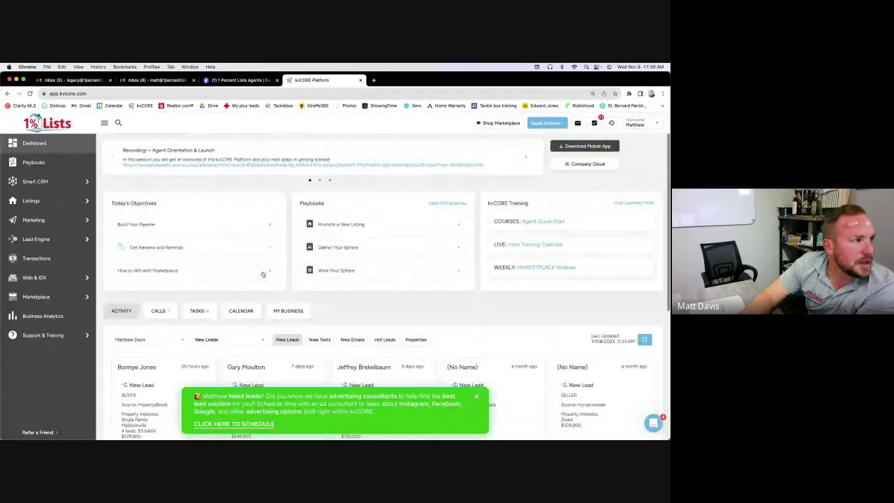
Show the dashboard Tasks list (4 due today, 2 past due, 42 upcoming) and dismiss the consultants banner
click(206, 316)
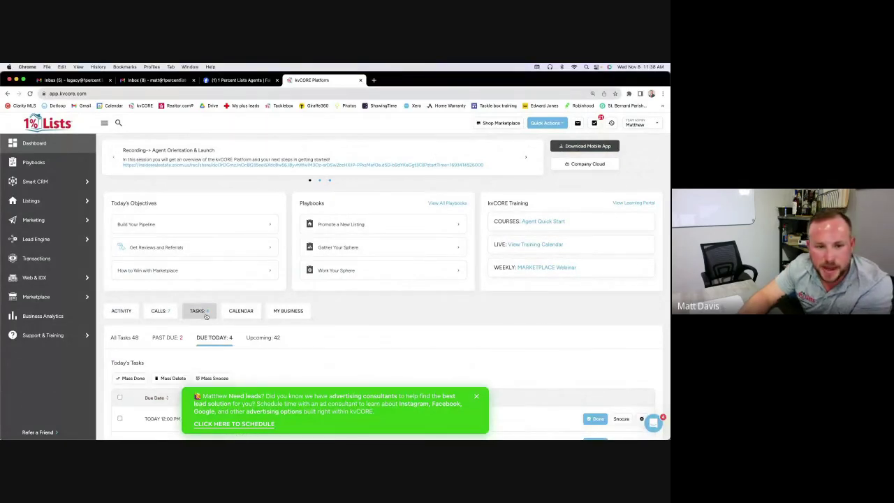
click(476, 396)
scroll(445, 344, down, 3)
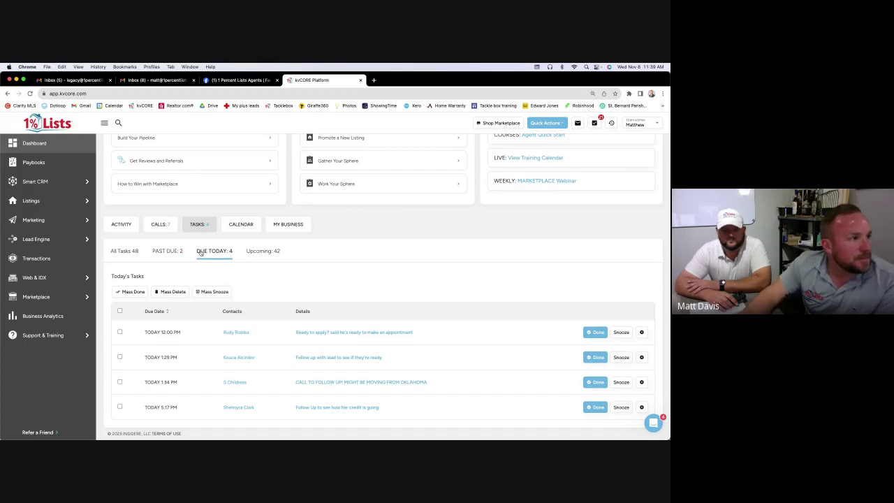
scroll(200, 253, up, 5)
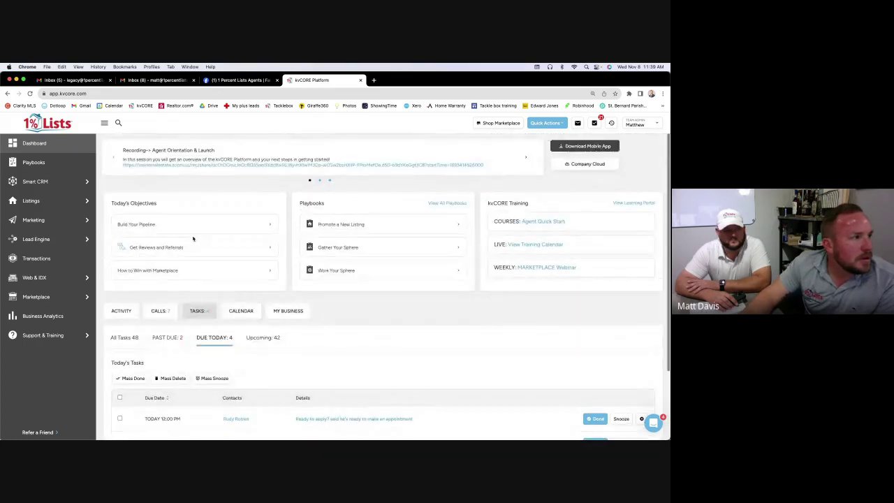
mouse_move(61, 242)
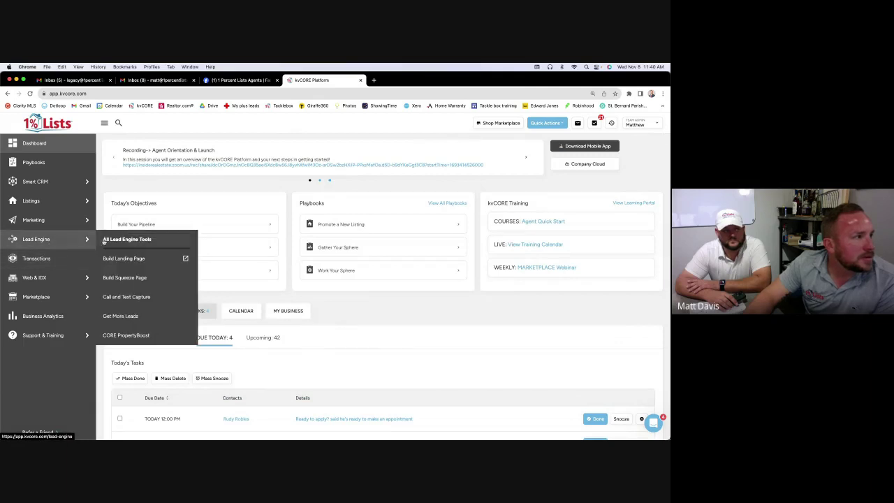
mouse_move(70, 220)
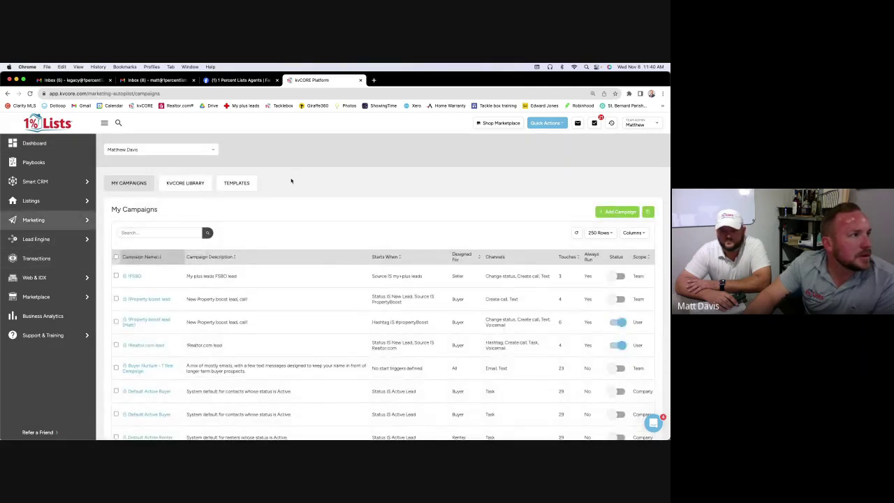
Show the email campaign templates, then open a new browser tab ready to paste an address
click(252, 187)
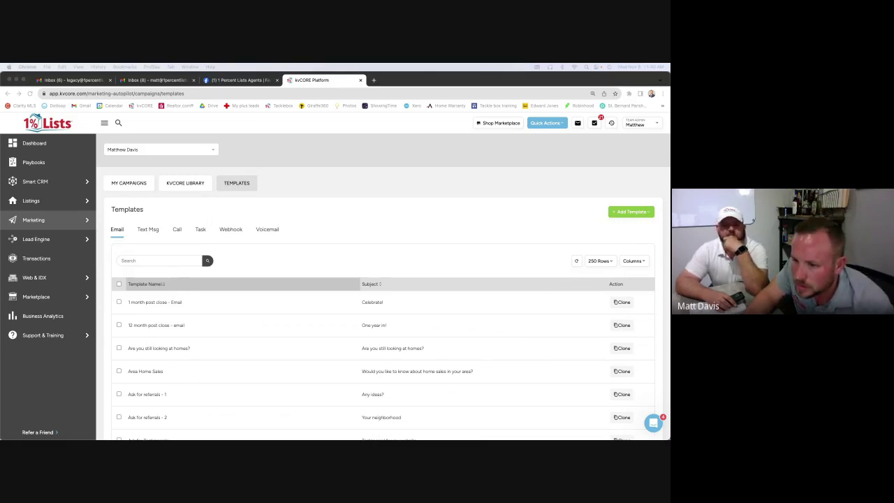
click(374, 79)
right_click(376, 91)
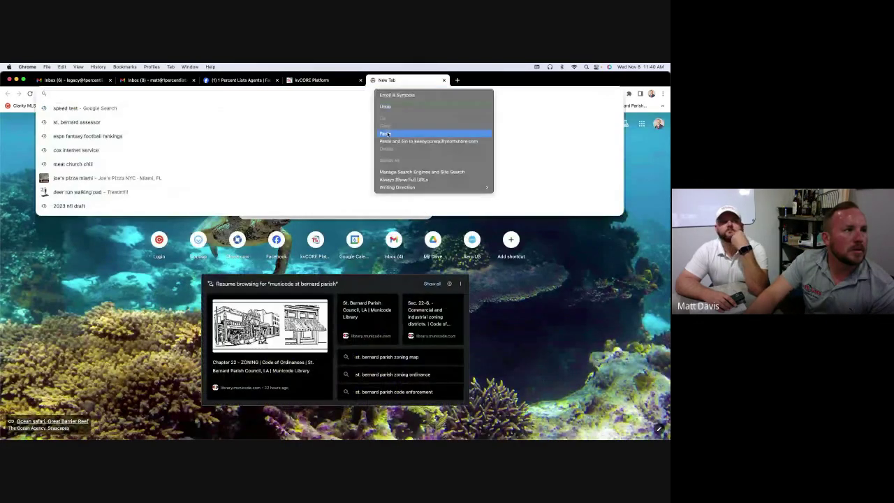
Load keepyourequitynorthshore.com, retyping the address after the site-can't-be-reached error
click(388, 133)
key(Return)
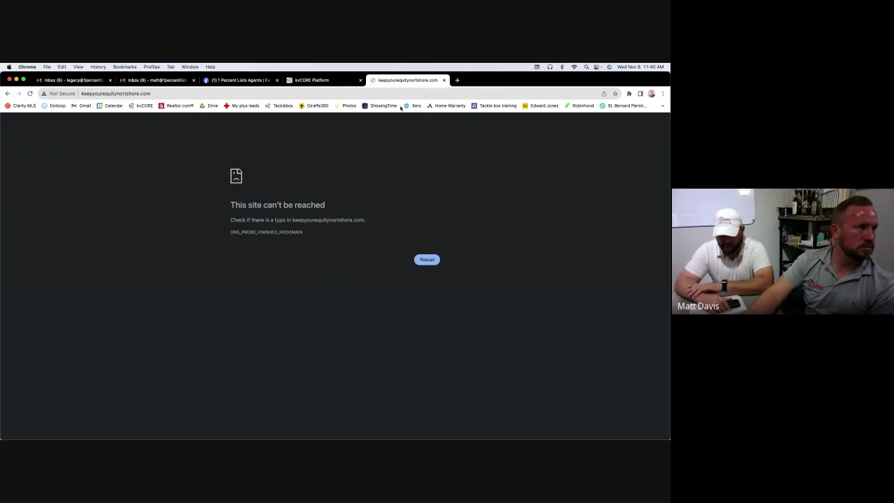
click(426, 259)
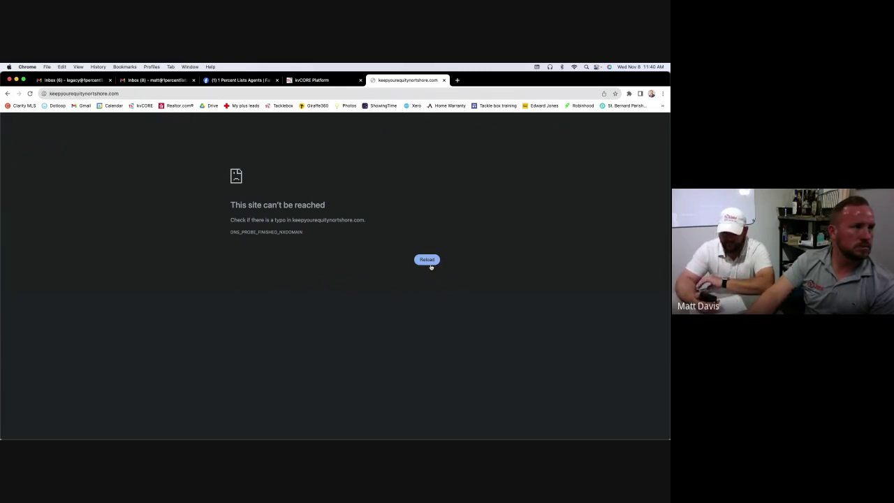
click(338, 94)
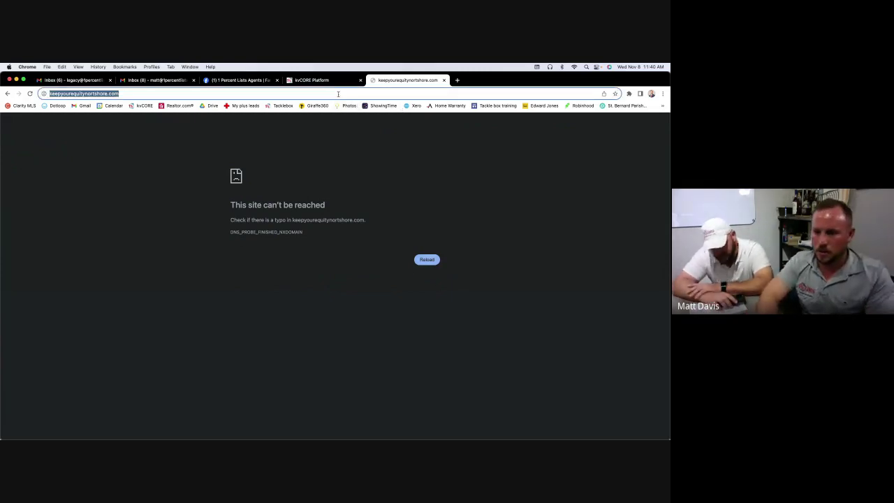
text(keepyo)
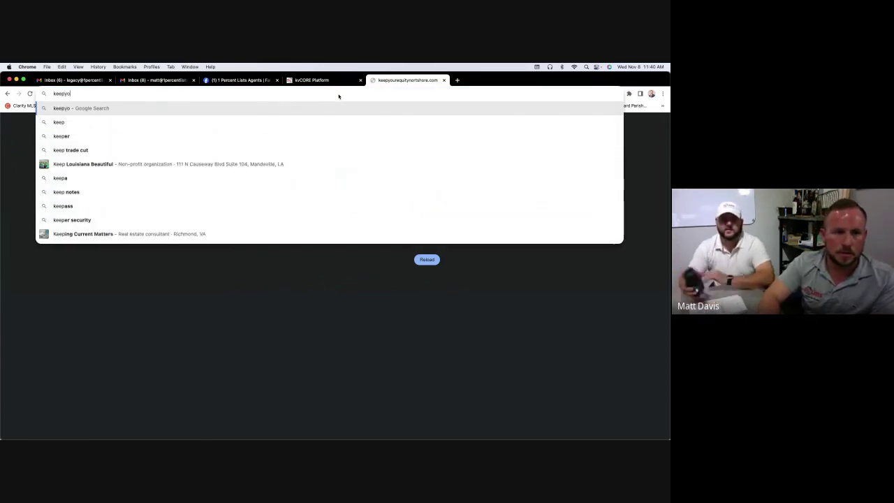
text(ur)
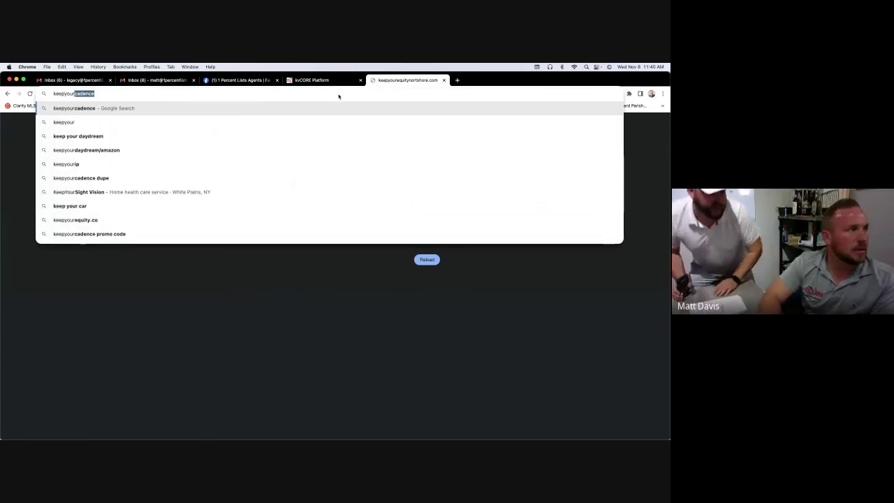
text(equi)
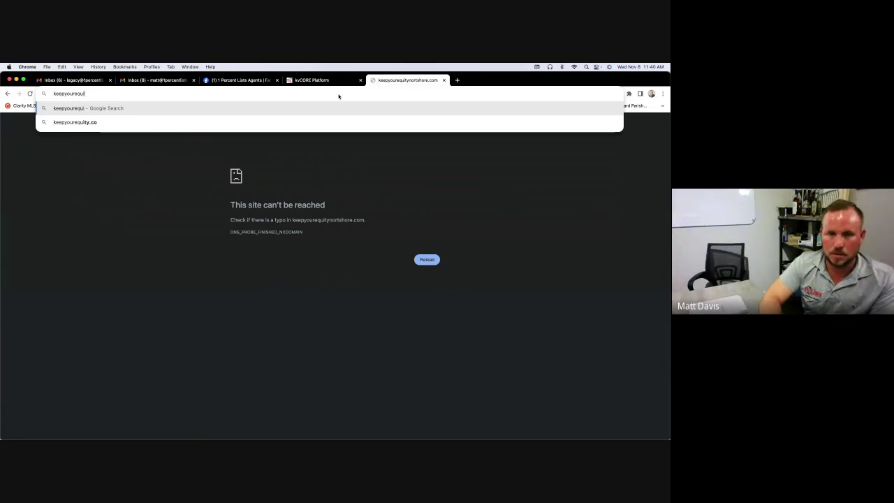
text(ty)
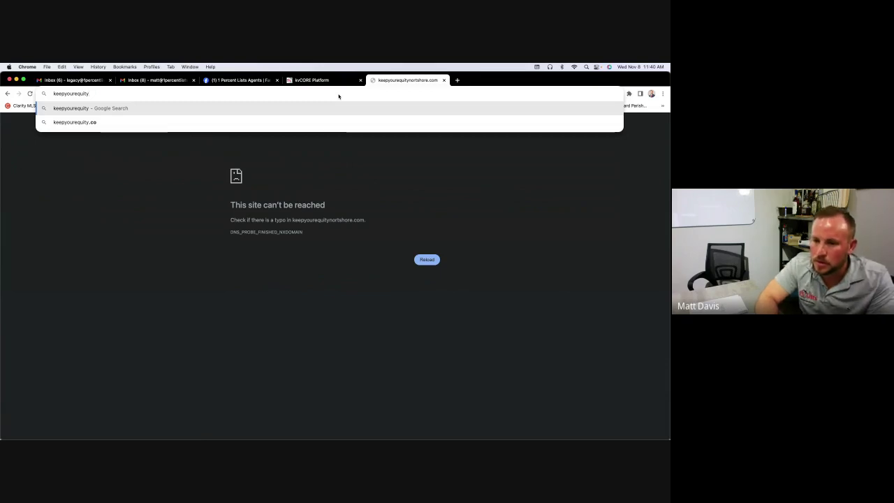
text(n)
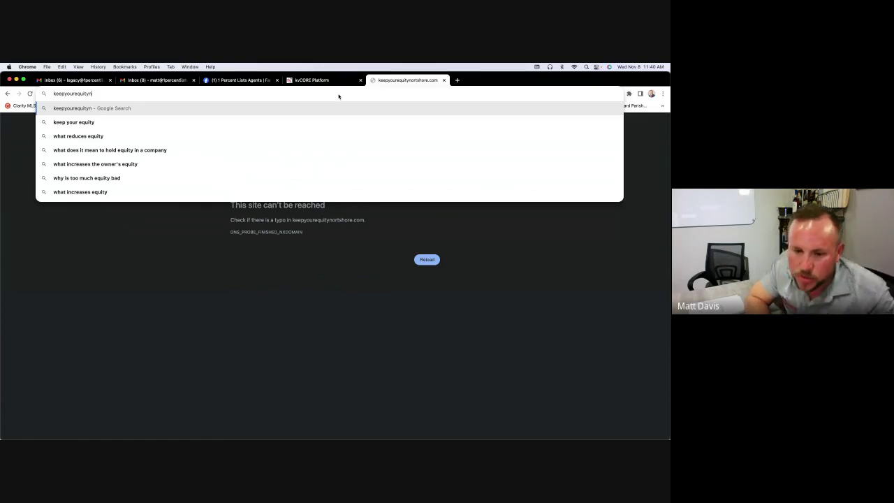
text(orth)
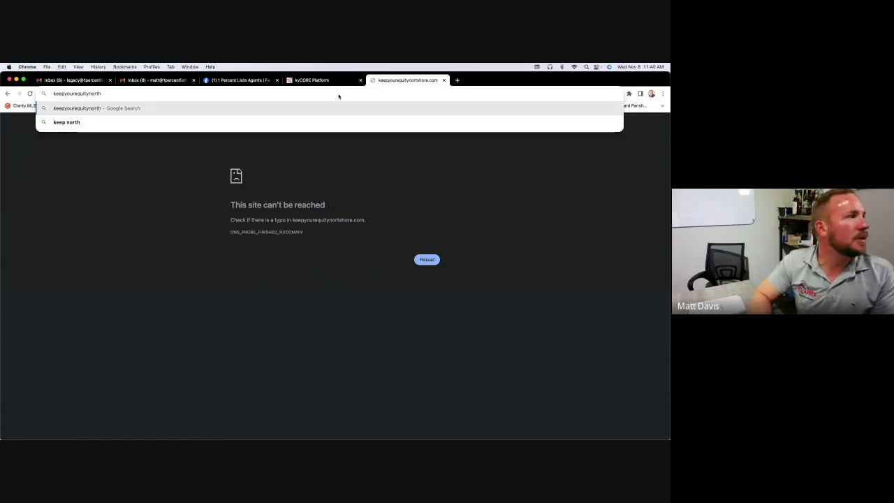
text(shore.com)
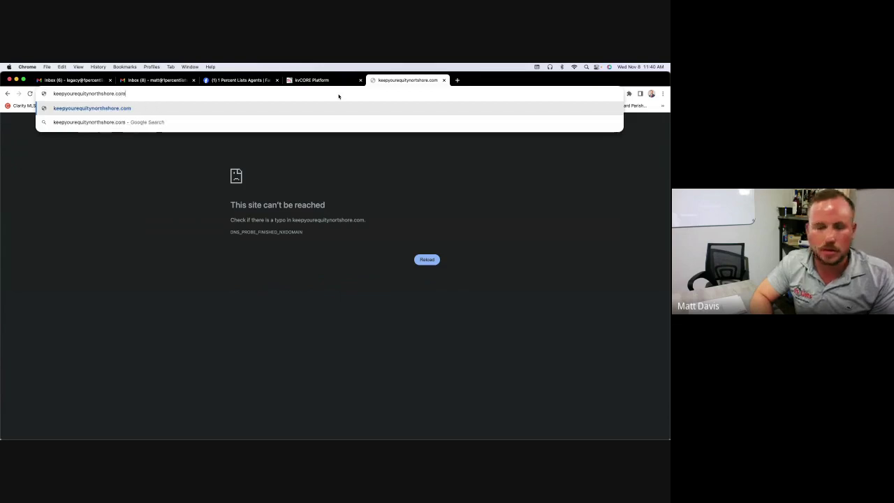
key(Return)
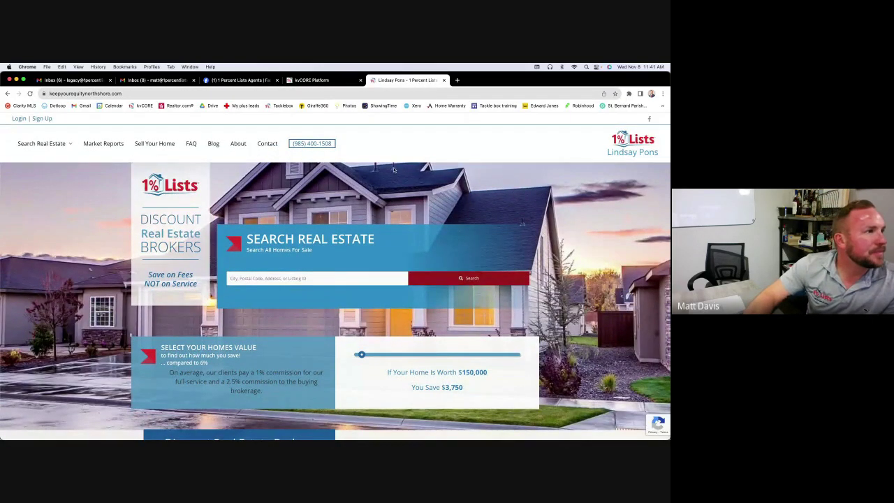
Scroll through the keepyourequitynorthshore.com homepage sections, then return to the kvCORE Platform tab
scroll(199, 181, down, 1)
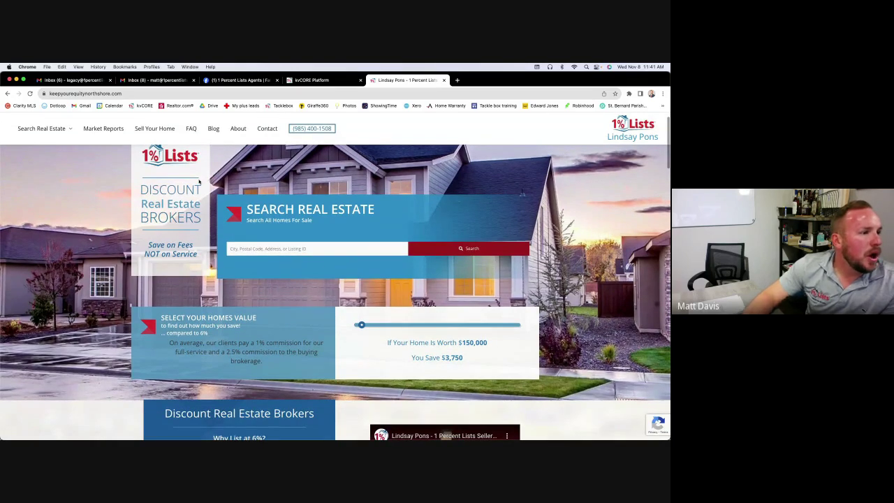
scroll(199, 181, down, 5)
scroll(199, 181, down, 5)
scroll(199, 181, up, 15)
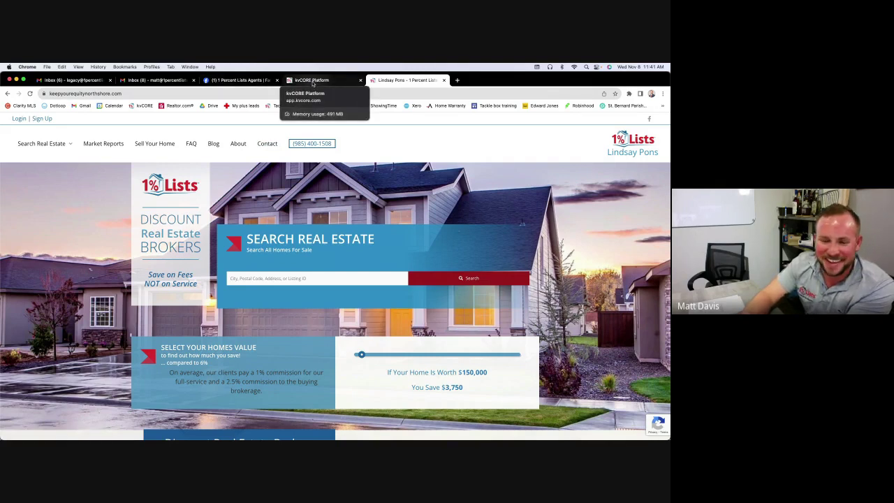
scroll(344, 197, down, 5)
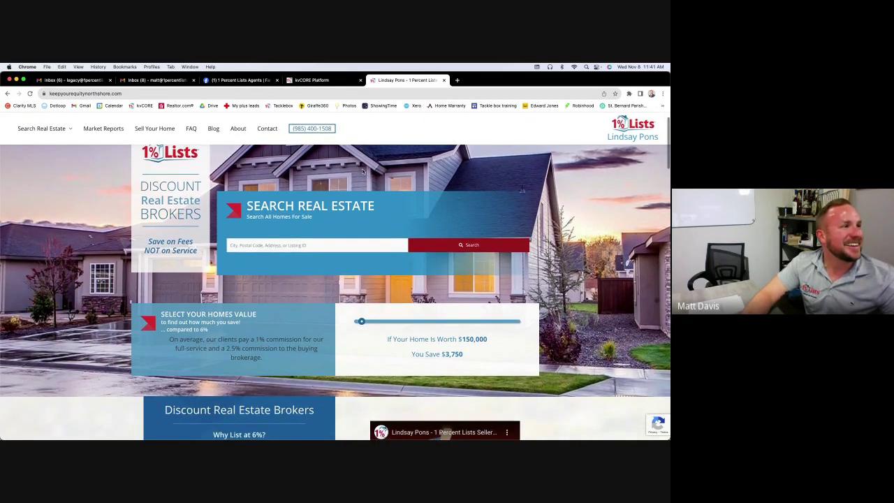
scroll(362, 171, up, 5)
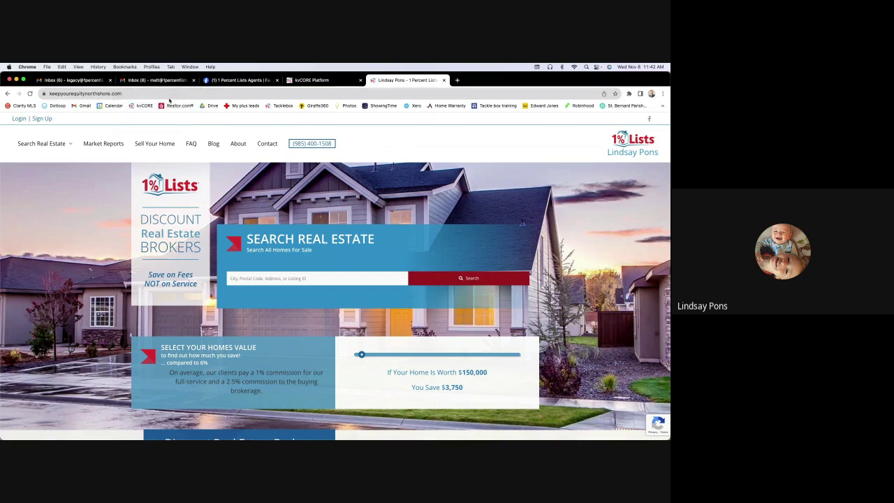
click(302, 82)
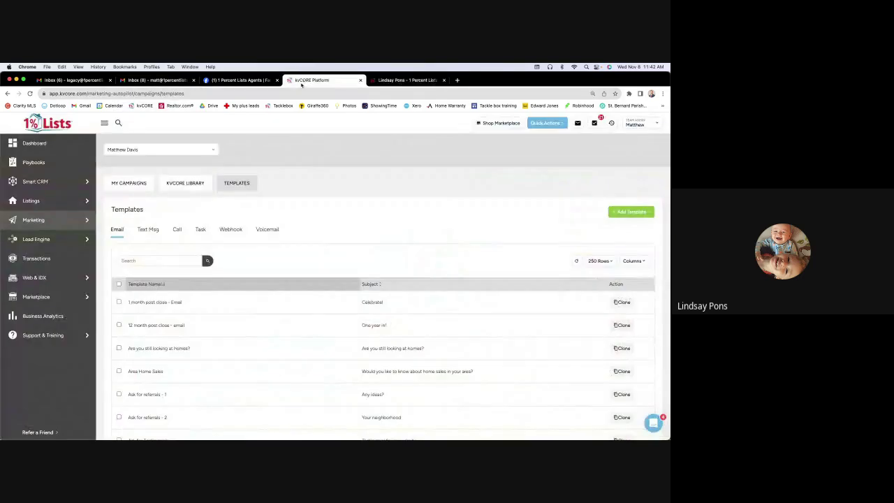
Open Web & IDX Website Settings and review the Hero template, colour, background image and logo options
mouse_move(48, 279)
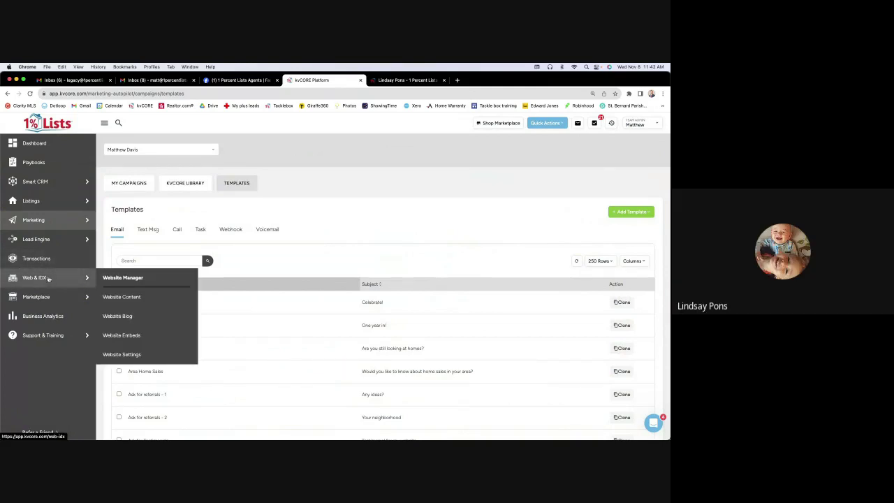
click(142, 355)
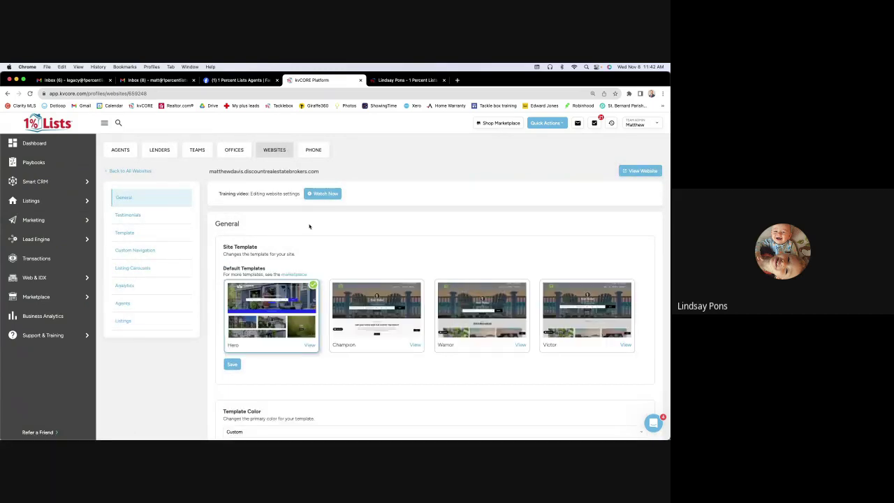
scroll(310, 226, down, 1)
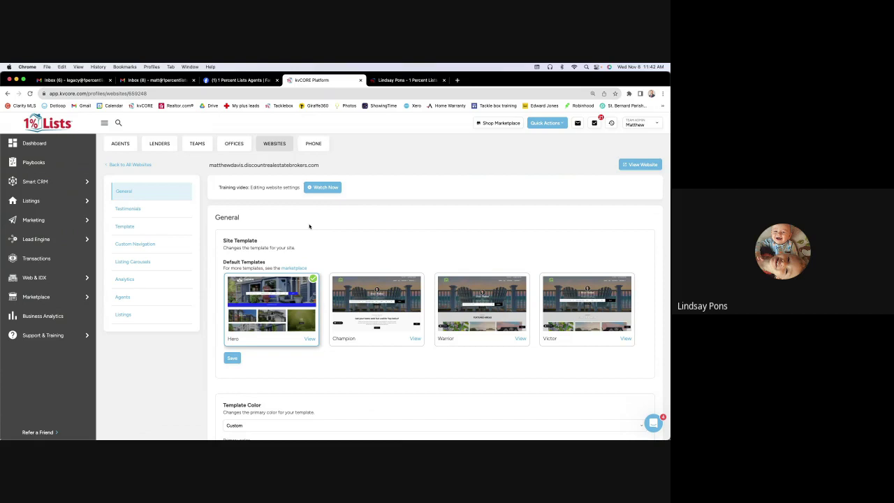
scroll(309, 226, down, 6)
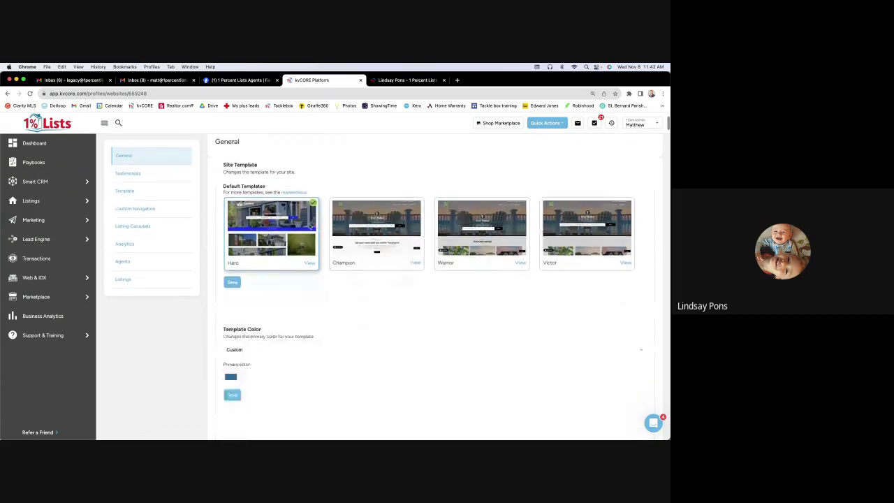
scroll(309, 225, down, 10)
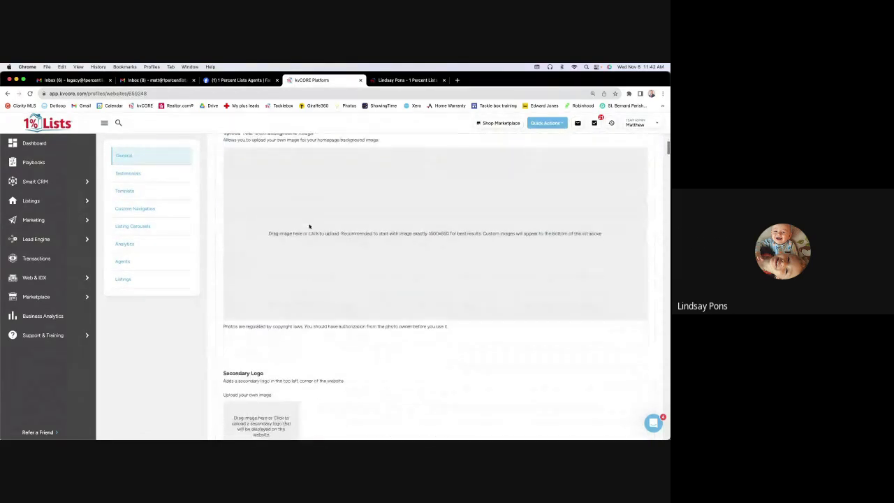
scroll(310, 226, up, 20)
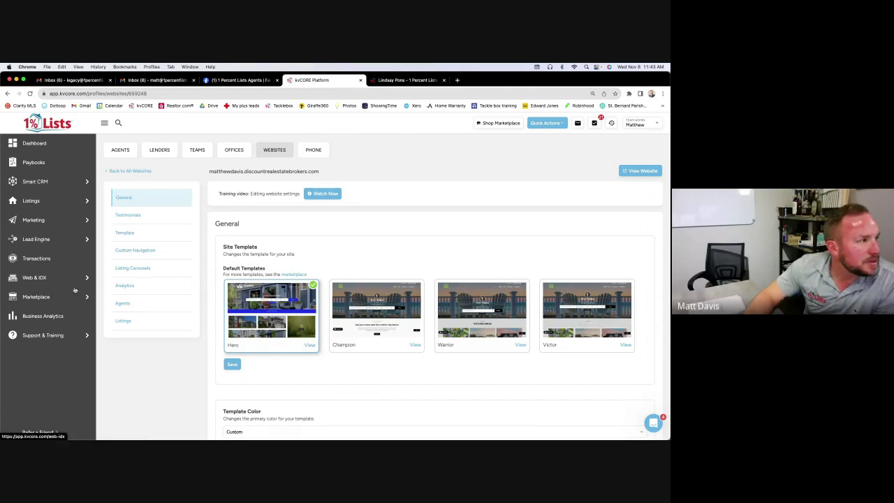
Open the Marketplace catalog and look over, then close, the Market-Specific Site add-on details
click(119, 296)
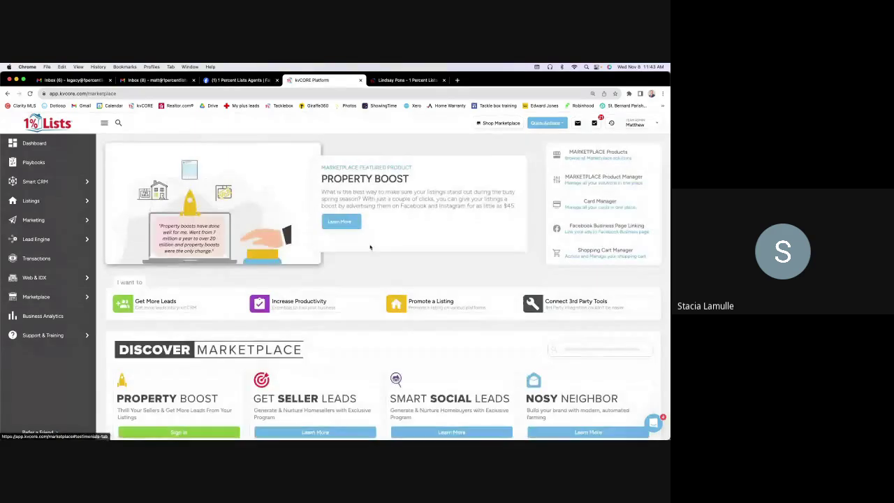
scroll(381, 259, down, 4)
scroll(385, 265, down, 3)
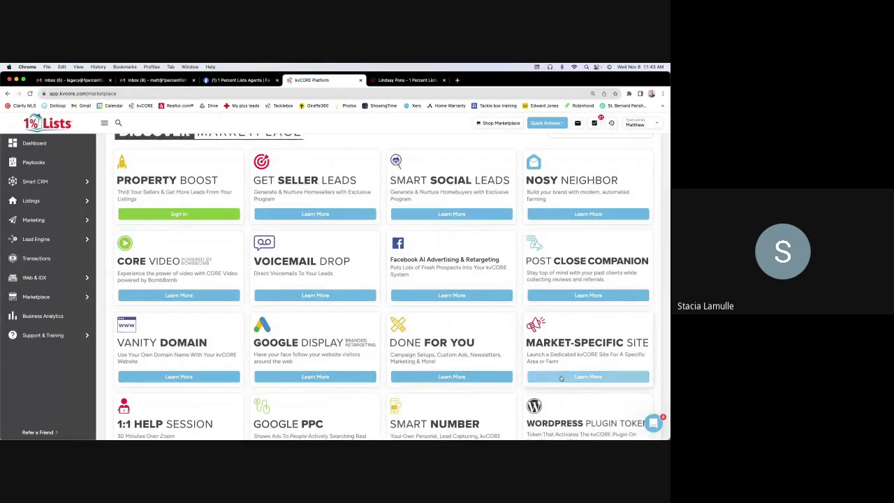
click(561, 377)
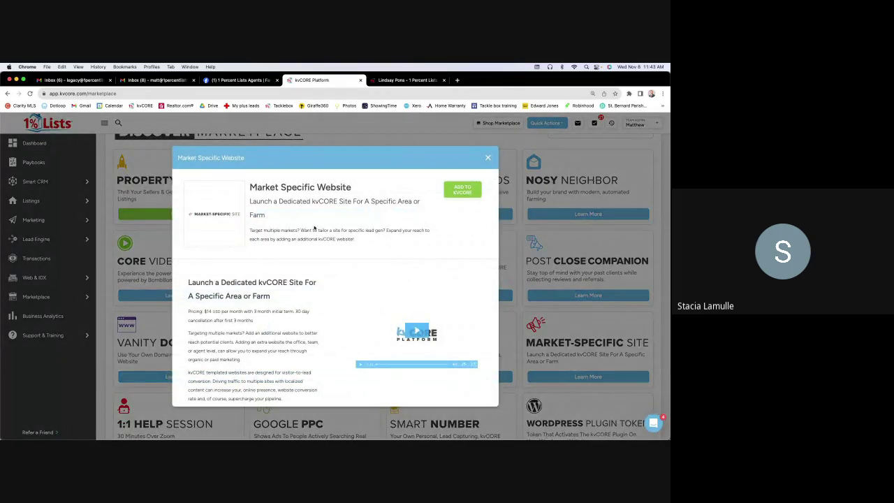
scroll(315, 228, down, 1)
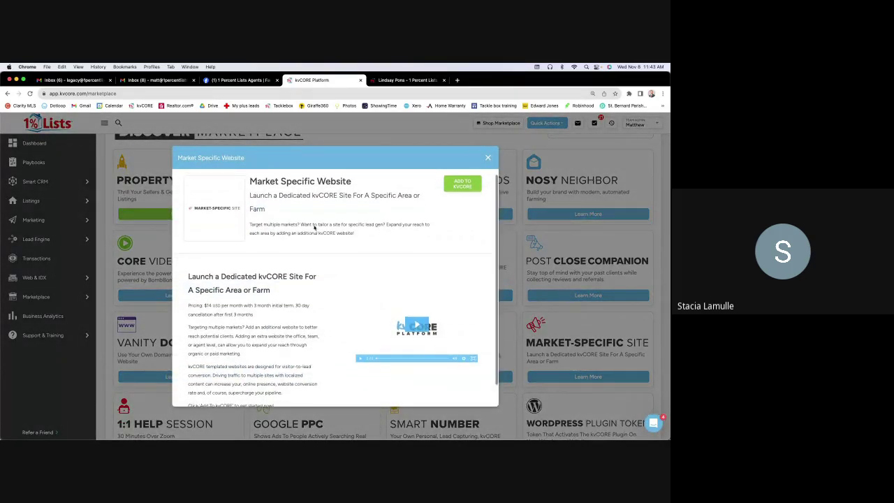
scroll(314, 227, down, 2)
click(489, 159)
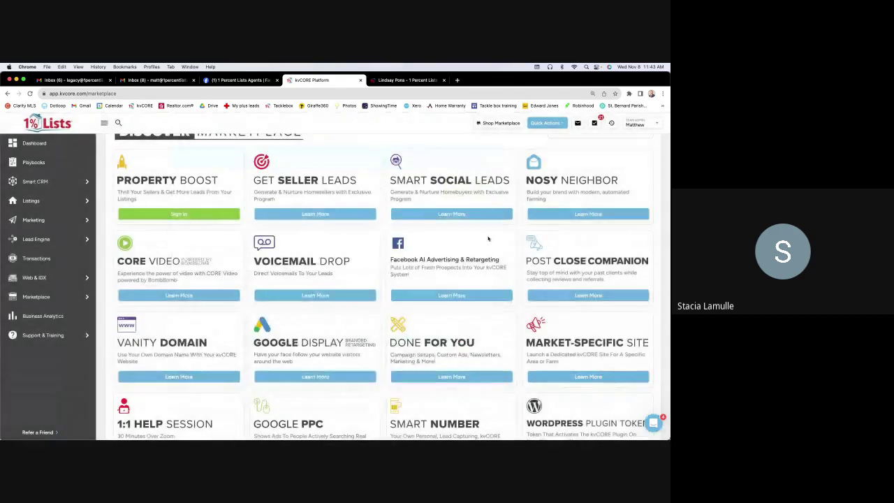
View the Vanity Domain add-on details, priced $11 monthly with a 3-month minimum
click(154, 357)
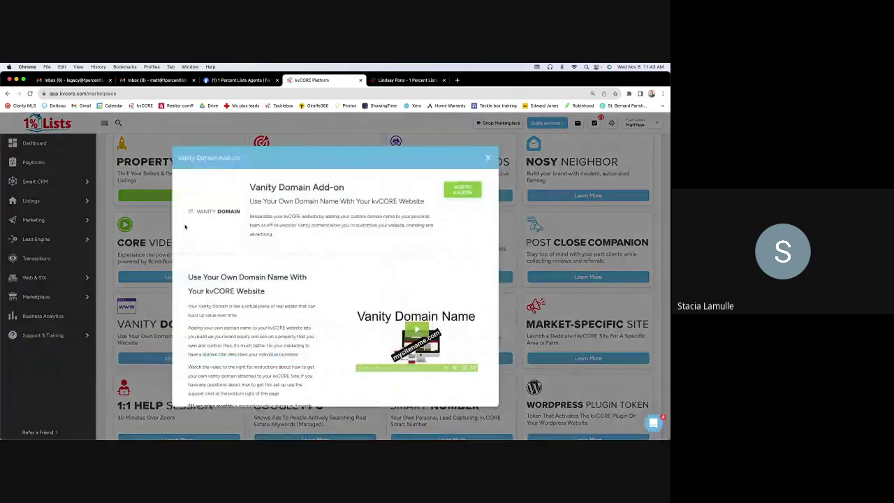
scroll(305, 252, down, 1)
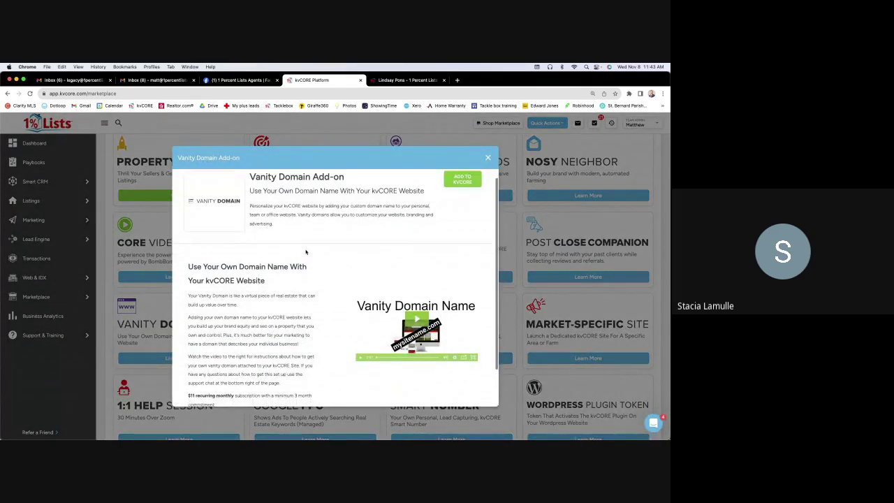
scroll(305, 252, down, 2)
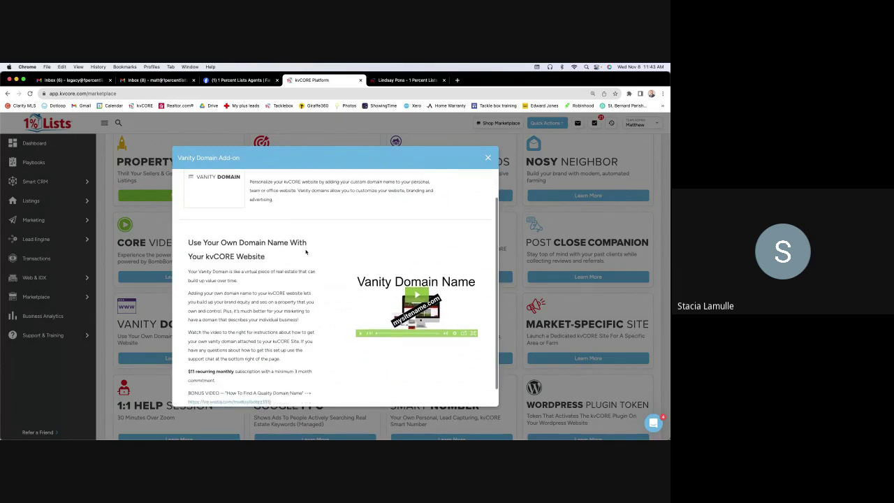
scroll(305, 252, down, 2)
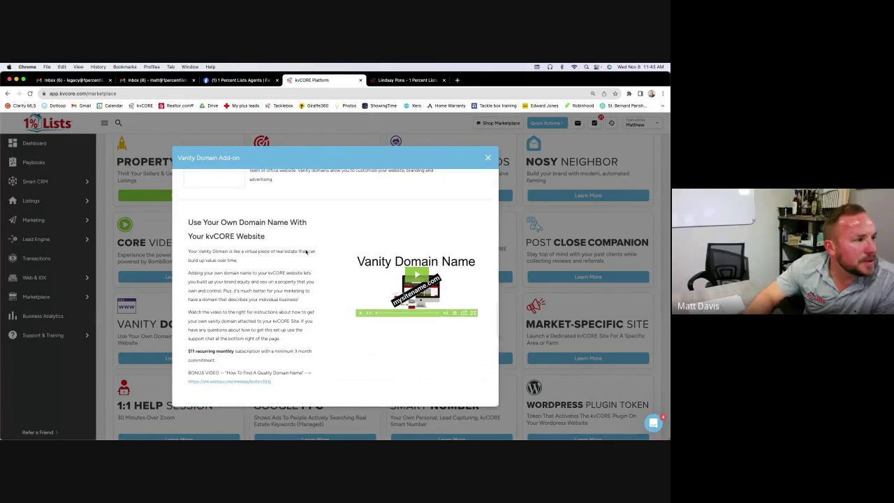
scroll(305, 252, up, 5)
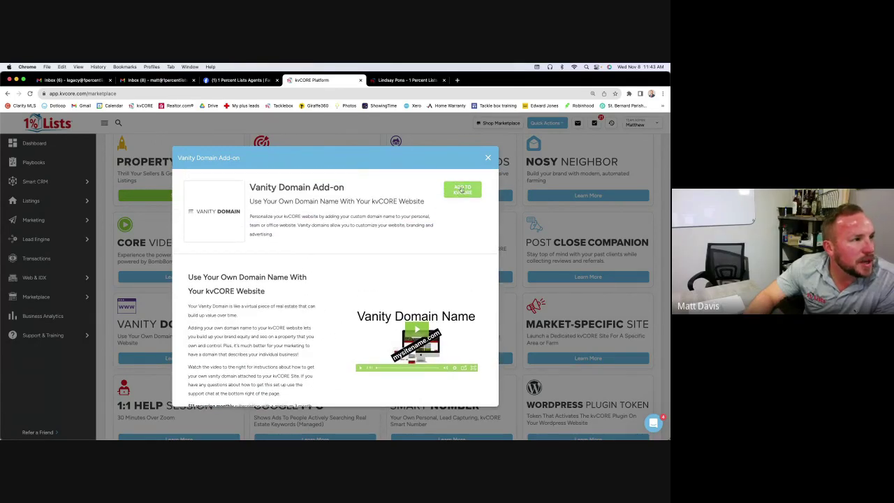
click(461, 189)
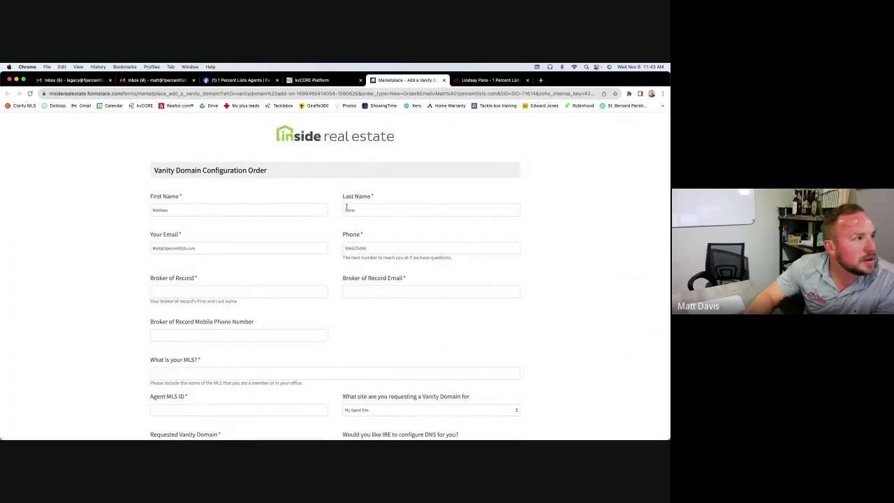
scroll(335, 250, down, 2)
scroll(239, 266, down, 4)
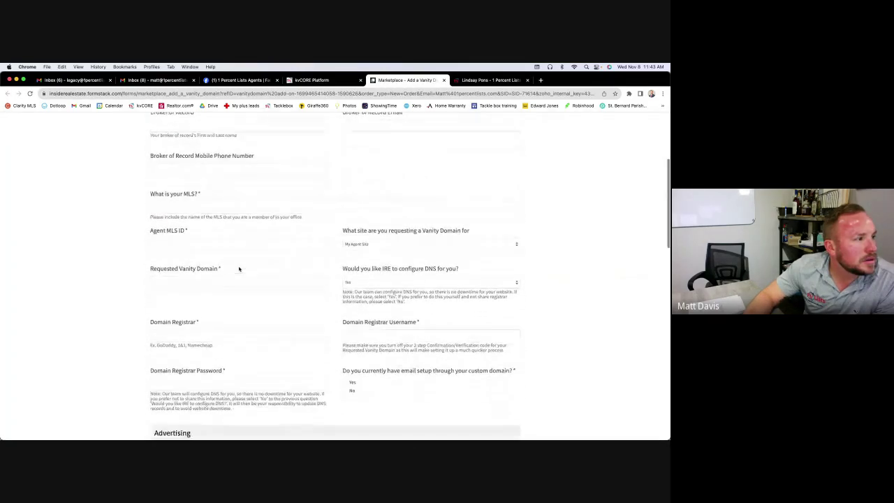
scroll(238, 266, down, 10)
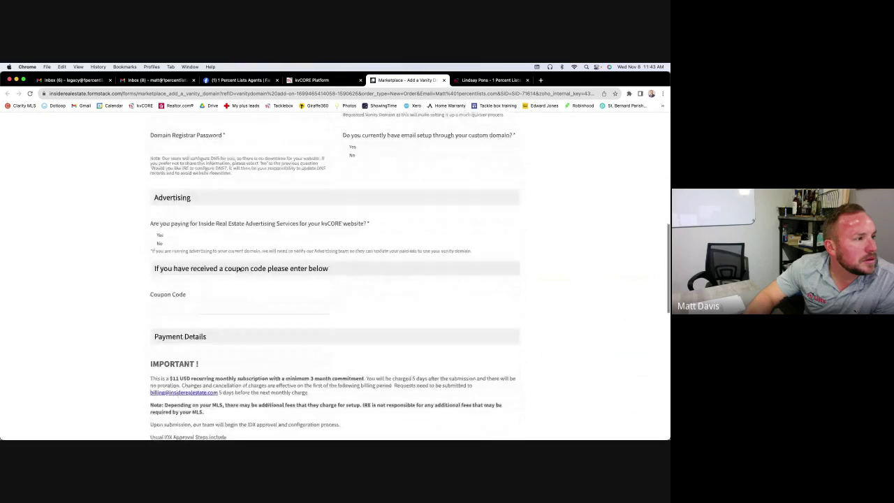
scroll(239, 268, down, 2)
scroll(335, 210, up, 18)
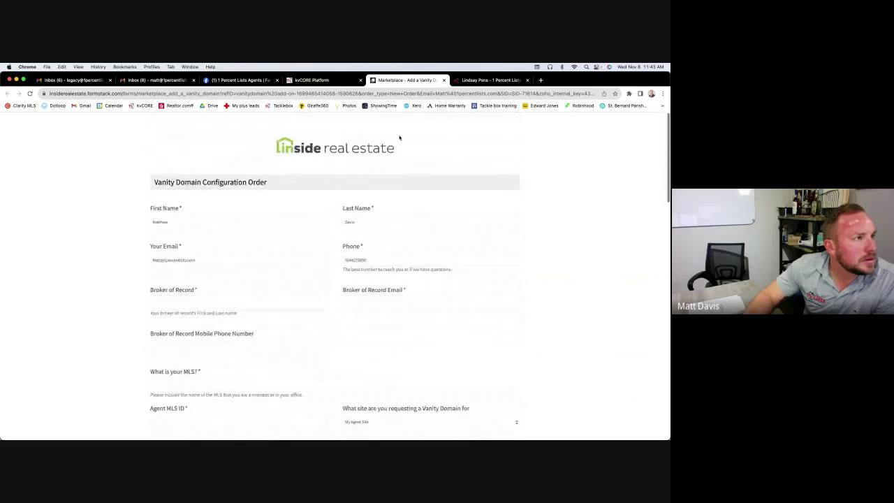
click(442, 81)
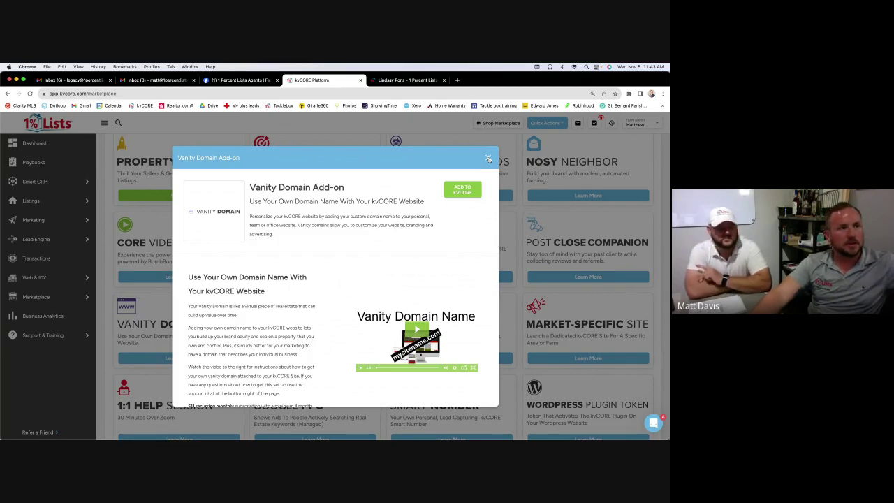
Close the Vanity Domain details and scroll down the Marketplace add-on catalog
click(488, 159)
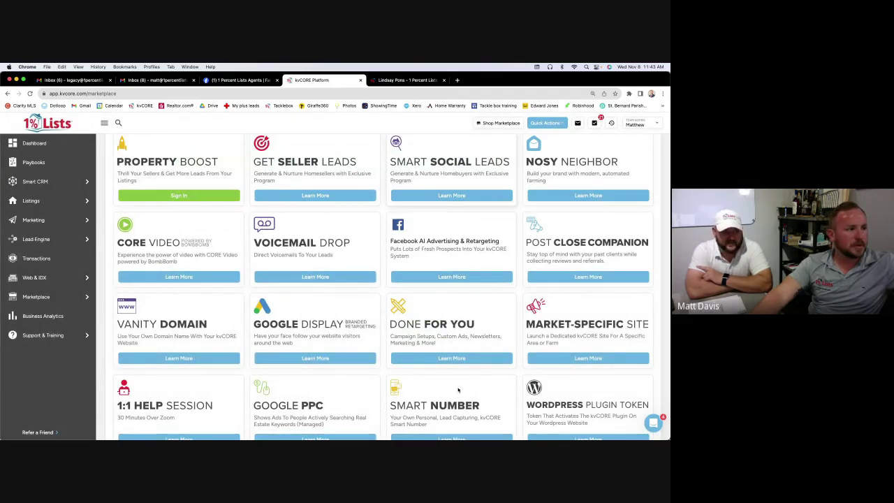
scroll(446, 321, down, 1)
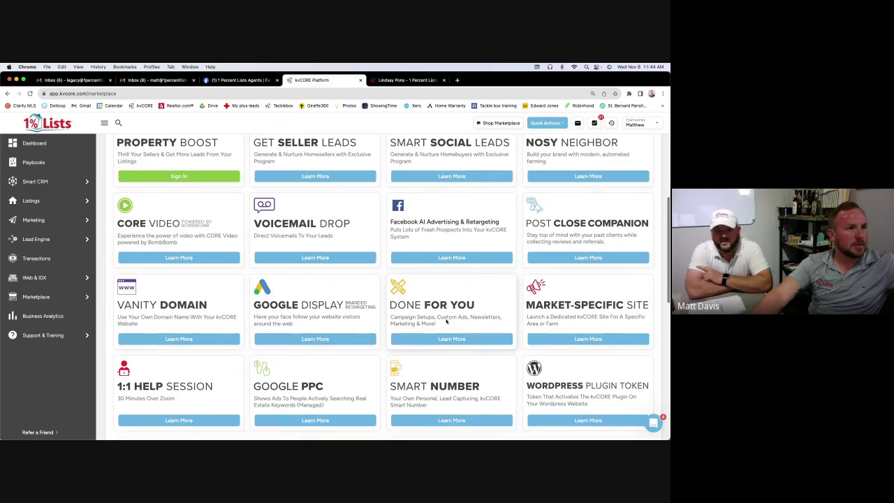
scroll(447, 322, down, 5)
scroll(447, 320, down, 10)
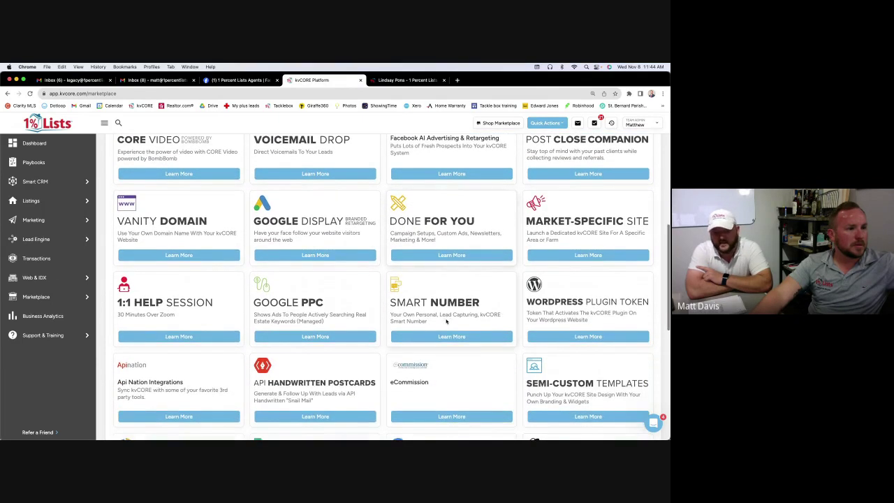
scroll(447, 319, down, 3)
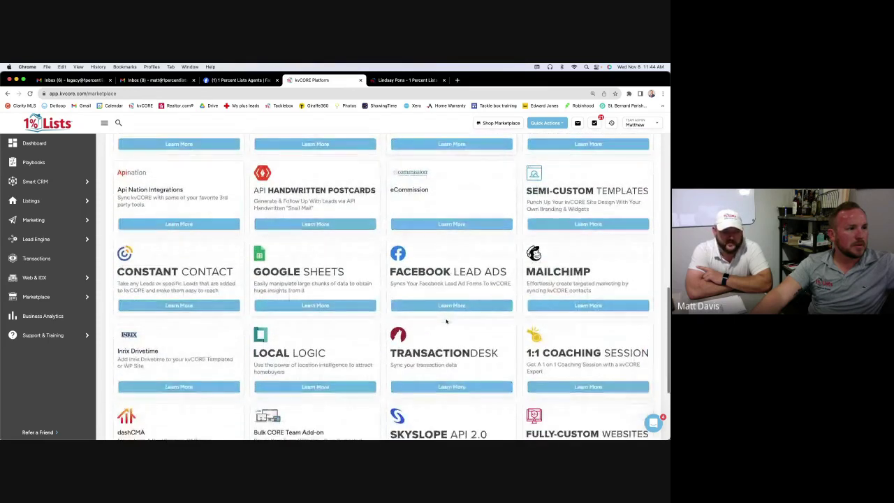
scroll(447, 321, down, 4)
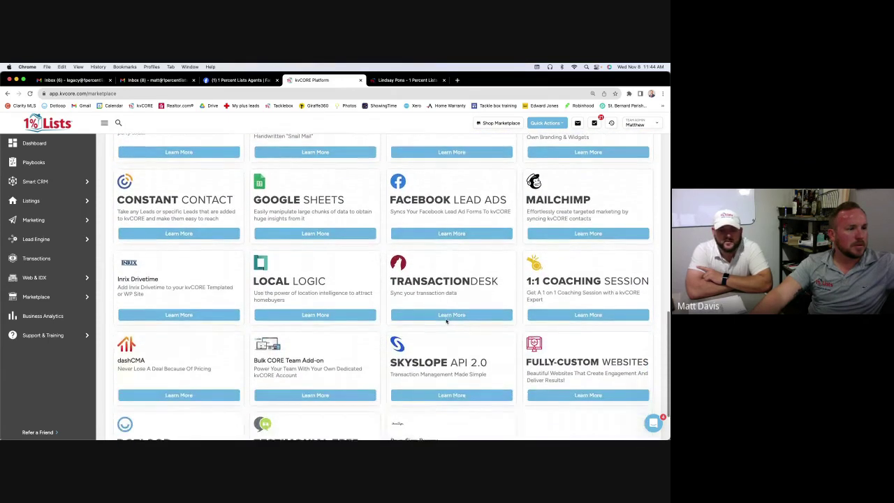
Look through the Fully Custom Websites add-on details, then close them back to the catalog
click(588, 392)
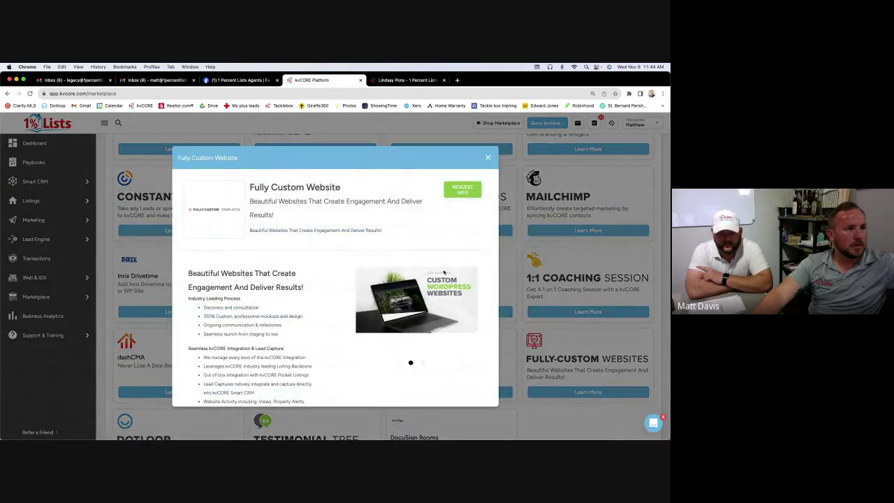
scroll(443, 272, down, 1)
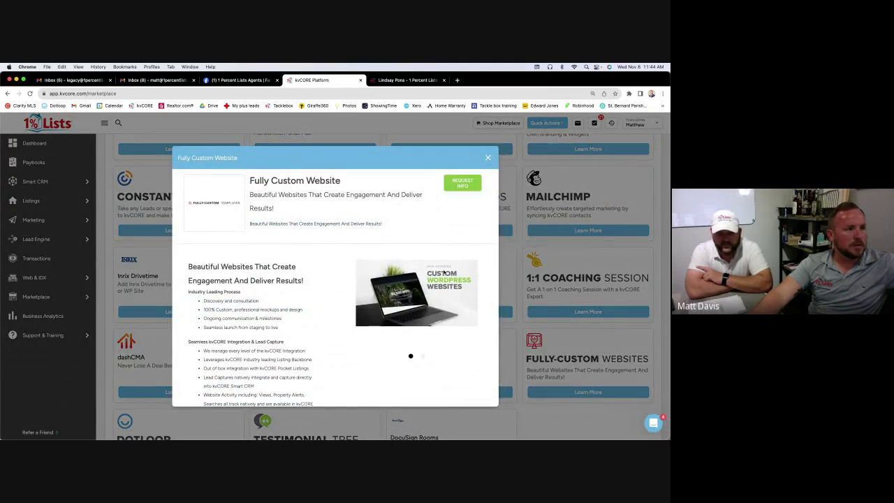
scroll(443, 271, down, 3)
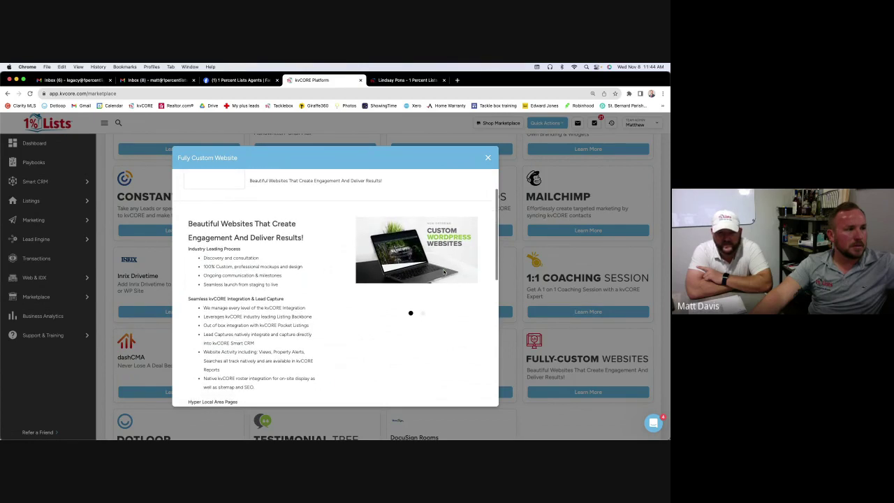
scroll(444, 272, down, 10)
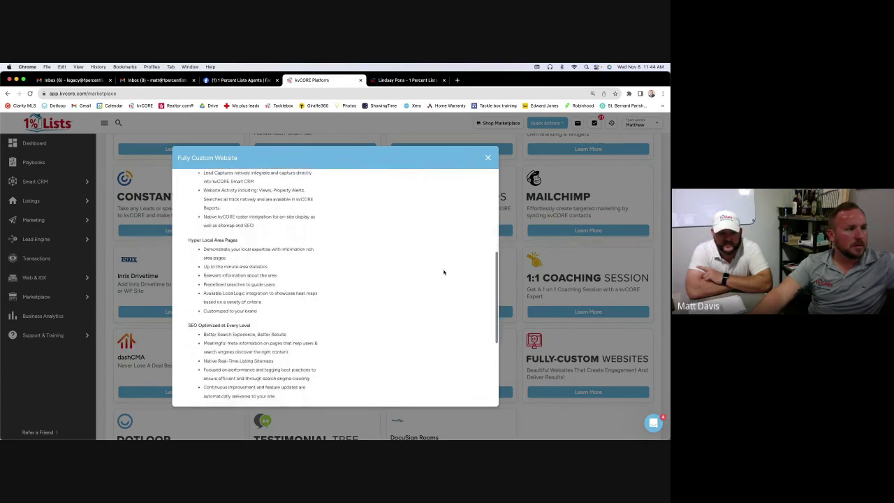
scroll(444, 272, down, 5)
scroll(442, 273, up, 20)
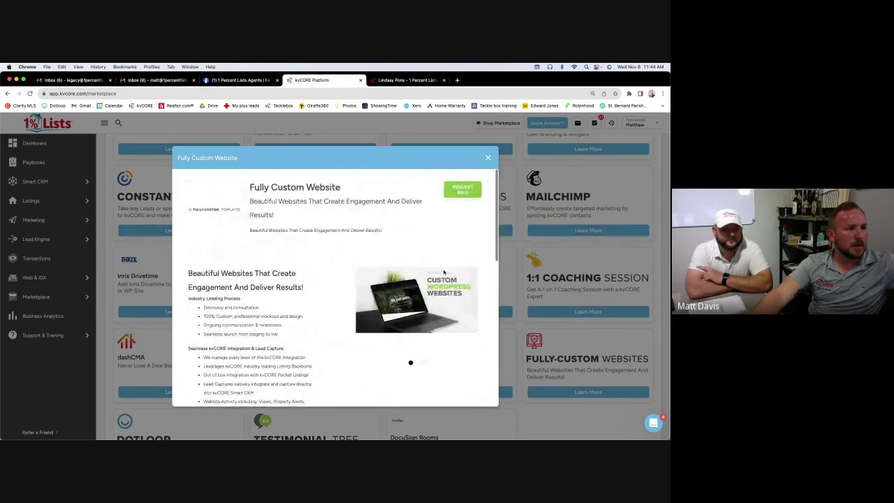
click(488, 159)
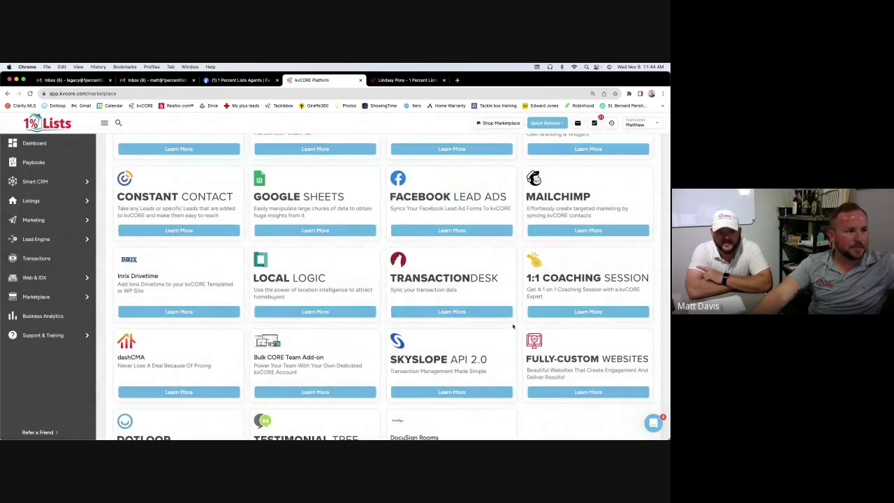
scroll(512, 326, down, 3)
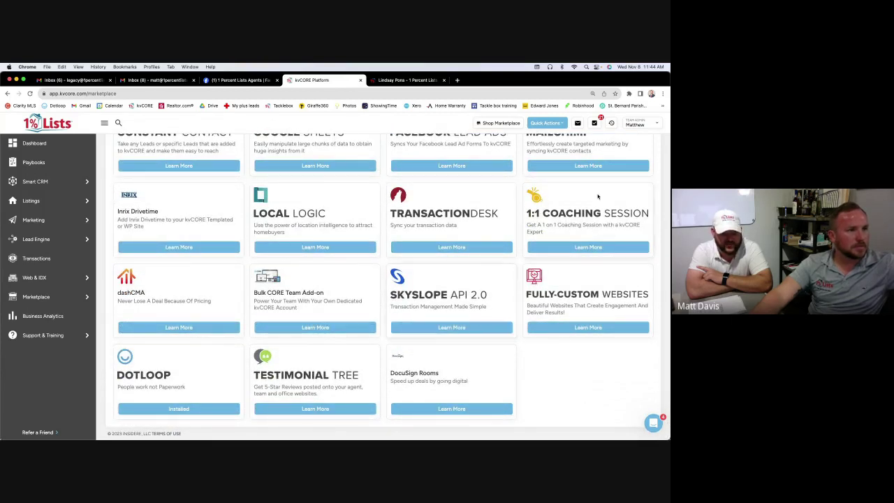
Preview the agent's public website from the account dropdown, scrolling through its page
click(635, 125)
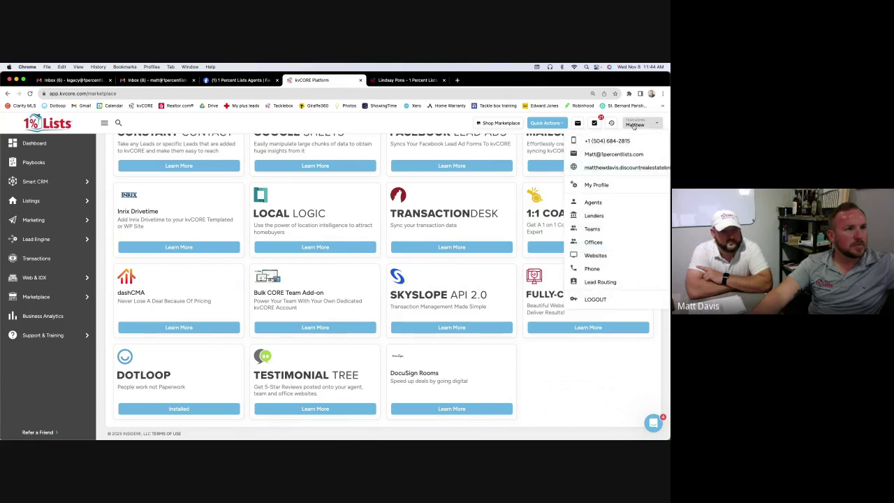
click(633, 168)
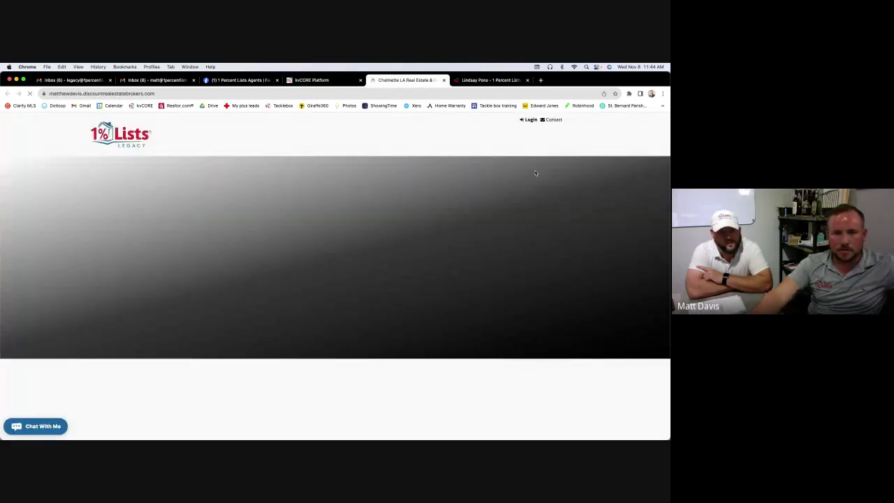
scroll(492, 214, down, 10)
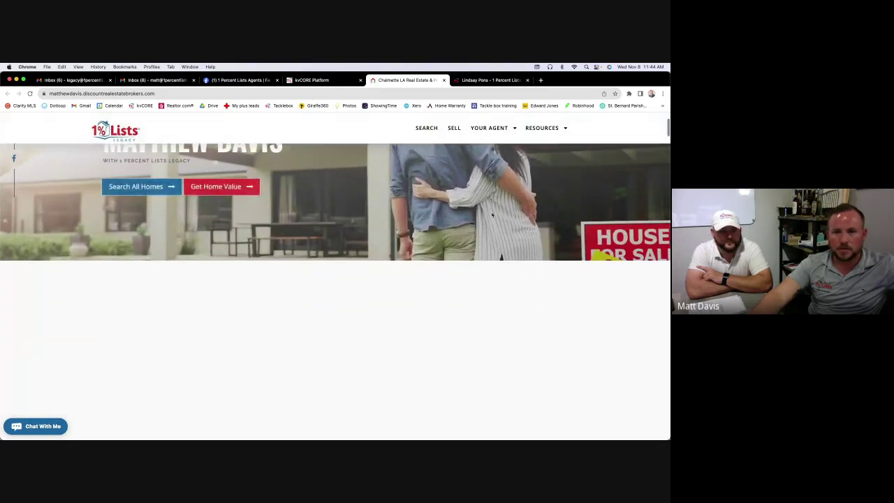
scroll(492, 215, down, 4)
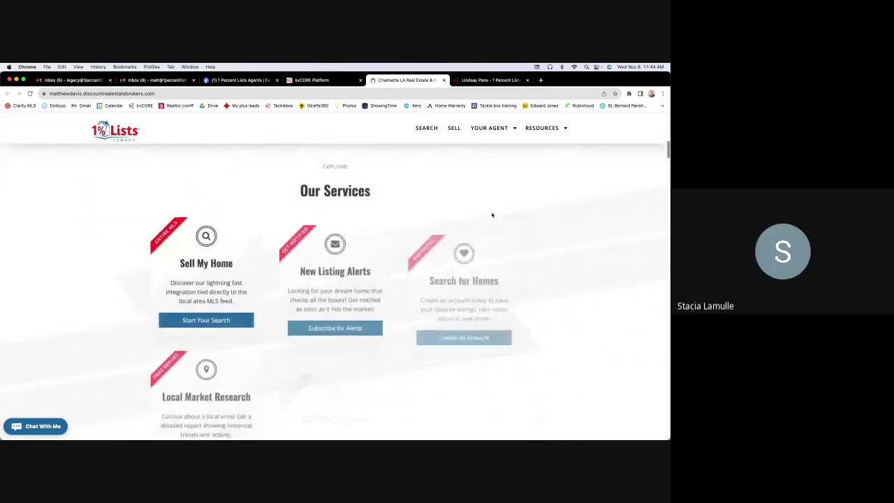
scroll(492, 214, up, 15)
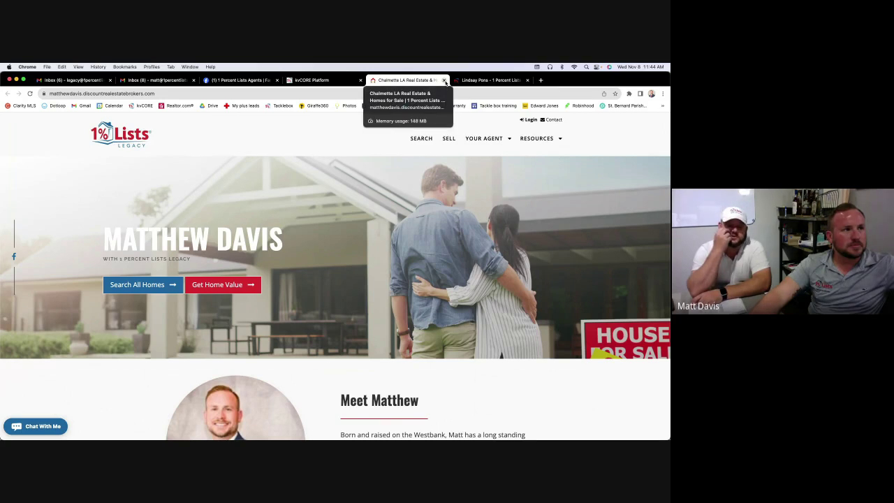
Close the agent website tab and the other agent's site, returning to the kvCORE Marketplace
click(445, 82)
click(428, 82)
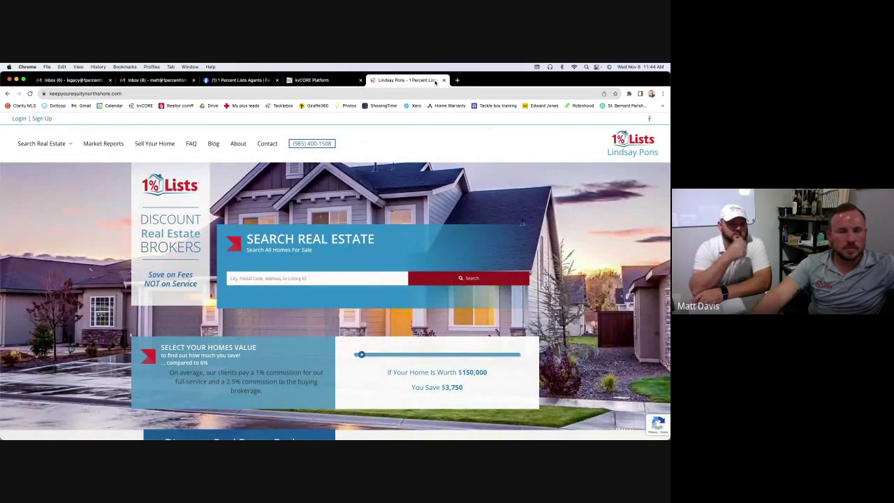
click(443, 81)
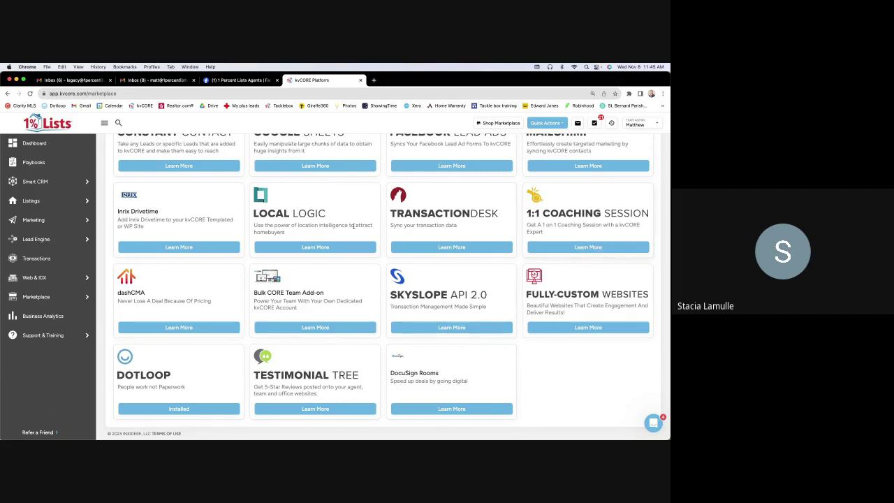
Scroll to Discover Marketplace listing Property Boost, Get Seller Leads, Nosy Neighbor and CORE Video
scroll(379, 241, up, 3)
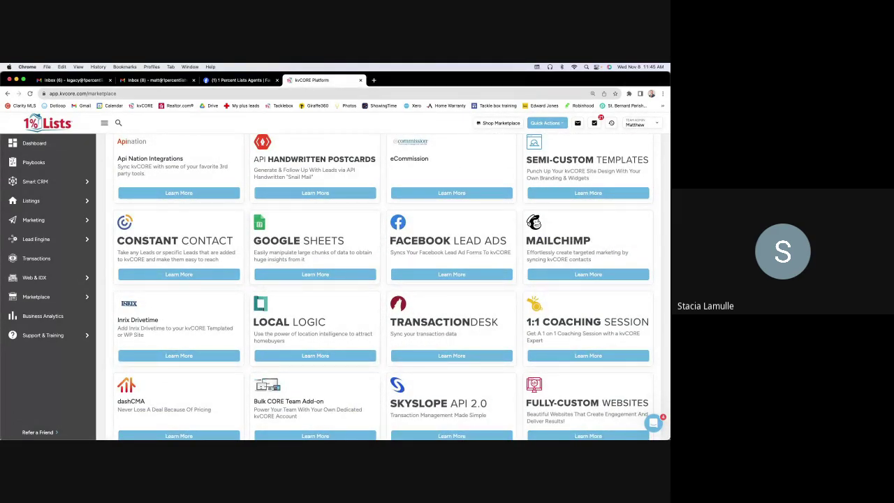
scroll(520, 357, up, 15)
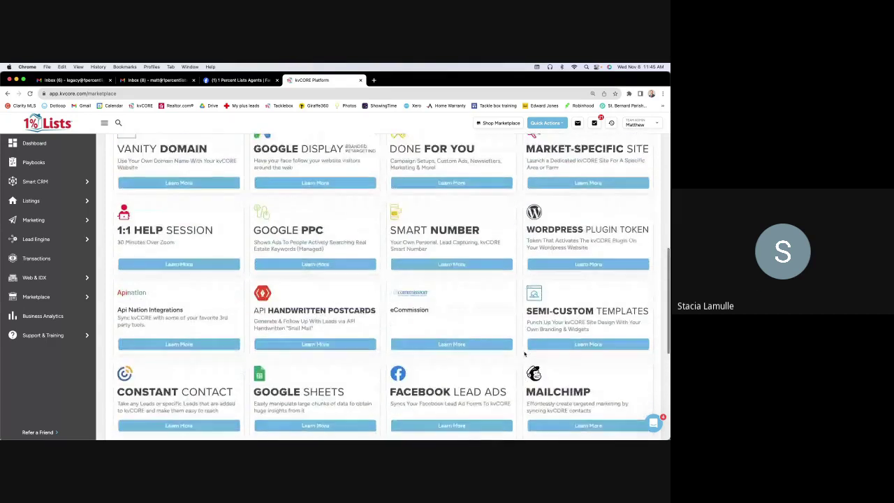
scroll(553, 336, down, 1)
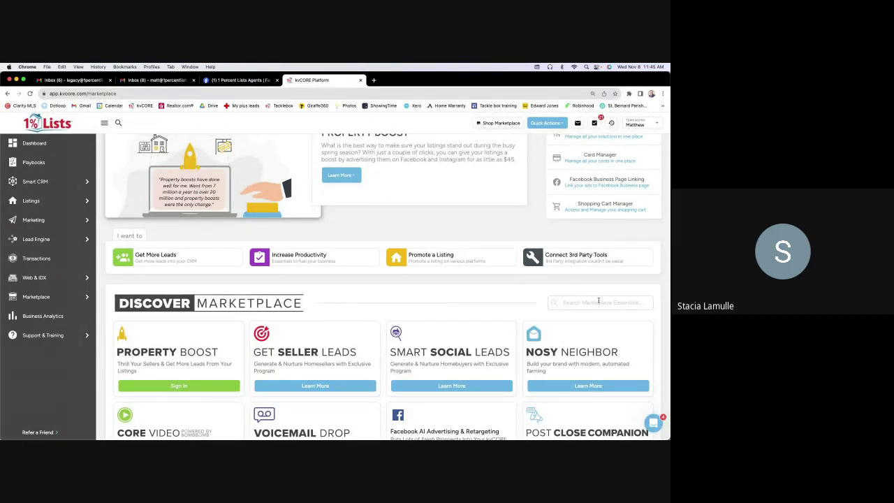
scroll(598, 301, down, 1)
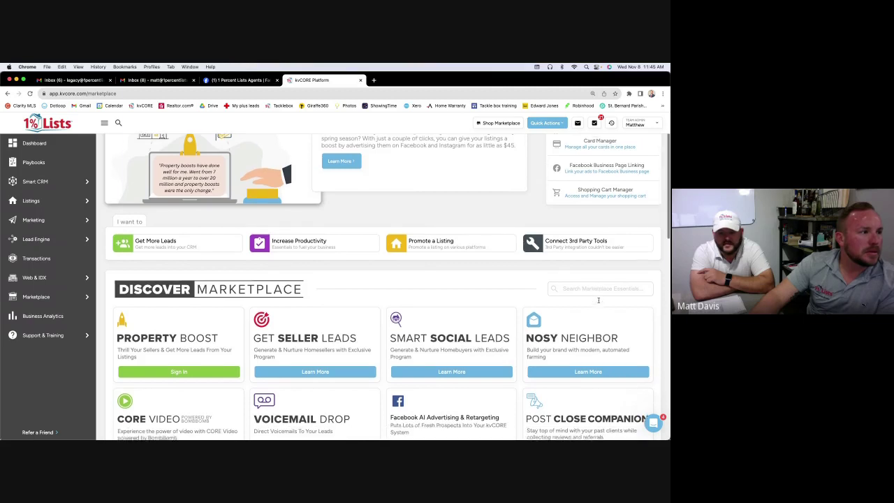
scroll(598, 301, down, 1)
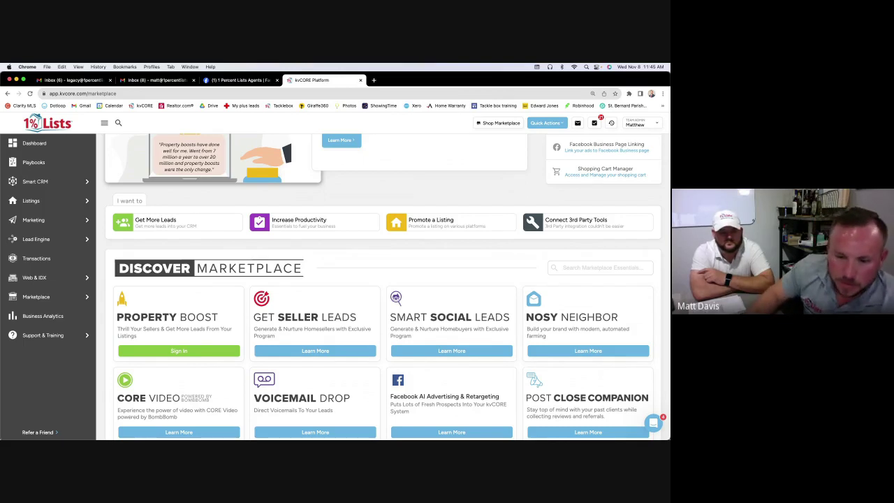
key(super+Tab)
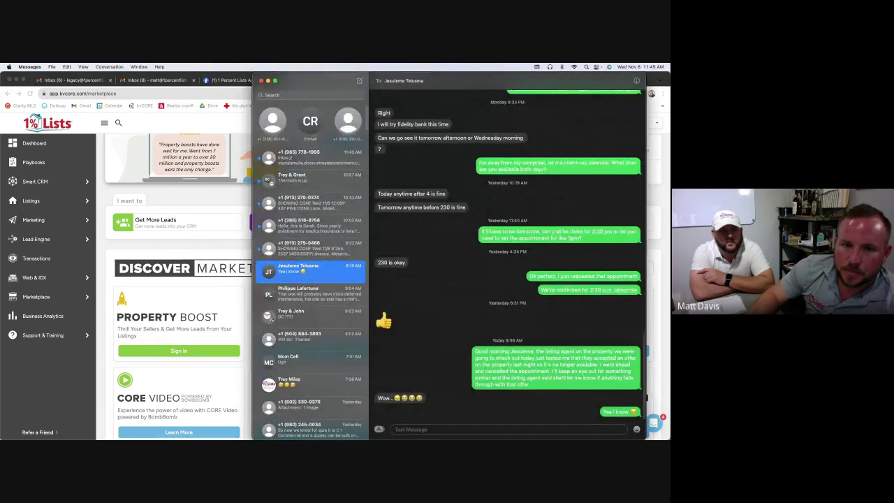
key(super+Tab)
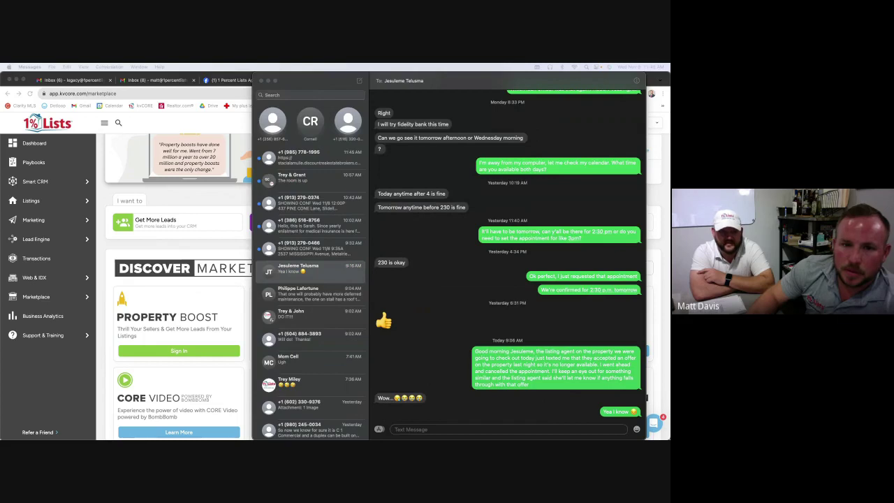
key(super+m)
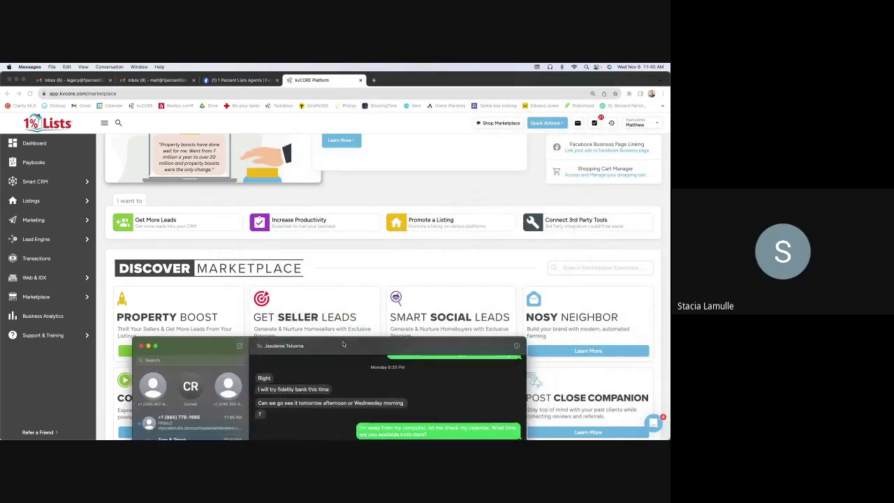
drag(340, 348, 639, 415)
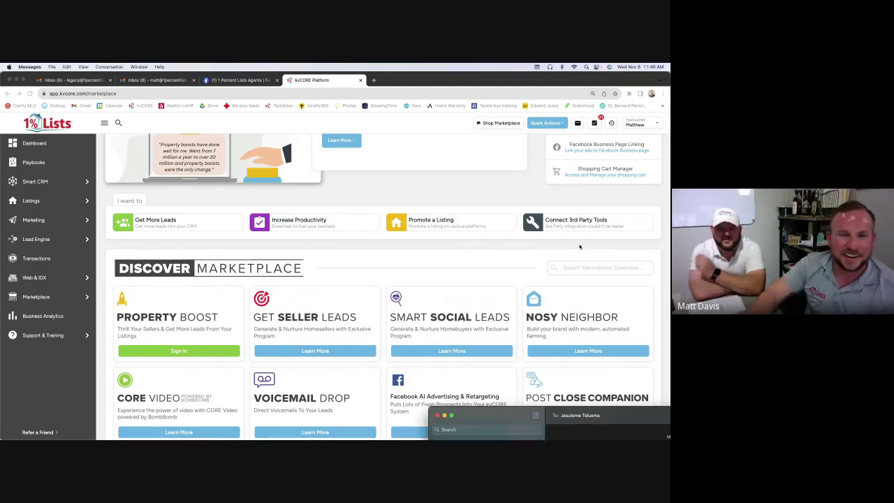
double_click(505, 415)
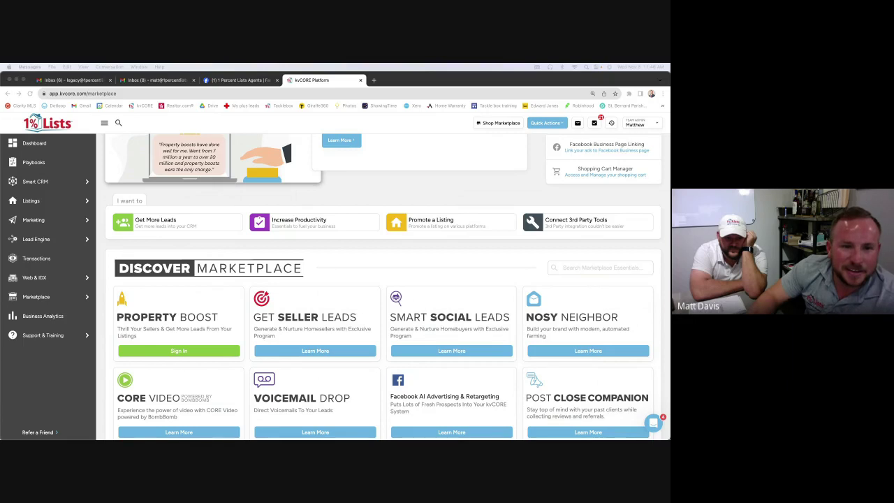
Load the agent's public website in a new tab using Paste and Go
click(377, 81)
right_click(377, 93)
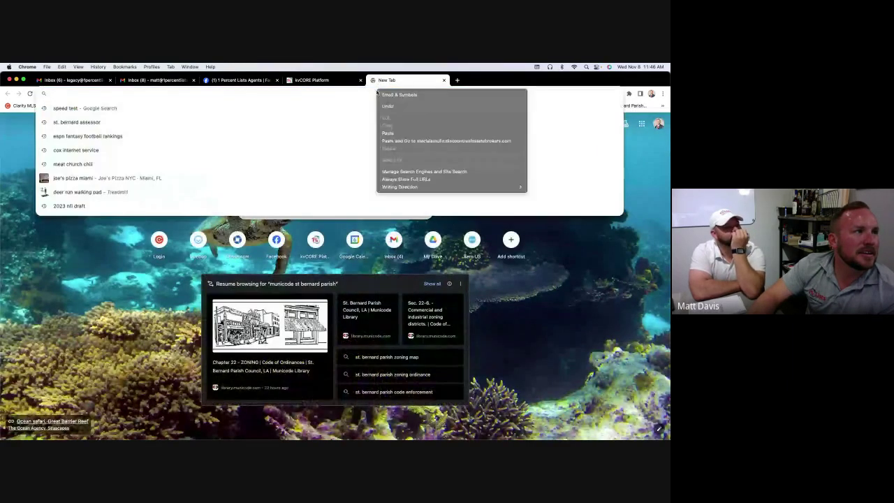
click(409, 133)
key(Return)
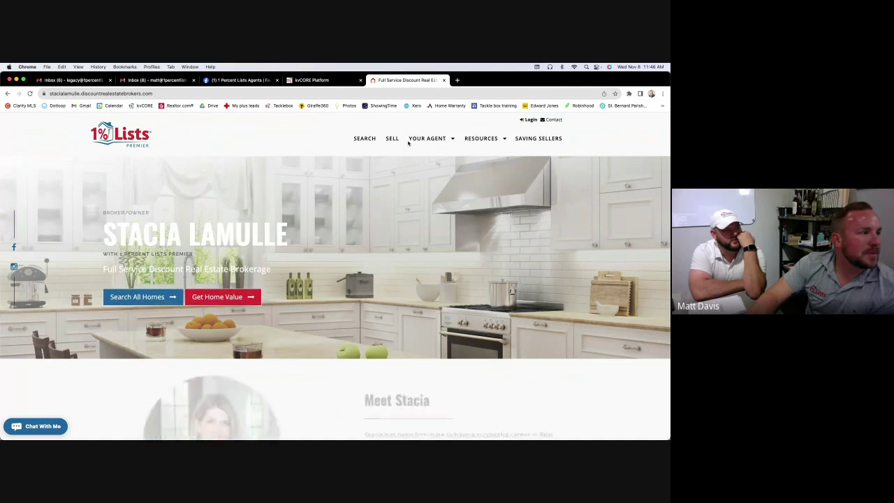
Browse down to the Featured Areas tiles: Bedico Creek, Mandeville, Covington and Slidell
scroll(396, 243, down, 1)
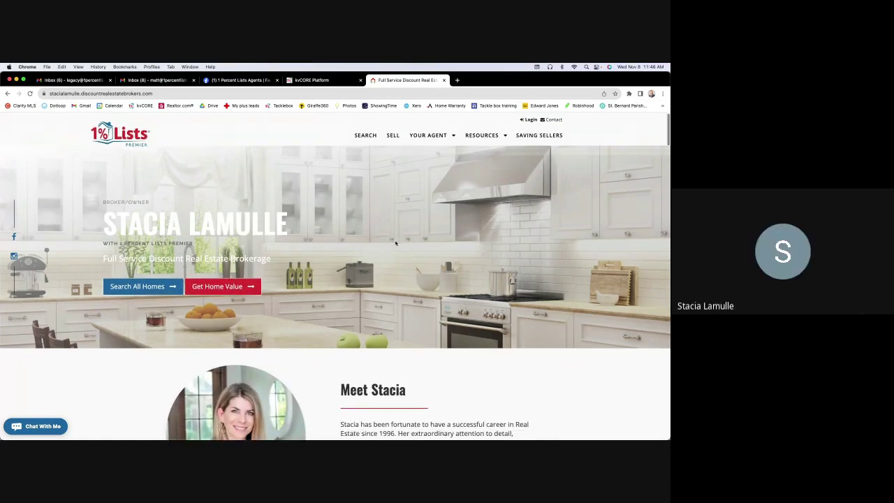
scroll(395, 243, down, 4)
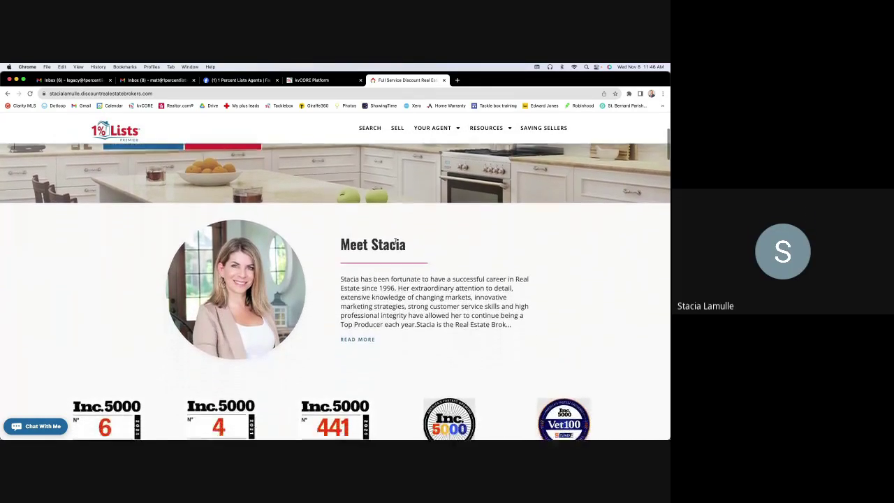
scroll(395, 243, down, 10)
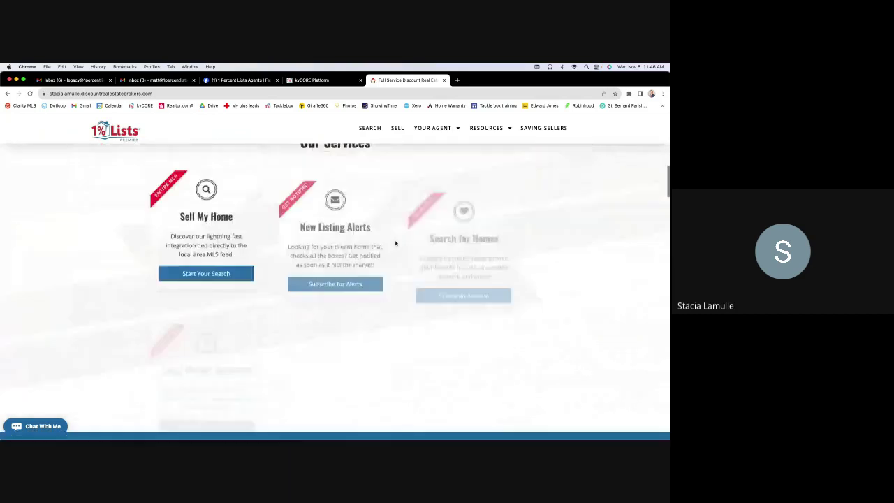
scroll(395, 243, down, 10)
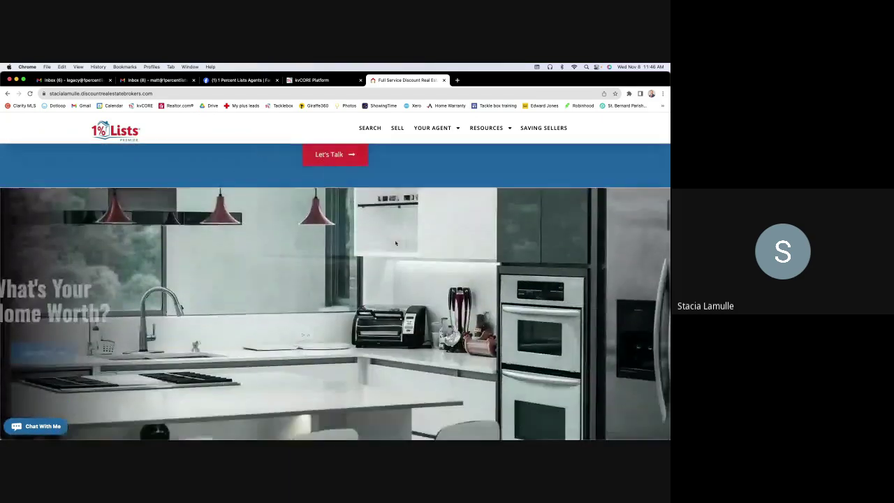
scroll(395, 243, down, 9)
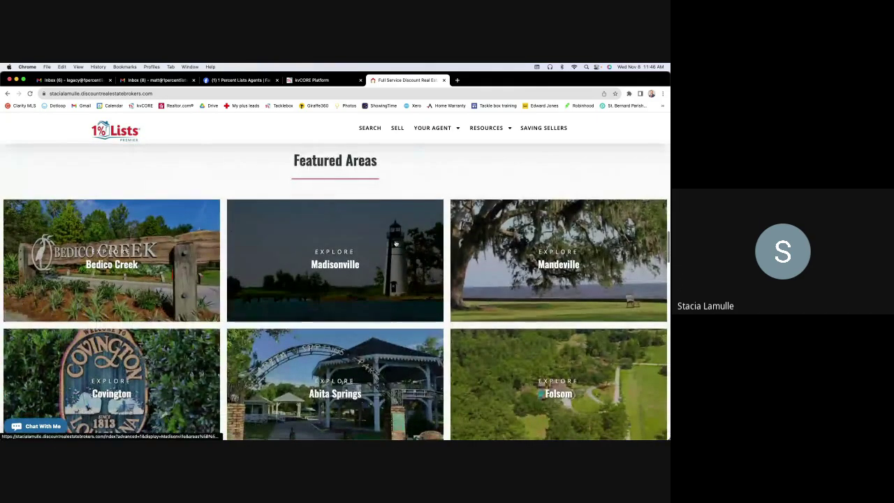
scroll(395, 243, down, 2)
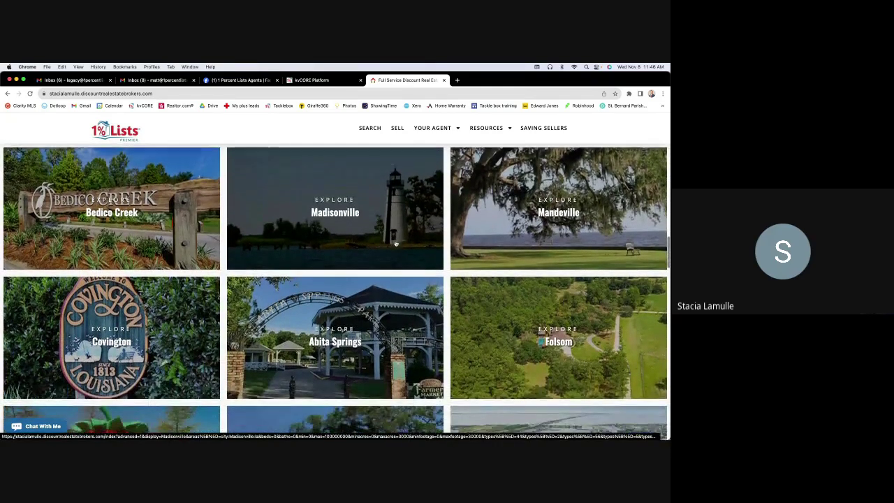
scroll(395, 243, down, 3)
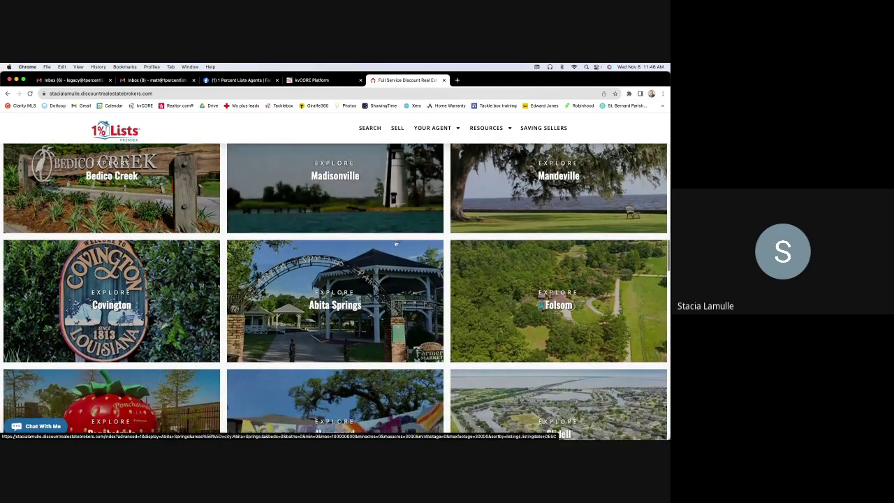
scroll(395, 243, down, 2)
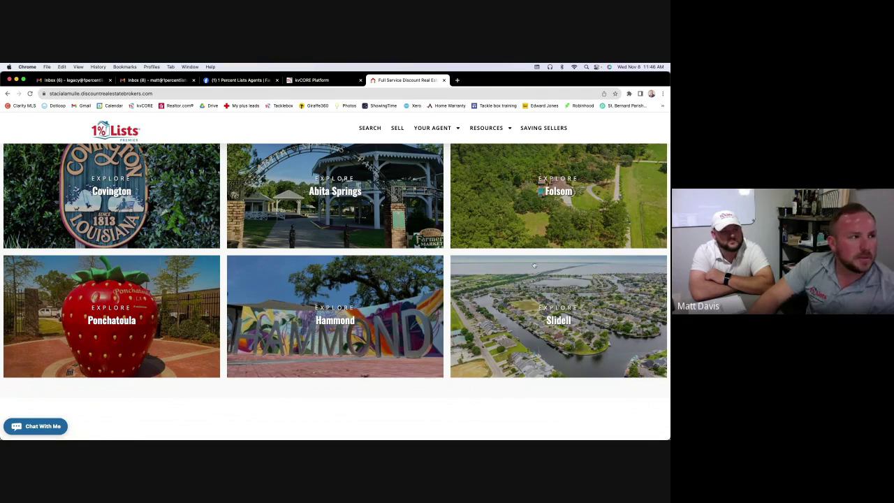
scroll(389, 256, down, 1)
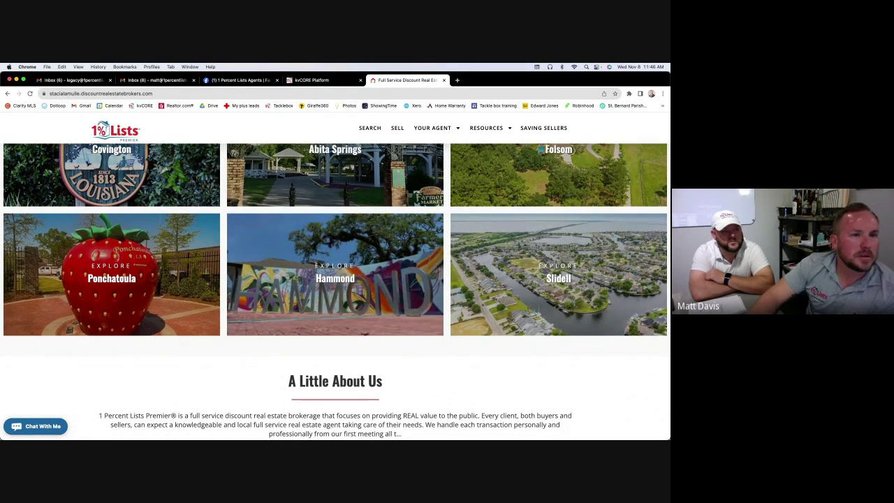
scroll(439, 210, down, 2)
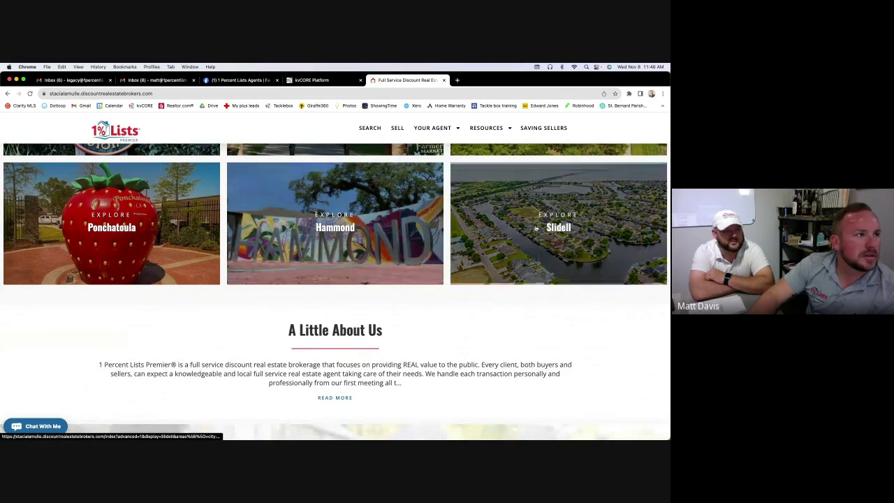
scroll(439, 209, up, 4)
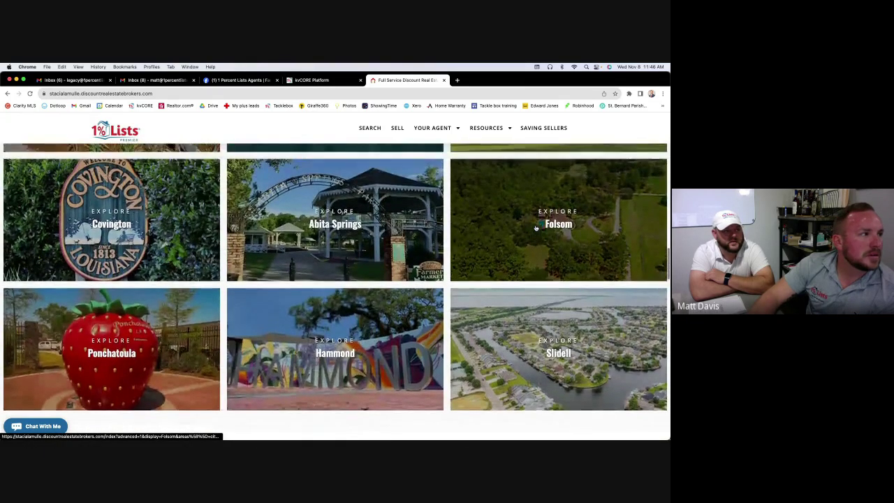
scroll(536, 228, up, 5)
scroll(535, 228, up, 1)
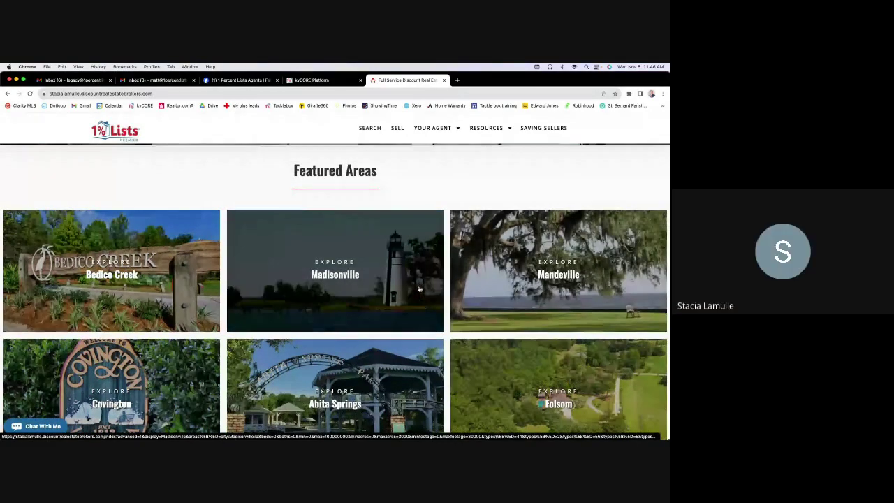
scroll(181, 275, down, 2)
scroll(182, 275, down, 2)
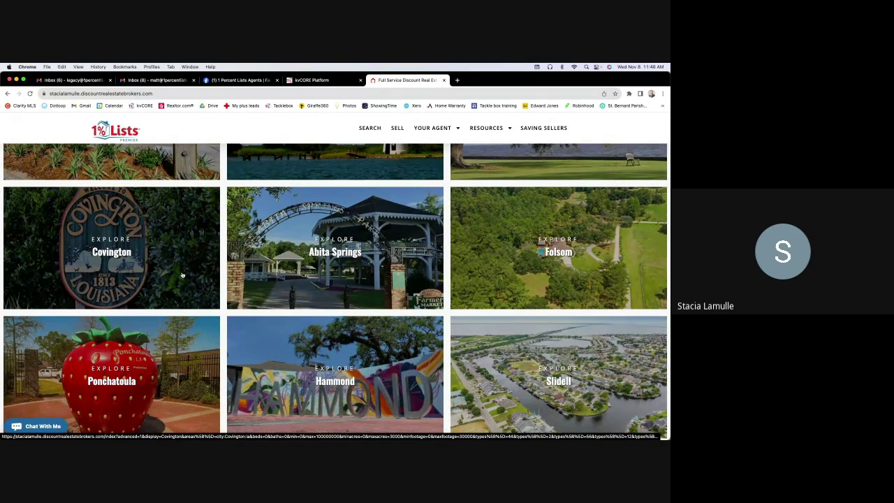
Back in kvCORE, open Web & IDX Website Content to show the empty Testimonials list
click(335, 80)
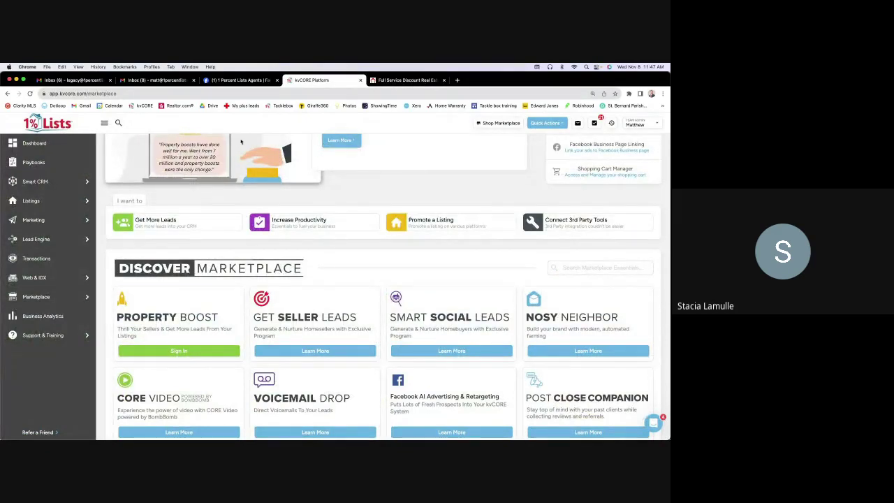
scroll(388, 209, down, 1)
scroll(404, 239, down, 5)
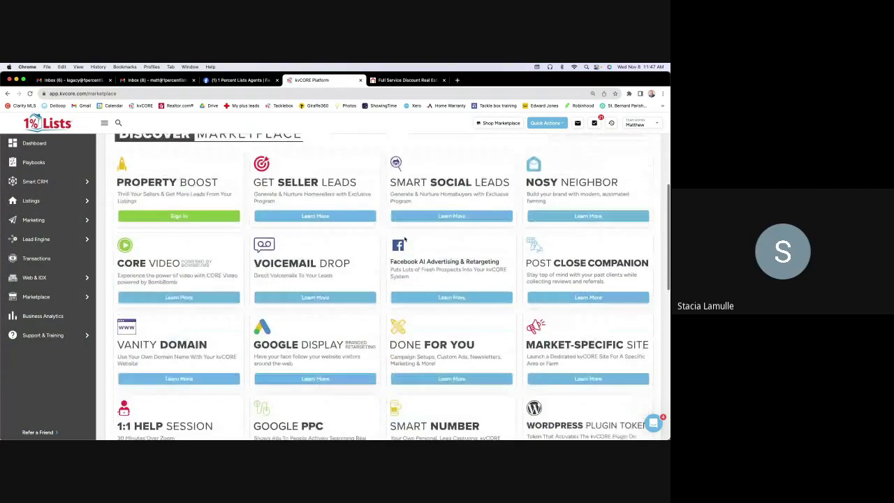
mouse_move(77, 278)
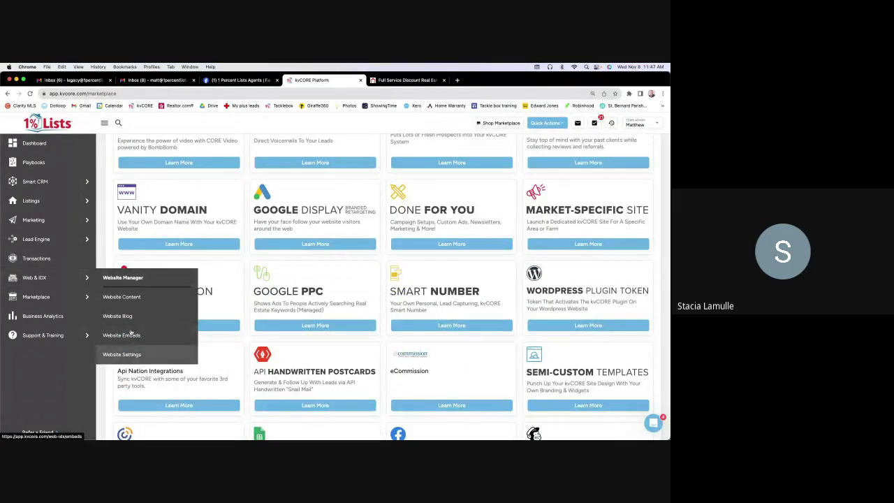
click(131, 299)
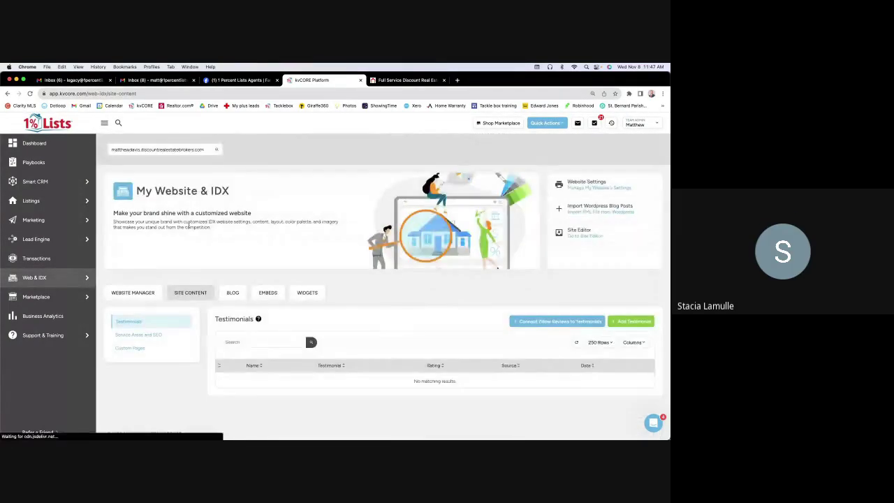
mouse_move(54, 279)
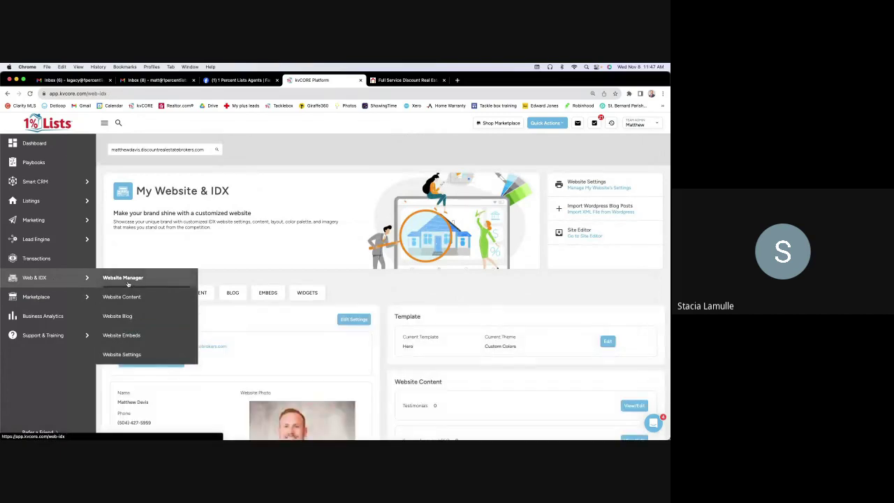
click(122, 297)
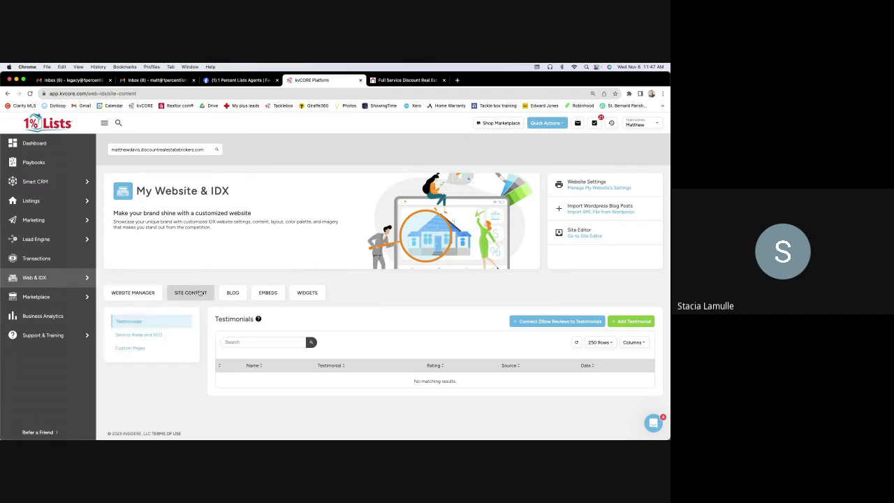
View the embed code for the website search widget among the website embeds
click(268, 293)
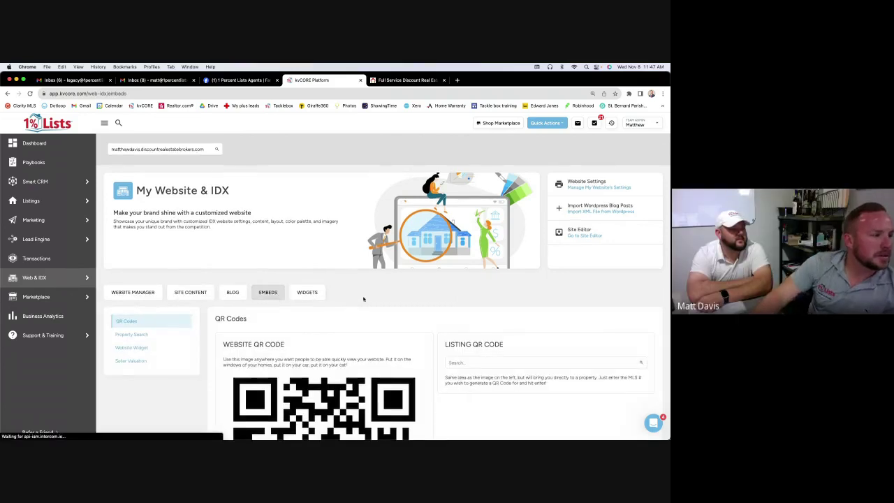
scroll(363, 299, down, 2)
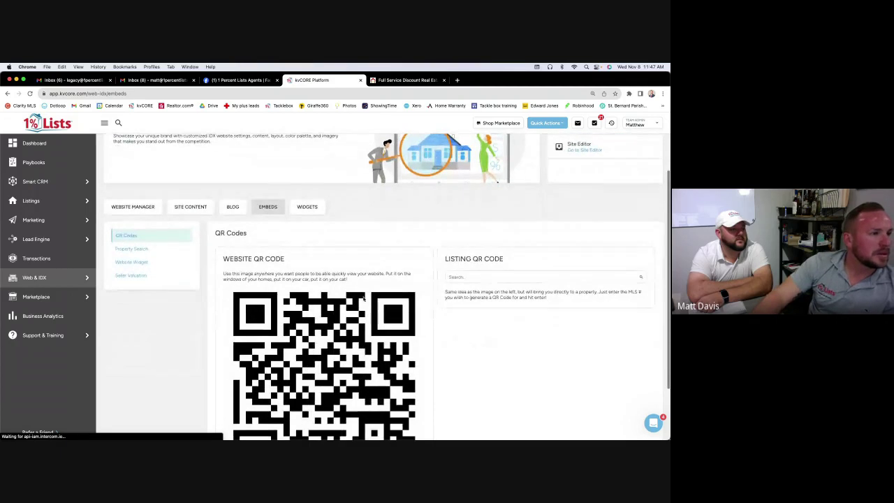
click(133, 262)
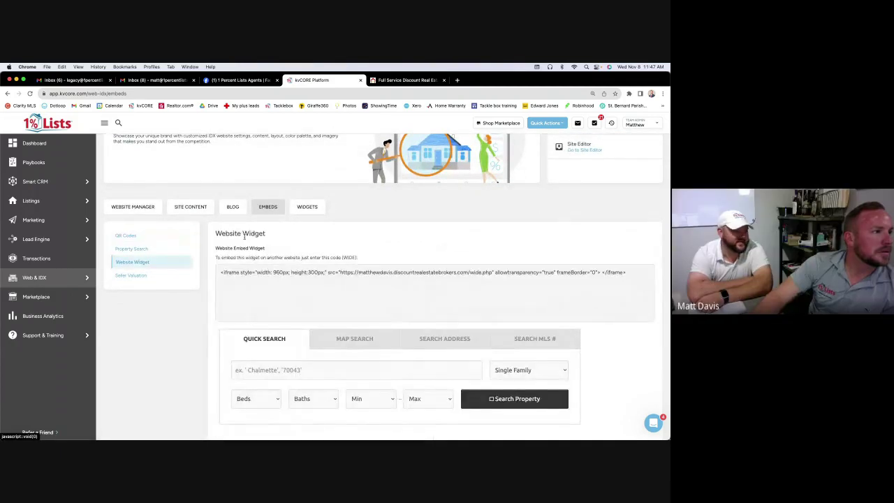
scroll(379, 249, down, 1)
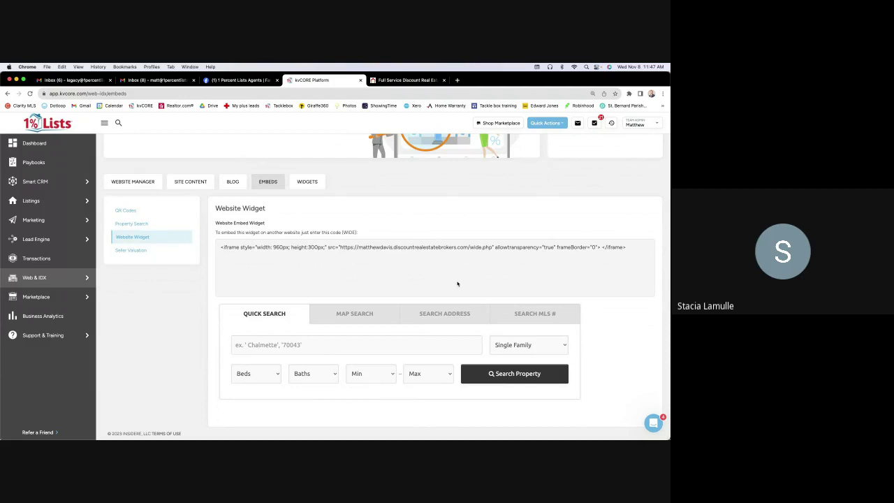
Add another Featured Area widget from the homepage Widgets list
click(298, 183)
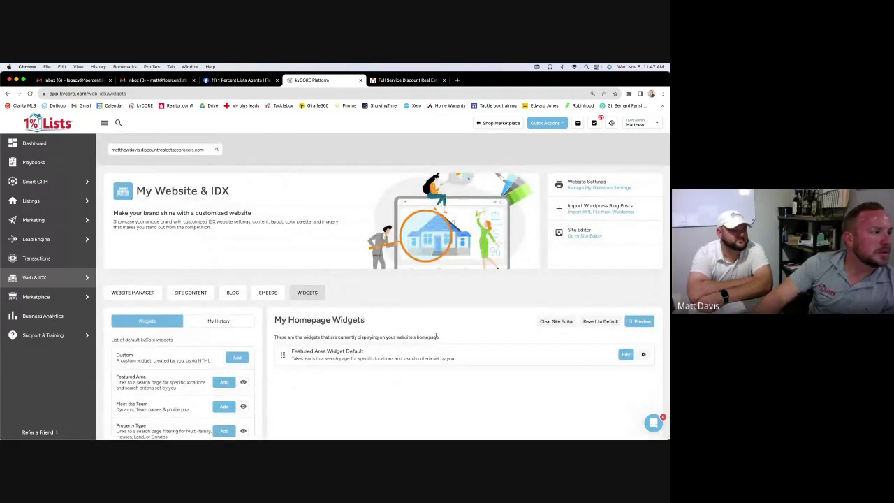
scroll(436, 335, down, 3)
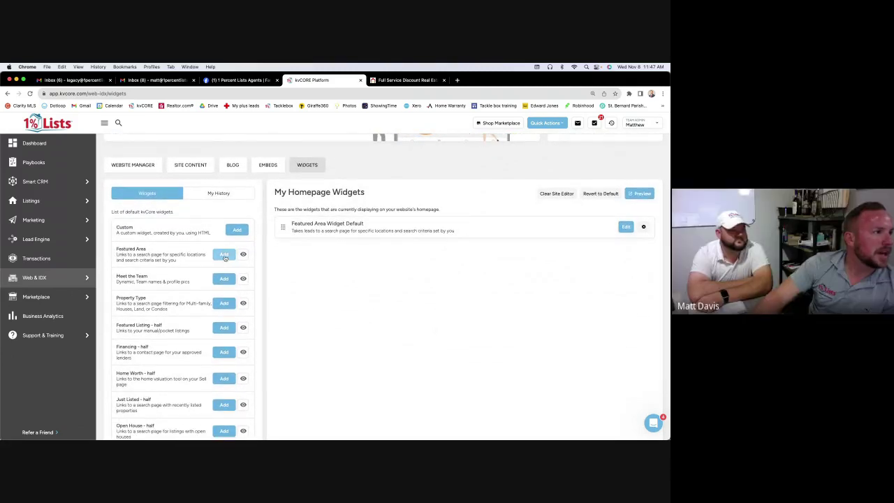
click(224, 255)
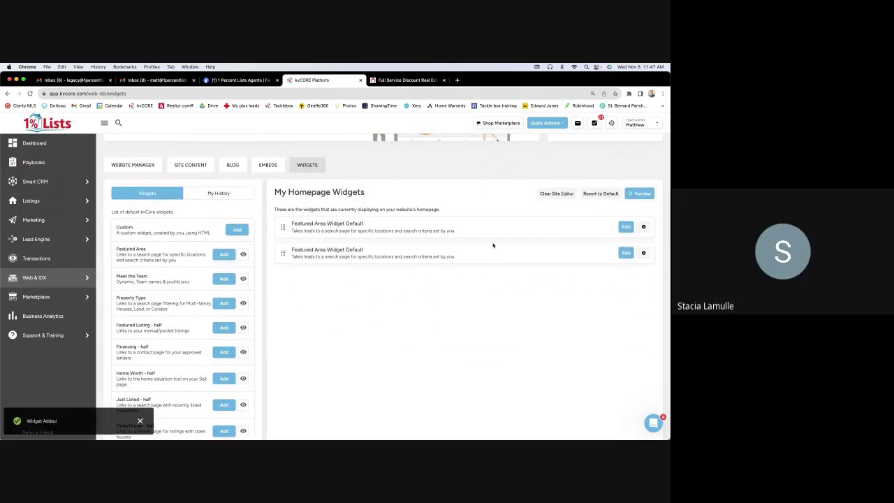
click(626, 227)
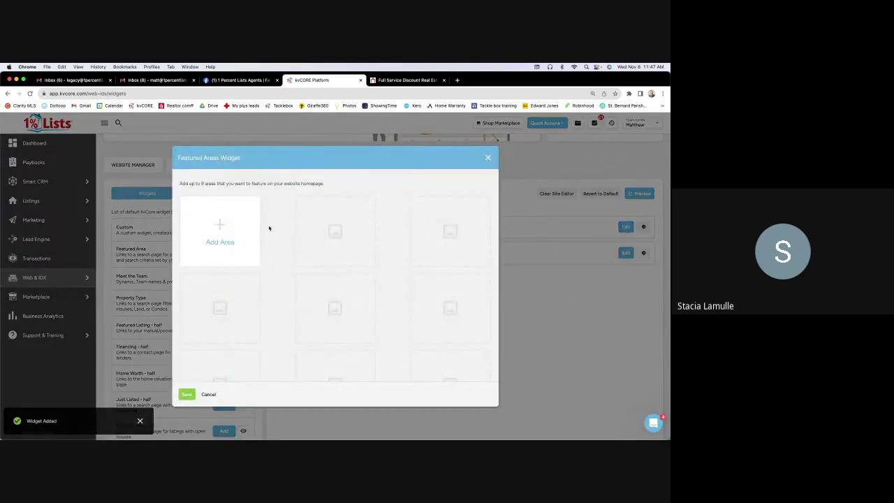
click(222, 223)
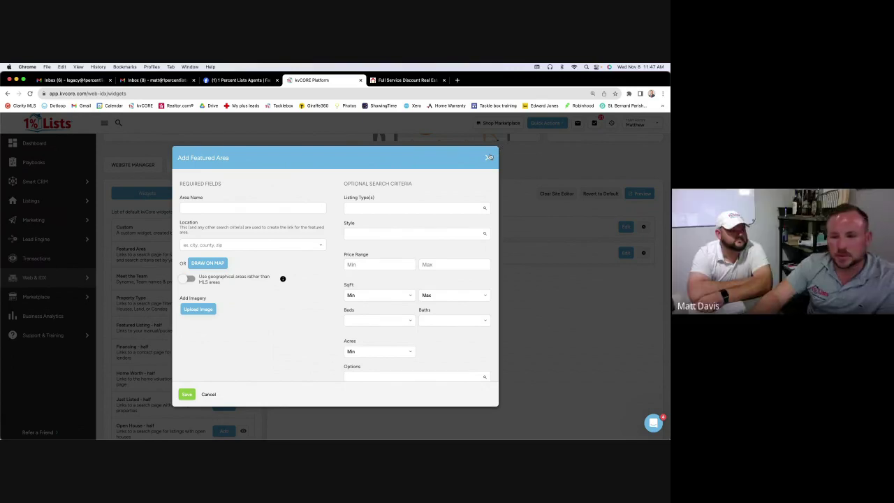
click(231, 206)
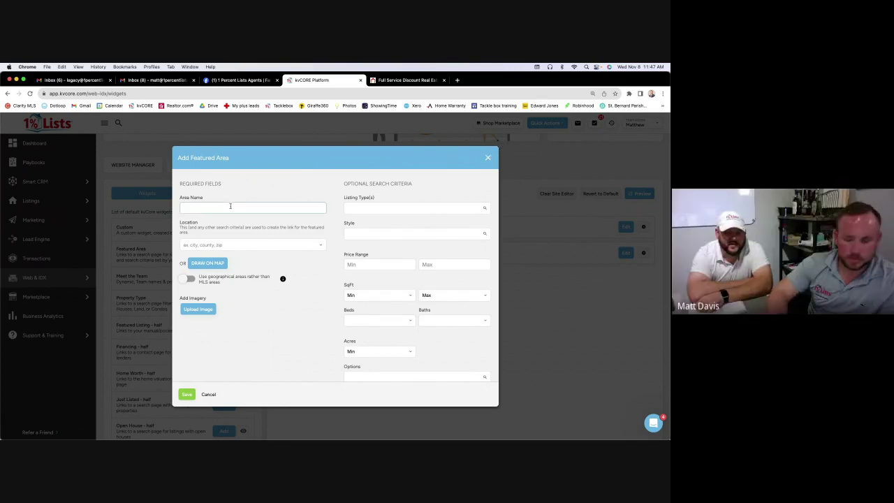
text(Chalm)
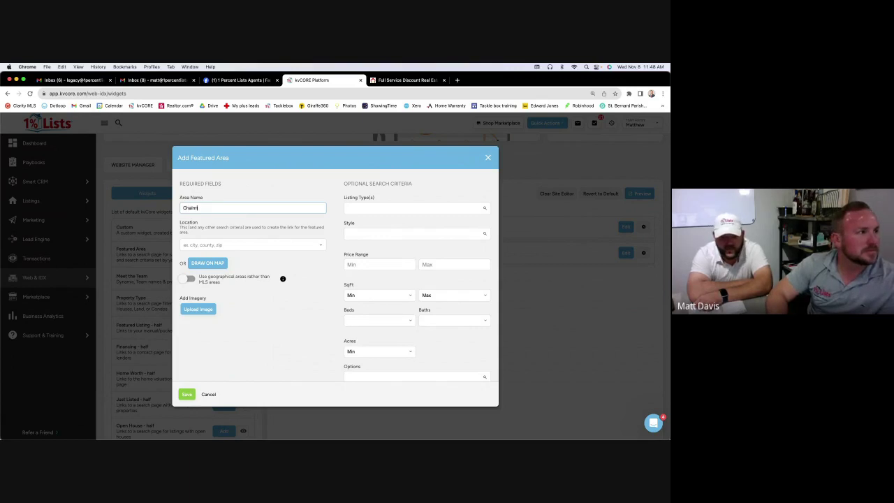
text(ette)
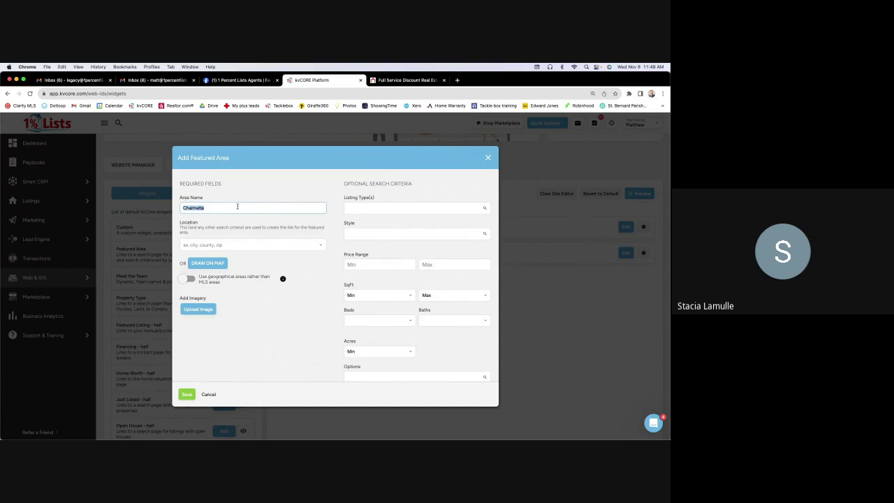
key(BackSpace)
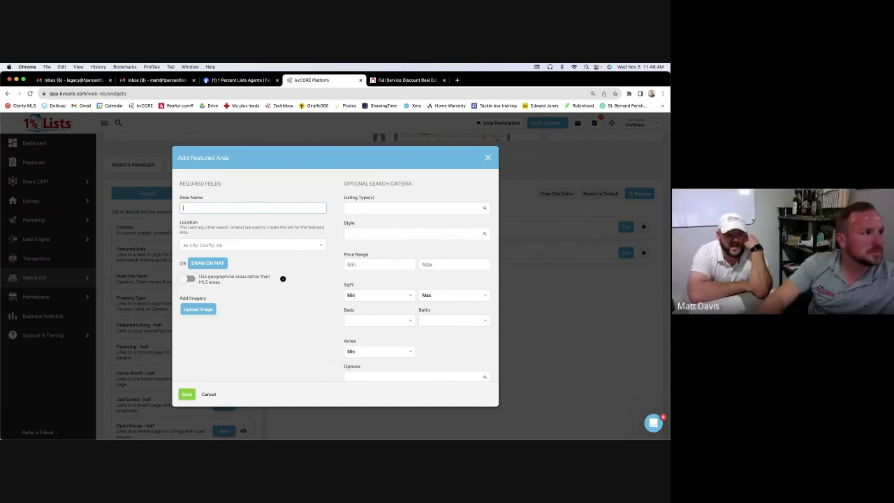
click(234, 242)
text(St)
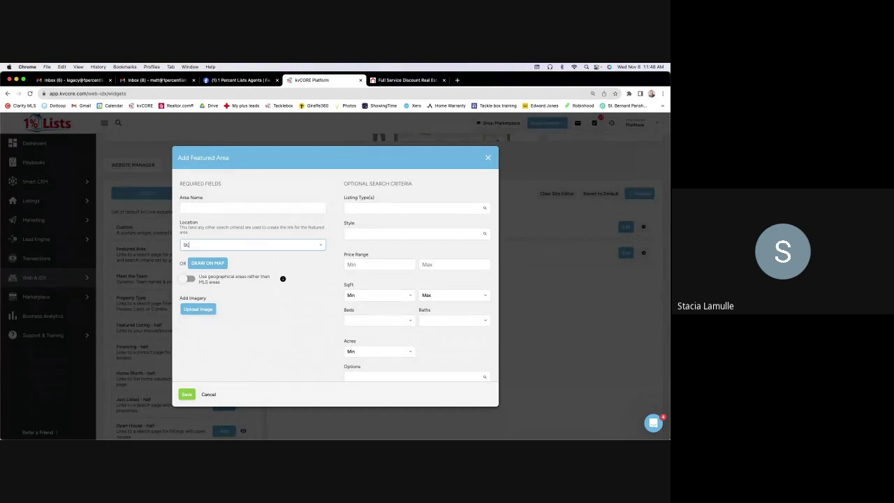
text(. Bernard)
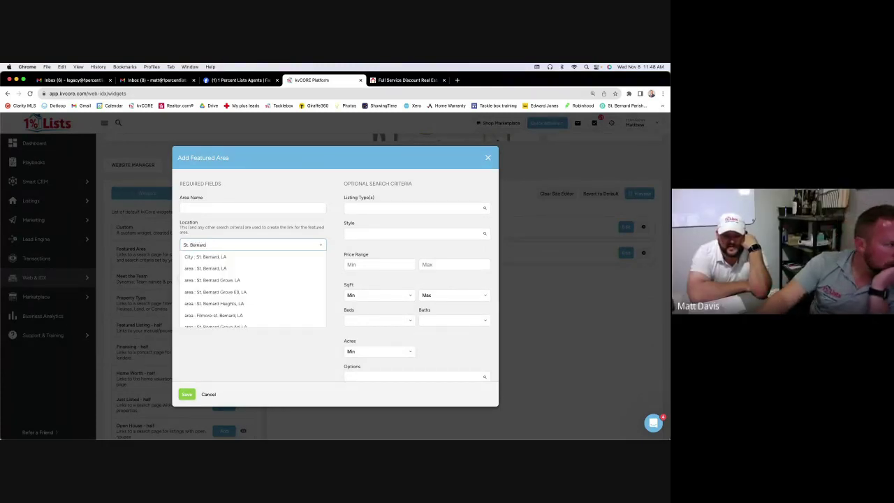
click(232, 256)
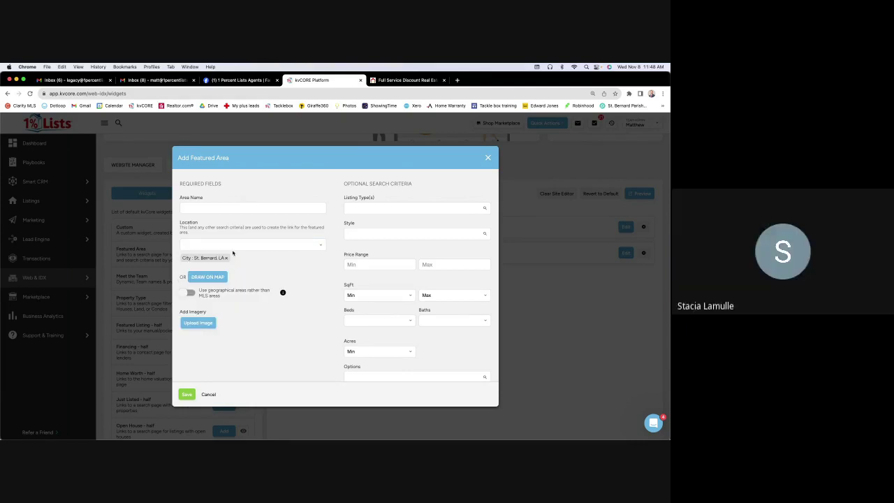
click(226, 257)
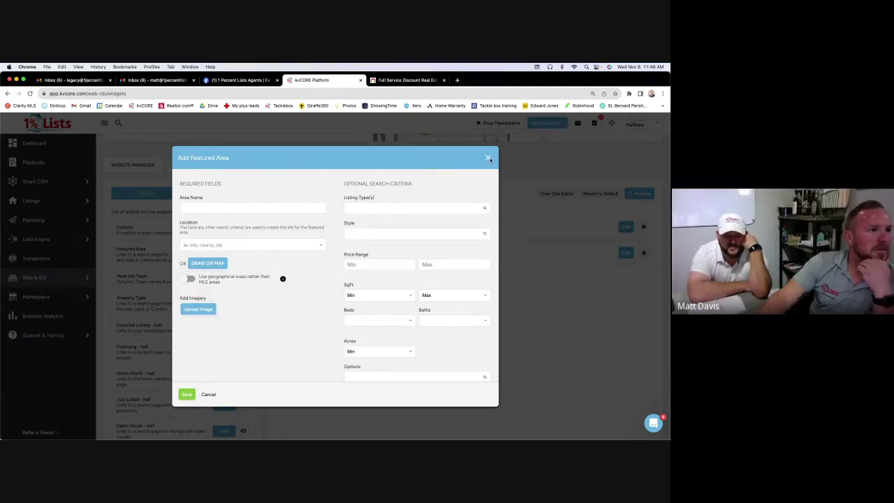
click(488, 158)
click(321, 267)
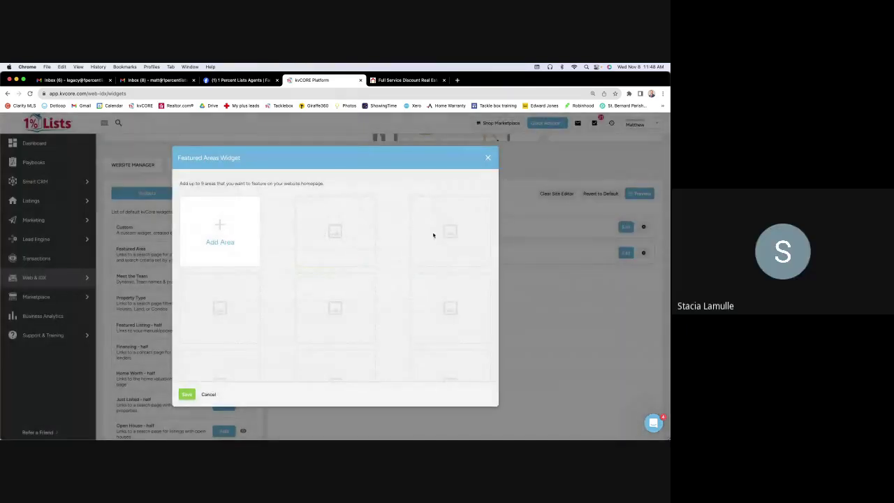
click(488, 158)
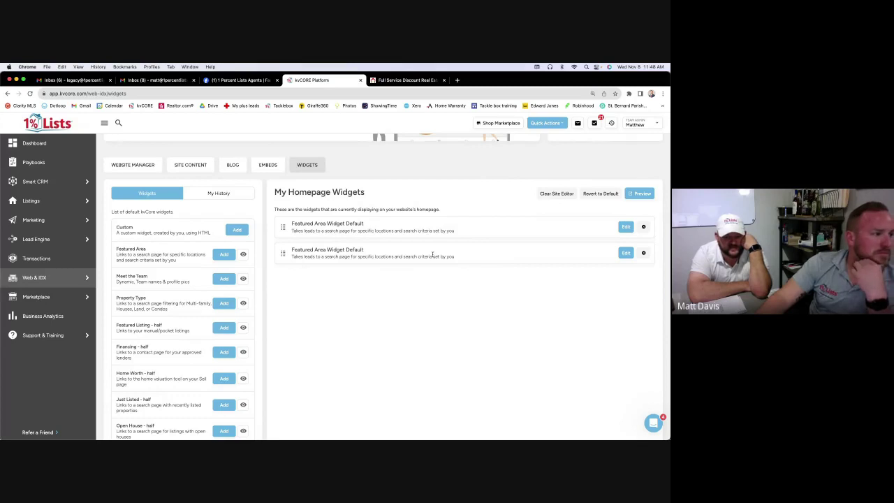
Find Home Worth - half in the widget list and add it to the homepage
scroll(433, 255, down, 2)
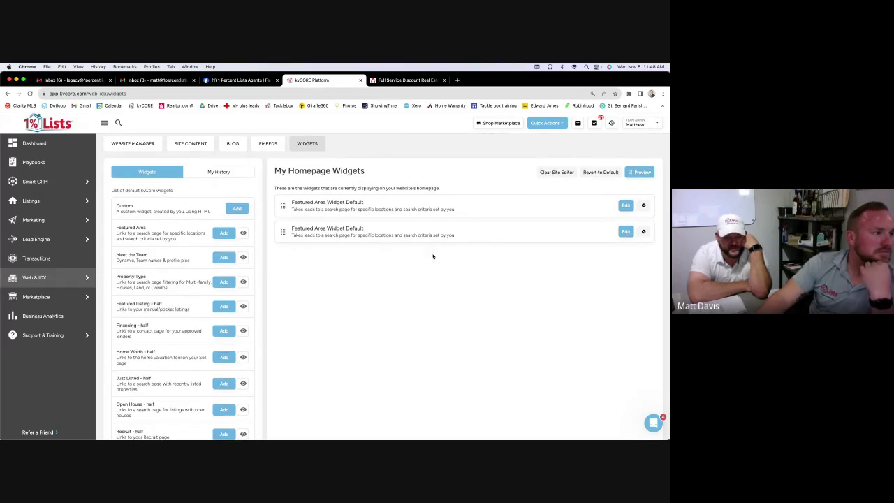
scroll(432, 256, down, 5)
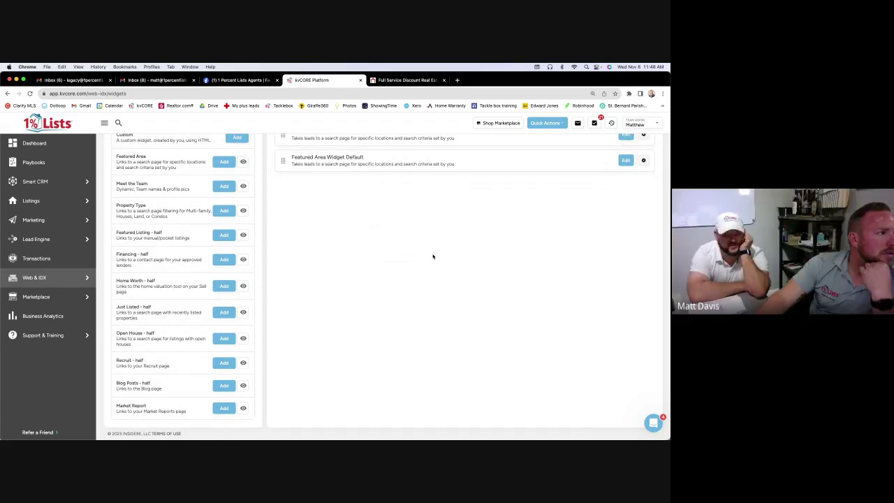
scroll(432, 256, up, 1)
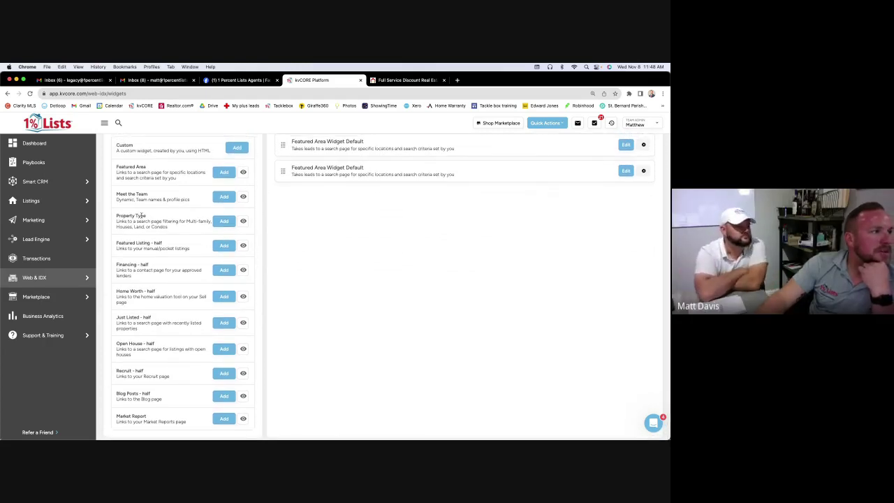
scroll(176, 222, down, 1)
scroll(176, 222, down, 1)
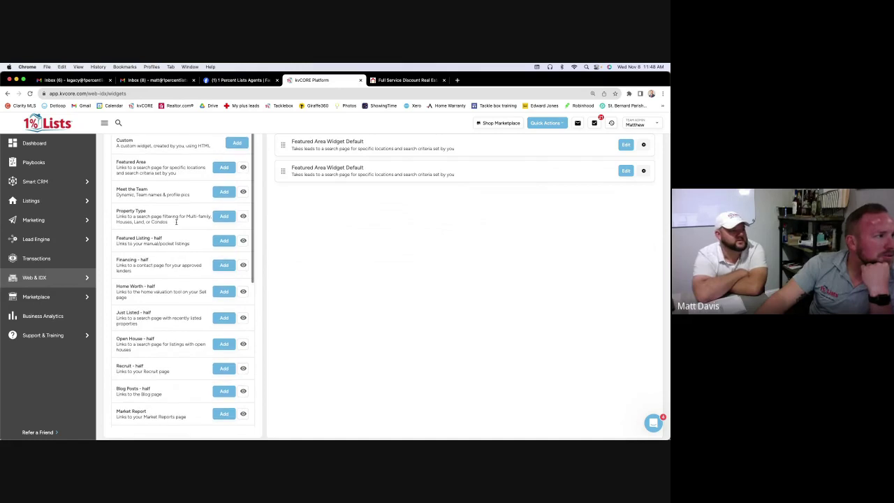
scroll(177, 224, down, 1)
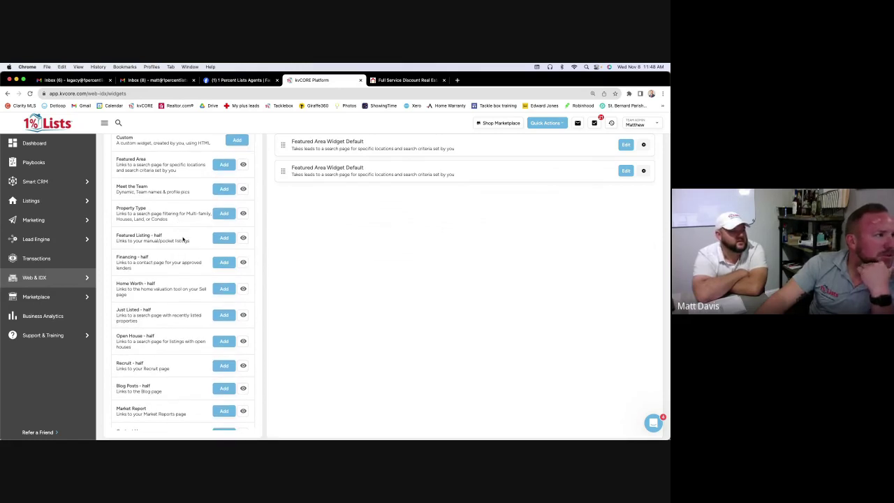
scroll(184, 241, down, 2)
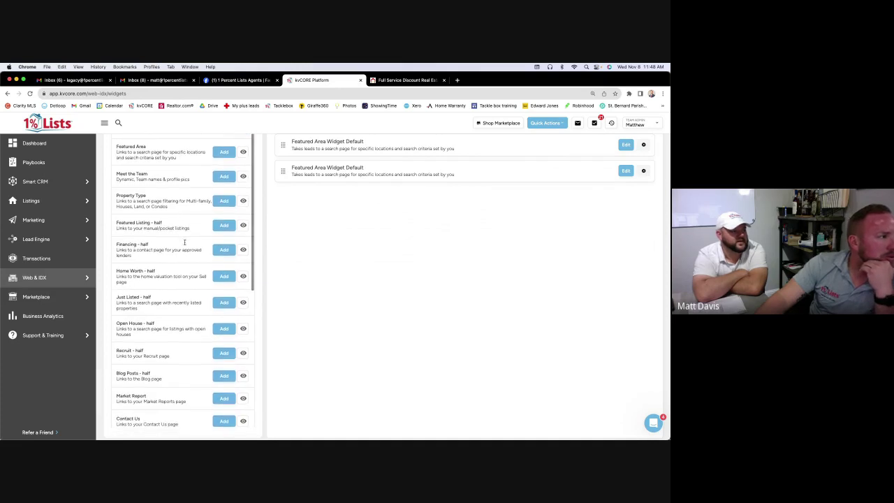
scroll(184, 242, down, 3)
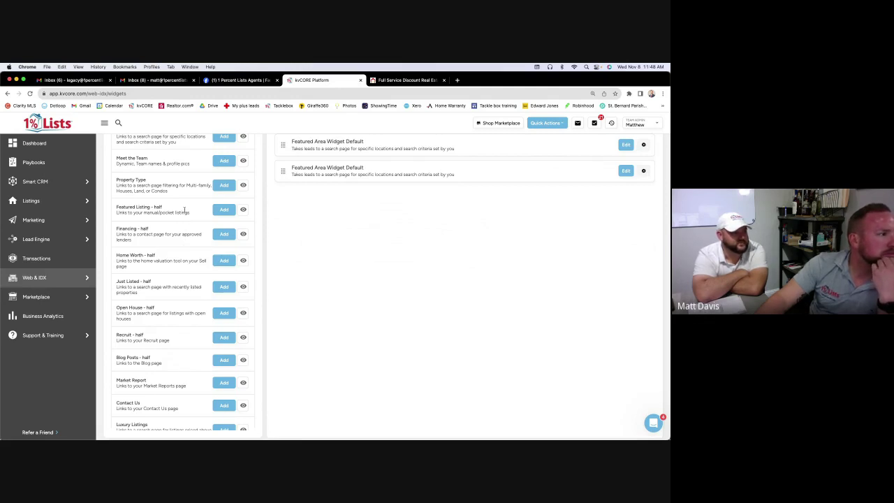
click(225, 260)
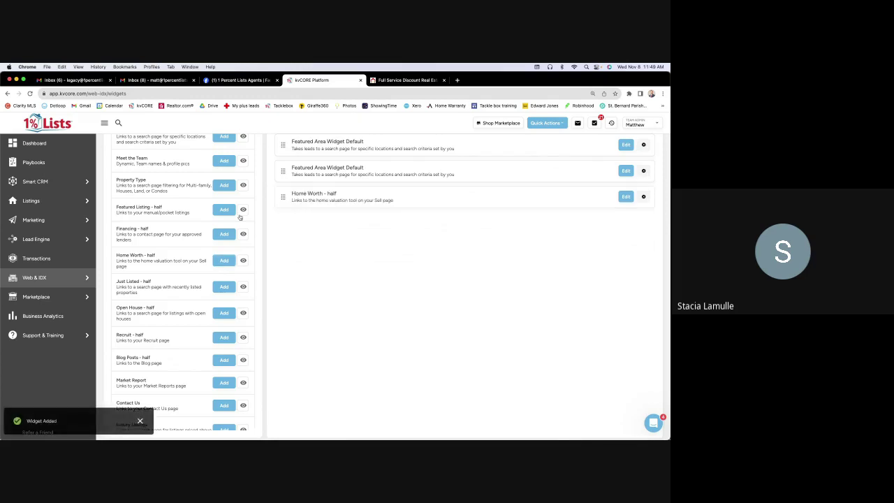
Open the Home Worth - half widget's settings, then exit without saving changes
click(626, 197)
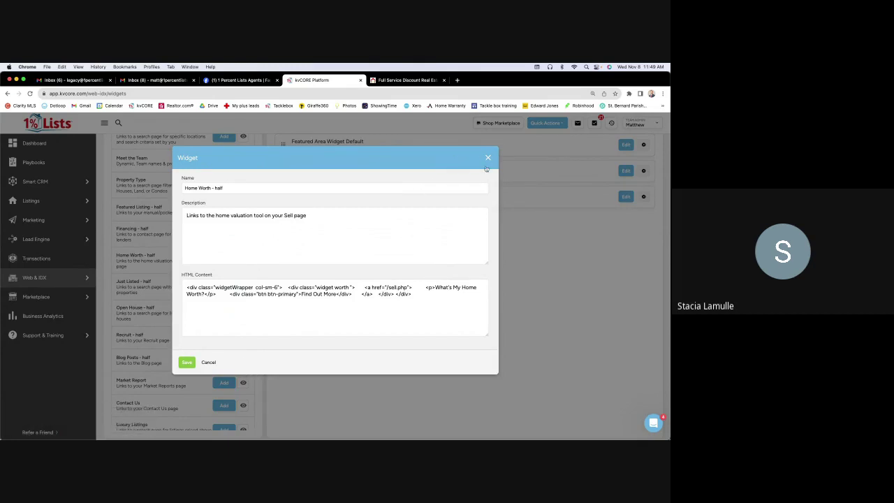
click(208, 363)
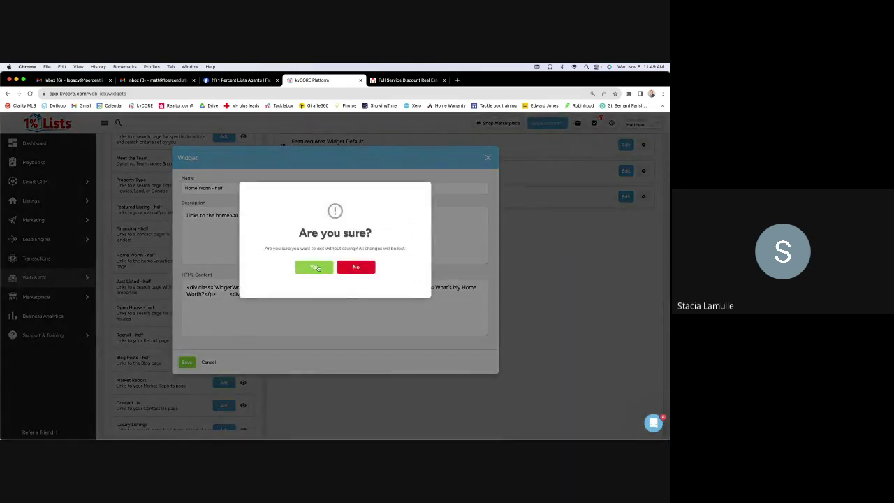
click(315, 267)
scroll(561, 246, up, 2)
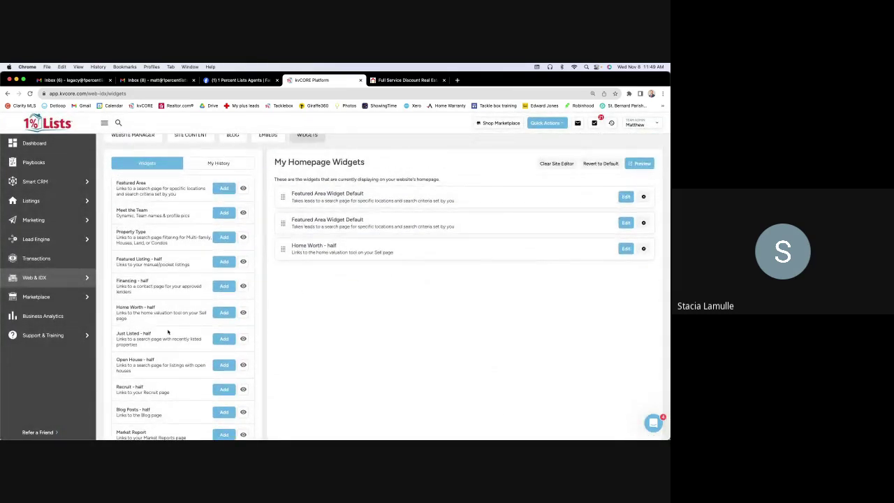
scroll(168, 333, down, 3)
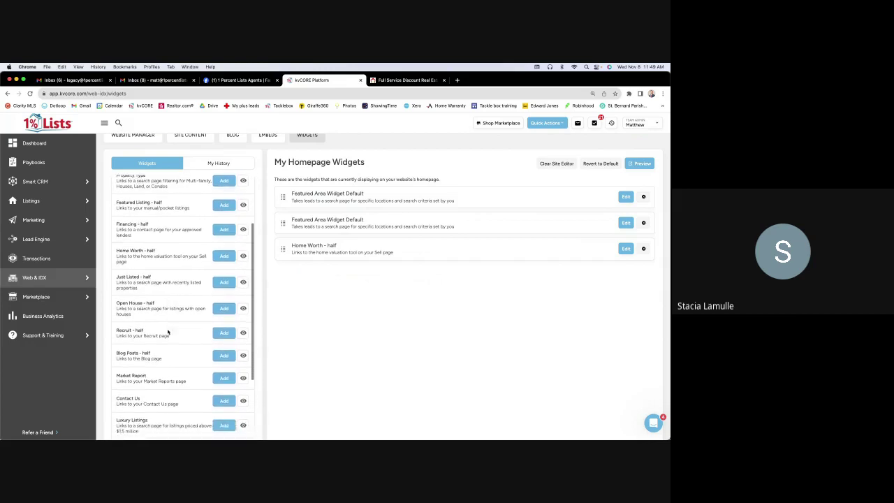
scroll(167, 333, down, 5)
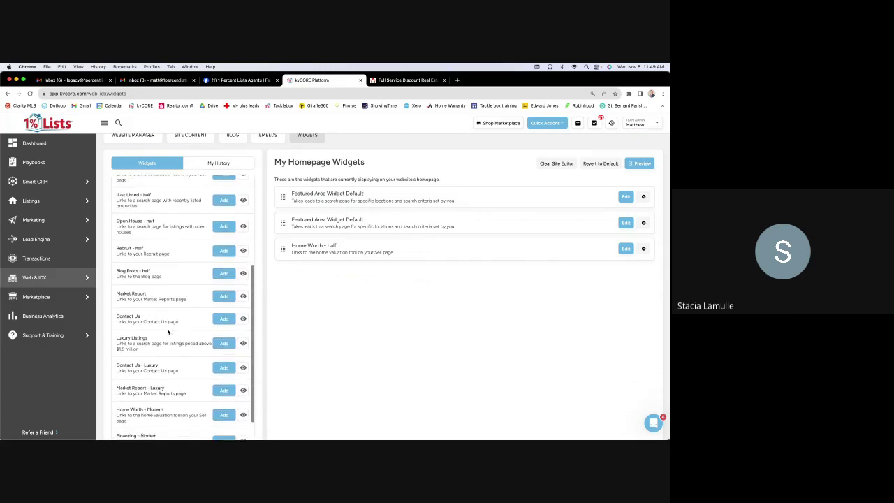
scroll(167, 333, down, 7)
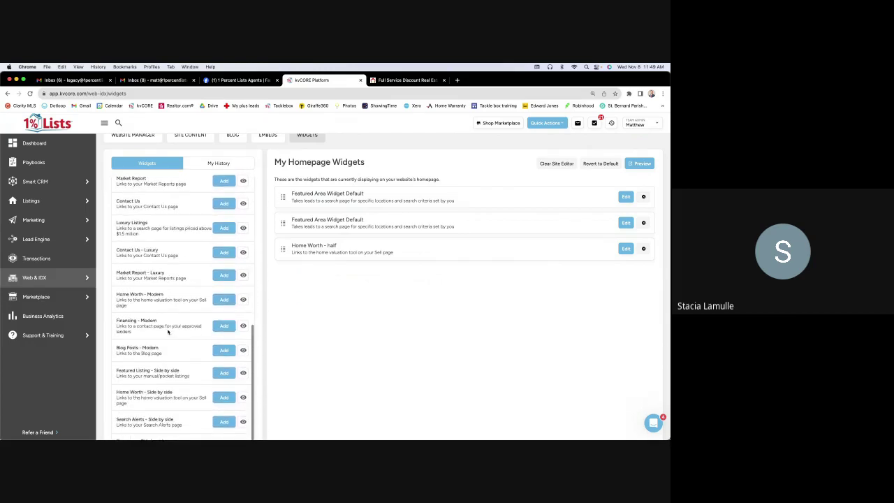
scroll(168, 332, down, 4)
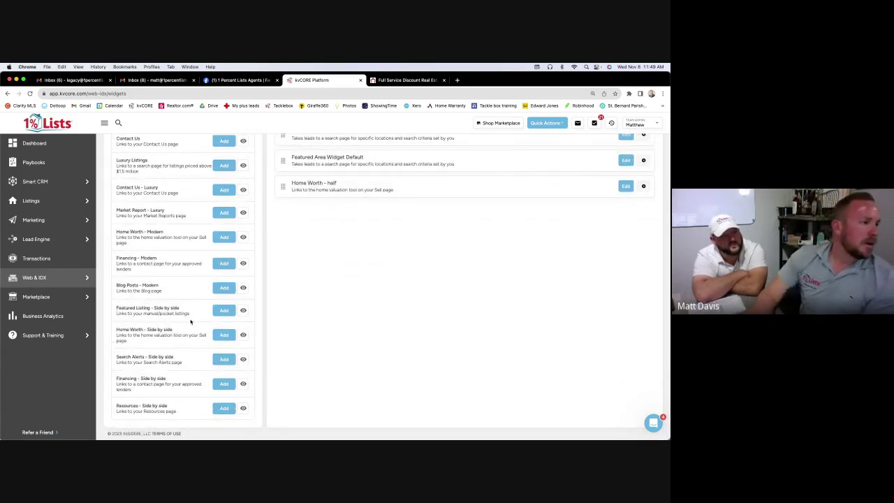
scroll(190, 321, up, 1)
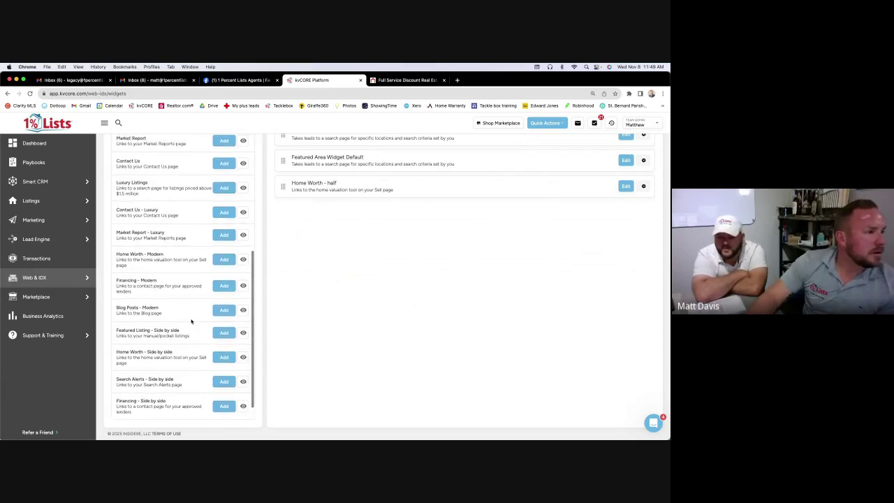
scroll(190, 321, up, 10)
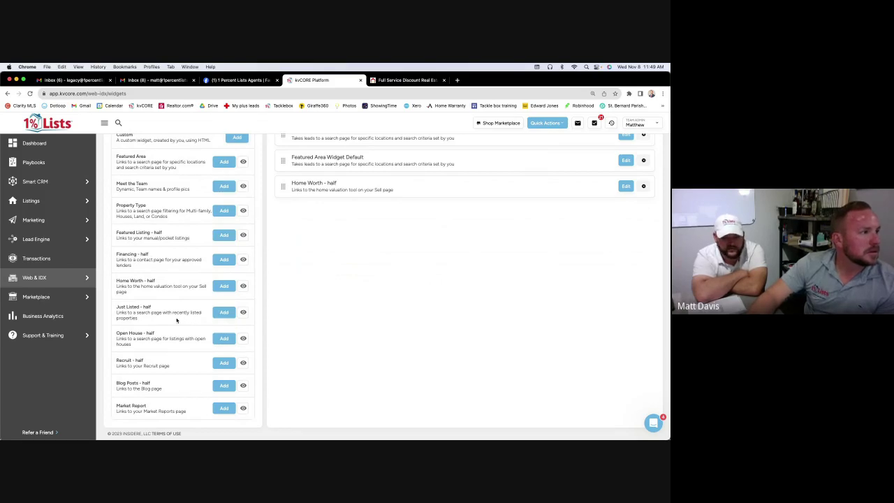
scroll(176, 320, down, 1)
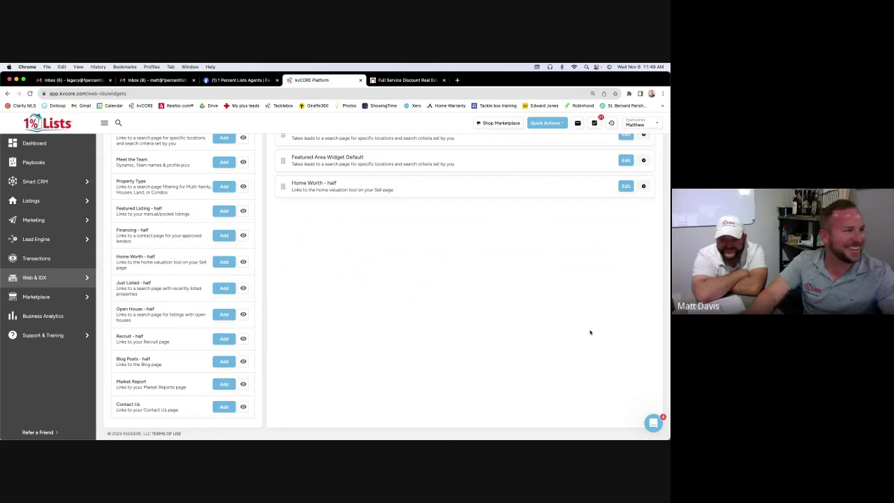
mouse_move(129, 242)
scroll(205, 307, up, 2)
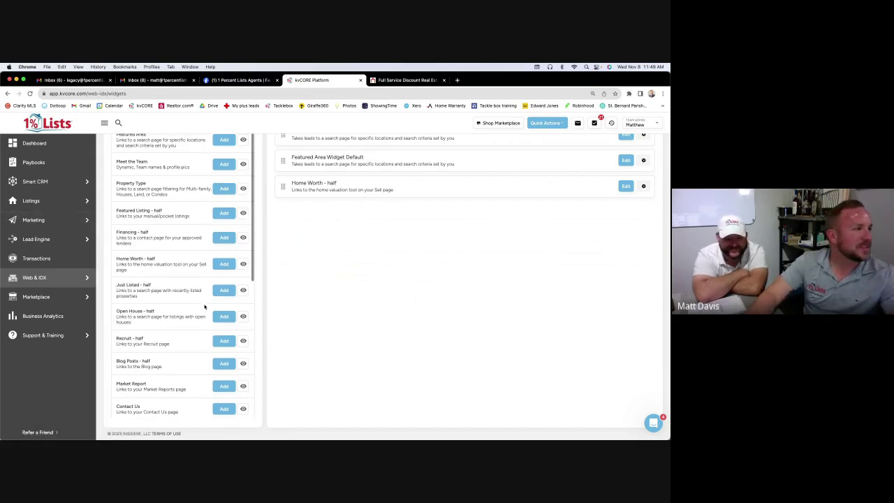
scroll(205, 306, up, 10)
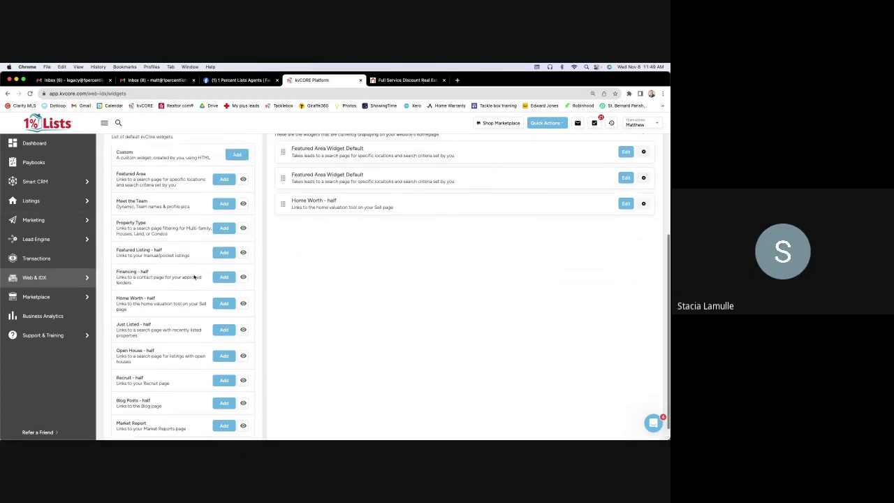
scroll(194, 277, up, 1)
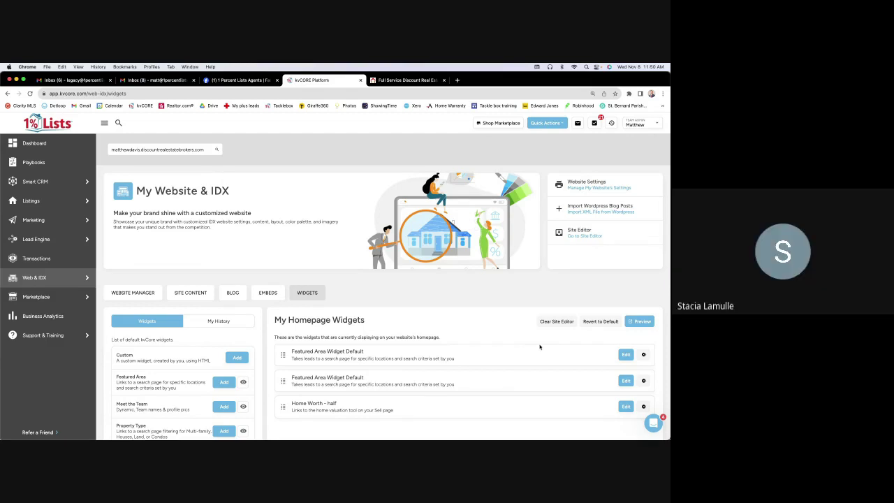
scroll(457, 396, down, 5)
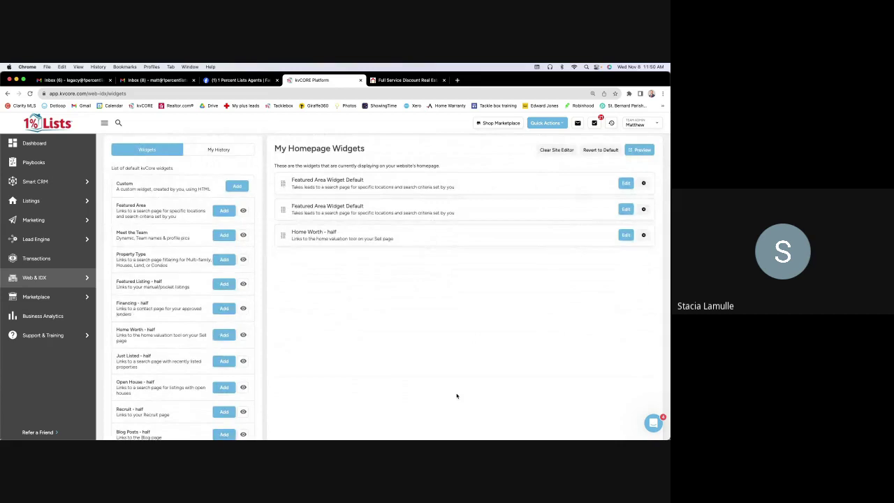
scroll(457, 396, down, 2)
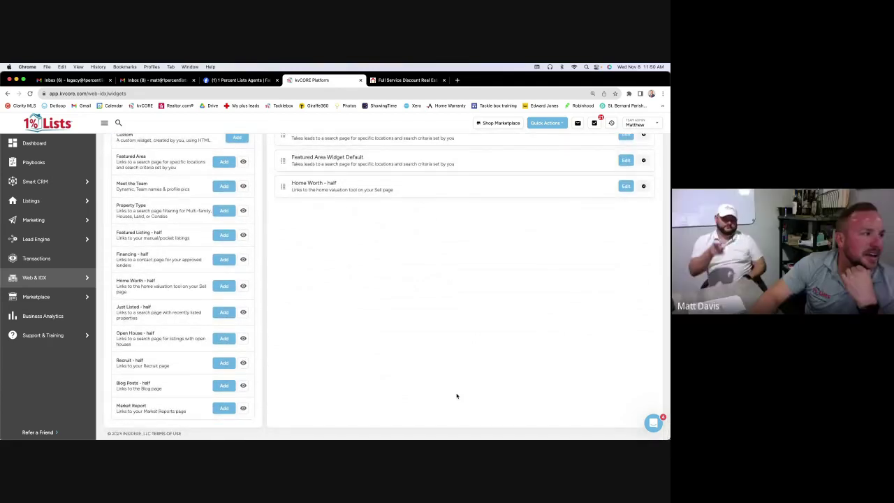
scroll(457, 396, up, 1)
scroll(457, 396, up, 5)
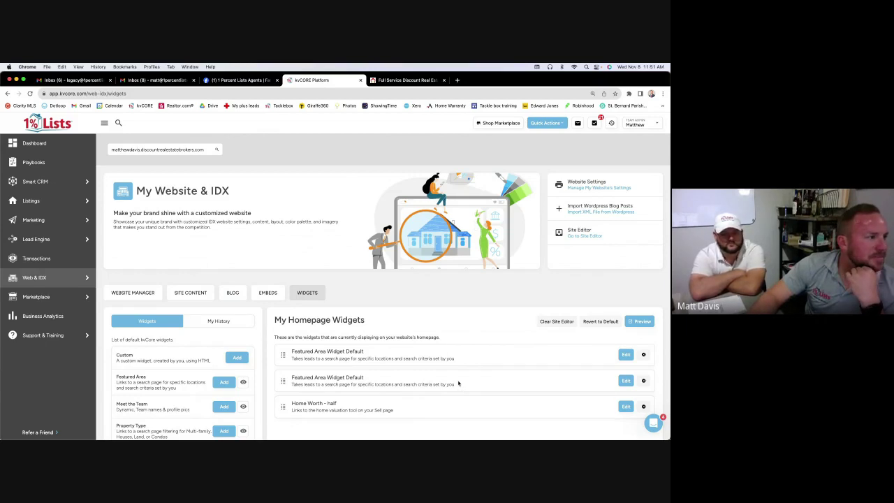
mouse_move(58, 297)
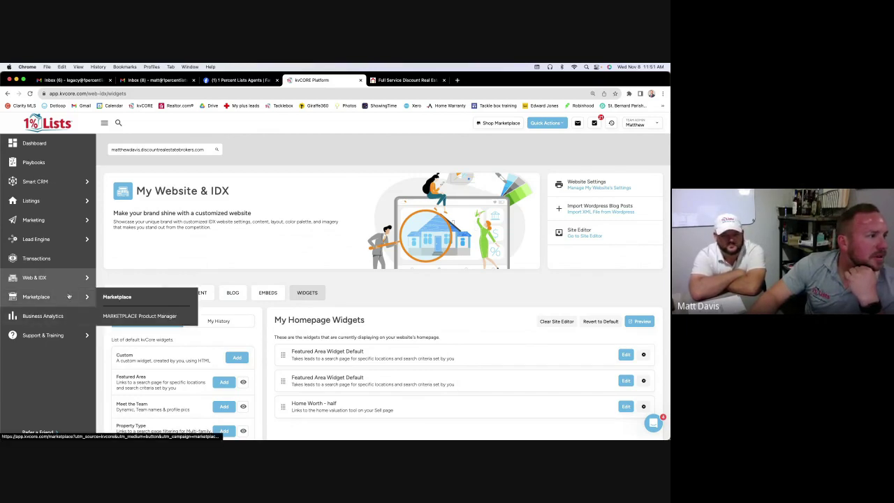
Browse Discover Marketplace tiles like Property Boost and Nosy Neighbor, then return to the top
click(119, 297)
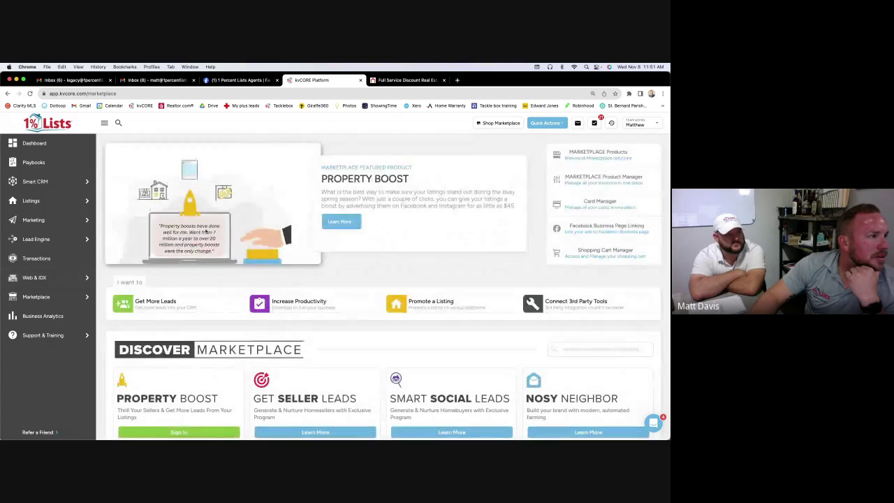
scroll(370, 246, down, 3)
scroll(370, 248, down, 5)
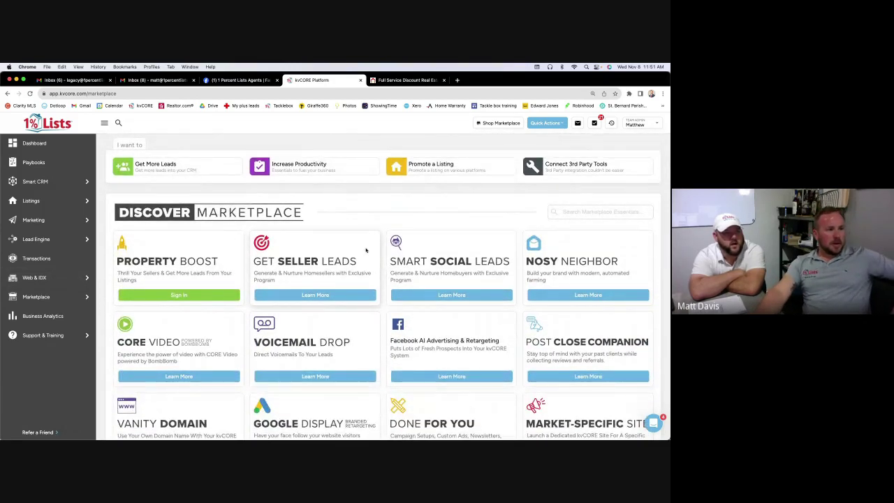
scroll(386, 238, down, 5)
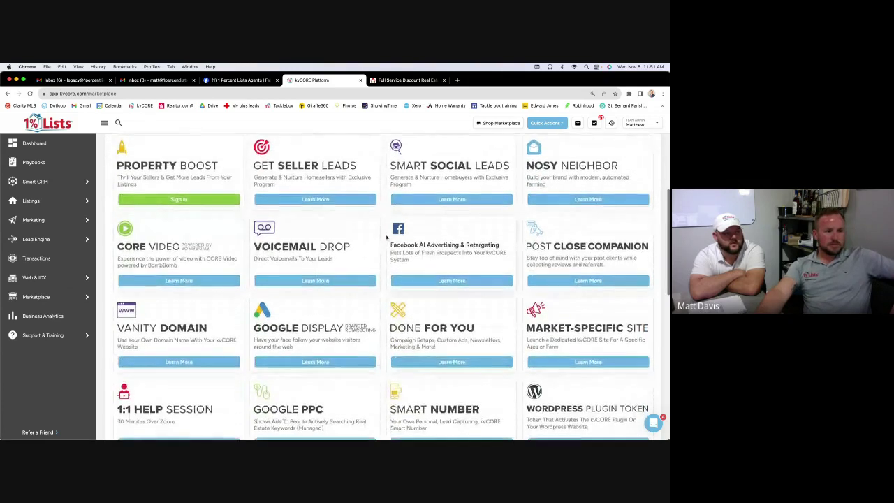
scroll(385, 239, down, 8)
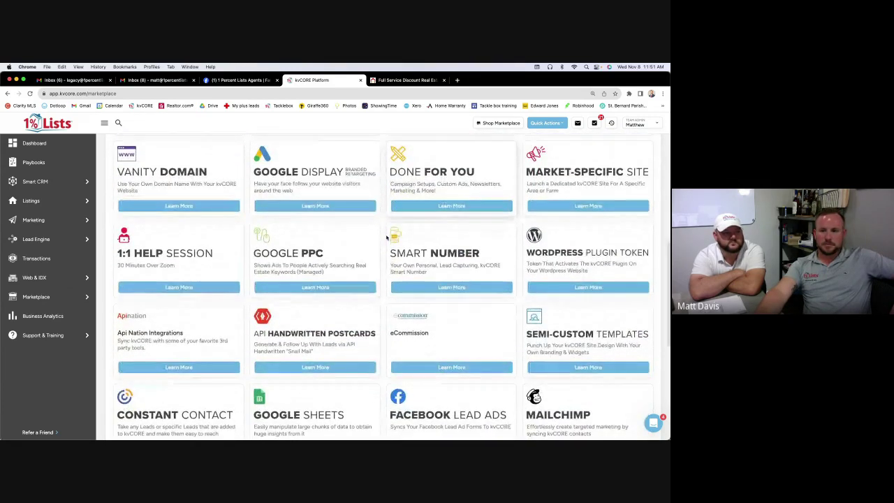
scroll(389, 236, down, 3)
scroll(392, 235, down, 4)
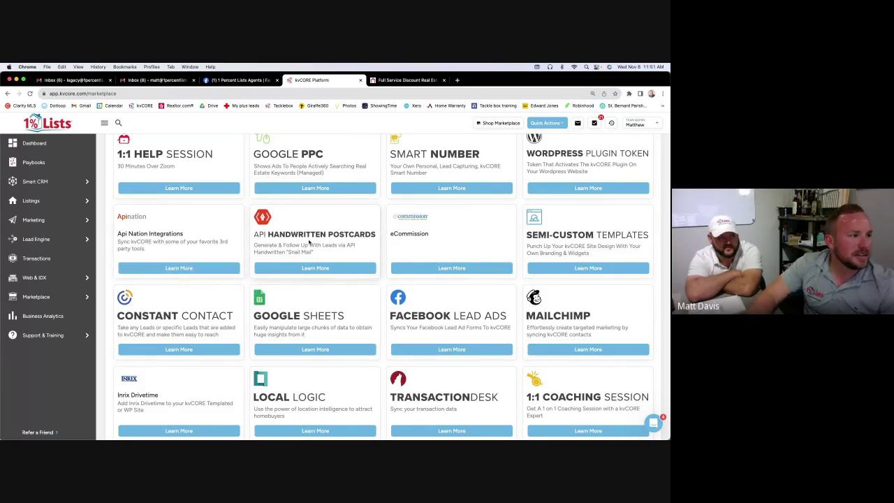
scroll(309, 242, up, 10)
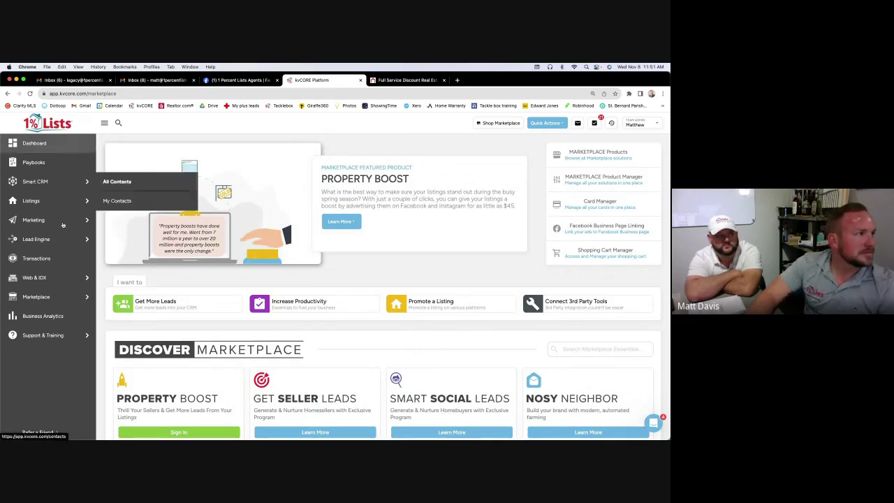
scroll(523, 302, down, 5)
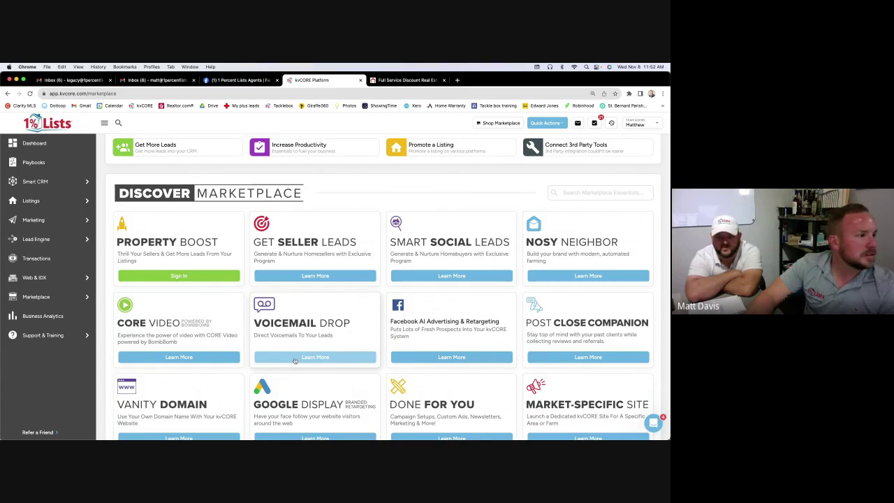
scroll(295, 361, down, 1)
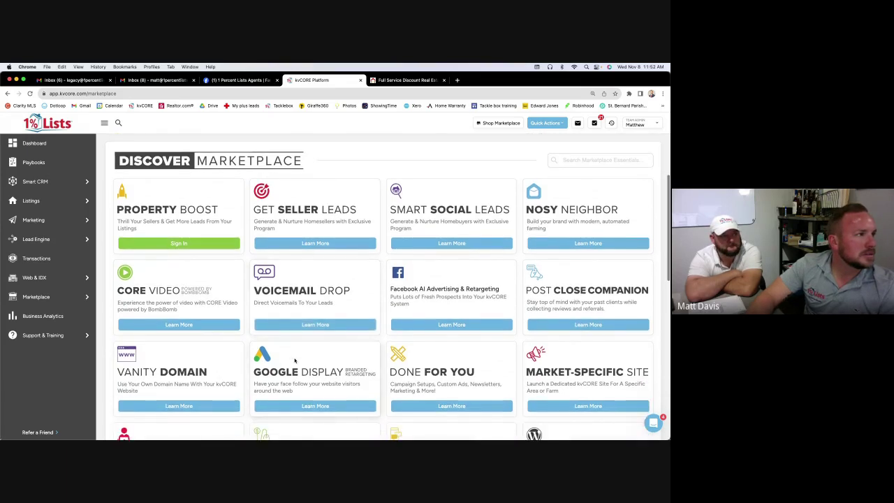
scroll(295, 360, down, 3)
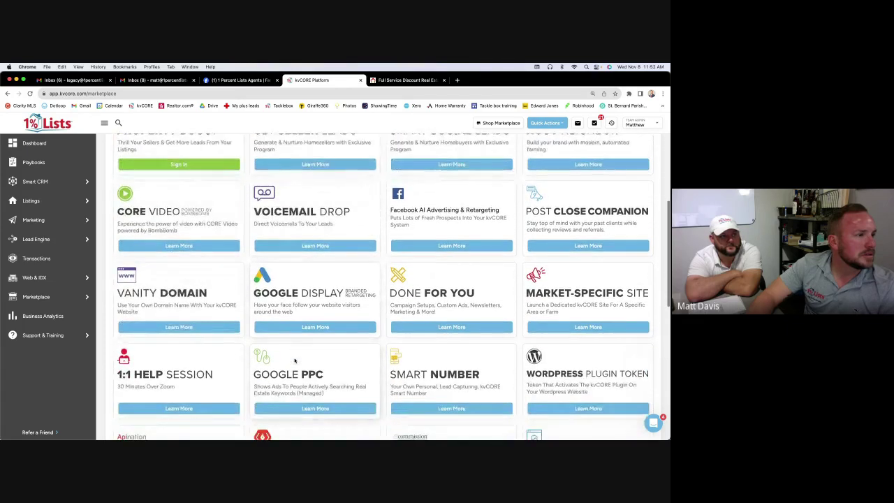
scroll(295, 361, down, 1)
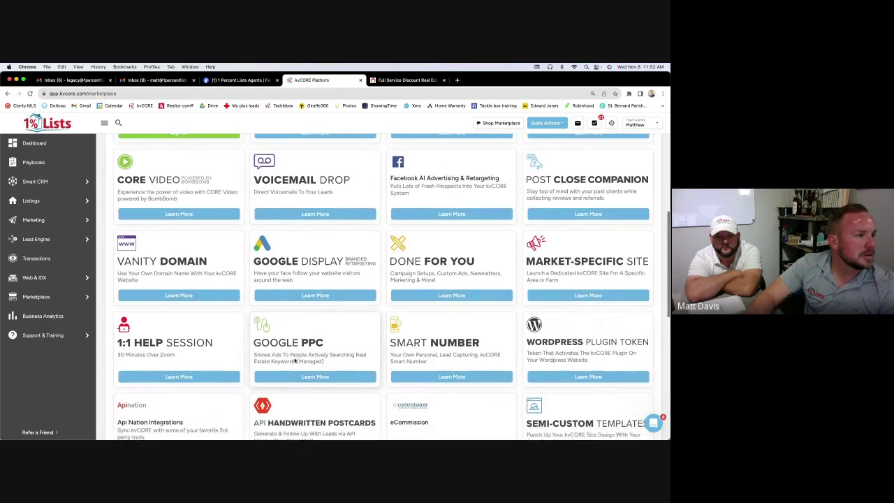
scroll(295, 360, down, 7)
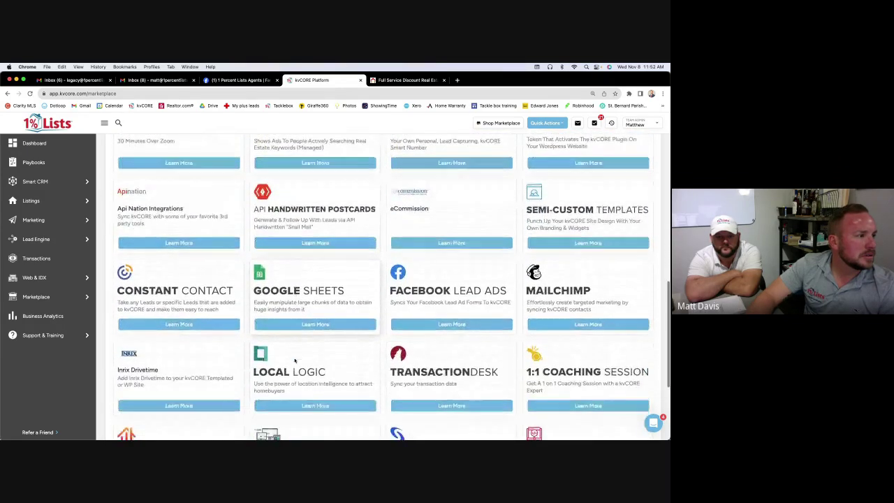
scroll(295, 360, down, 2)
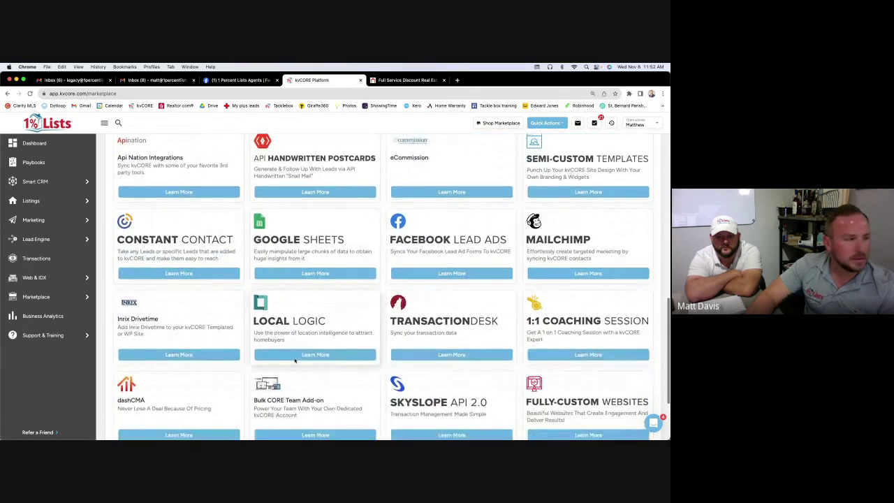
scroll(295, 361, down, 3)
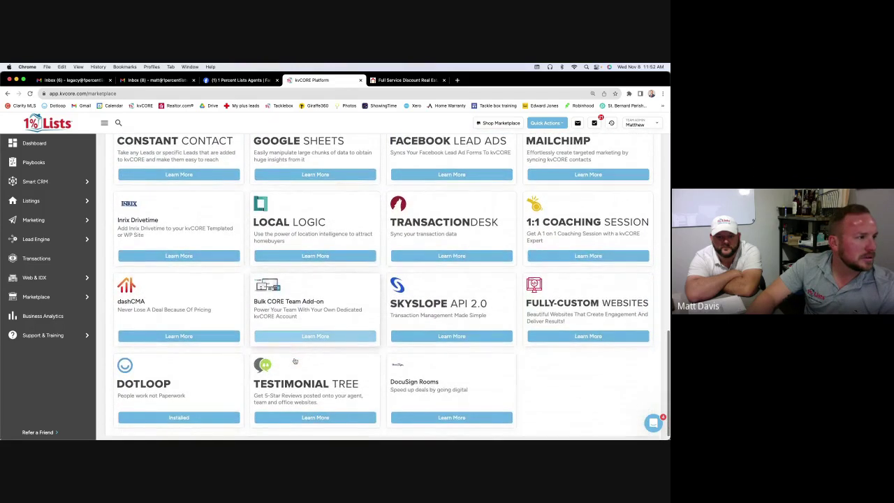
scroll(295, 360, down, 1)
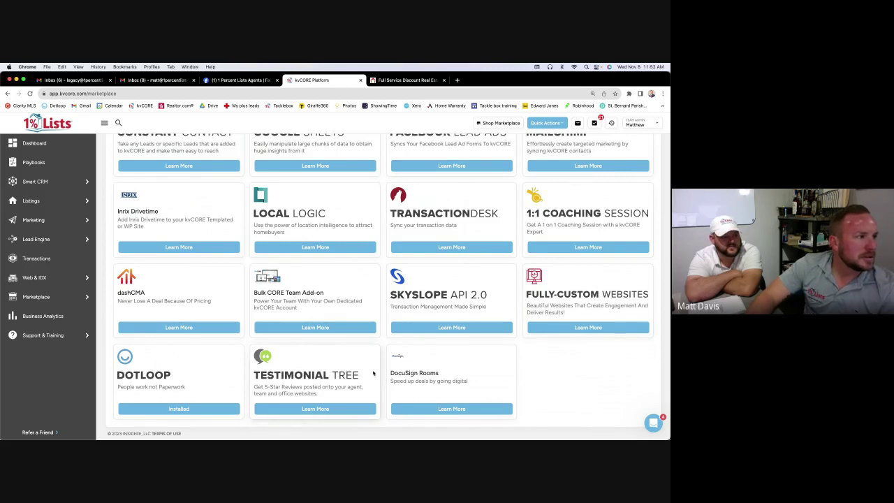
scroll(280, 349, up, 1)
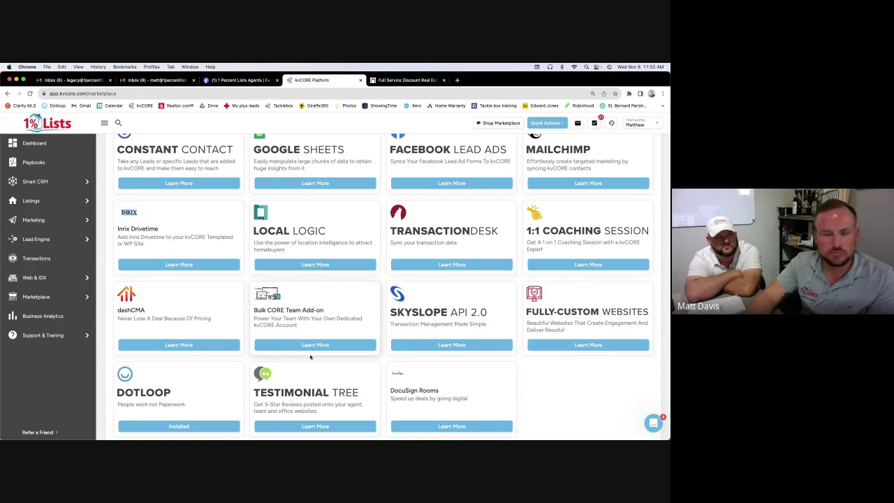
scroll(311, 357, up, 15)
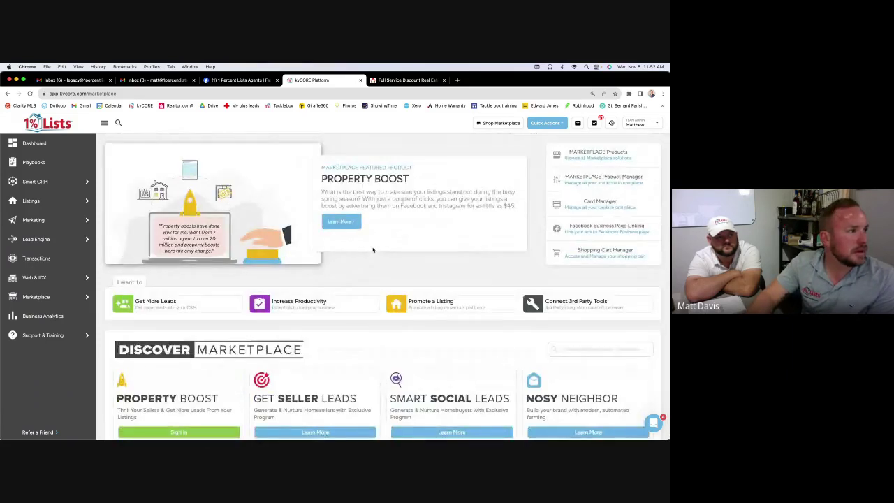
mouse_move(68, 296)
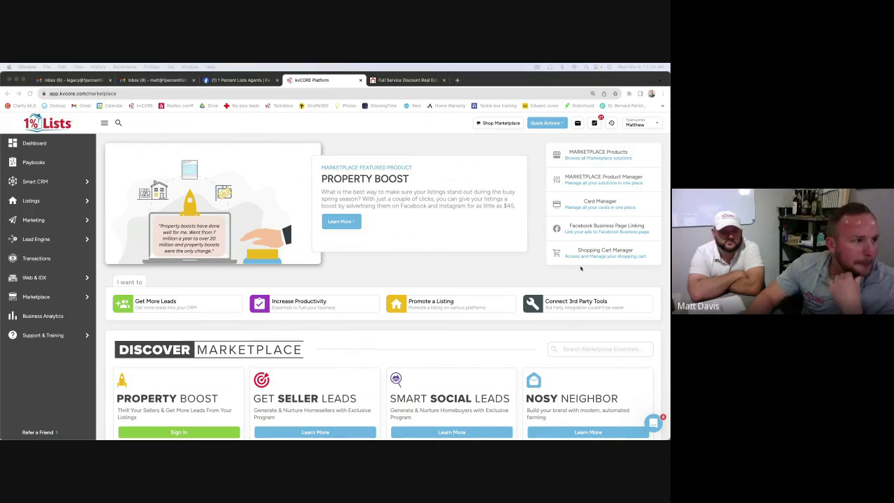
scroll(565, 259, down, 3)
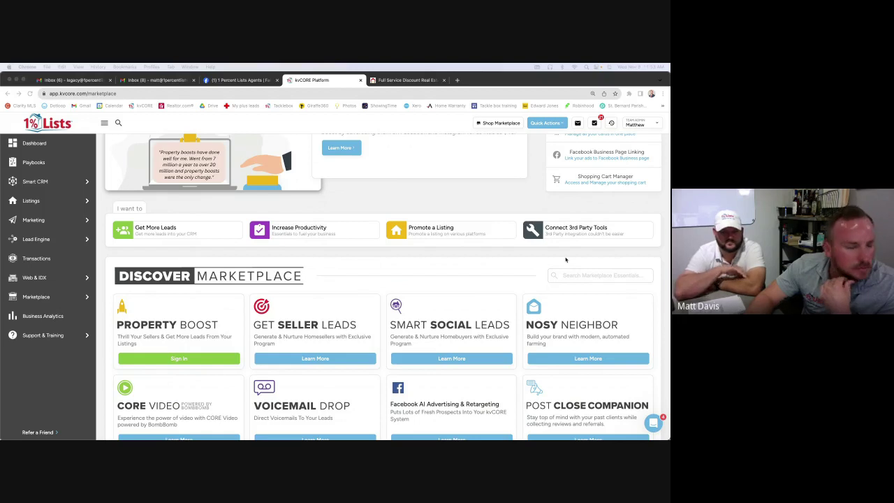
scroll(566, 260, down, 2)
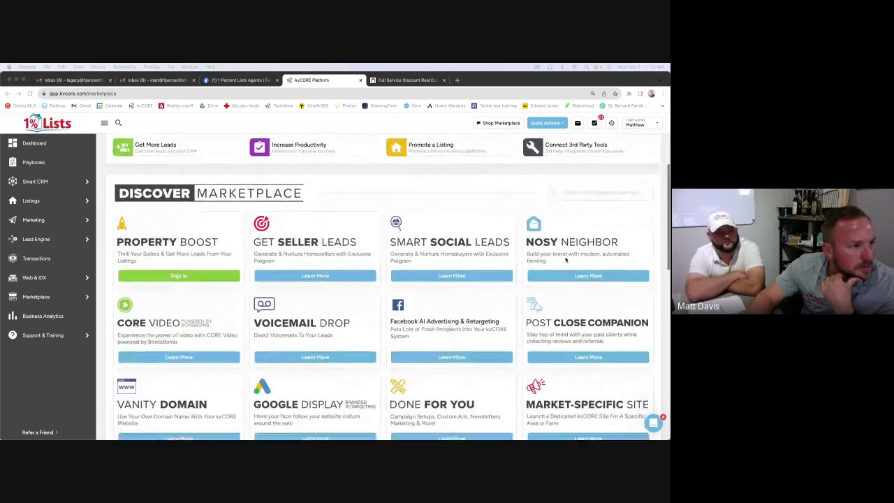
scroll(566, 260, down, 5)
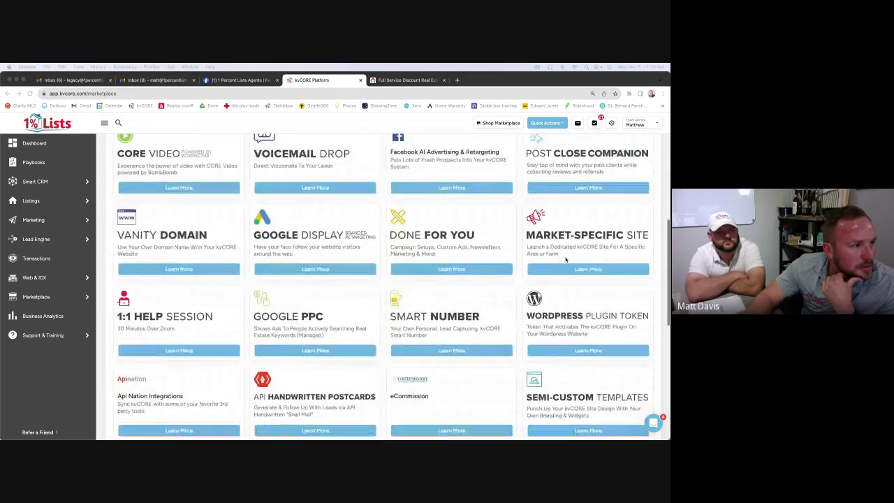
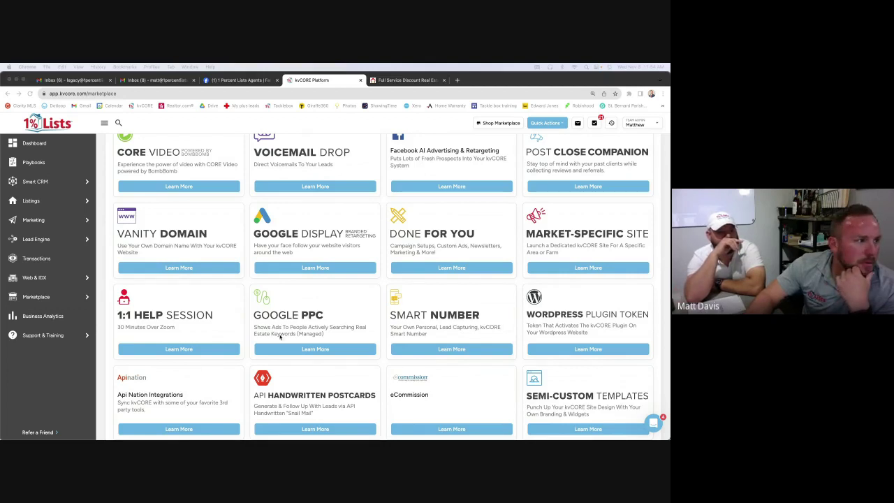
Scroll the Marketplace back up to the Discover Marketplace row showing the Nosy Neighbor tile
scroll(280, 336, down, 1)
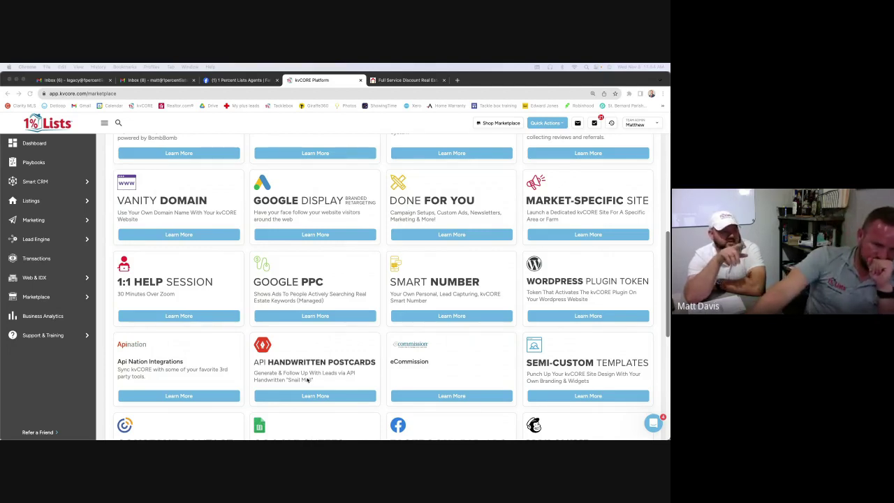
scroll(306, 379, up, 3)
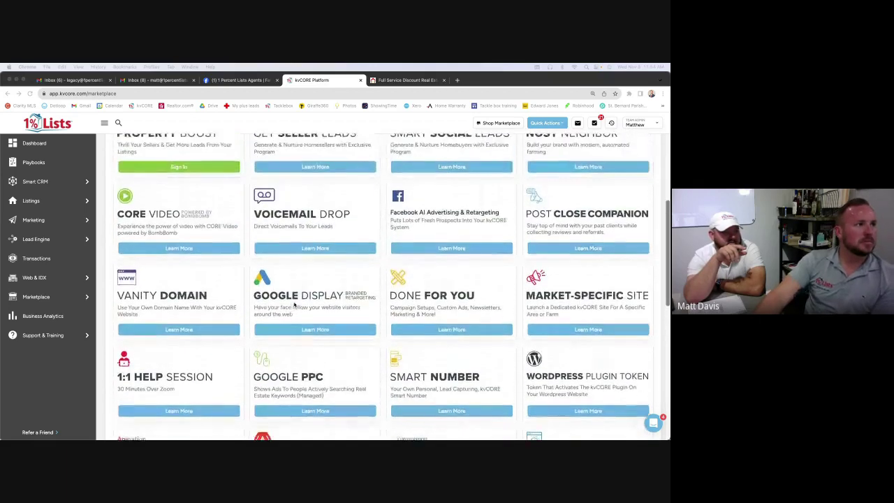
scroll(297, 304, up, 1)
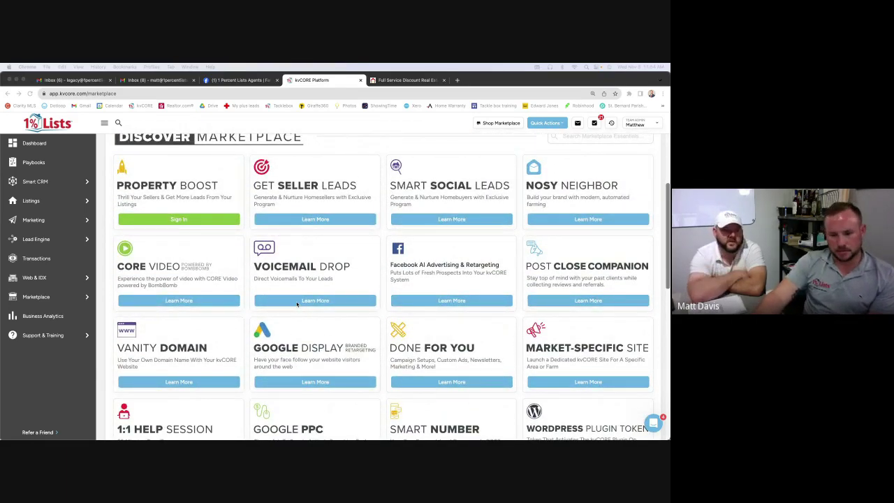
Open the Nosy Neighbor details and review its $749/mo per ZIP pricing and features
click(600, 219)
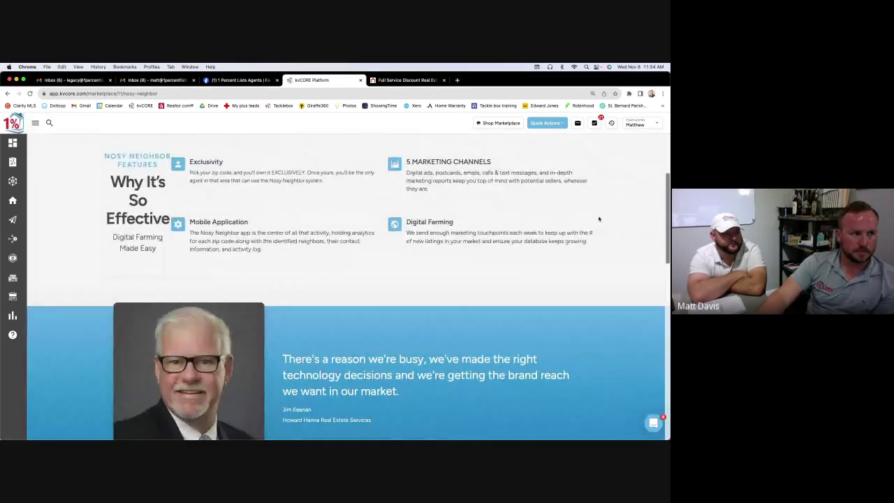
scroll(598, 218, down, 5)
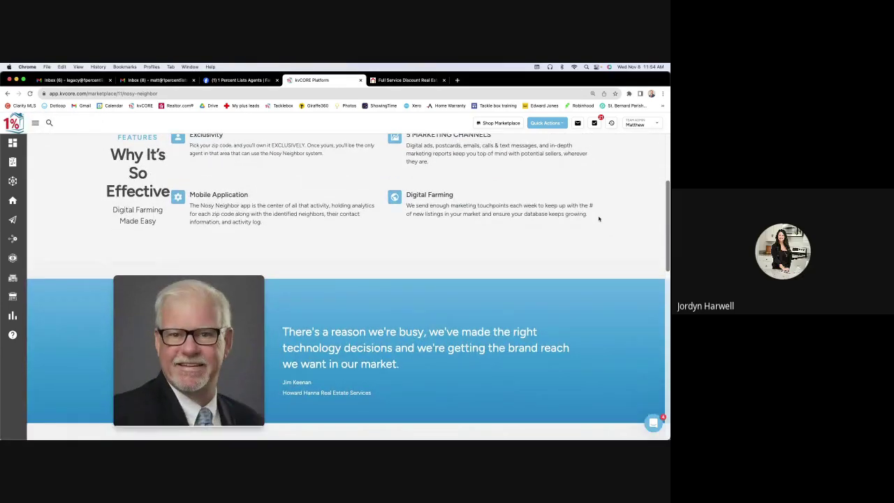
scroll(598, 218, down, 1)
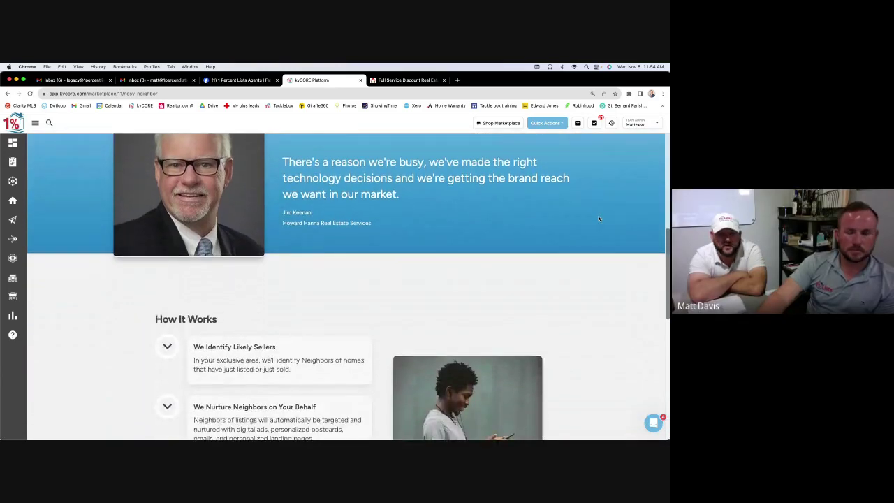
scroll(598, 219, down, 1)
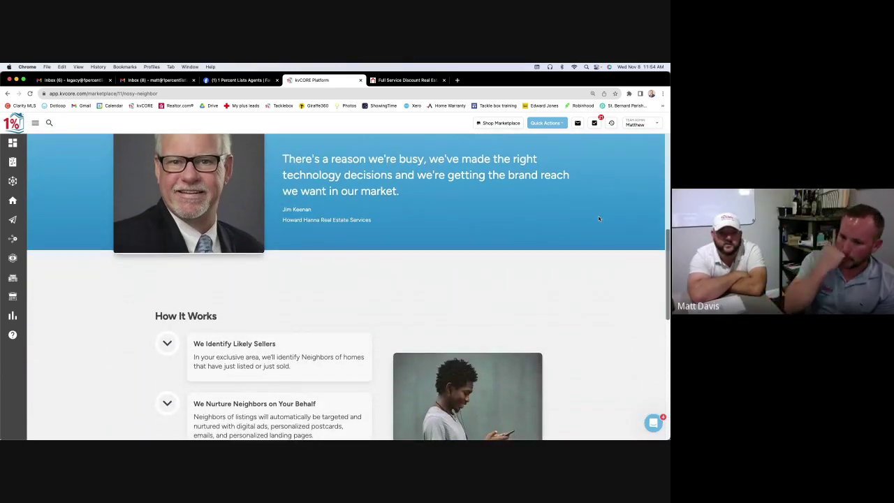
scroll(598, 219, down, 10)
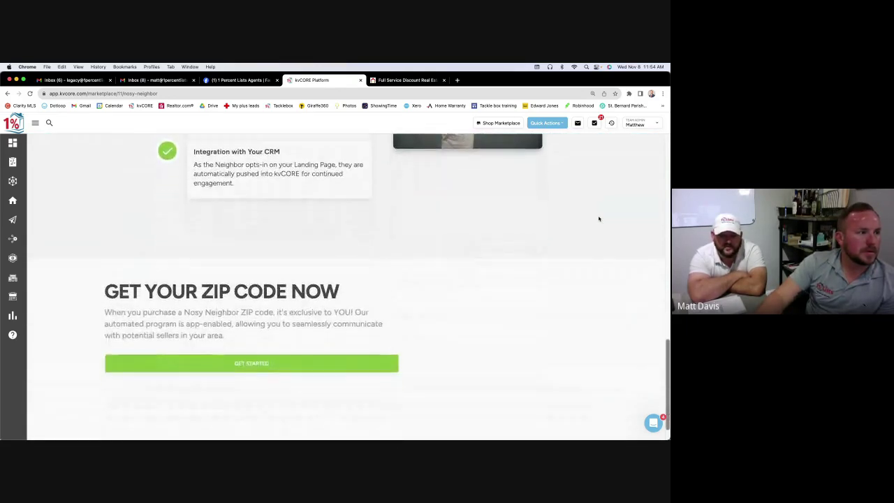
scroll(598, 218, up, 15)
scroll(598, 219, up, 10)
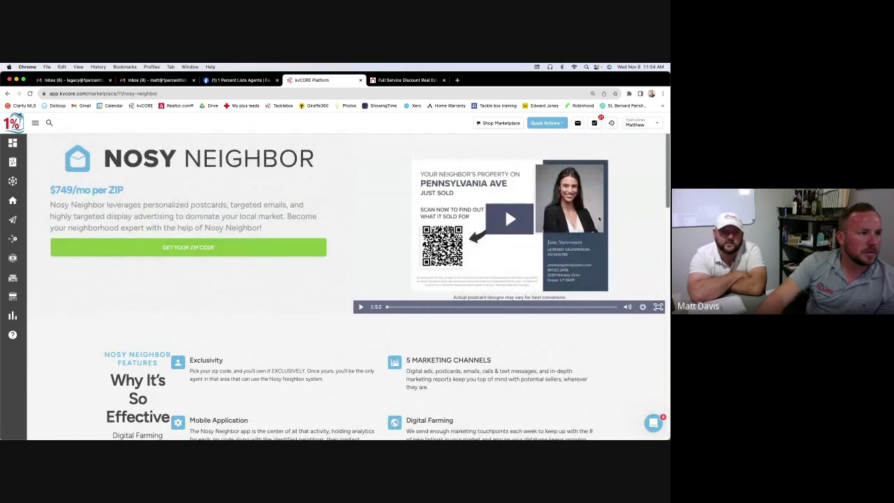
scroll(599, 219, down, 1)
scroll(598, 219, up, 2)
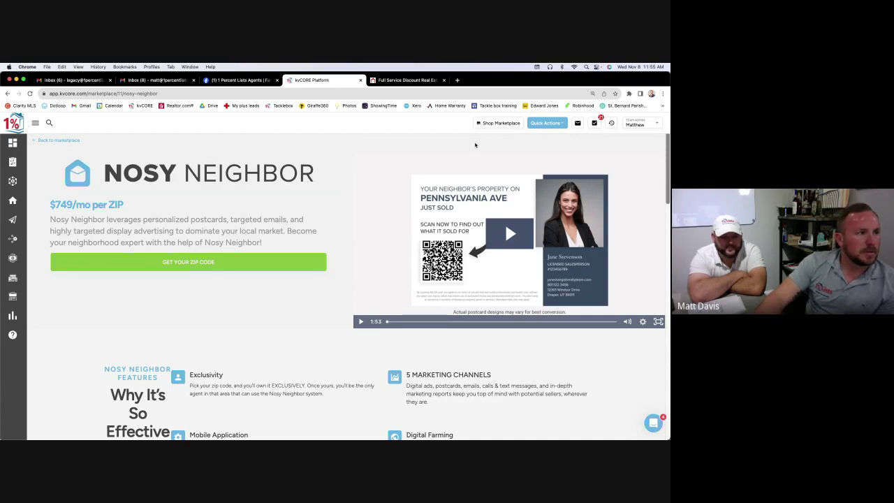
Go to Nosy Neighbor's Buy a Zip Code page, review it, and select the ZIP code field
click(241, 263)
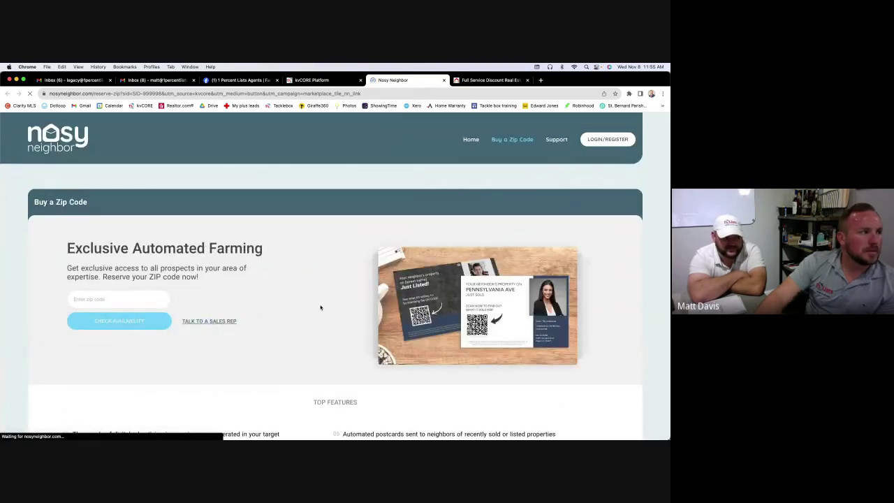
scroll(321, 307, down, 1)
scroll(320, 307, down, 2)
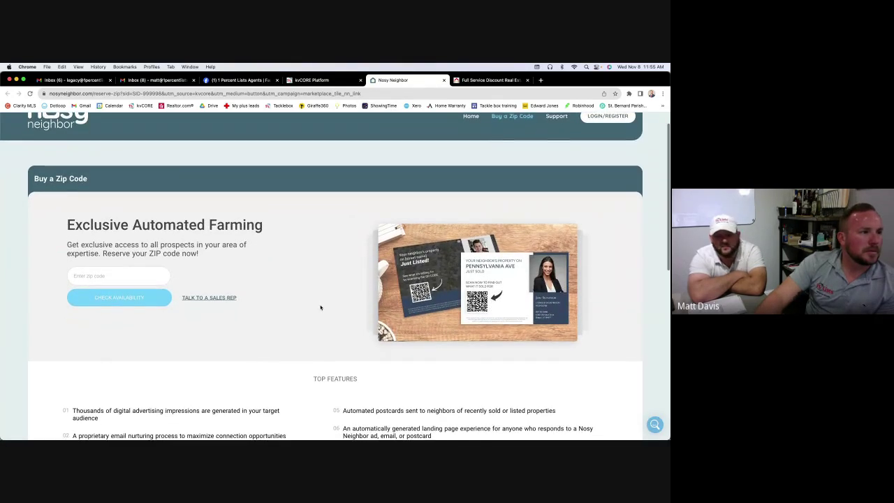
scroll(321, 308, down, 5)
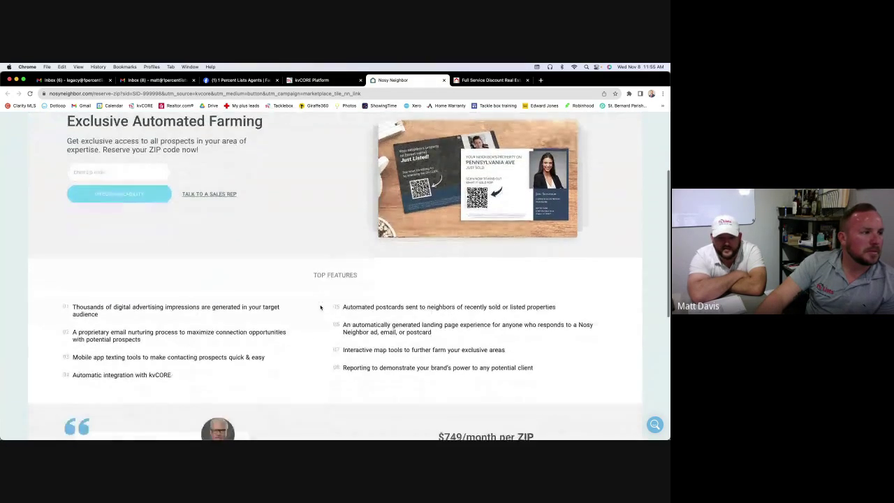
scroll(320, 307, down, 4)
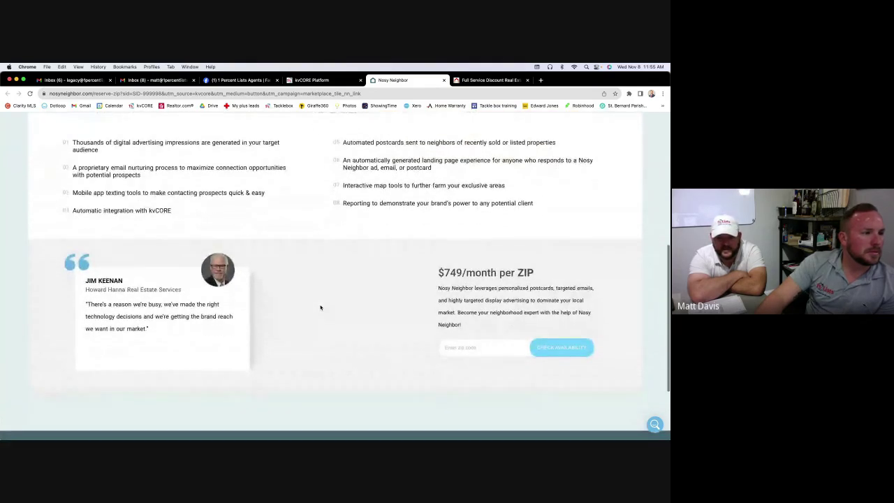
scroll(320, 307, down, 3)
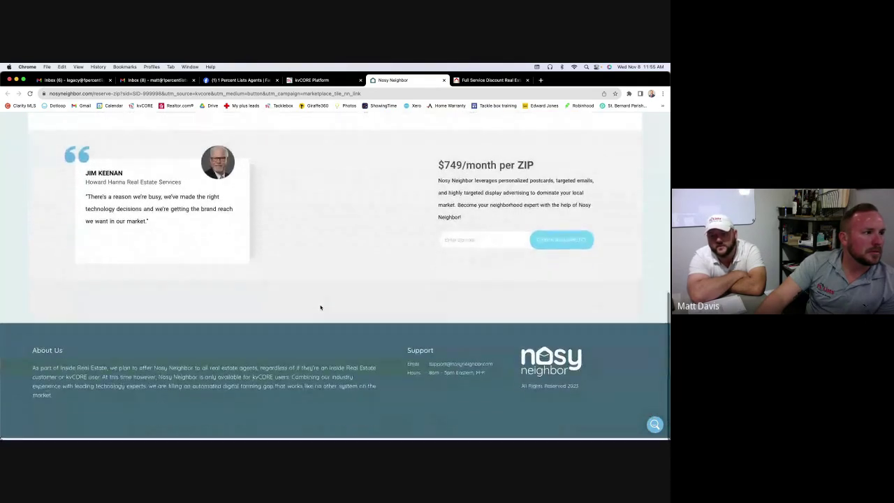
scroll(336, 291, up, 10)
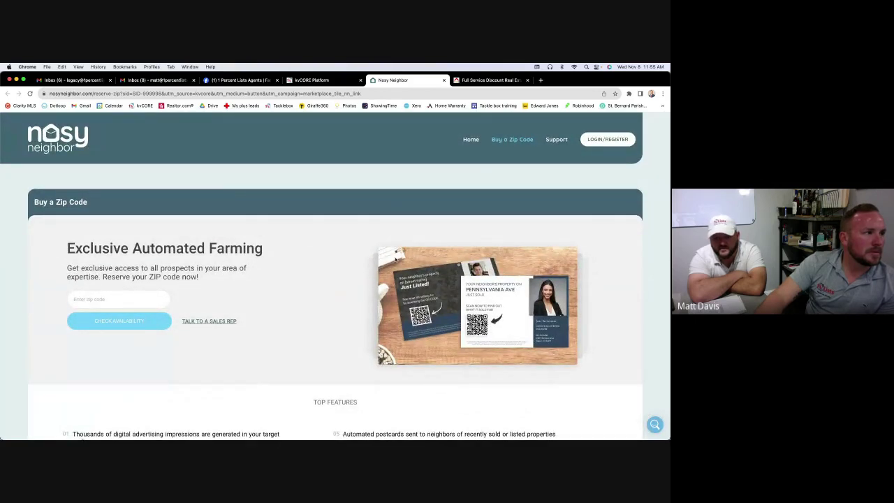
click(116, 303)
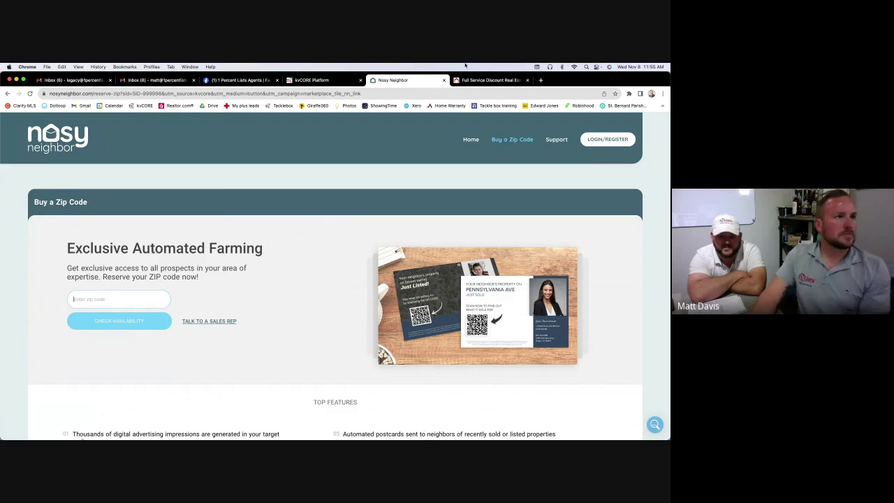
click(476, 80)
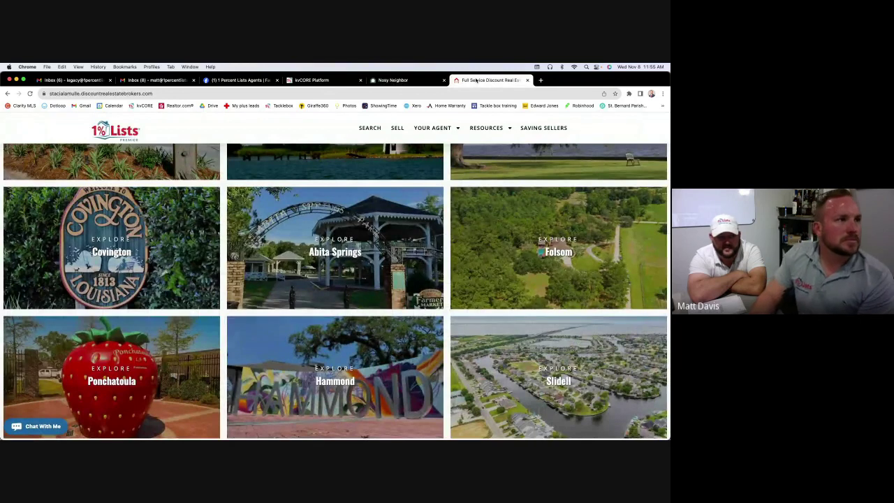
scroll(345, 198, down, 1)
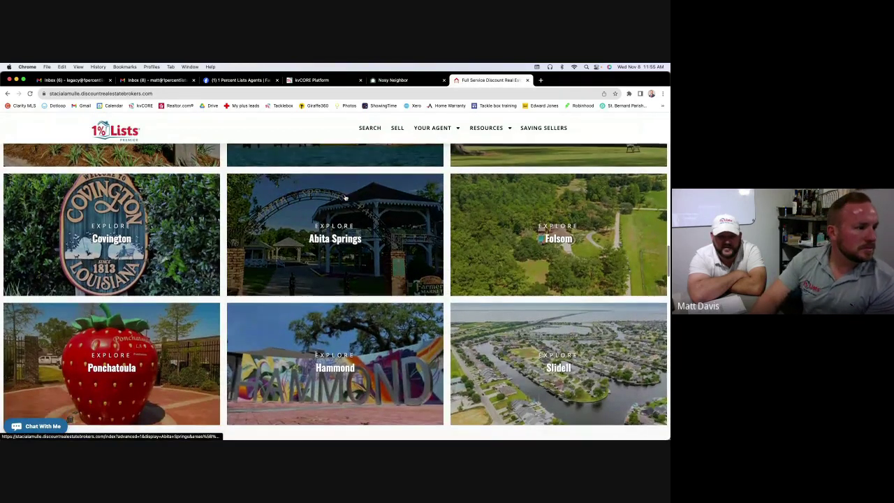
scroll(345, 199, down, 10)
scroll(450, 152, up, 20)
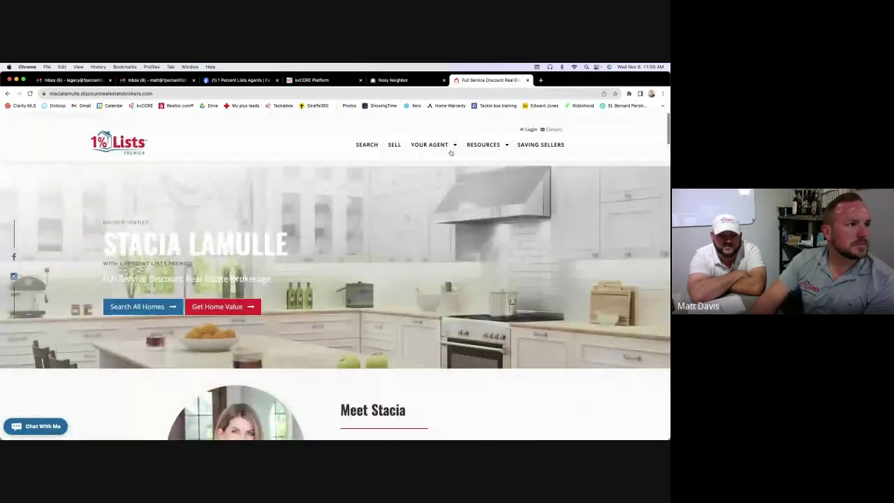
scroll(450, 153, down, 1)
click(393, 79)
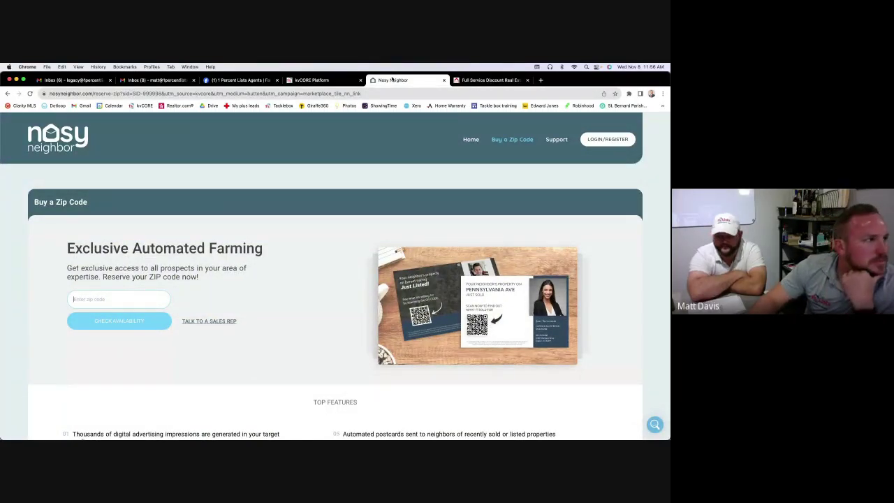
Switch back to the kvCORE tab and expand the left navigation sidebar
click(350, 80)
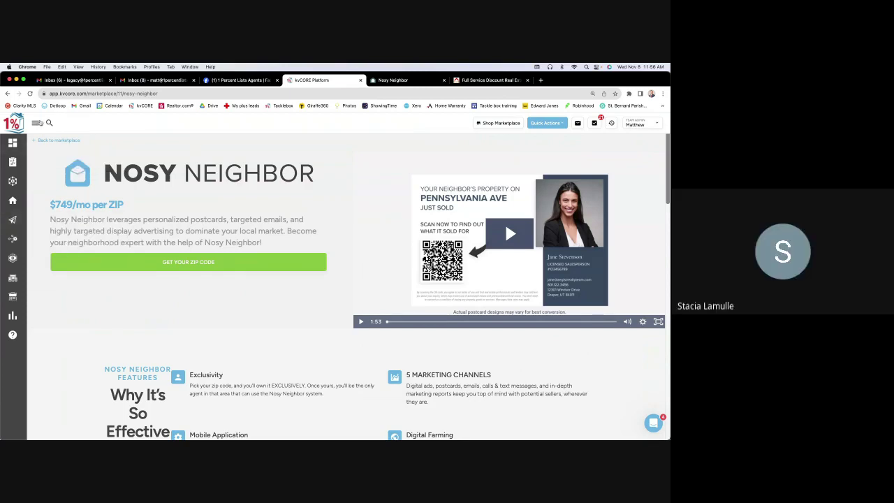
click(38, 123)
mouse_move(30, 174)
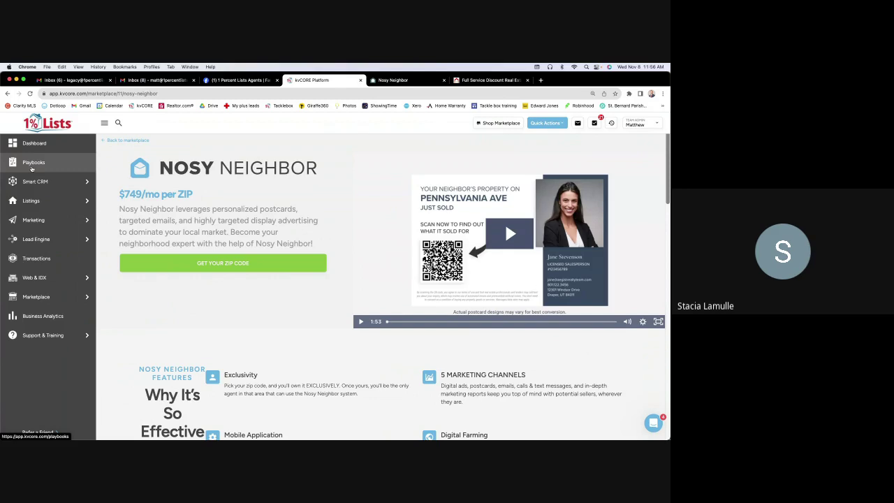
Check the Quick Actions shortcuts, then return to the kvCORE Dashboard
click(555, 125)
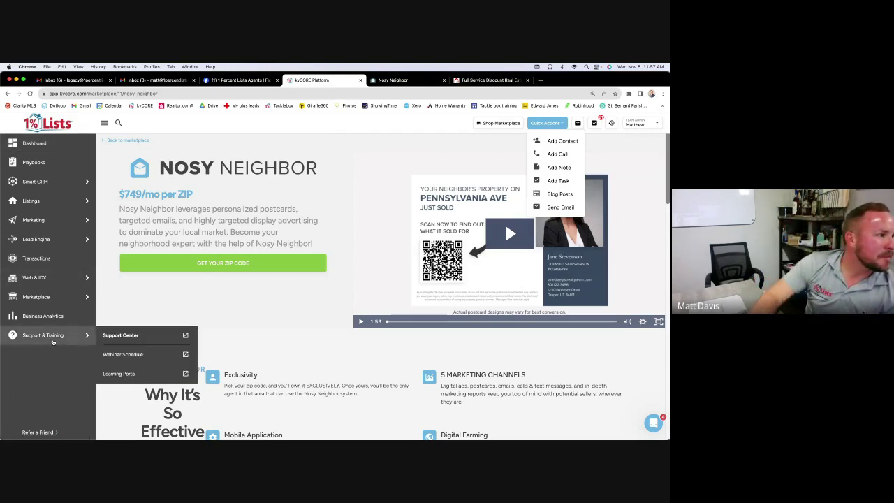
mouse_move(40, 293)
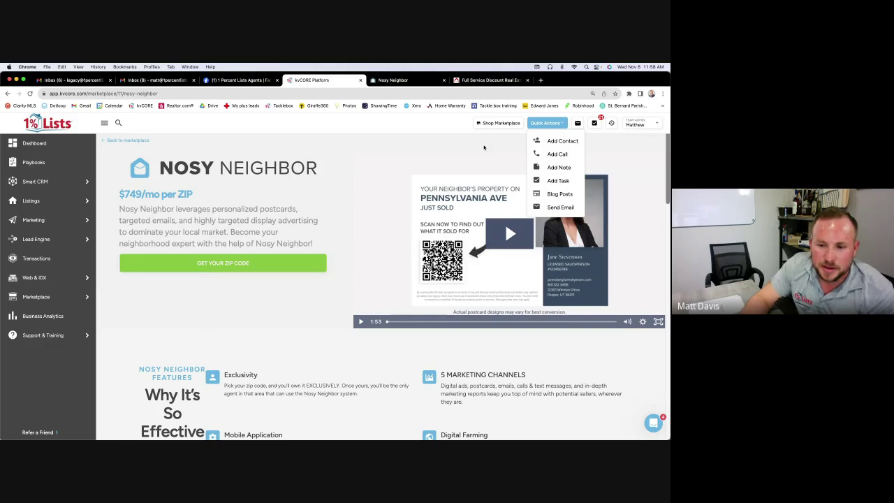
click(32, 144)
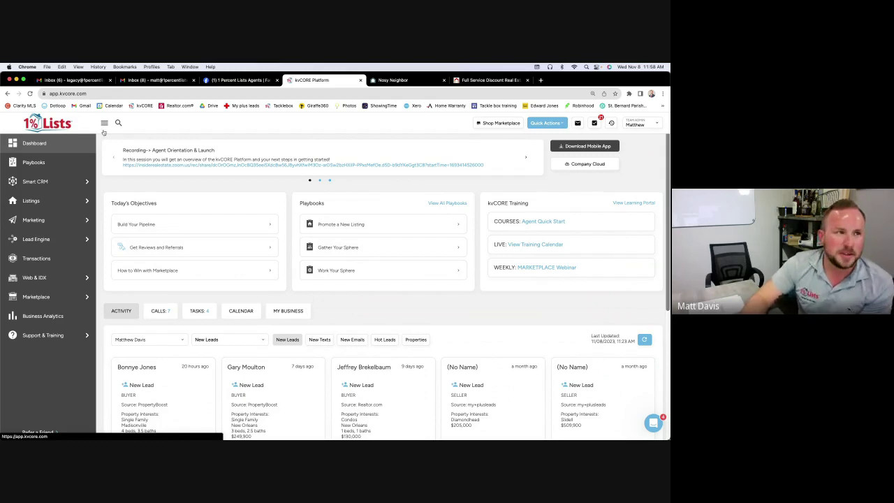
click(595, 123)
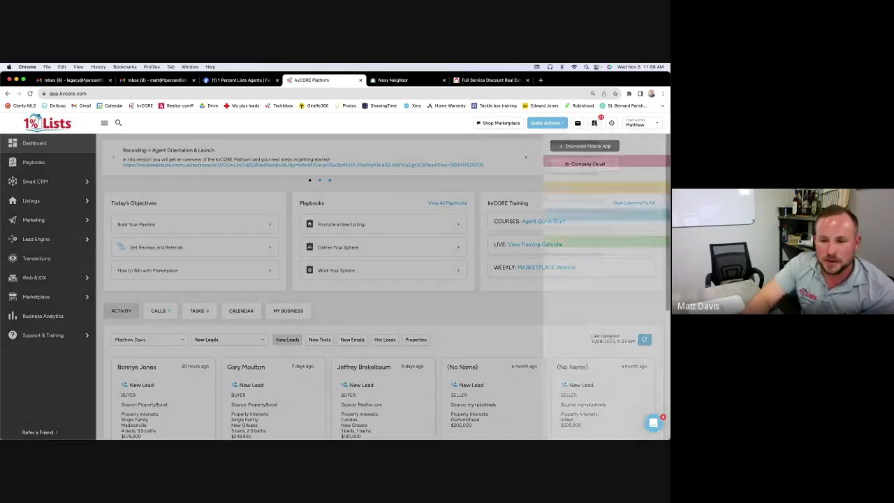
scroll(571, 190, down, 5)
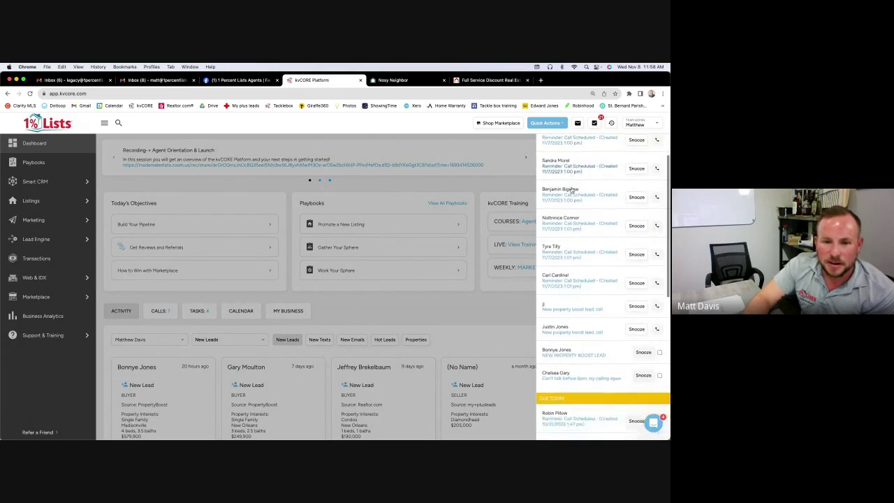
click(595, 125)
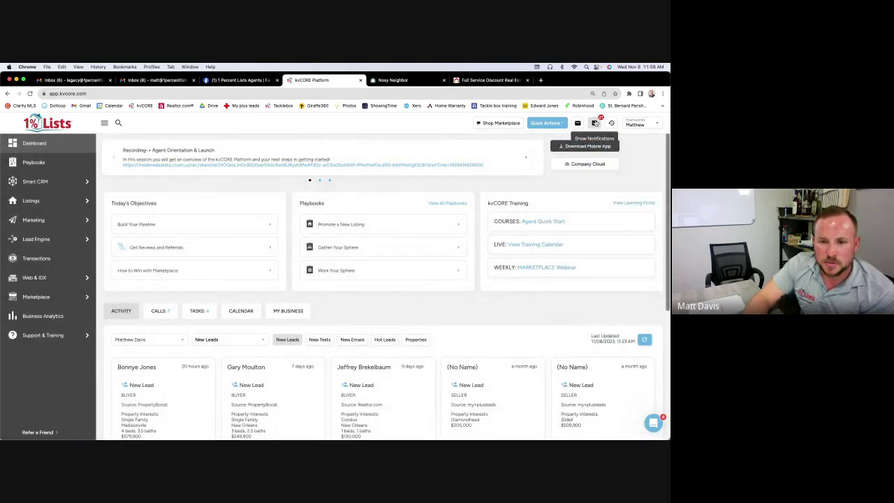
click(595, 123)
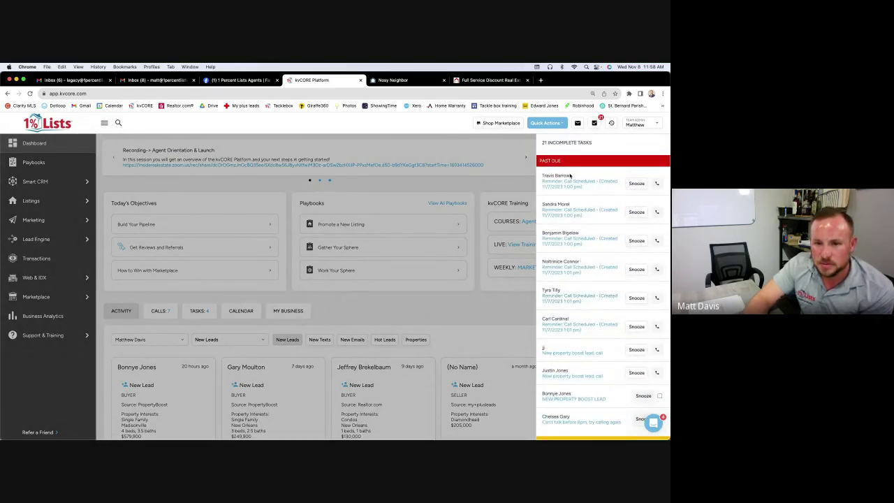
scroll(570, 175, down, 10)
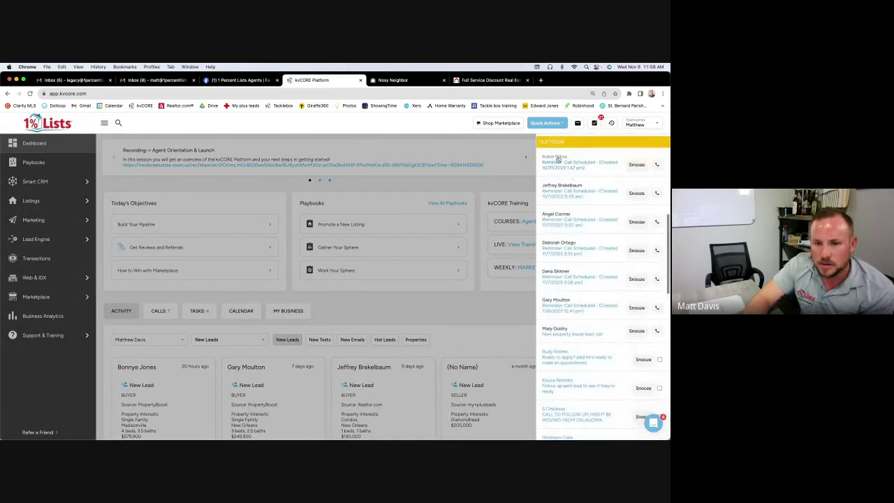
scroll(605, 237, down, 10)
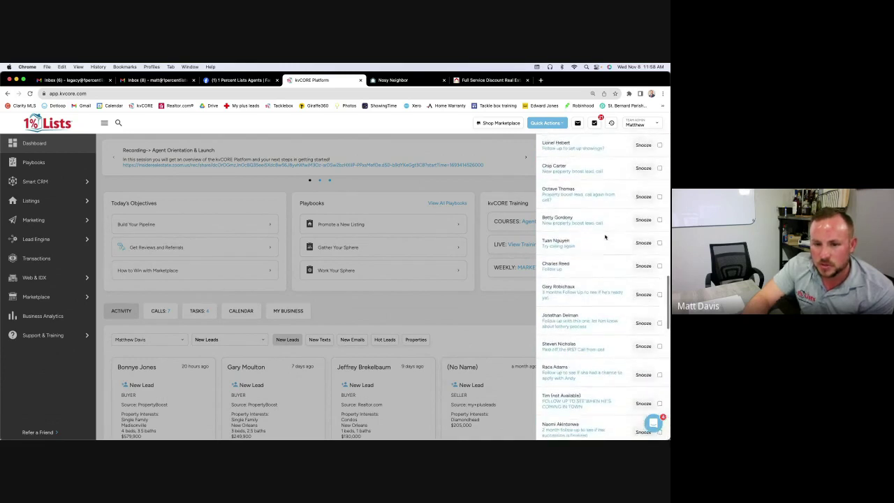
scroll(605, 237, up, 10)
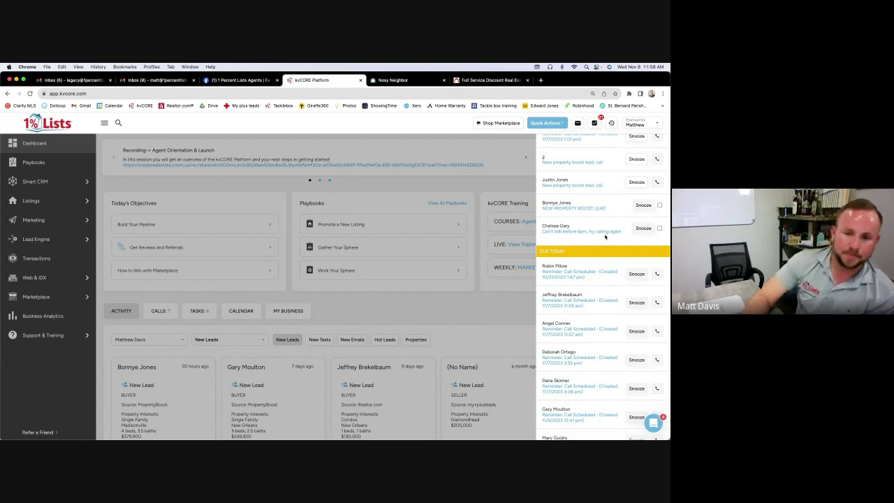
scroll(585, 224, up, 5)
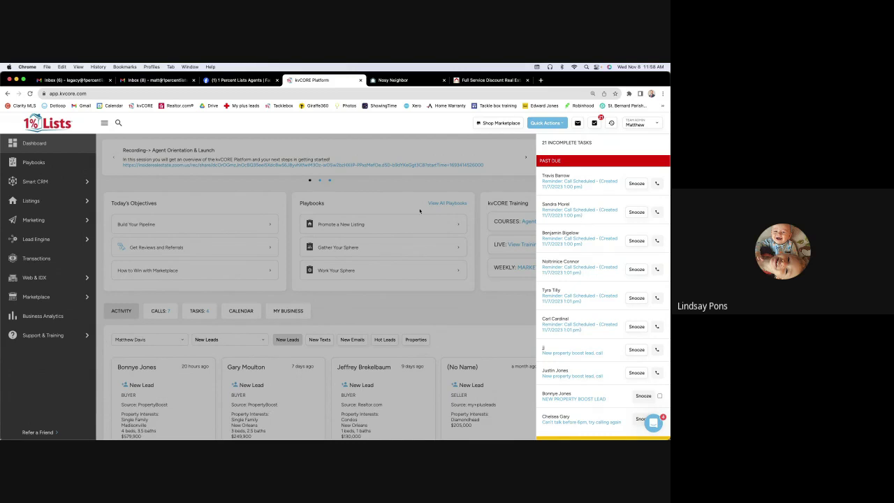
click(154, 219)
mouse_move(75, 222)
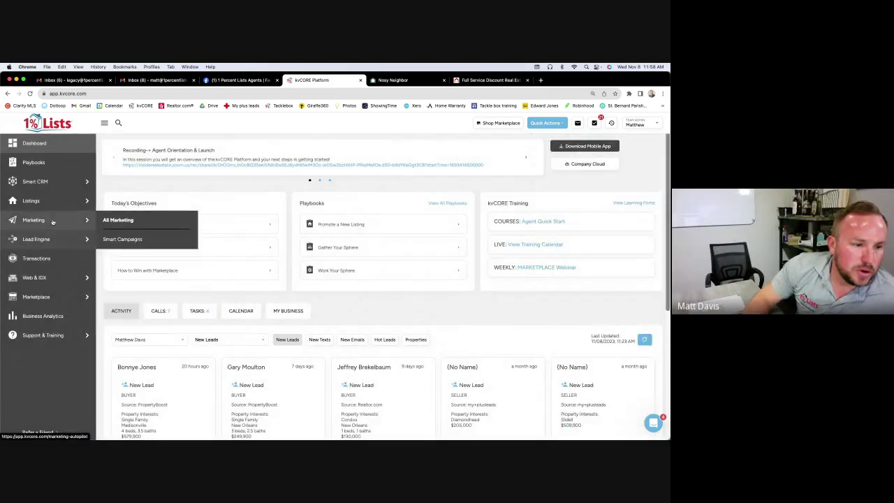
Open Smart Campaigns and switch the FSBO campaign's status on, confirming with Yes
click(125, 239)
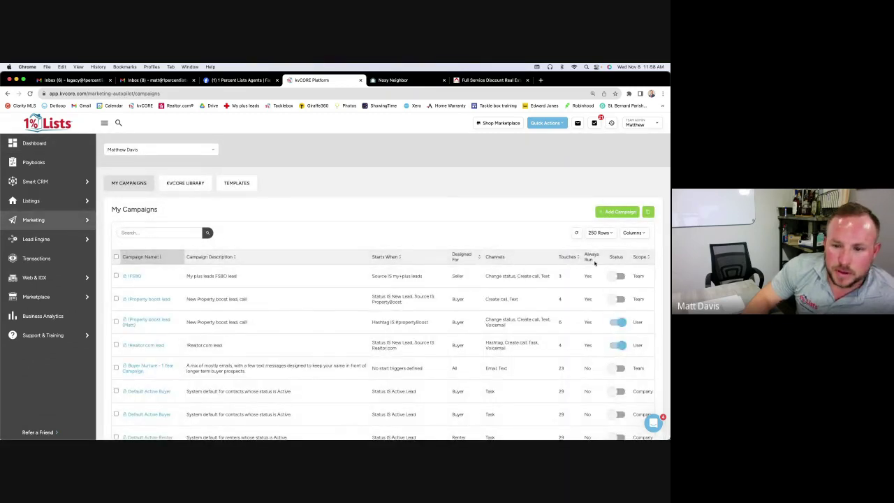
scroll(611, 259, down, 1)
click(618, 253)
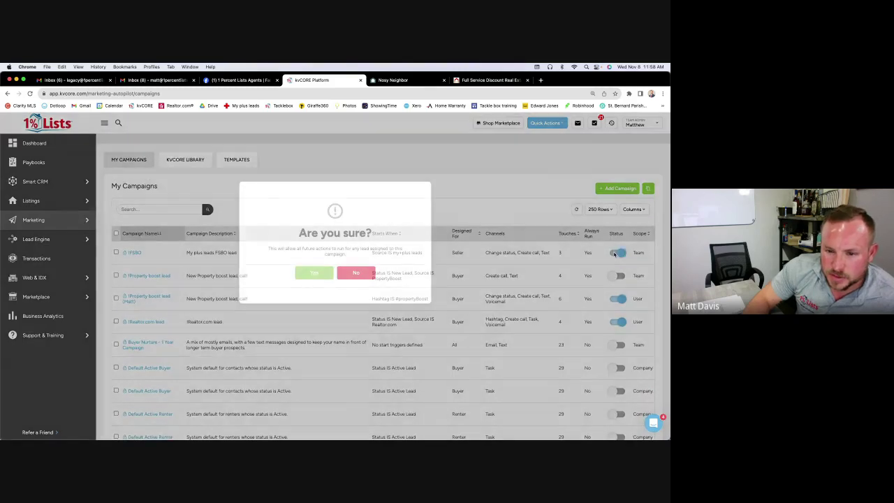
click(330, 278)
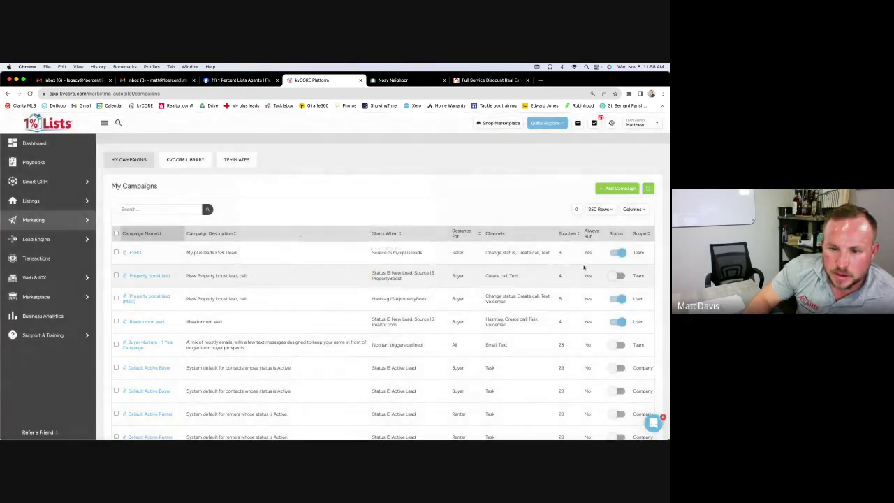
Switch the FSBO campaign back off, confirm, and scroll through the 25 campaigns
click(619, 253)
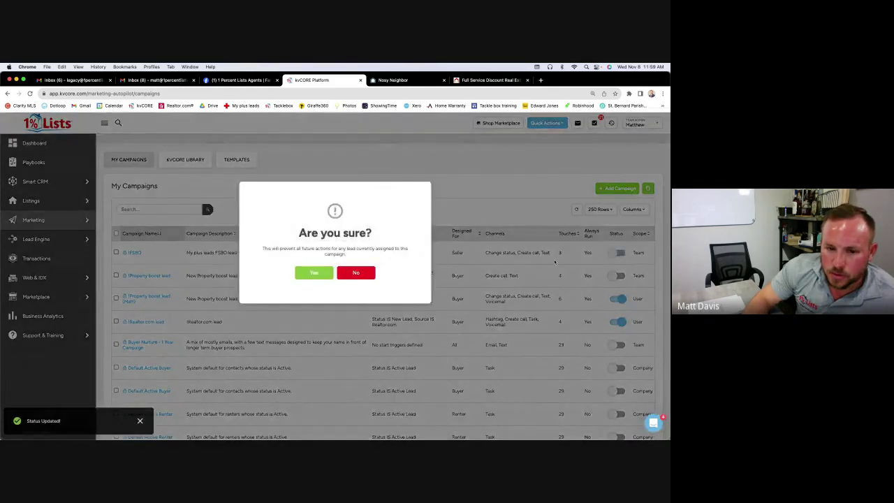
click(318, 276)
scroll(557, 293, down, 1)
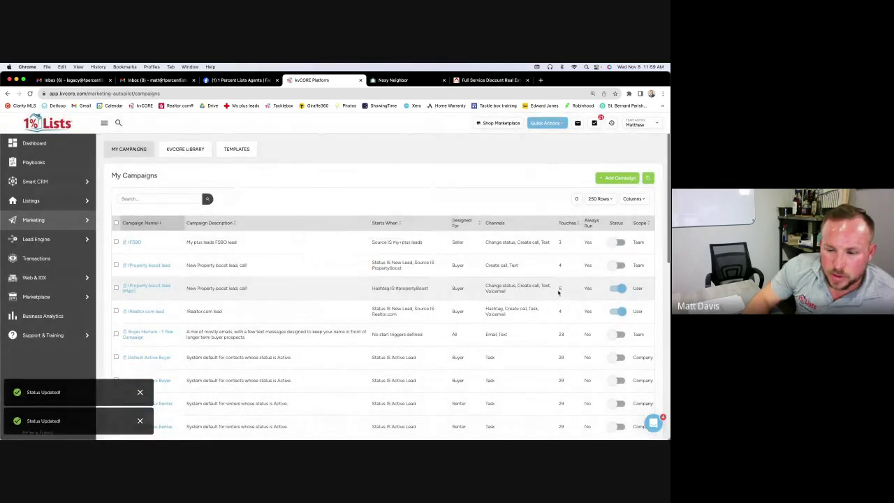
scroll(573, 255, down, 2)
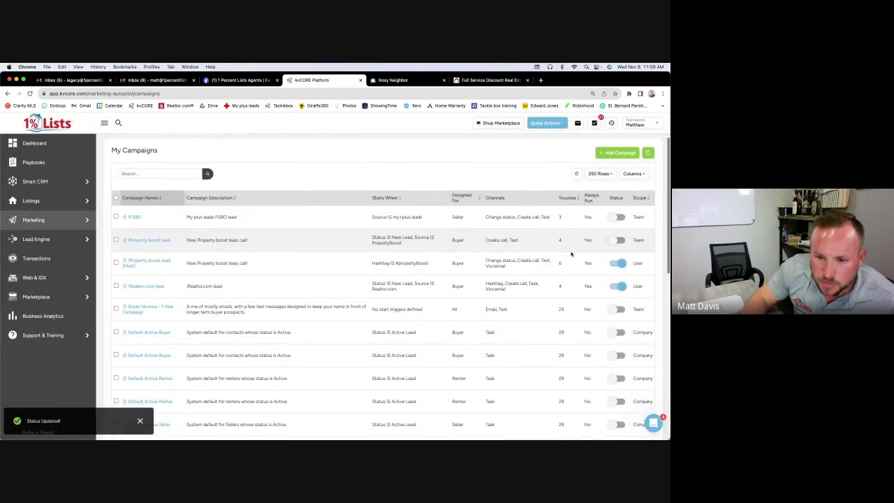
scroll(594, 304, down, 10)
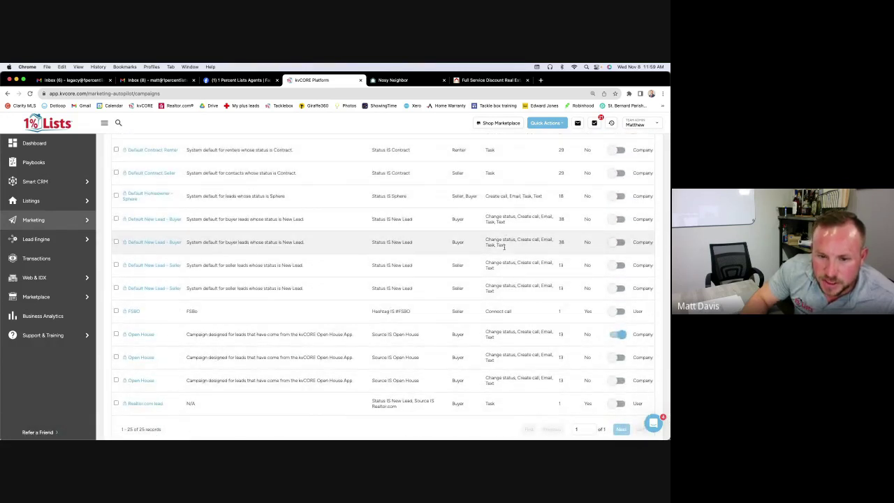
scroll(517, 253, down, 2)
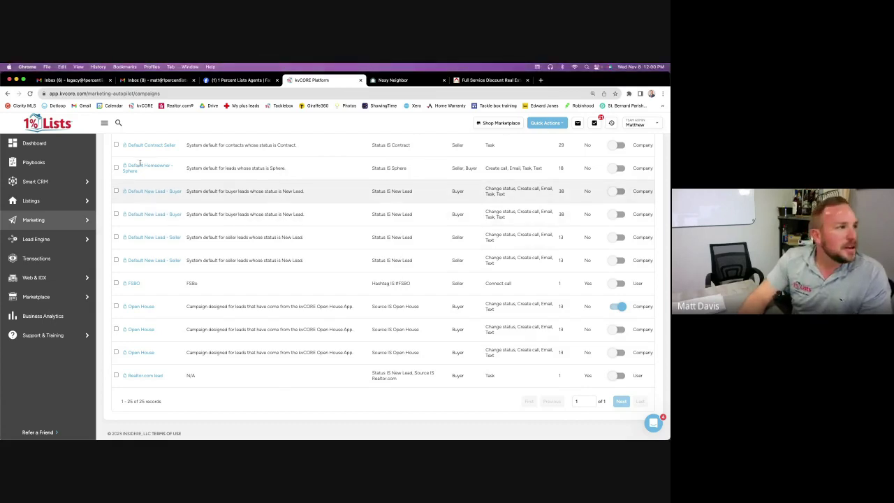
scroll(360, 187, up, 1)
scroll(360, 187, up, 10)
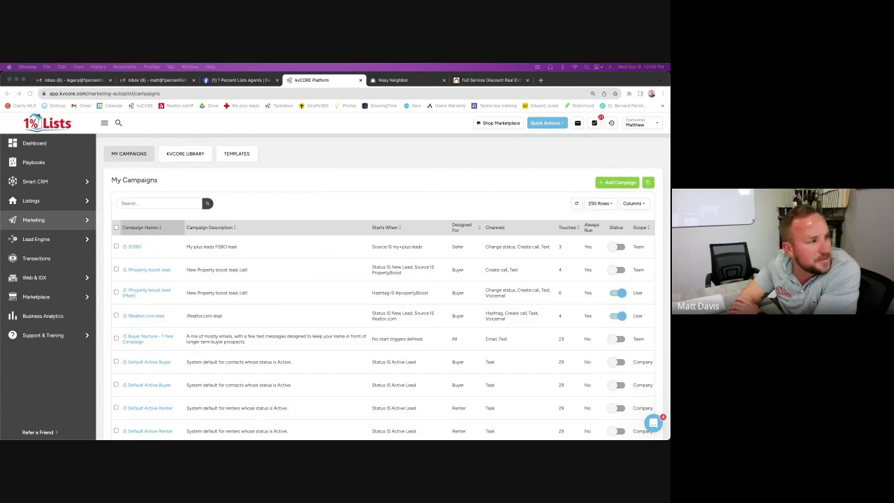
click(474, 356)
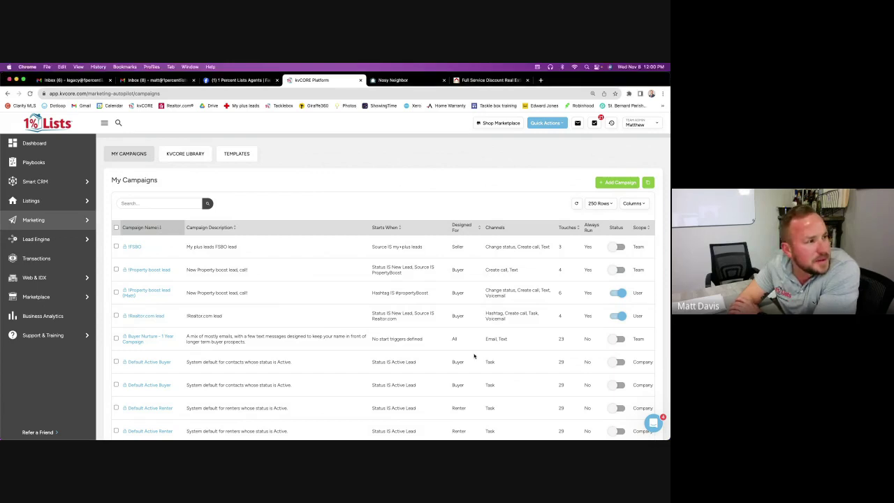
scroll(474, 356, down, 1)
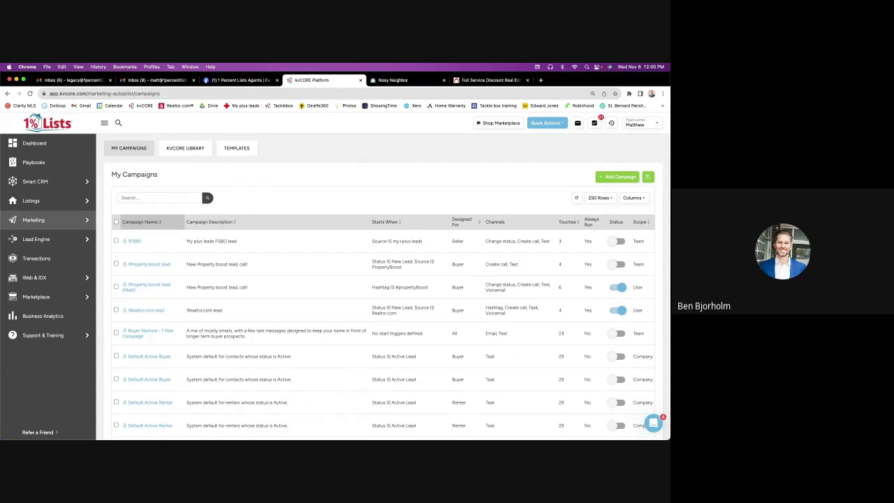